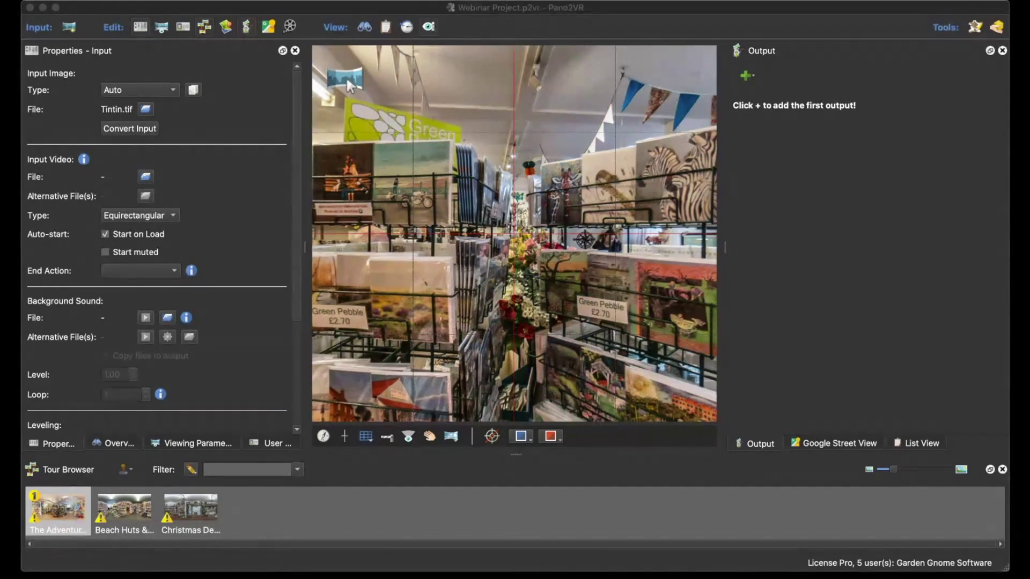
Look through the three panoramas of the tour and return to The Adventures of Tintin.
{"action": "left_click_drag", "start_coordinate": [412, 290], "coordinate": [414, 298]}
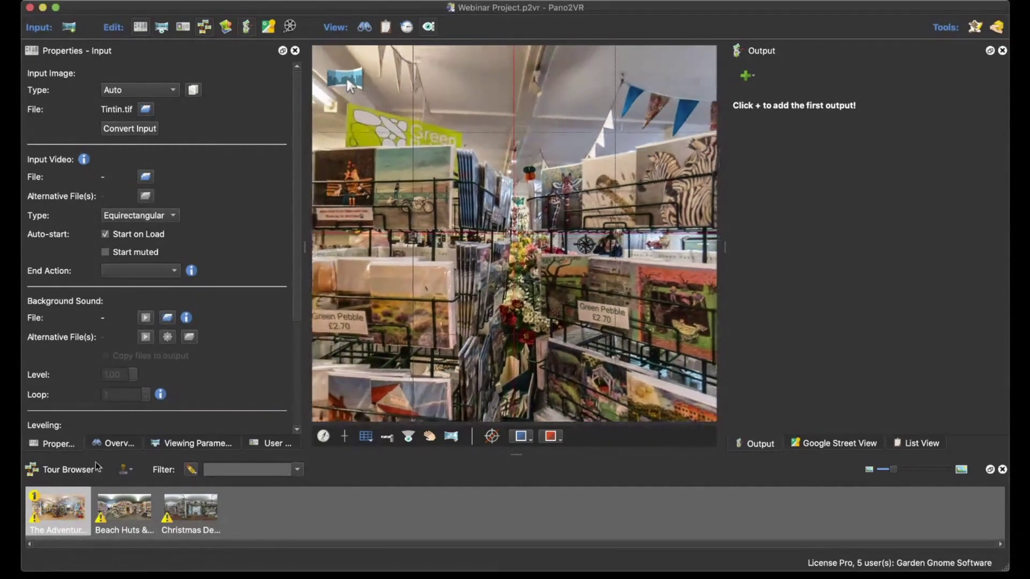
{"action": "key", "text": "Right"}
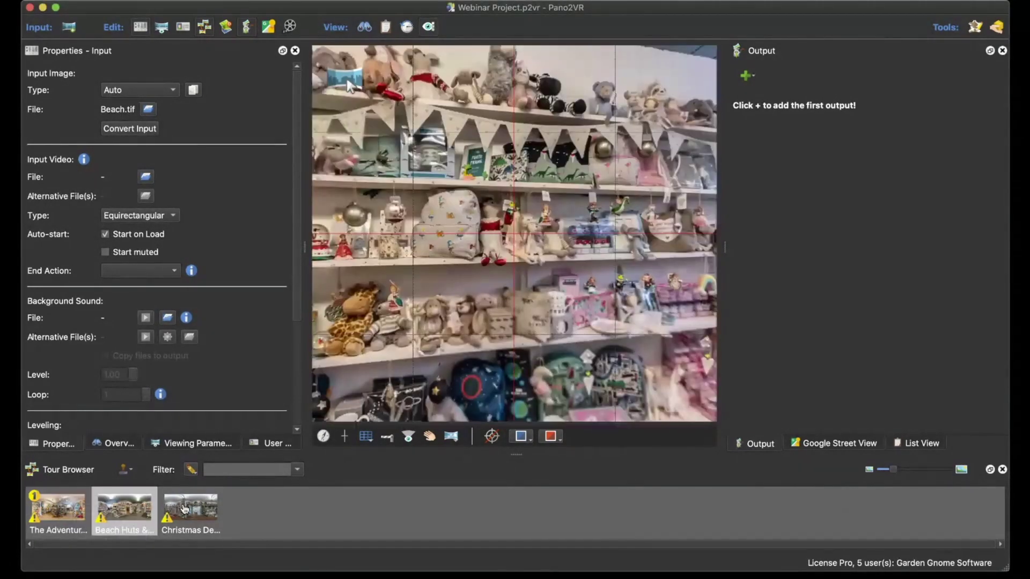
{"action": "key", "text": "Right"}
{"action": "key", "text": "Left"}
{"action": "left_click", "coordinate": [63, 504]}
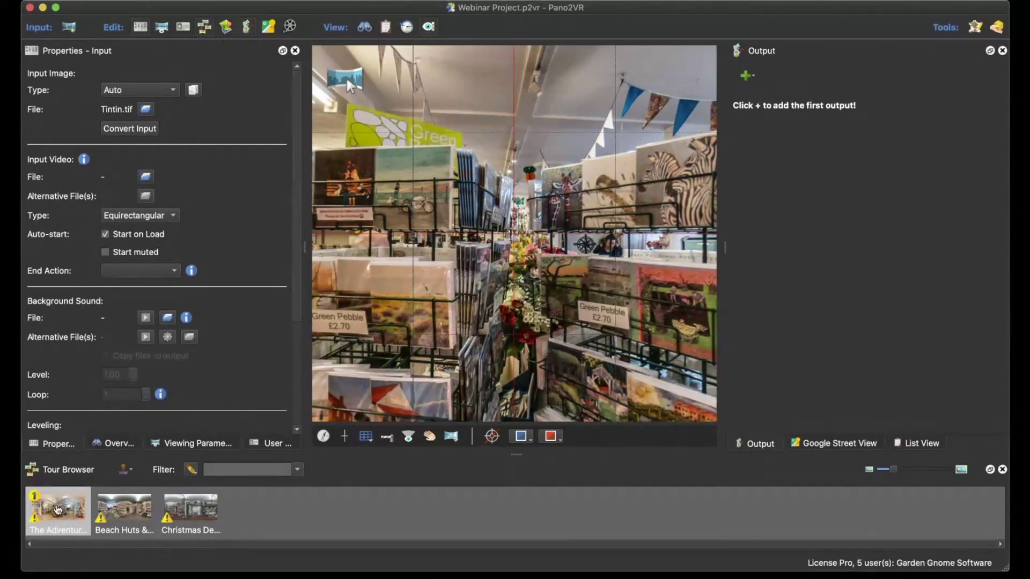
Place a hotspot to Beach Huts & Soft Toys in the aisle between the card racks, with its target view facing the doorway beside the bunting.
{"action": "mouse_move", "coordinate": [136, 513]}
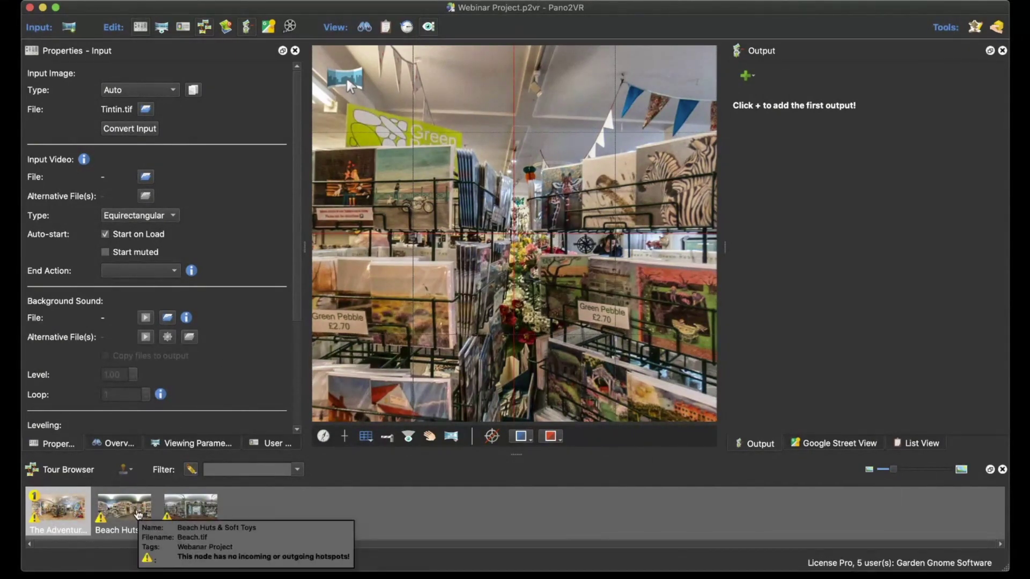
{"action": "left_click_drag", "start_coordinate": [519, 272], "coordinate": [588, 257]}
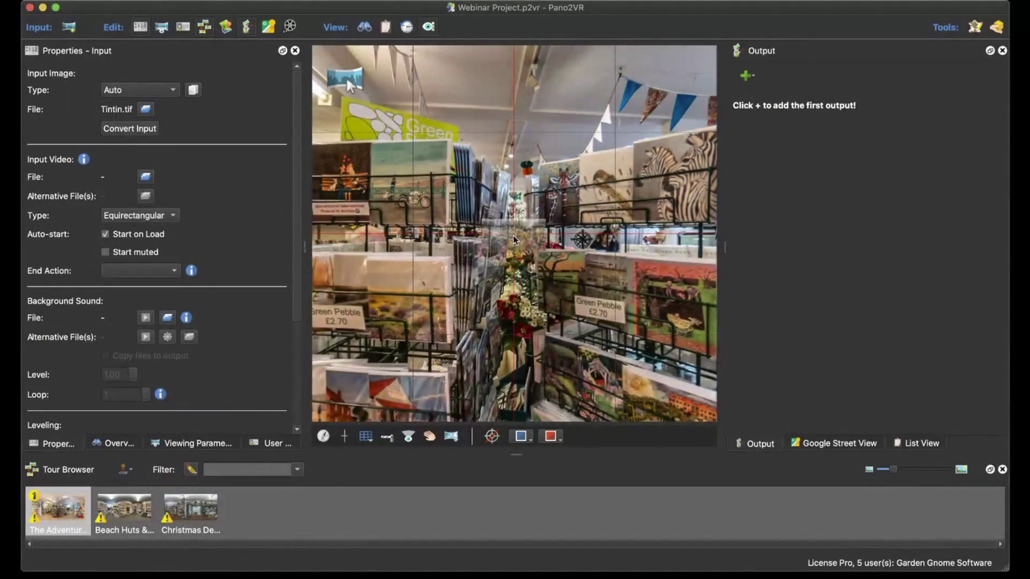
{"action": "left_click_drag", "start_coordinate": [514, 239], "coordinate": [513, 238]}
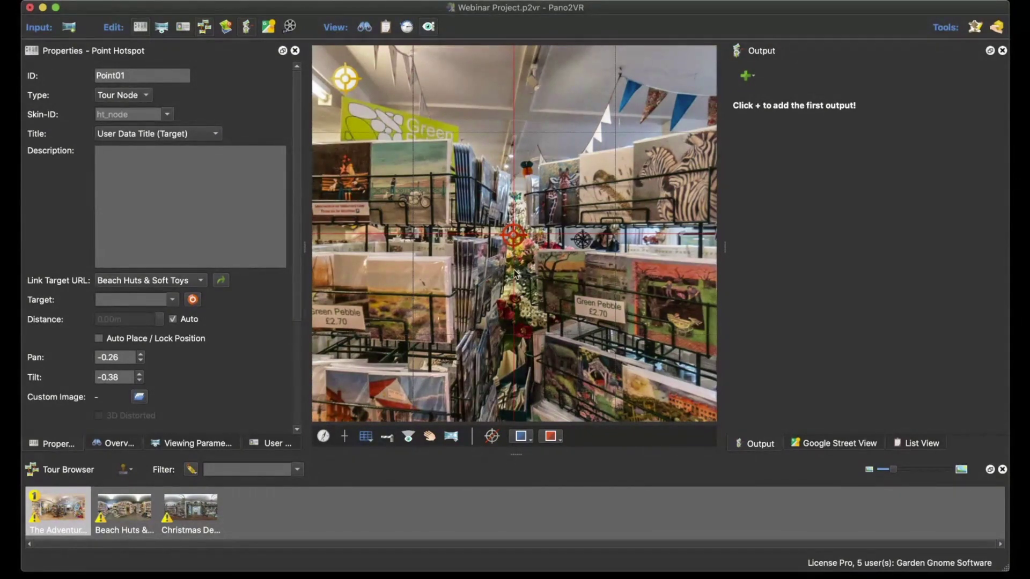
{"action": "double_click", "coordinate": [513, 239]}
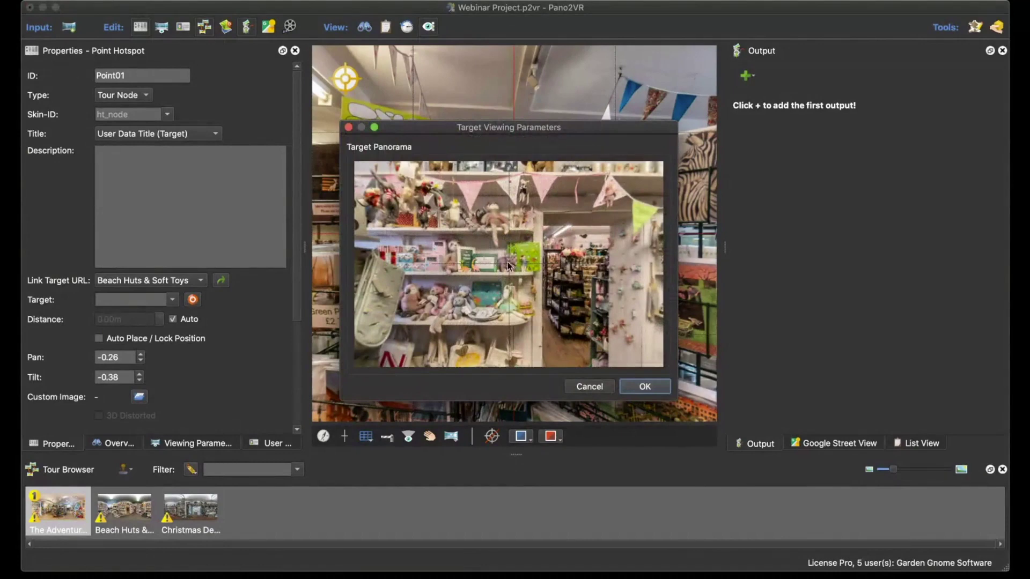
{"action": "left_click_drag", "start_coordinate": [484, 257], "coordinate": [453, 252]}
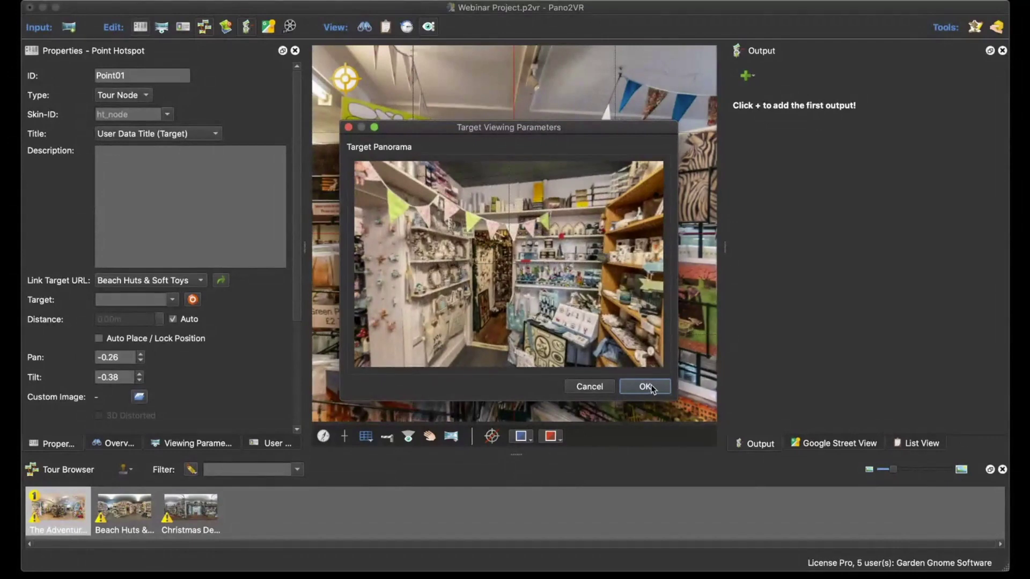
{"action": "left_click", "coordinate": [646, 386]}
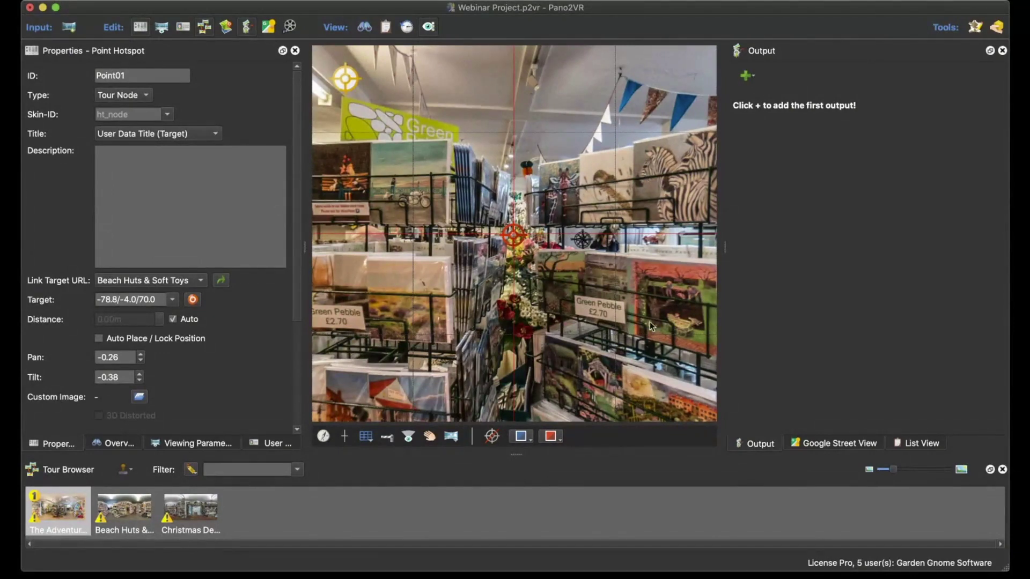
In Beach Huts & Soft Toys, place a doorway hotspot linking to Christmas Decorations, with its target view on the garland-covered post.
{"action": "double_click", "coordinate": [512, 242]}
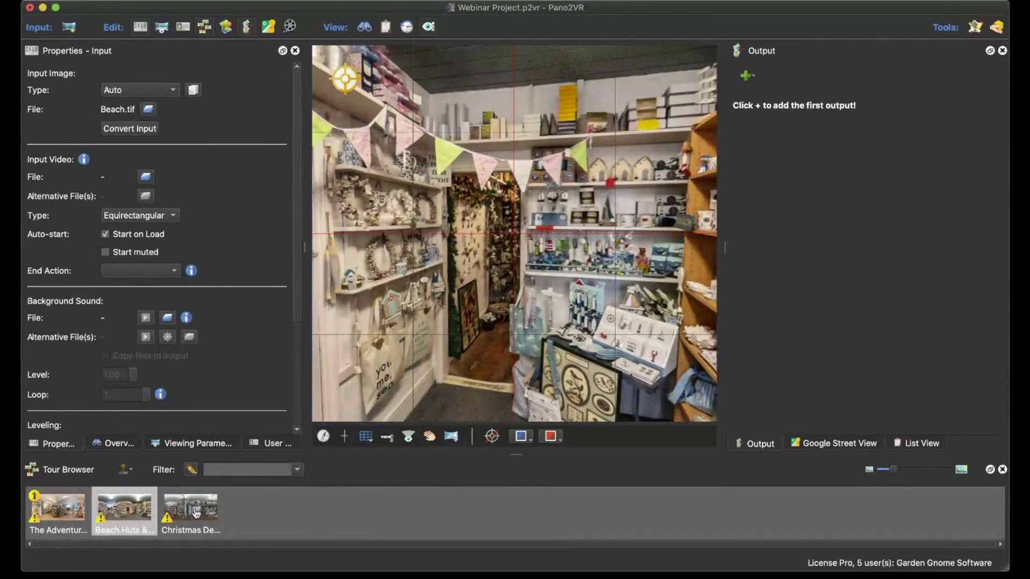
{"action": "left_click_drag", "start_coordinate": [511, 234], "coordinate": [512, 232]}
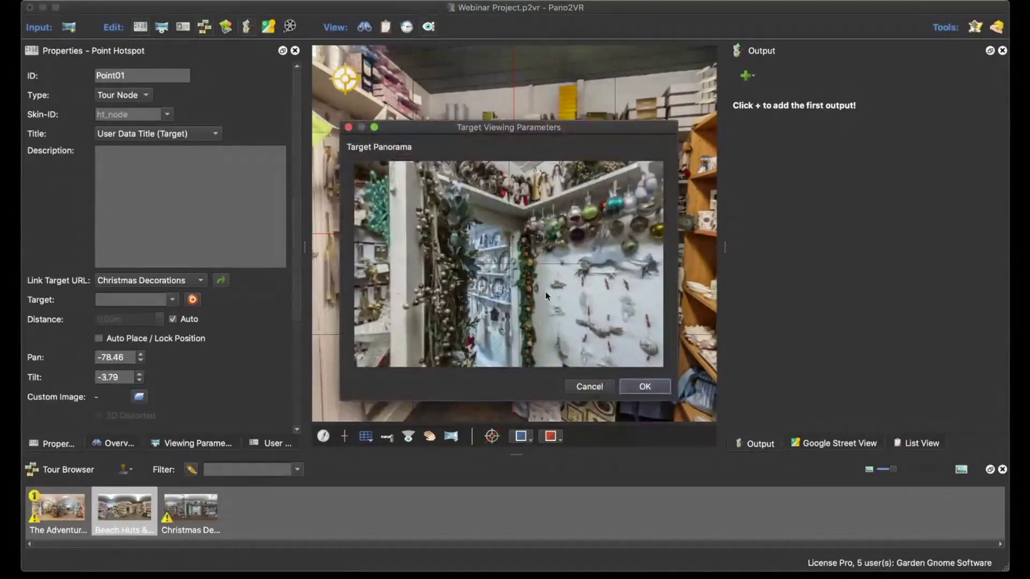
{"action": "left_click", "coordinate": [645, 386]}
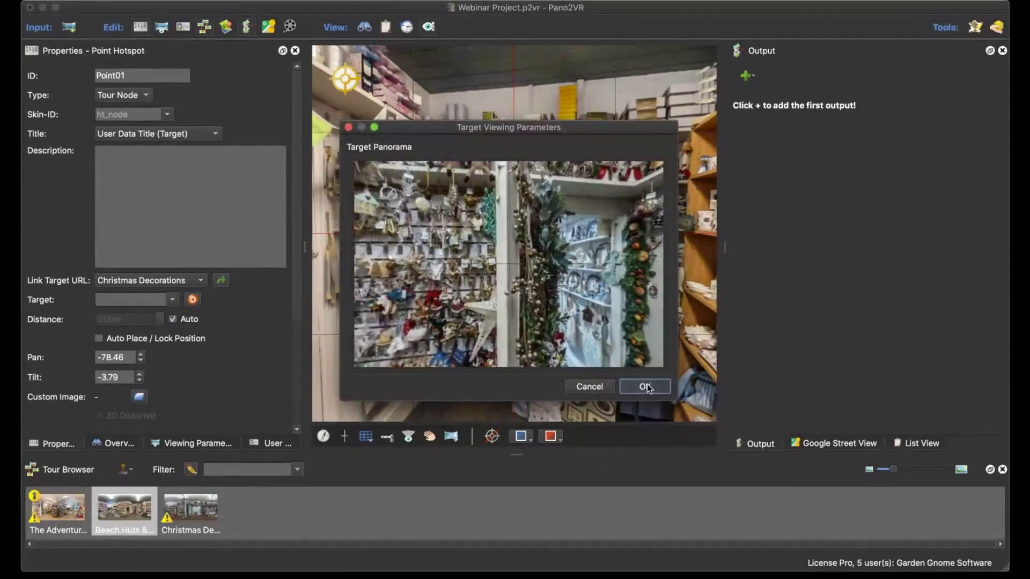
In Christmas Decorations, place a hotspot on the garland linking to Beach Huts & Soft Toys, with the soft toy shelves as target view.
{"action": "double_click", "coordinate": [509, 232]}
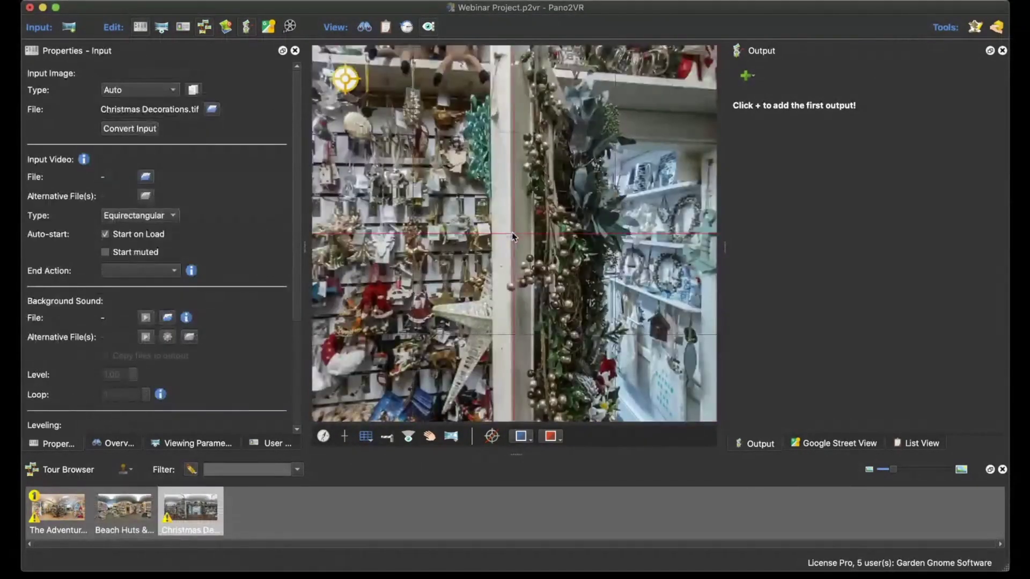
{"action": "left_click_drag", "start_coordinate": [118, 514], "coordinate": [582, 248]}
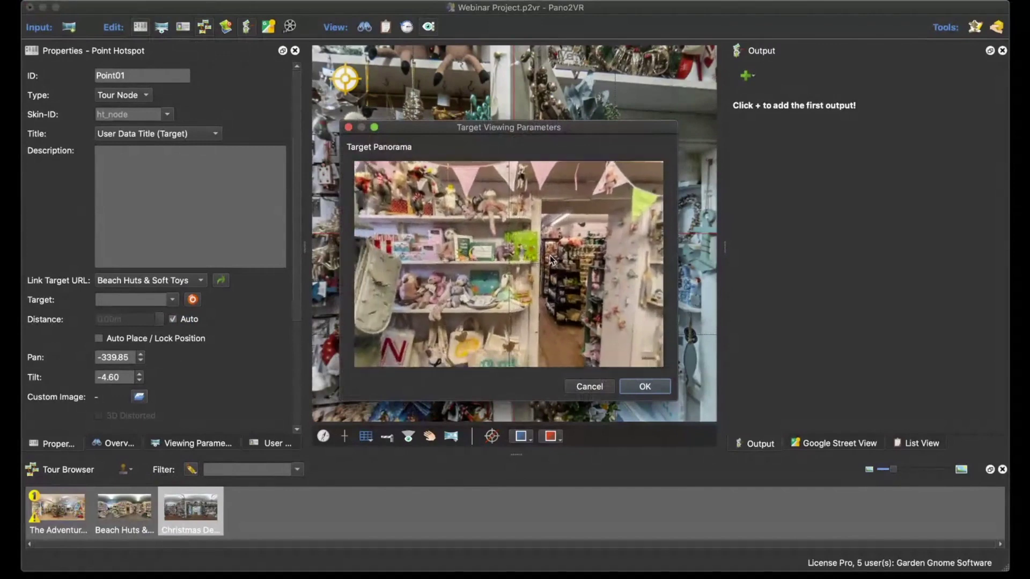
{"action": "left_click", "coordinate": [644, 386]}
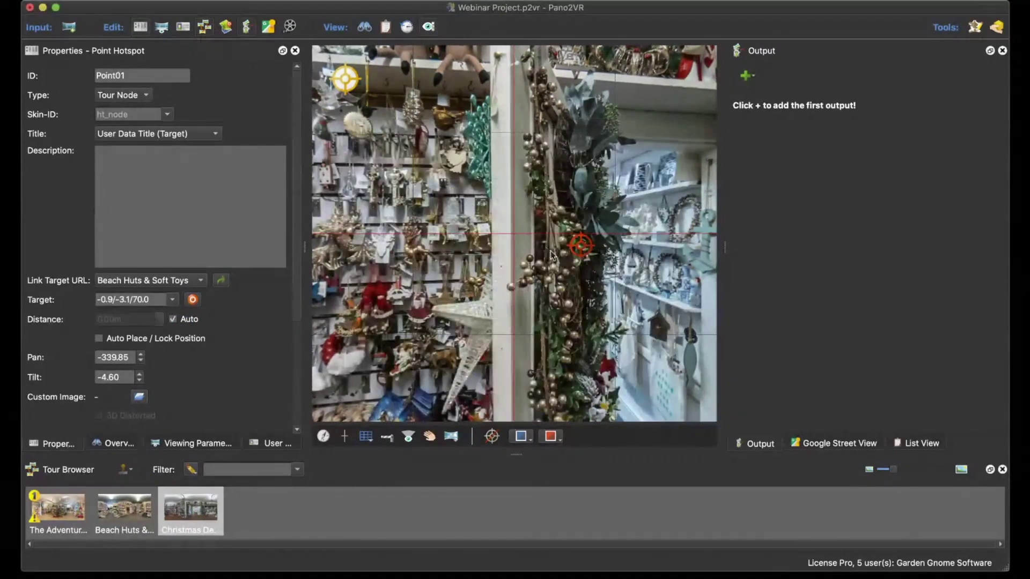
In Beach Huts & Soft Toys, add a doorway hotspot to The Adventures of Tintin with the card racks as target view, and follow the link.
{"action": "double_click", "coordinate": [579, 247]}
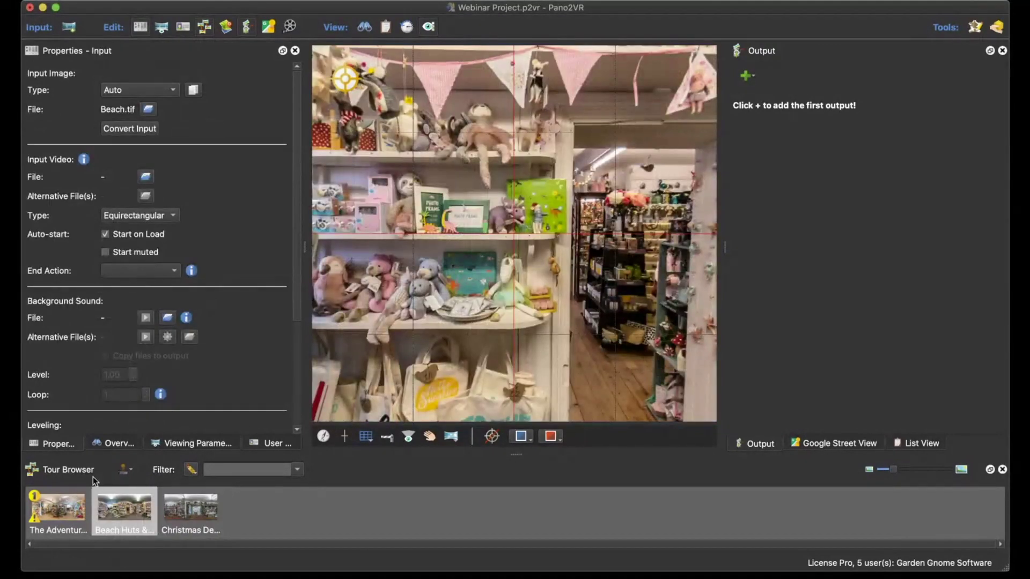
{"action": "left_click_drag", "start_coordinate": [74, 507], "coordinate": [582, 250]}
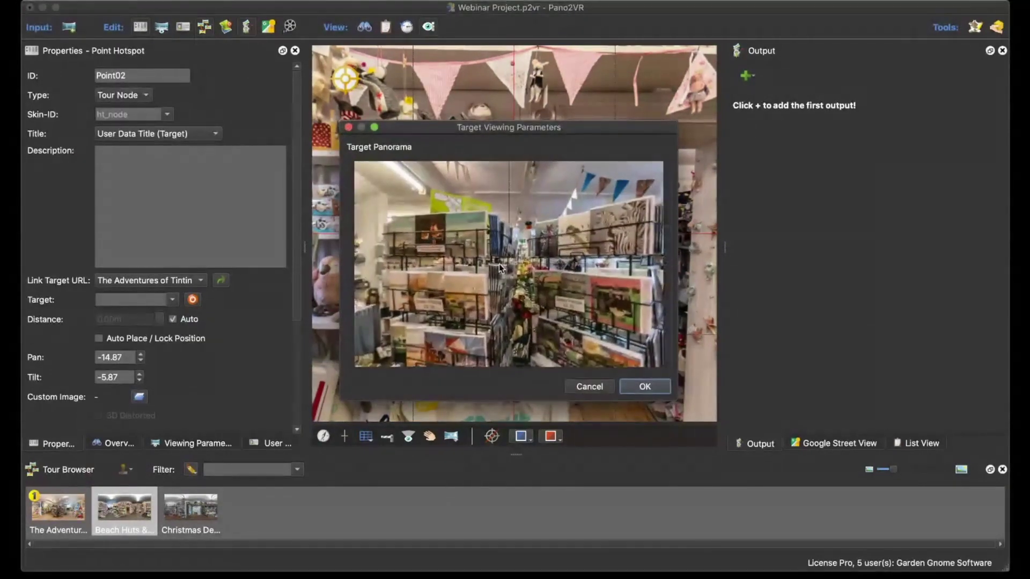
{"action": "left_click", "coordinate": [642, 387]}
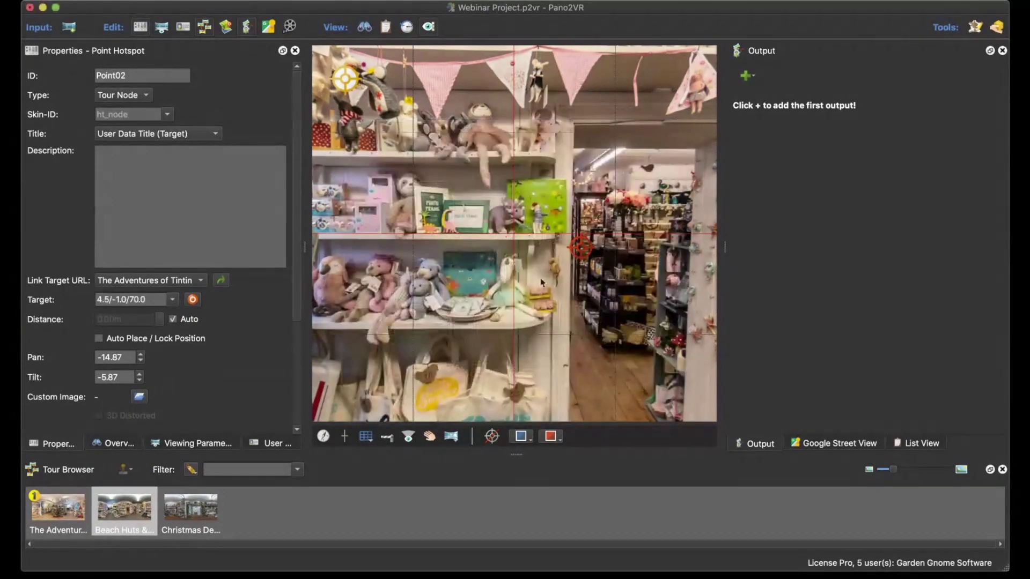
{"action": "double_click", "coordinate": [578, 250]}
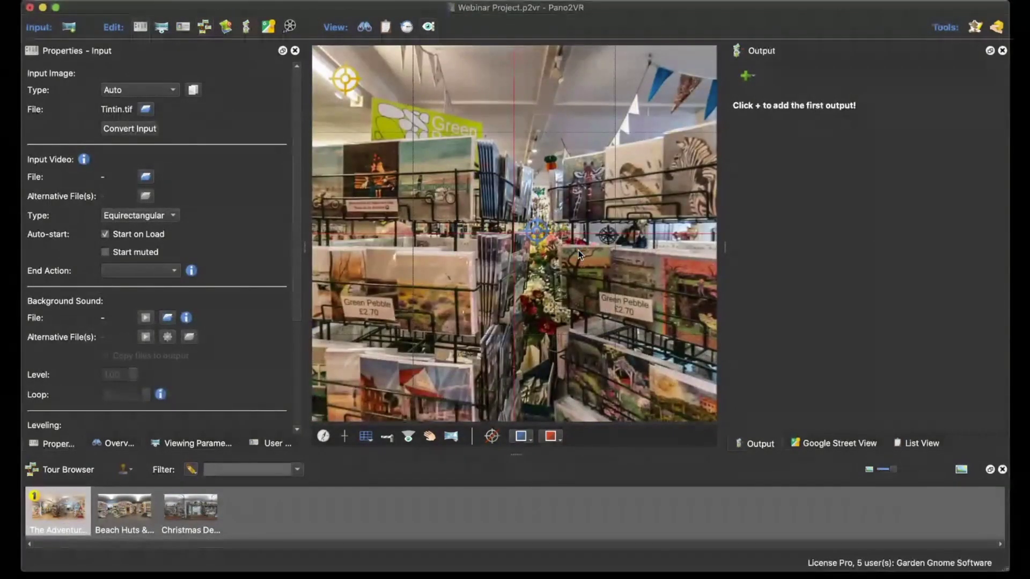
Add an HTML5 output to the project and generate it.
{"action": "left_click", "coordinate": [745, 76]}
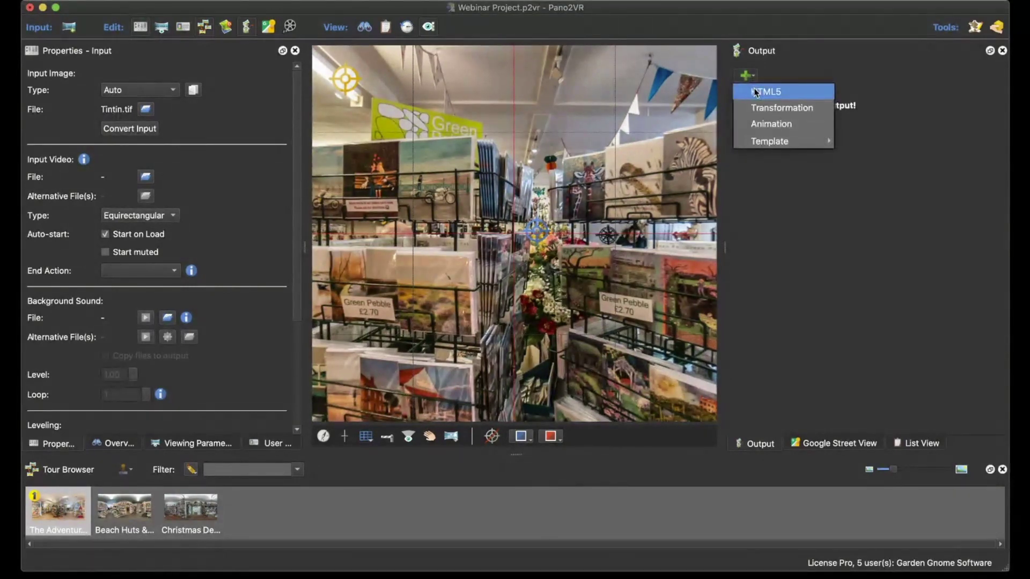
{"action": "left_click", "coordinate": [755, 92]}
{"action": "left_click", "coordinate": [803, 193]}
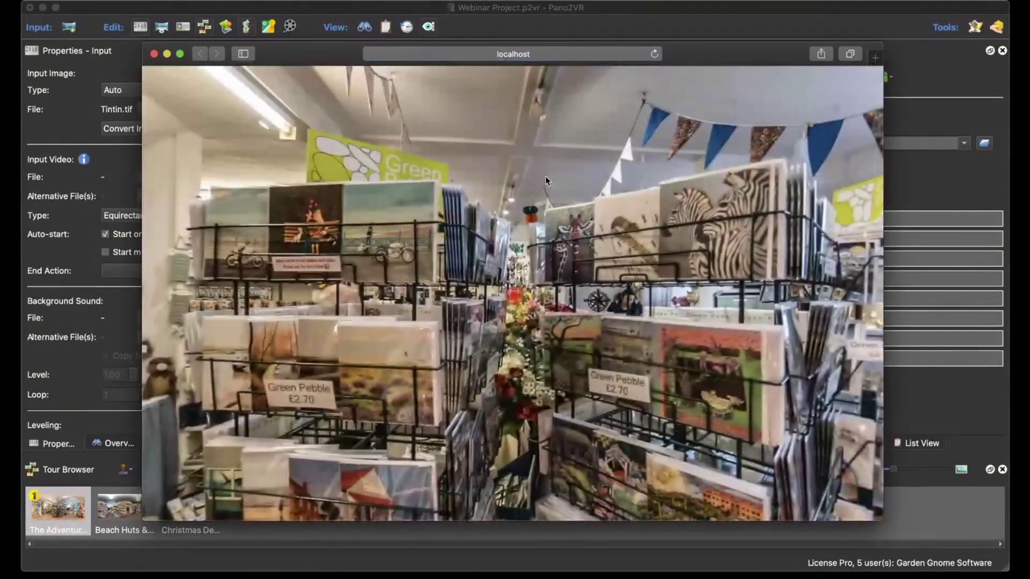
Test the generated tour in the browser by following the hotspots through all three panoramas and back, and close the preview.
{"action": "mouse_move", "coordinate": [538, 215]}
{"action": "left_mouse_down"}
{"action": "mouse_move", "coordinate": [464, 207]}
{"action": "mouse_move", "coordinate": [535, 209]}
{"action": "left_mouse_up"}
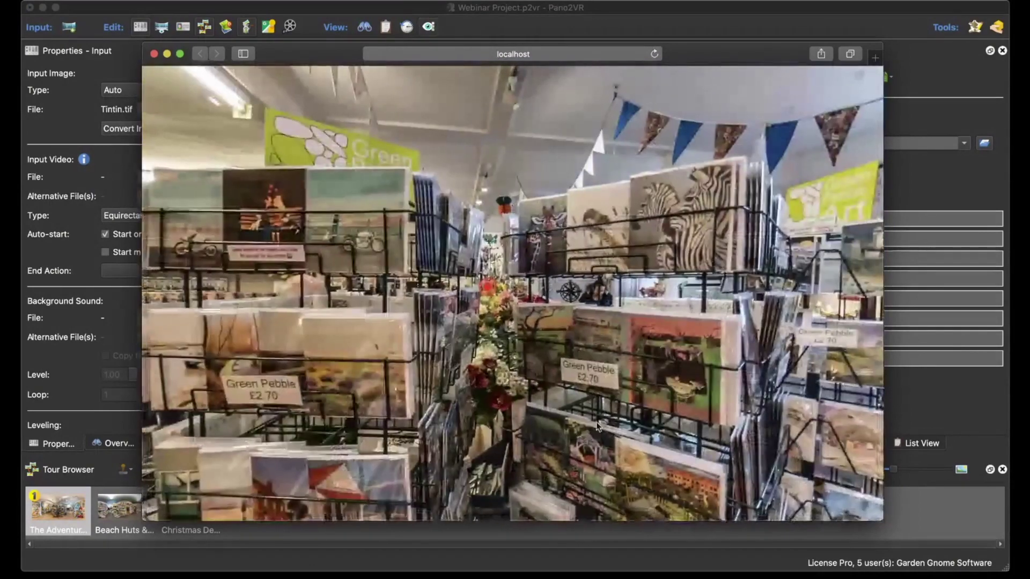
{"action": "left_click", "coordinate": [490, 288]}
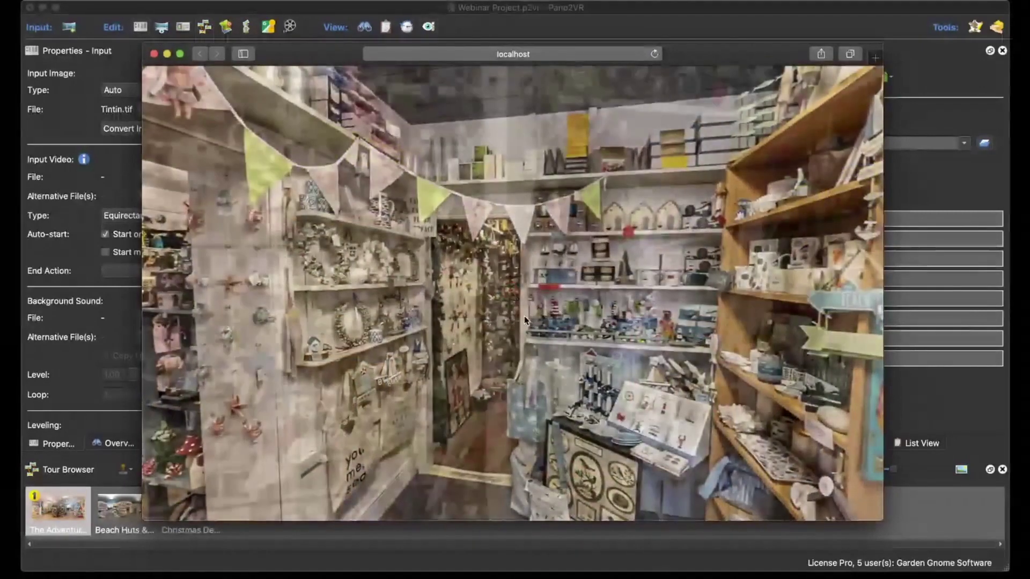
{"action": "left_click", "coordinate": [525, 321]}
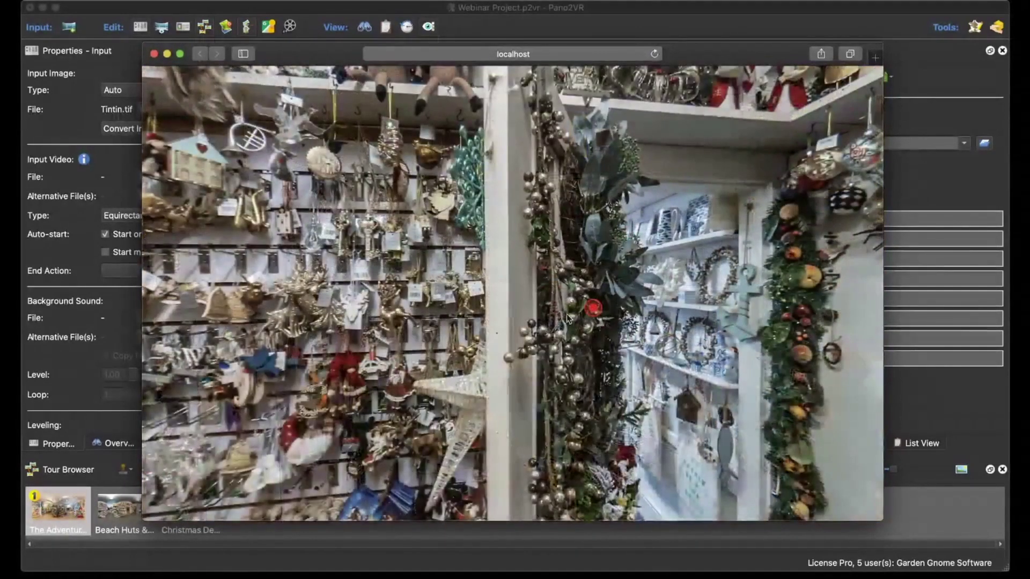
{"action": "left_click", "coordinate": [588, 310]}
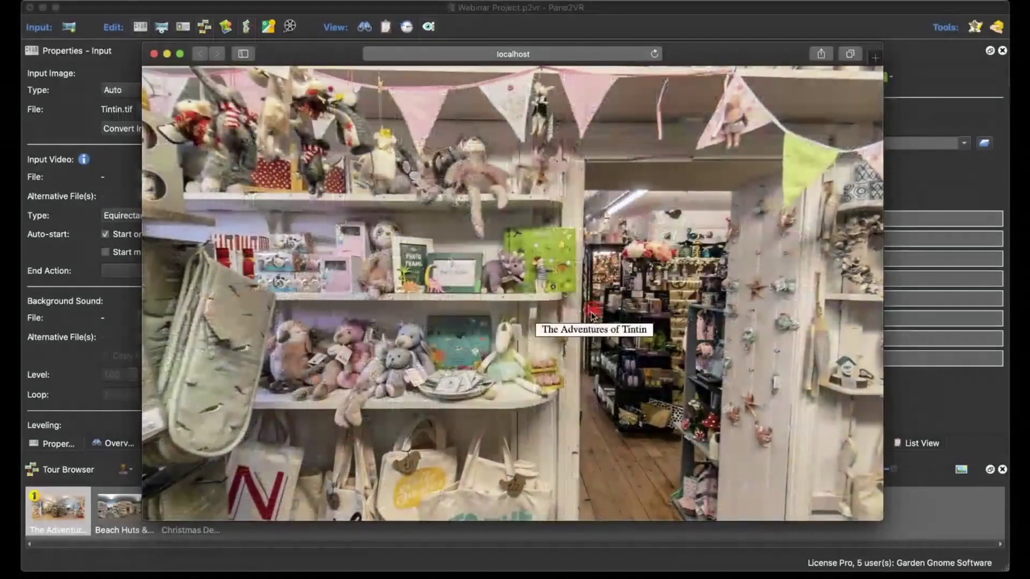
{"action": "left_click", "coordinate": [586, 325]}
{"action": "left_click", "coordinate": [569, 356]}
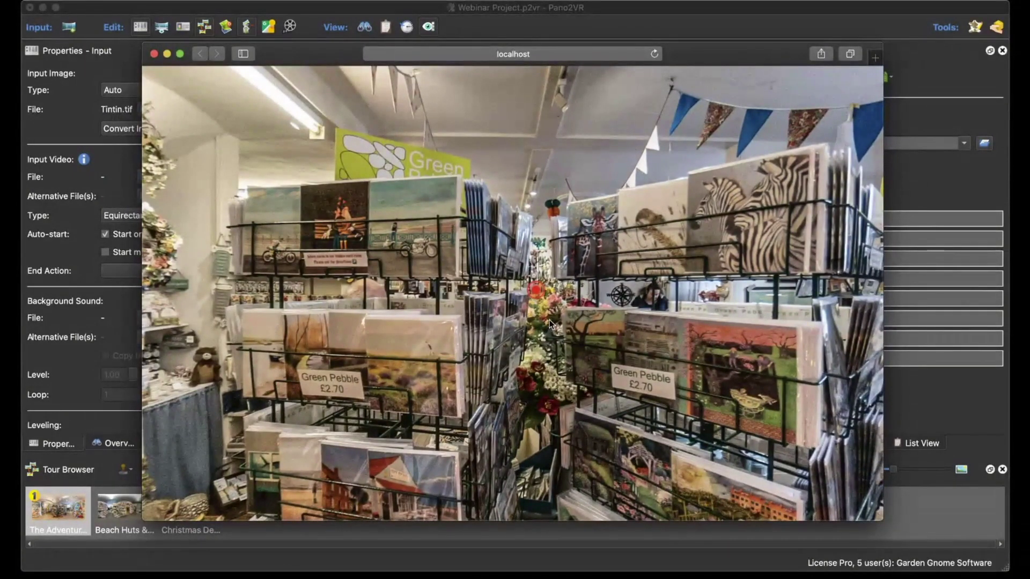
{"action": "left_click_drag", "start_coordinate": [327, 55], "coordinate": [356, 50]}
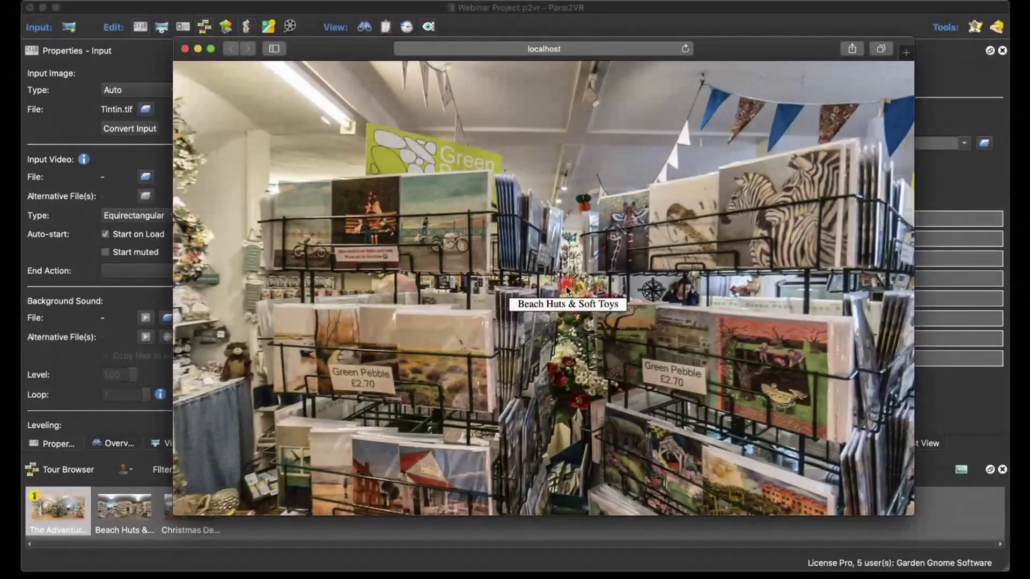
{"action": "left_click", "coordinate": [185, 49]}
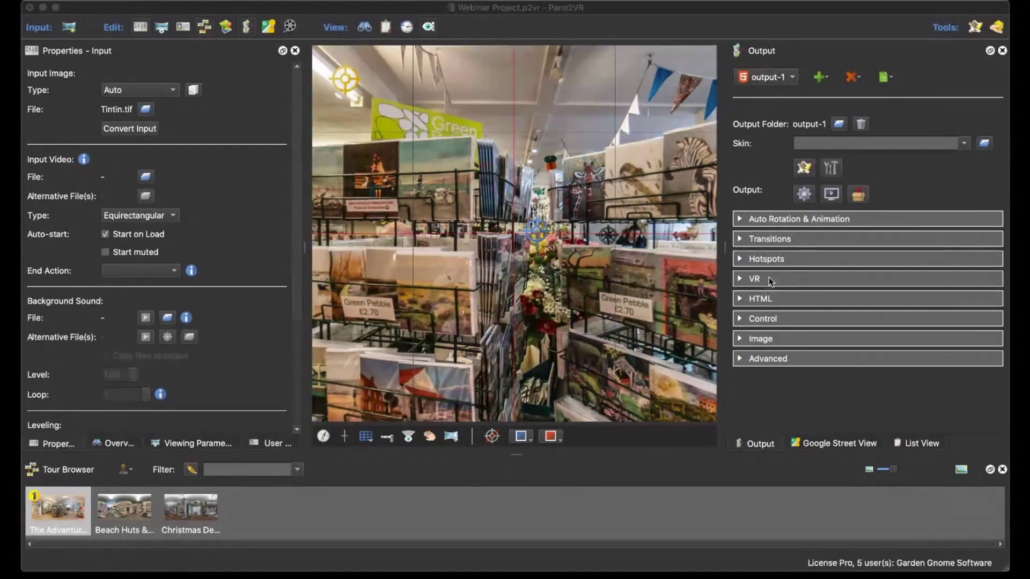
In the HTML5 output's hotspot settings, make the textbox size automatic and its text color white.
{"action": "left_click", "coordinate": [740, 259]}
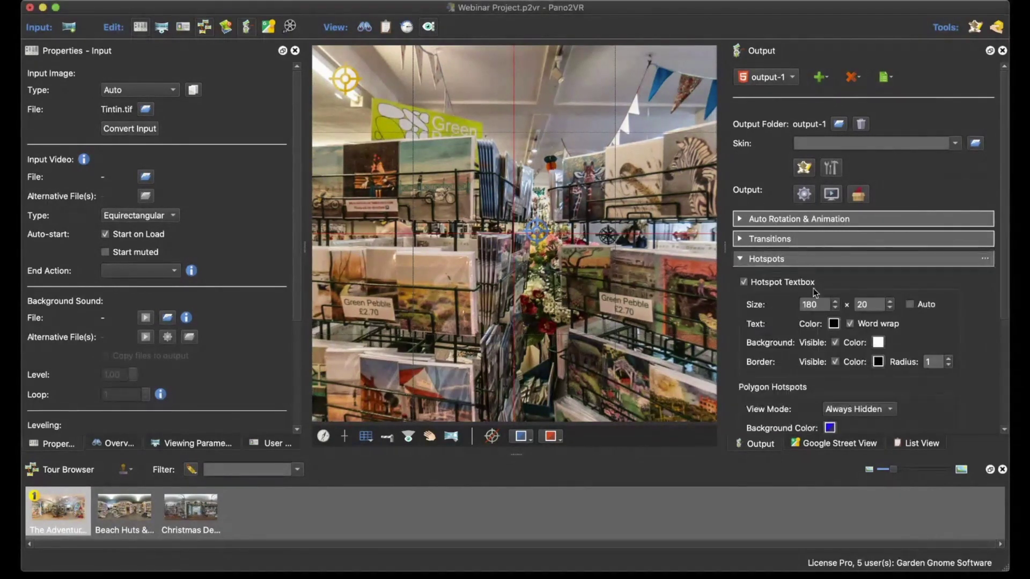
{"action": "scroll", "coordinate": [864, 314], "scroll_direction": "down", "scroll_amount": 2}
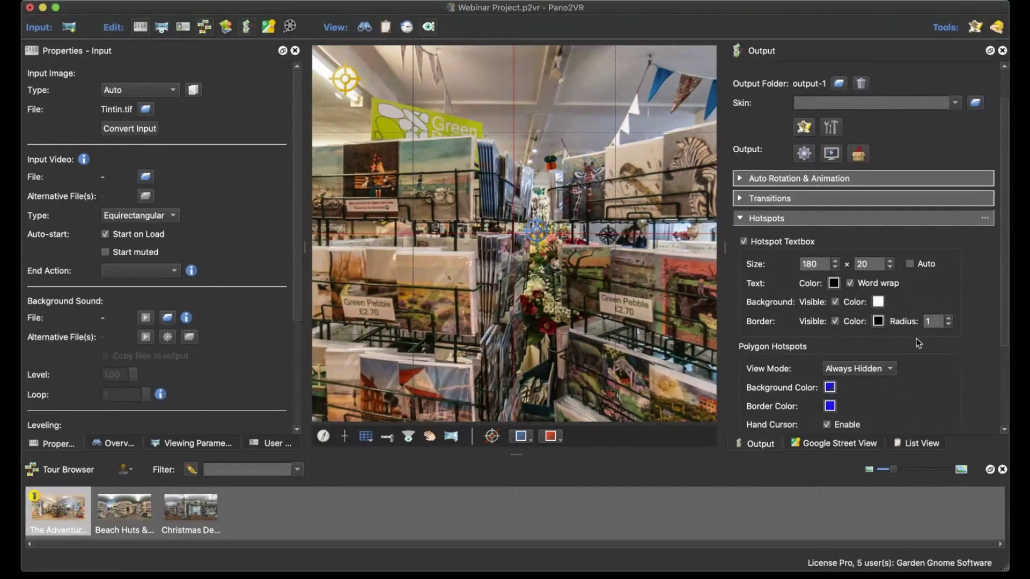
{"action": "left_click", "coordinate": [910, 263]}
{"action": "left_click", "coordinate": [833, 283]}
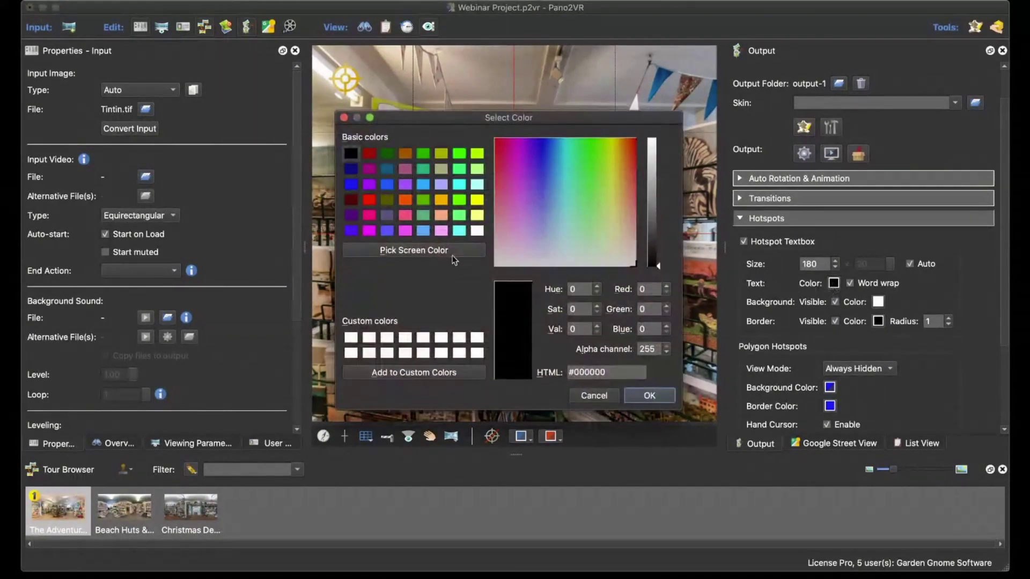
{"action": "left_click", "coordinate": [477, 231]}
{"action": "left_click", "coordinate": [663, 393]}
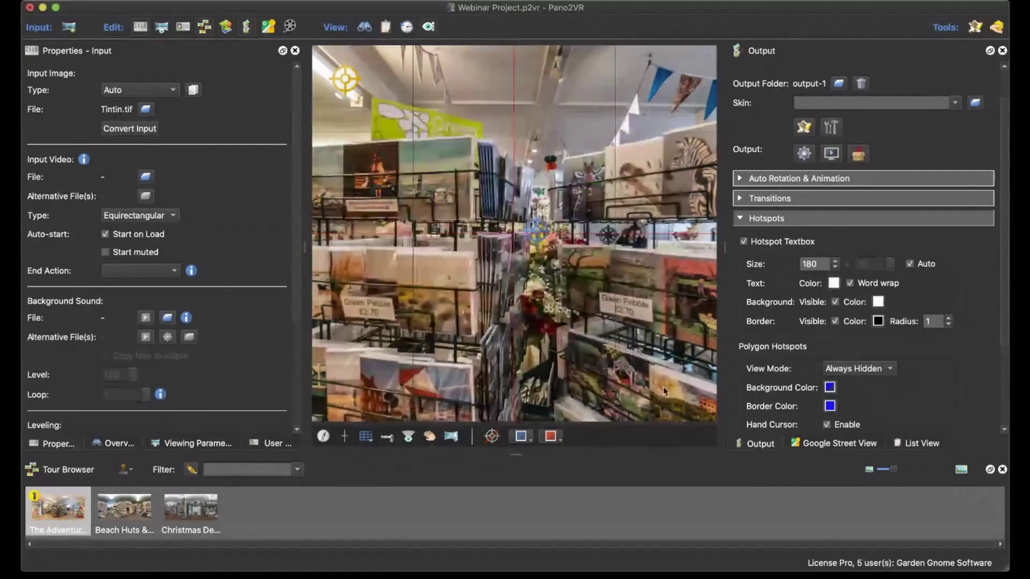
Set the hotspot textbox background color to black and adjust its alpha channel.
{"action": "left_click", "coordinate": [878, 302]}
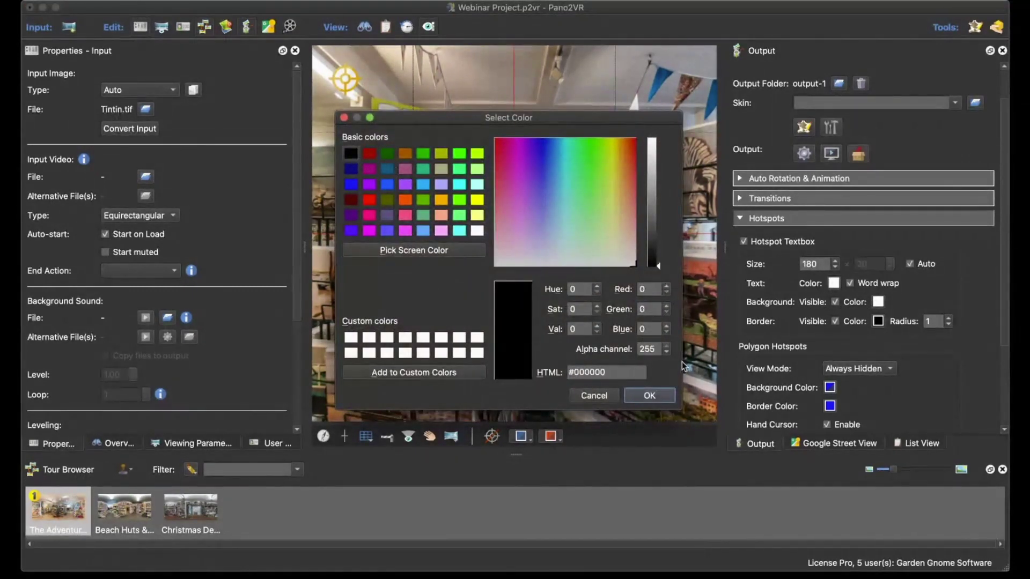
{"action": "left_click_drag", "start_coordinate": [655, 349], "coordinate": [633, 349]}
{"action": "left_click", "coordinate": [641, 396]}
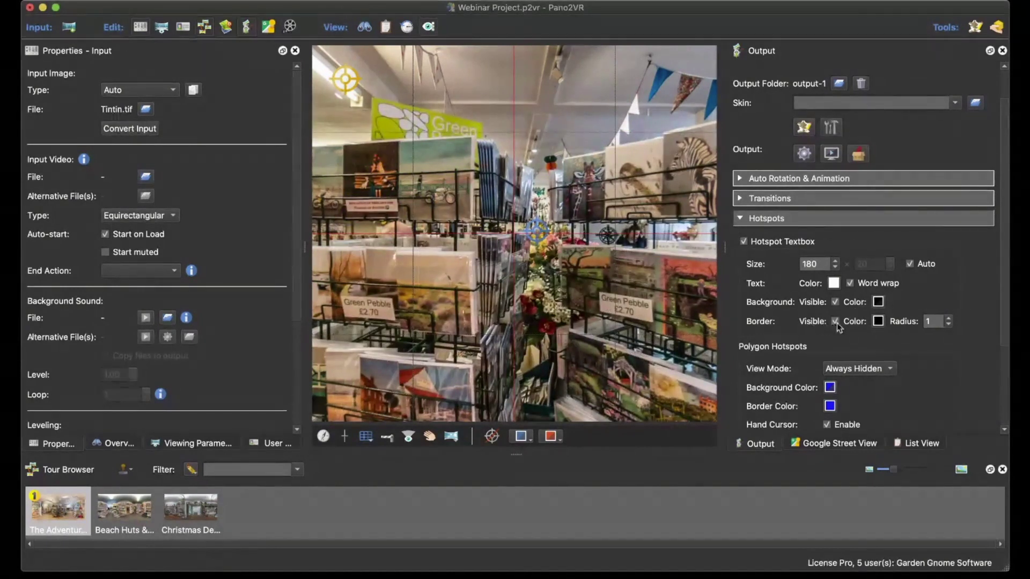
Set the hotspot textbox border radius to 7 and regenerate the HTML5 output, overwriting the existing pano.xml.
{"action": "left_click", "coordinate": [948, 320]}
{"action": "left_click", "coordinate": [949, 320]}
{"action": "left_click", "coordinate": [803, 154]}
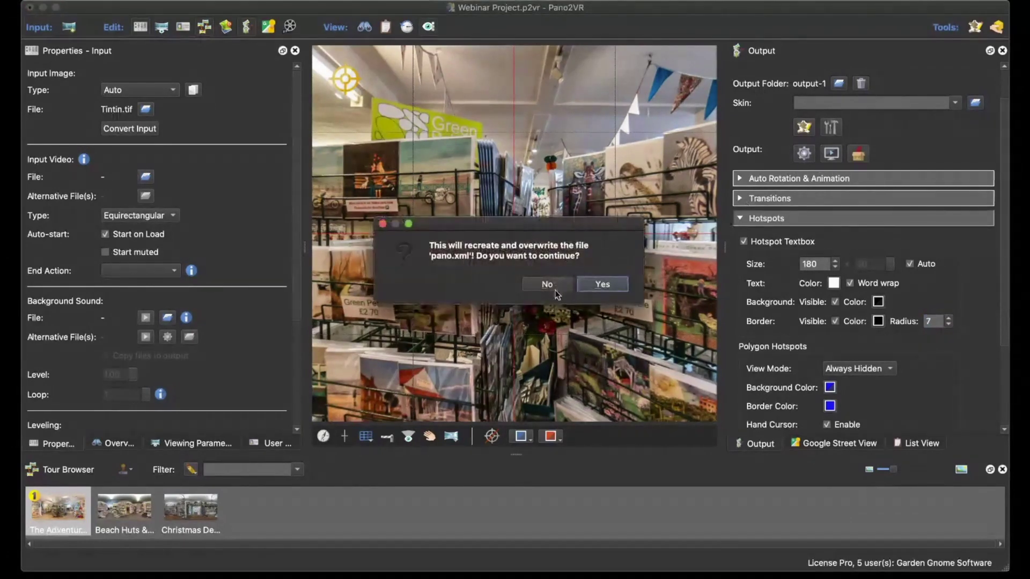
{"action": "left_click", "coordinate": [602, 290]}
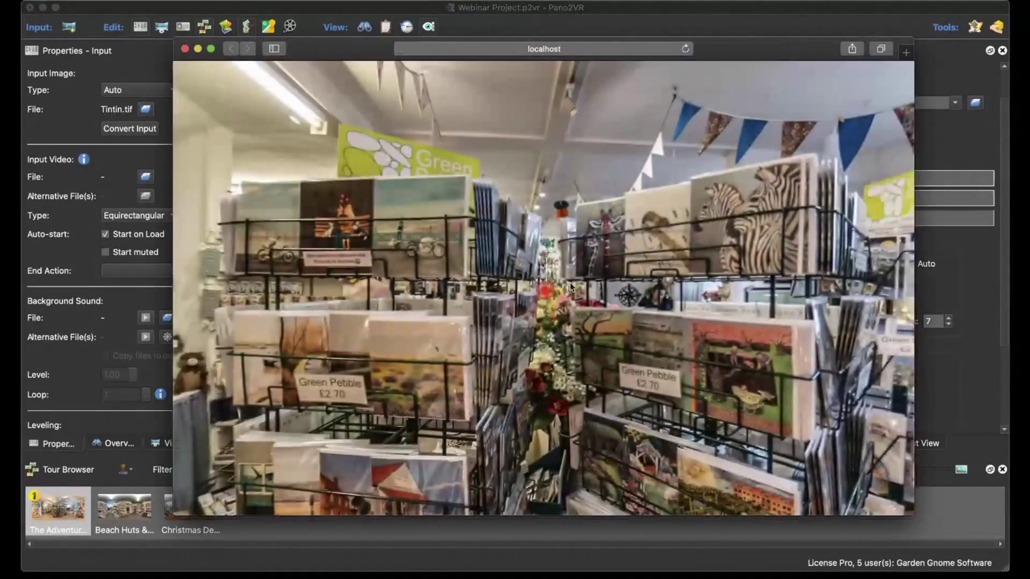
Check the restyled hotspot textboxes in the preview by following the hotspots to Christmas Decorations and back to Beach Huts & Soft Toys, and close it.
{"action": "left_click", "coordinate": [542, 292]}
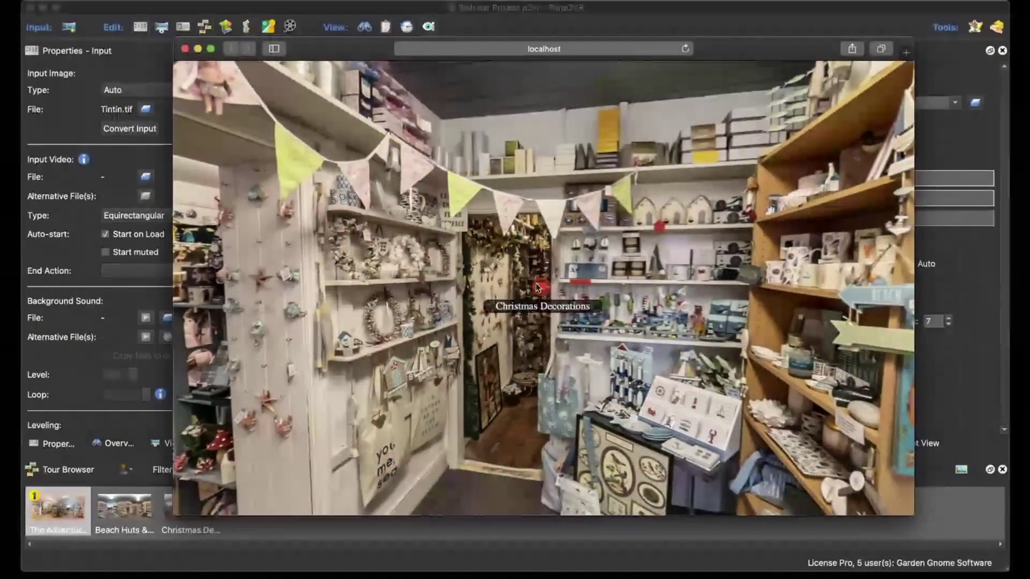
{"action": "left_click", "coordinate": [542, 288]}
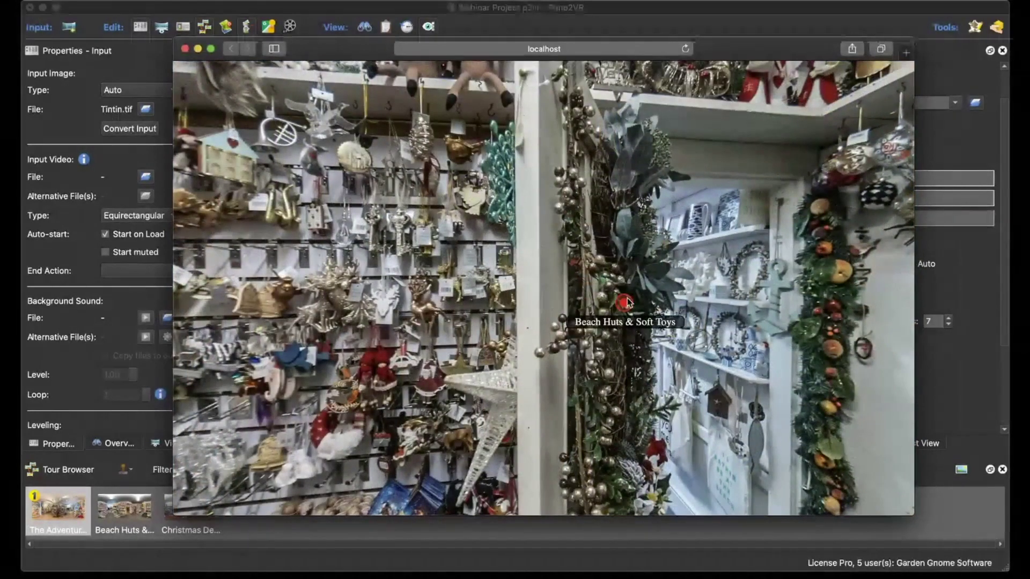
{"action": "left_click", "coordinate": [627, 298]}
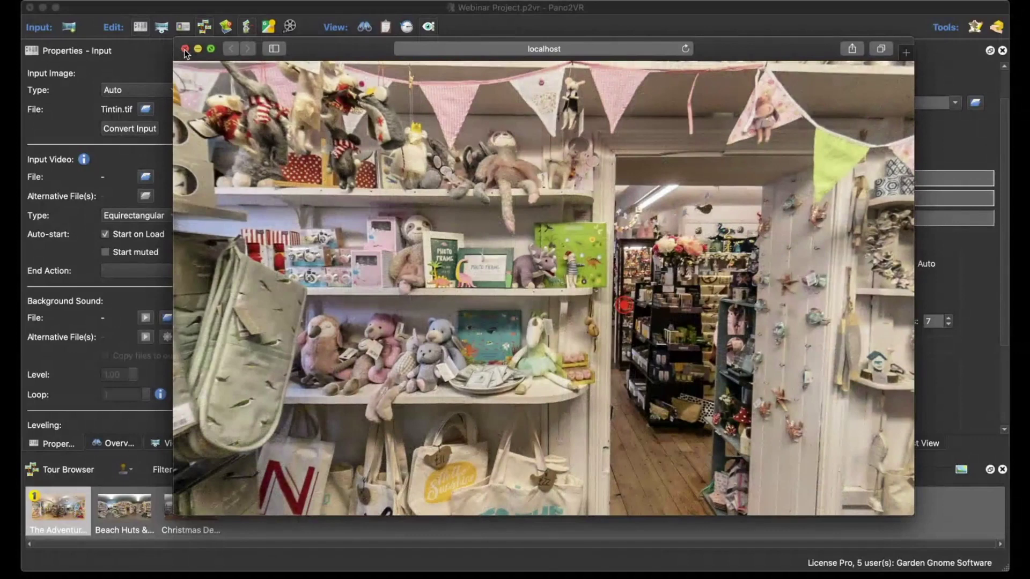
{"action": "left_click", "coordinate": [185, 49]}
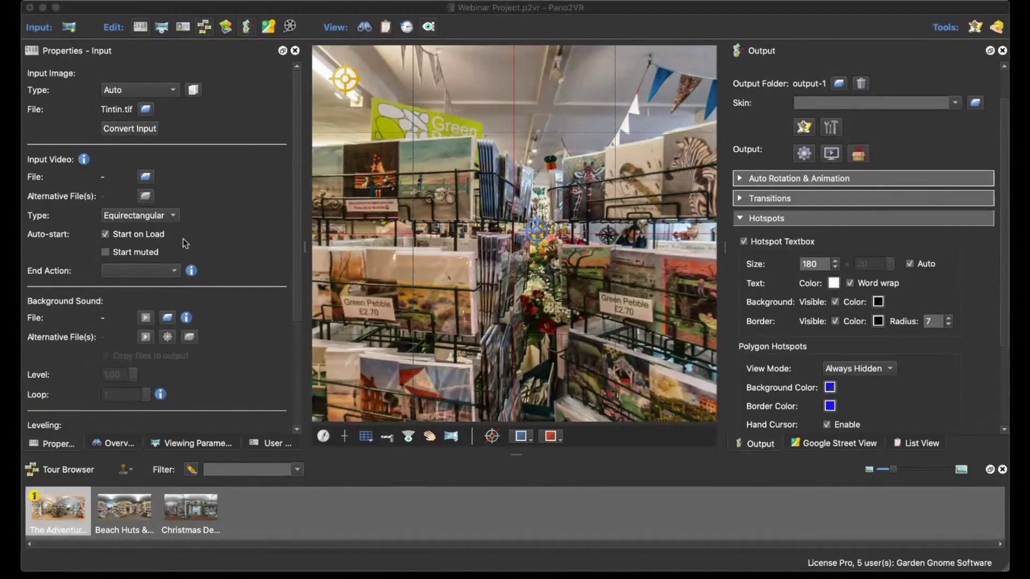
Assign ht_image.png as the custom image of the first panorama's hotspot that links to Beach Huts & Soft Toys.
{"action": "scroll", "coordinate": [263, 268], "scroll_direction": "down", "scroll_amount": 5}
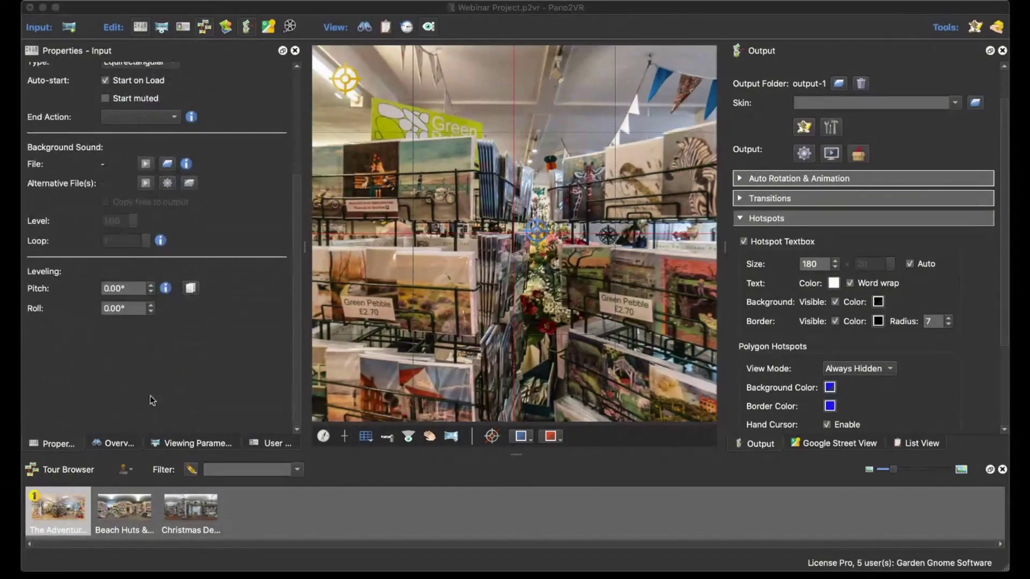
{"action": "left_click", "coordinate": [535, 238]}
{"action": "scroll", "coordinate": [236, 329], "scroll_direction": "down", "scroll_amount": 3}
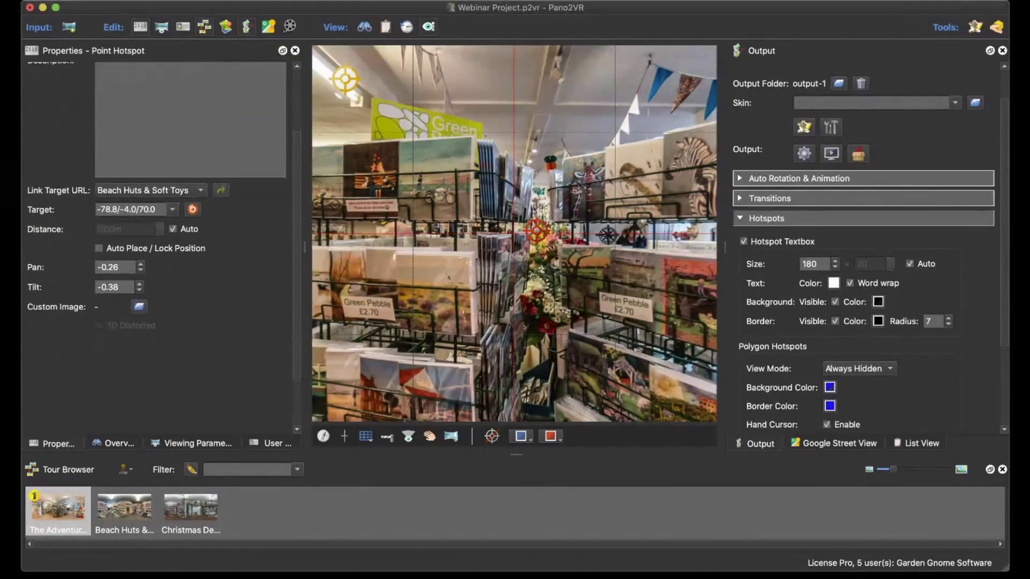
{"action": "left_click", "coordinate": [139, 308]}
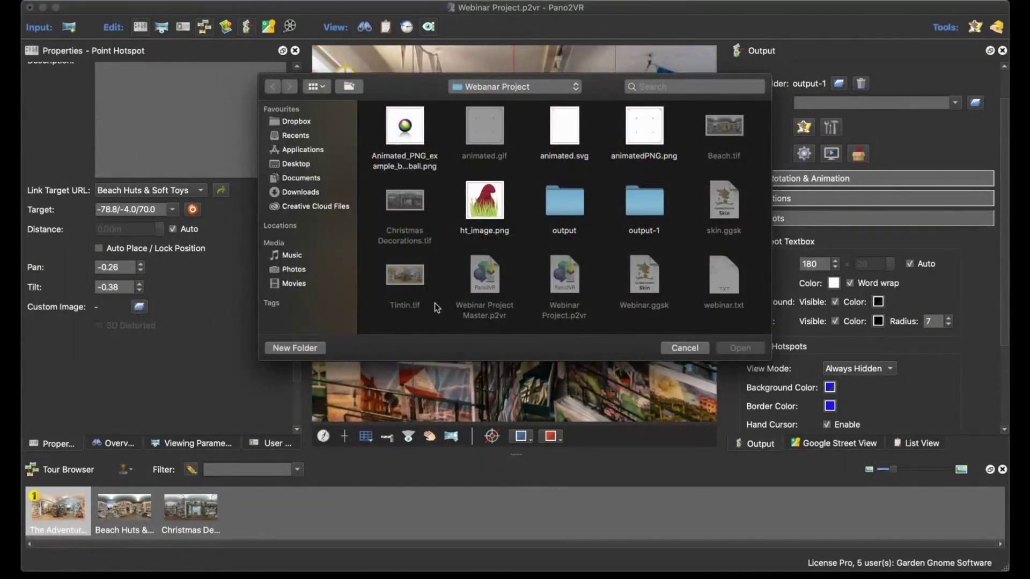
{"action": "left_click", "coordinate": [486, 214]}
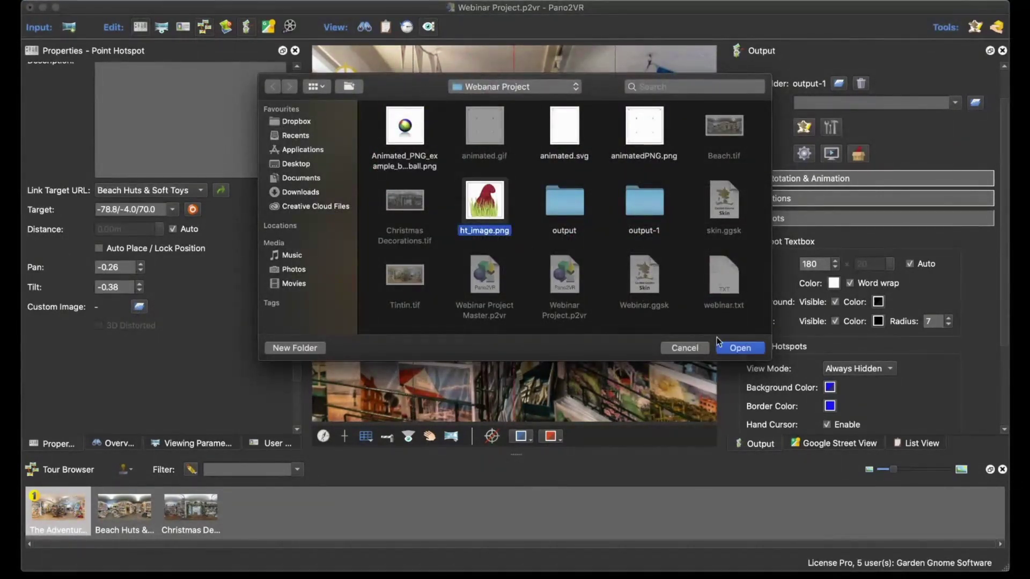
{"action": "left_click", "coordinate": [739, 348]}
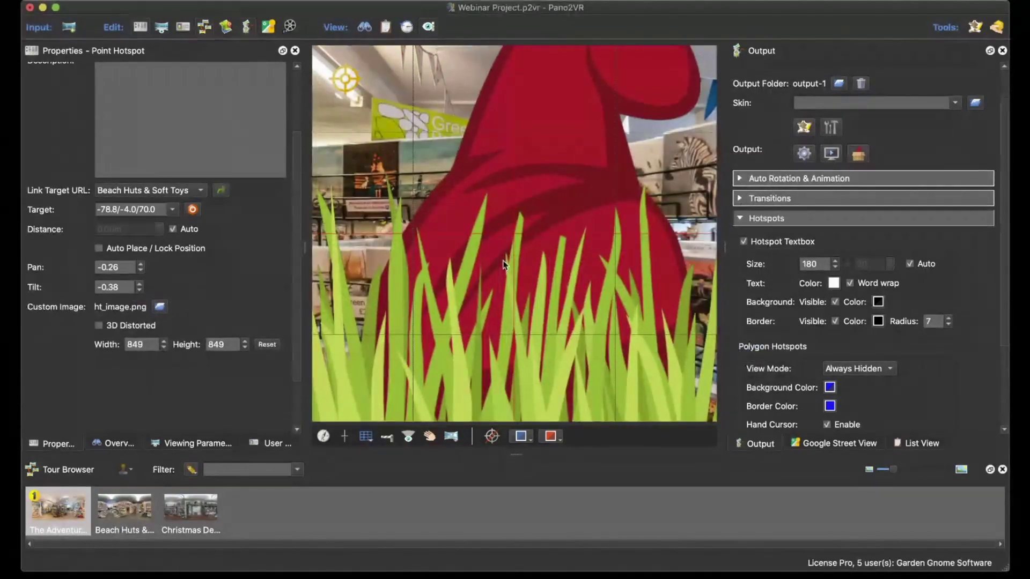
Set the custom hotspot image's width and height to 50.
{"action": "left_click_drag", "start_coordinate": [145, 346], "coordinate": [128, 347]}
{"action": "type", "text": "50"}
{"action": "key", "text": "Tab"}
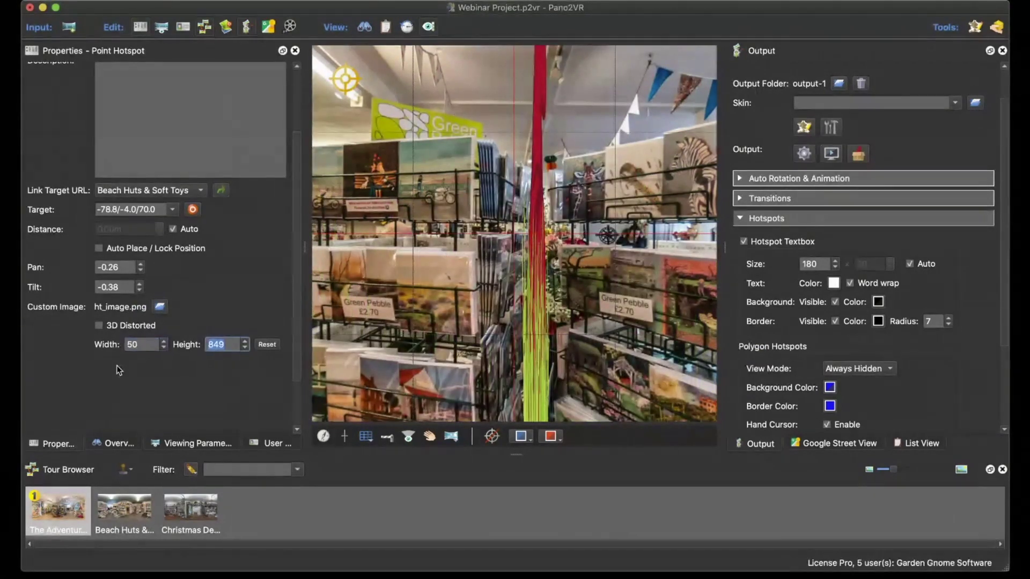
{"action": "type", "text": "50"}
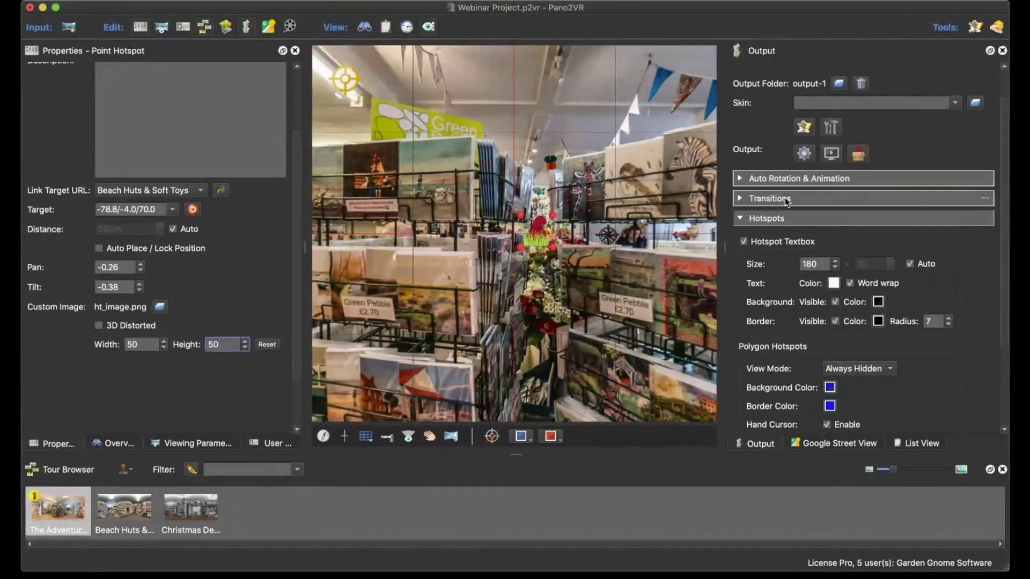
Regenerate the output, test the custom-image hotspot by following it to Beach Huts & Soft Toys, and close the preview.
{"action": "left_click", "coordinate": [805, 152]}
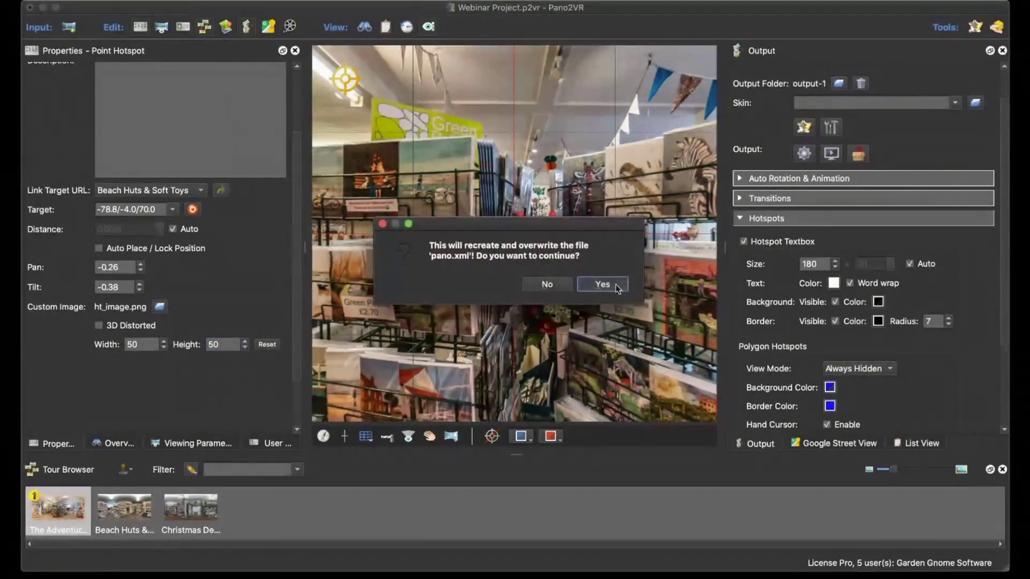
{"action": "left_click", "coordinate": [615, 284]}
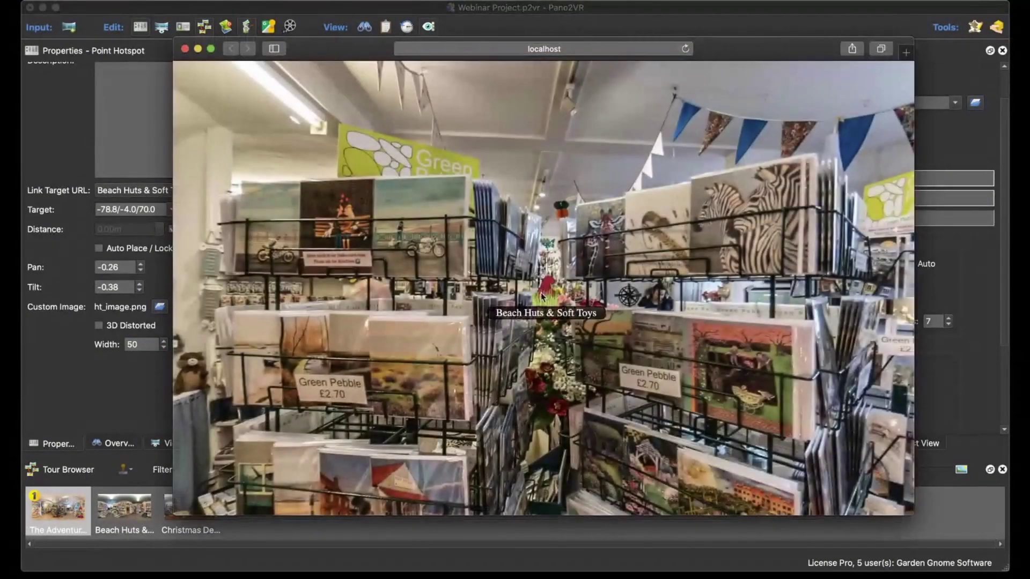
{"action": "mouse_move", "coordinate": [538, 290]}
{"action": "left_mouse_down"}
{"action": "mouse_move", "coordinate": [341, 252]}
{"action": "mouse_move", "coordinate": [459, 253]}
{"action": "mouse_move", "coordinate": [525, 282]}
{"action": "left_mouse_up"}
{"action": "left_click", "coordinate": [525, 282]}
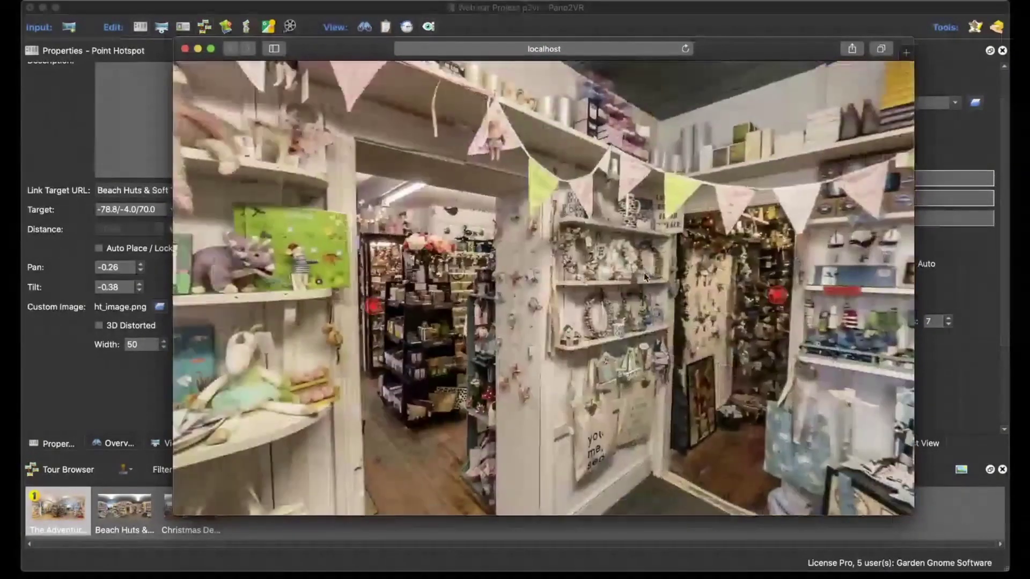
{"action": "left_click", "coordinate": [184, 48]}
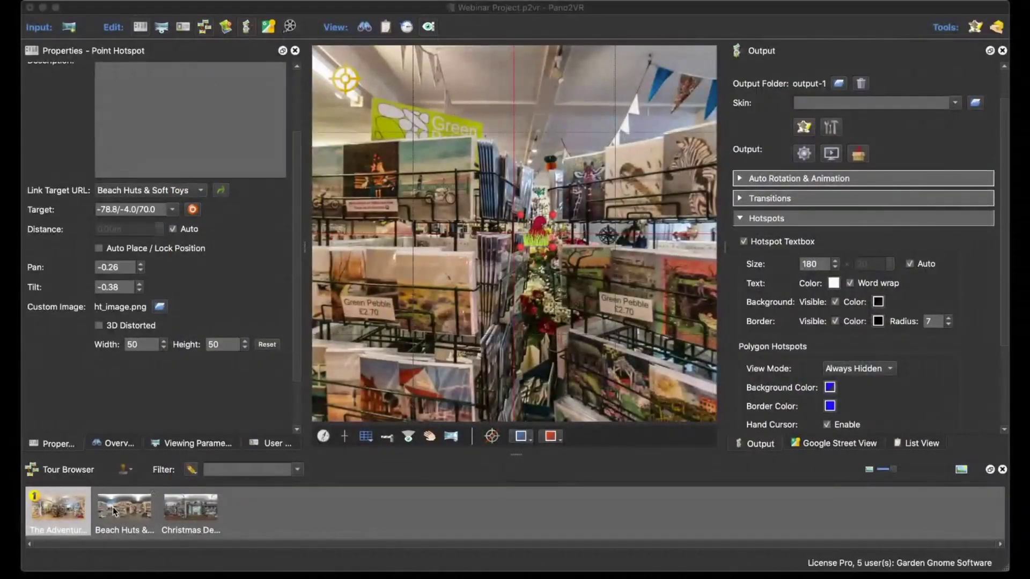
In the Beach Huts & Soft Toys panorama, assign the animated beach ball PNG as custom image of The Adventures of Tintin hotspot.
{"action": "left_click", "coordinate": [130, 506]}
{"action": "left_click_drag", "start_coordinate": [510, 313], "coordinate": [529, 281]}
{"action": "left_click", "coordinate": [527, 280]}
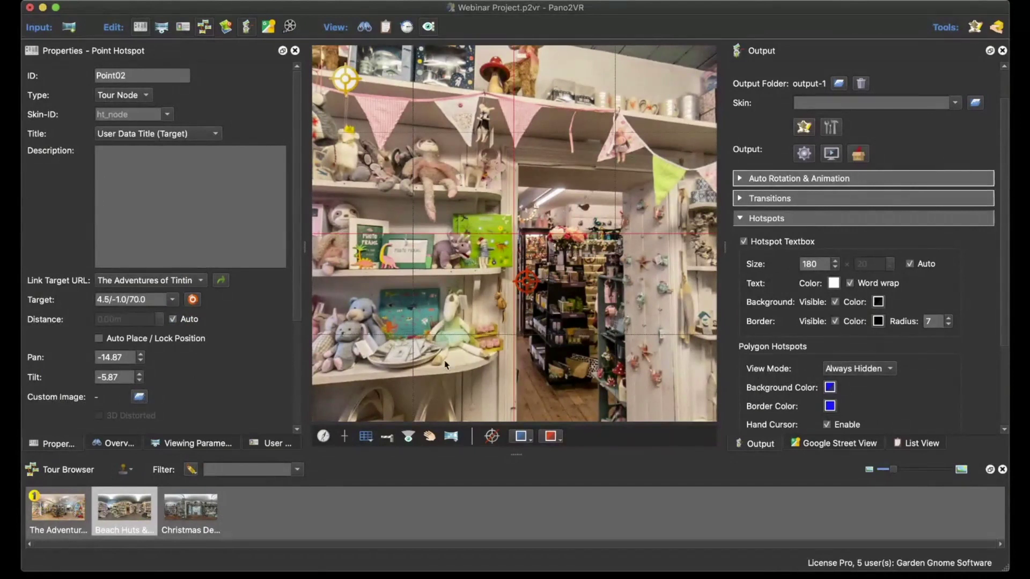
{"action": "left_click", "coordinate": [141, 397]}
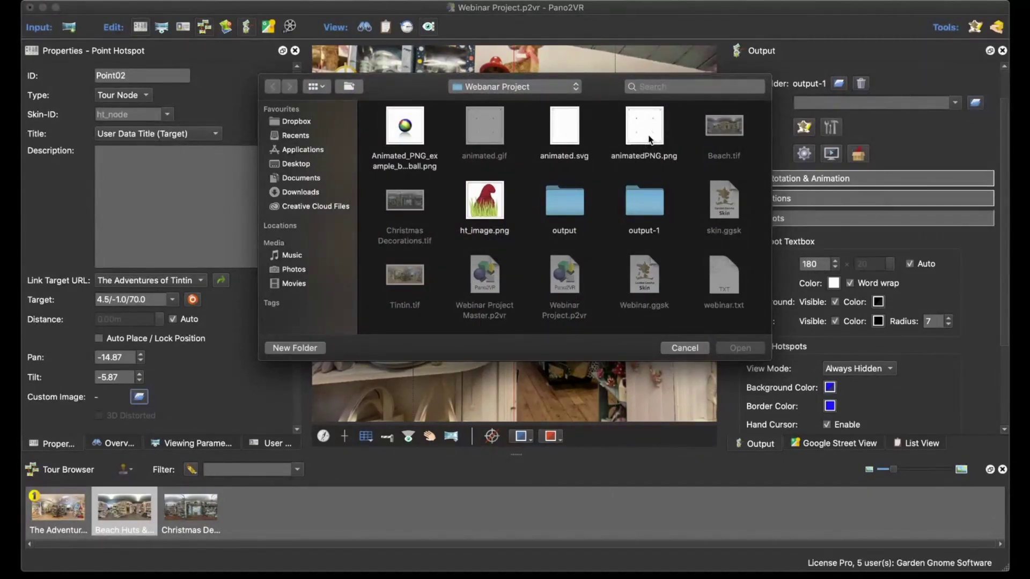
{"action": "left_click", "coordinate": [406, 135]}
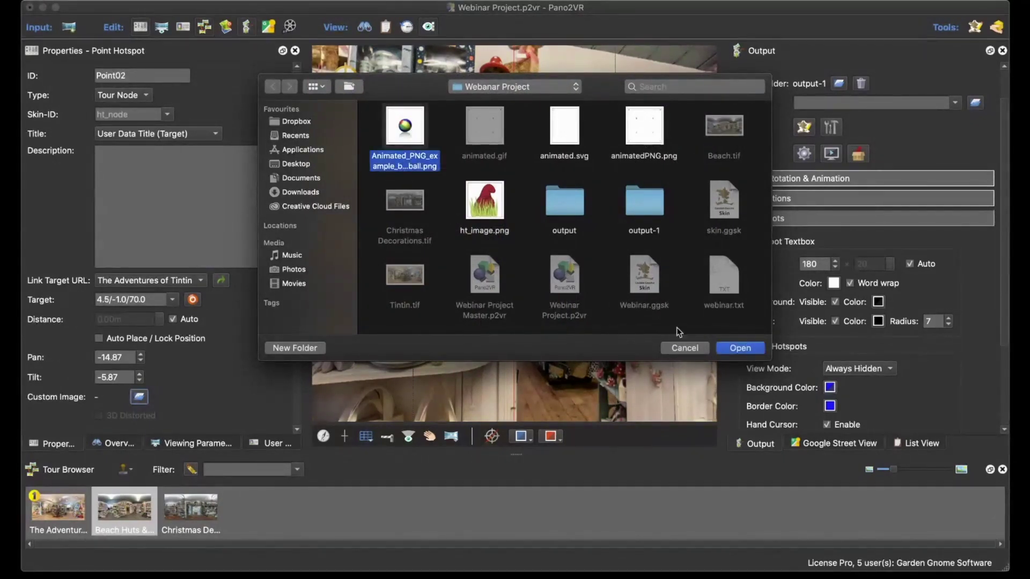
{"action": "left_click", "coordinate": [751, 349]}
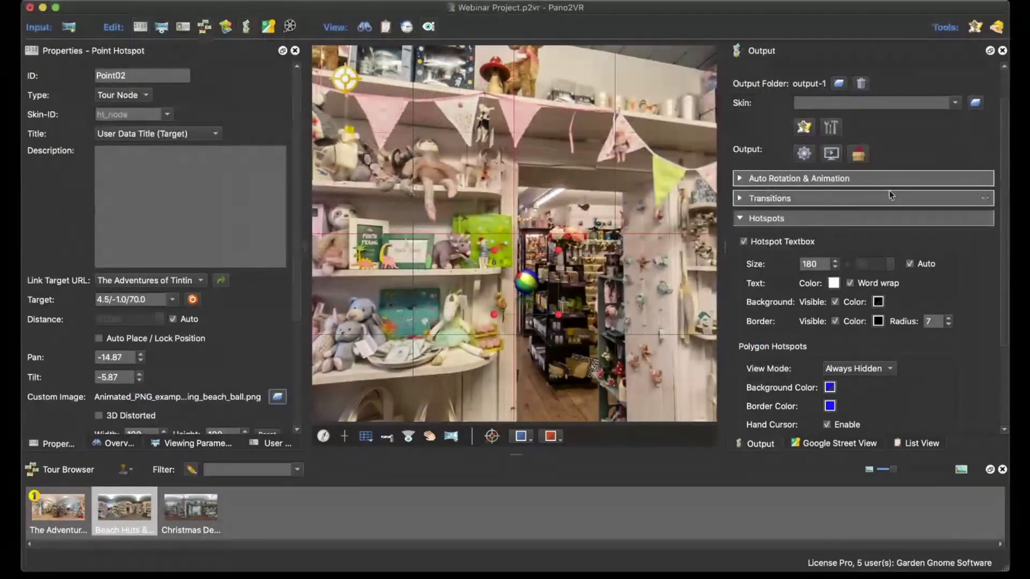
Regenerate the output, look at the hotspots in the Beach Huts & Soft Toys panorama in the browser, and close the preview.
{"action": "left_click", "coordinate": [807, 156]}
{"action": "left_click", "coordinate": [600, 282]}
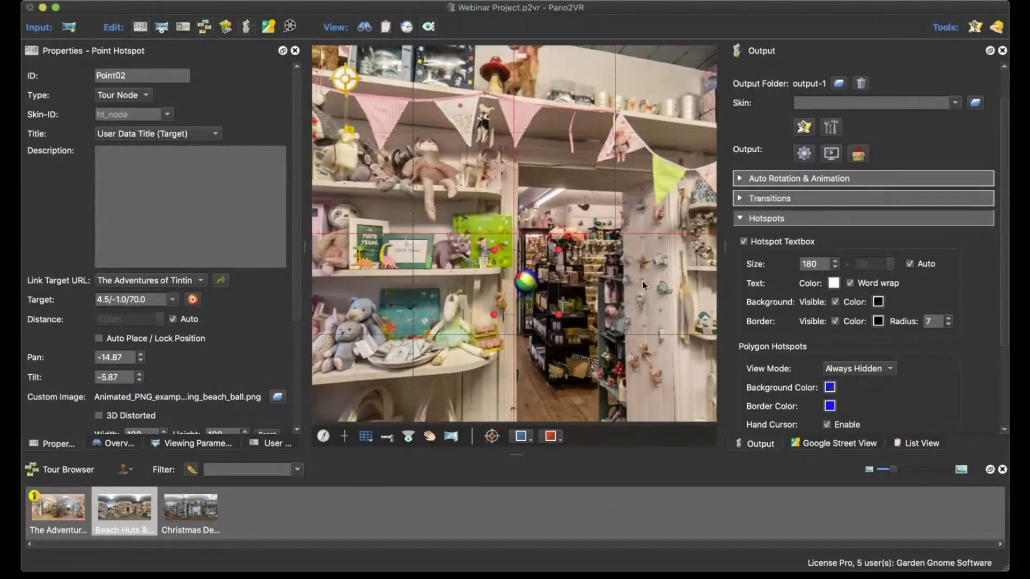
{"action": "left_click", "coordinate": [543, 307]}
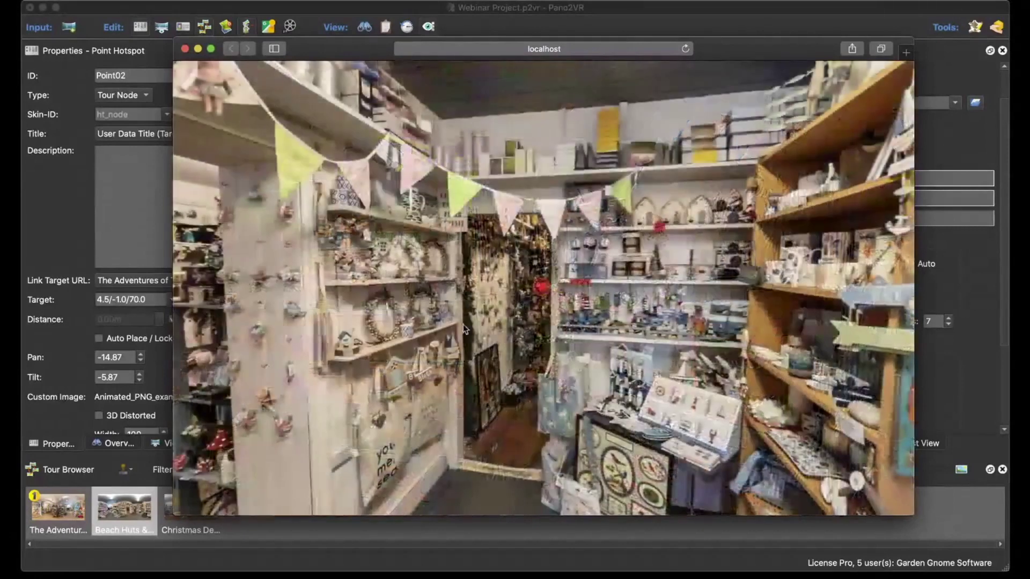
{"action": "left_click_drag", "start_coordinate": [465, 330], "coordinate": [435, 326]}
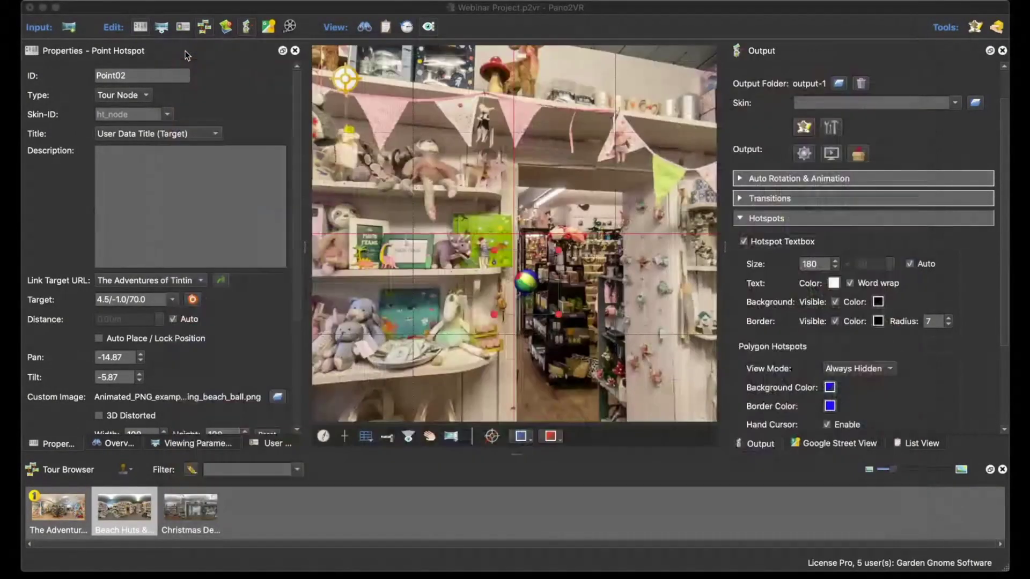
{"action": "left_click", "coordinate": [185, 49]}
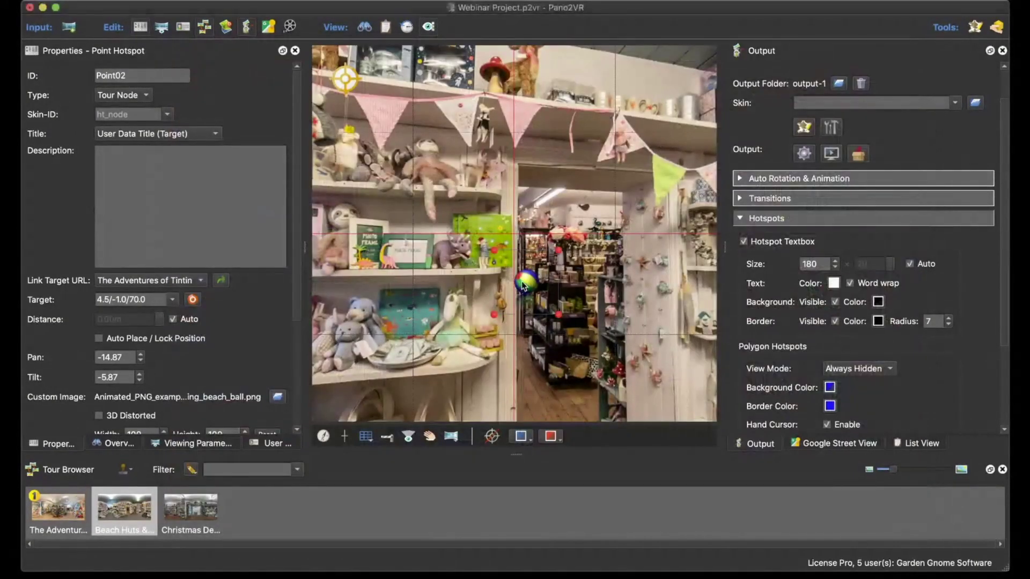
Clear the custom image from The Adventures of Tintin hotspot and deselect the hotspot.
{"action": "scroll", "coordinate": [229, 304], "scroll_direction": "down", "scroll_amount": 5}
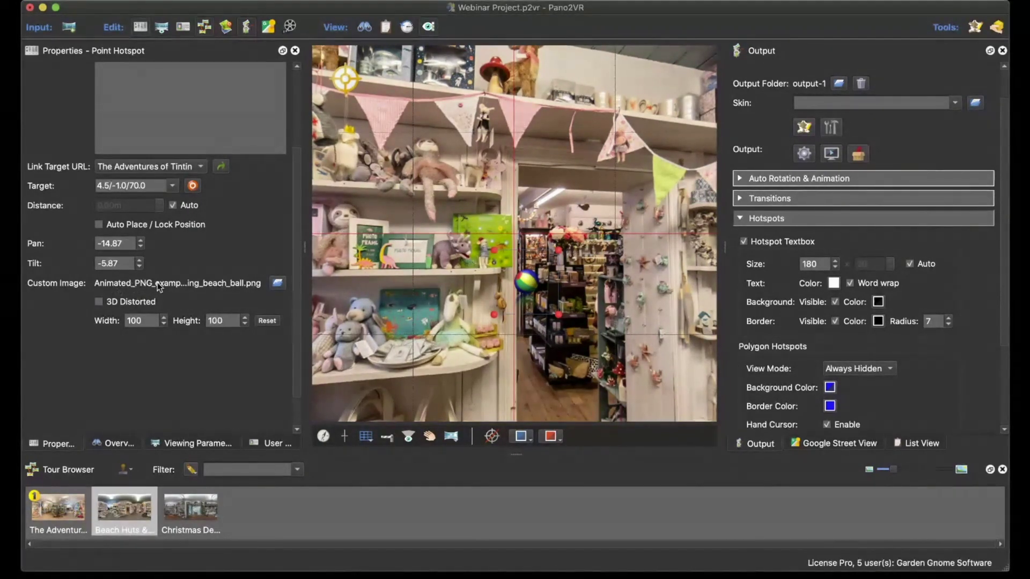
{"action": "right_click", "coordinate": [157, 283]}
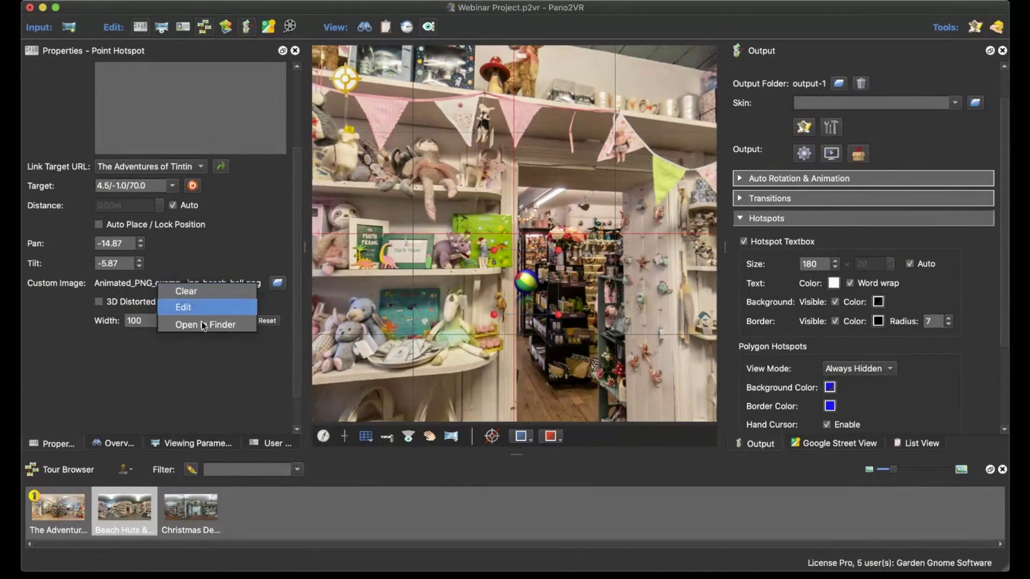
{"action": "left_click", "coordinate": [210, 291]}
{"action": "left_click", "coordinate": [494, 330]}
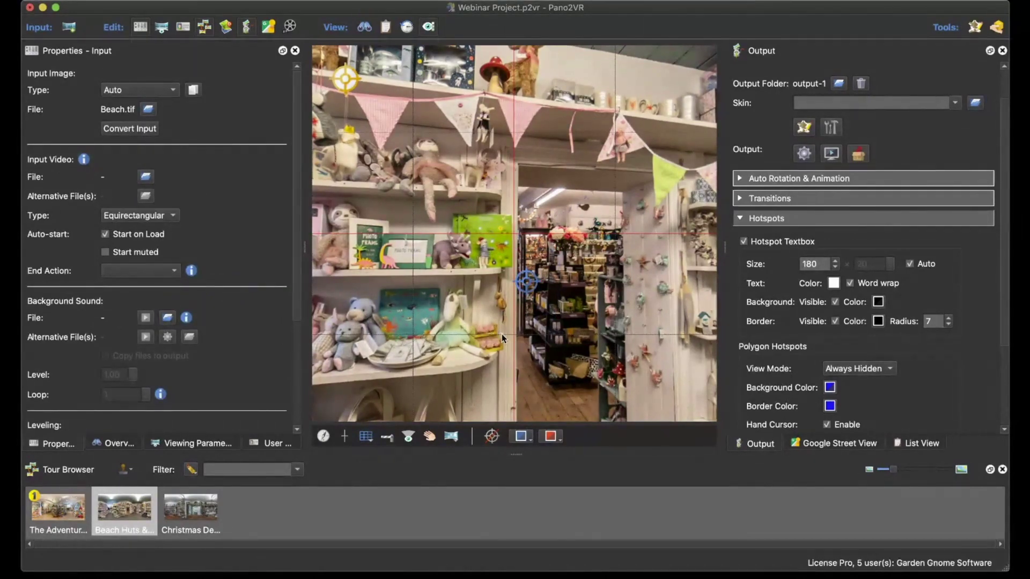
Examine the hotspot lists of the Beach Huts & Soft Toys and The Adventures of Tintin panoramas, and return to the output settings.
{"action": "left_click_drag", "start_coordinate": [546, 335], "coordinate": [662, 341]}
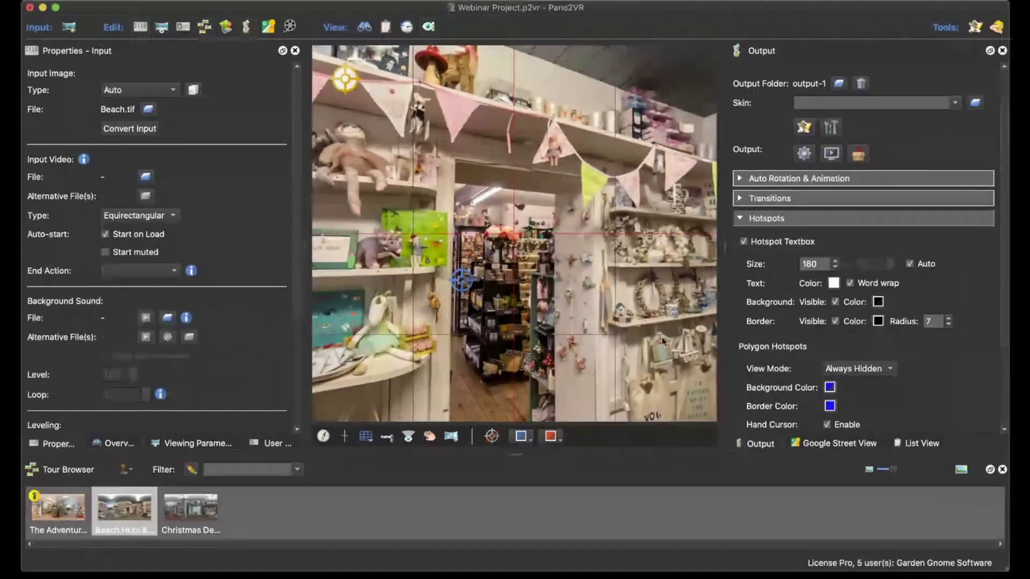
{"action": "left_click", "coordinate": [921, 444]}
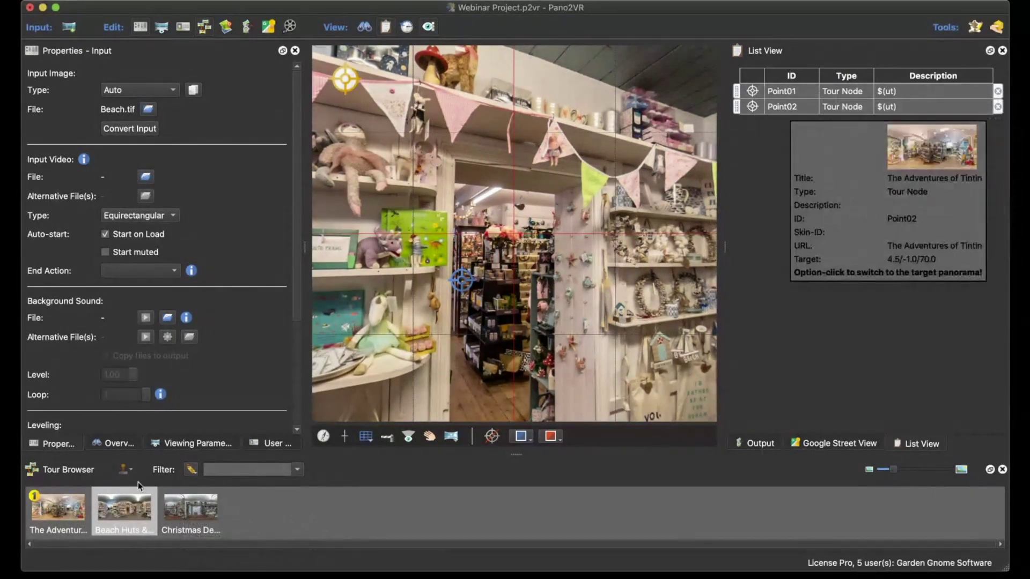
{"action": "left_click", "coordinate": [56, 509]}
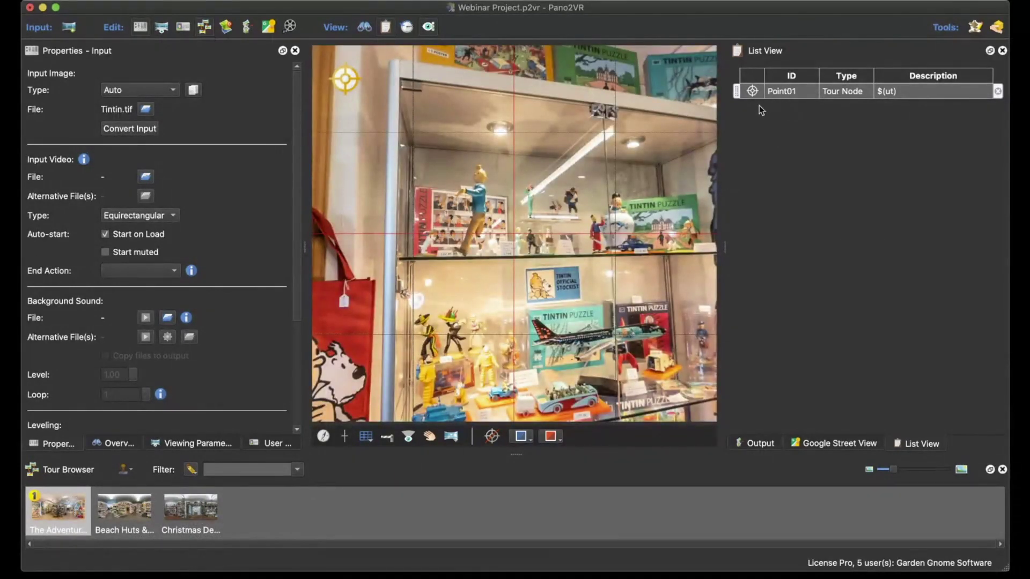
{"action": "left_click", "coordinate": [759, 445]}
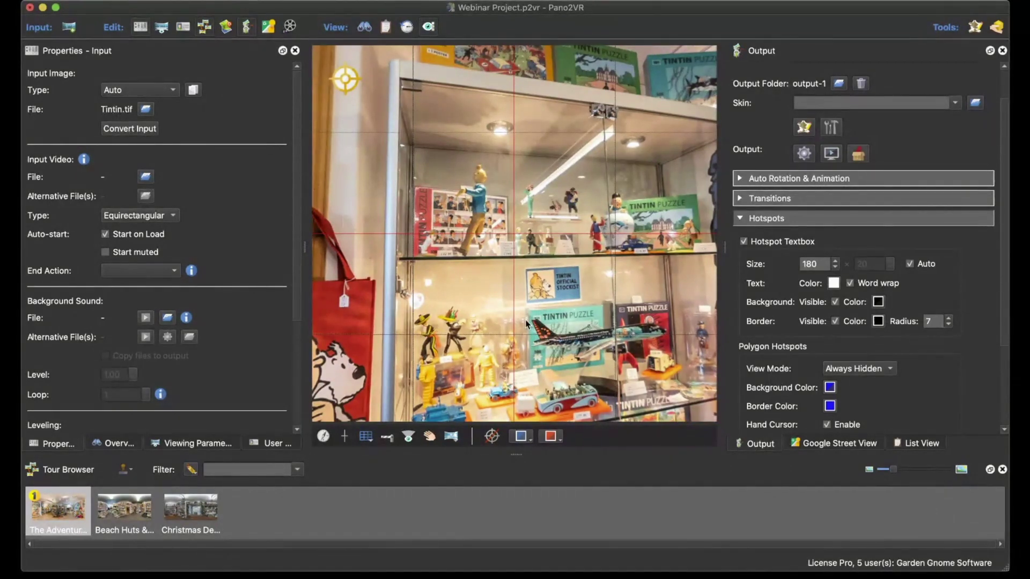
Switch to the Beach Huts & Soft Toys panorama and select hotspot Point02 from its hotspot list.
{"action": "left_click", "coordinate": [130, 509]}
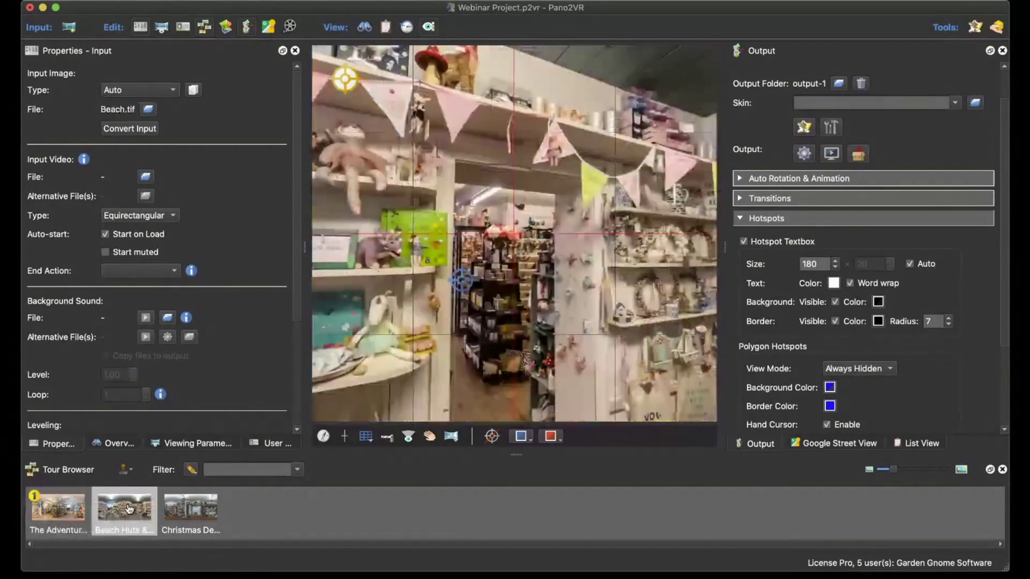
{"action": "left_click", "coordinate": [917, 444]}
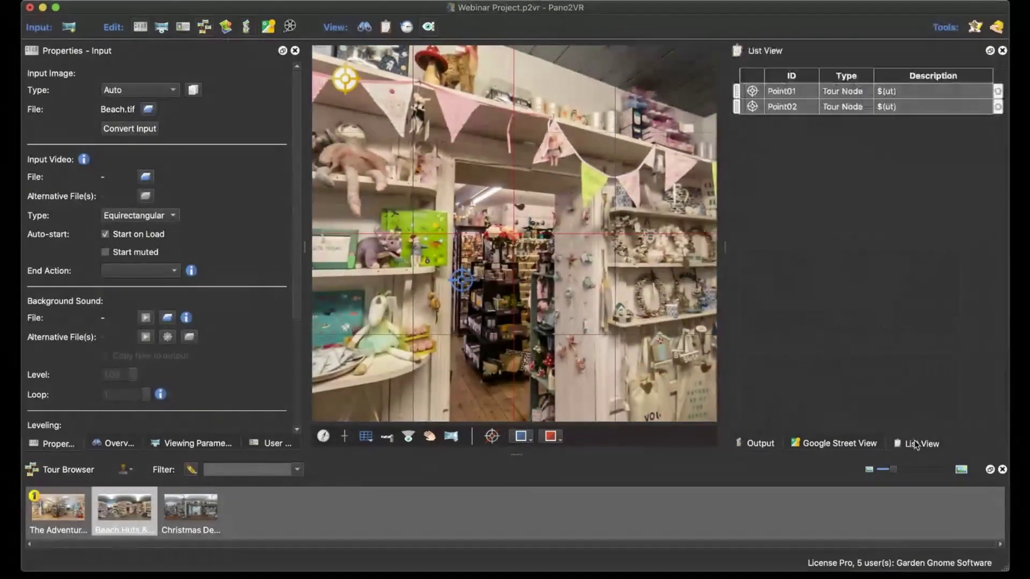
{"action": "left_click", "coordinate": [838, 108]}
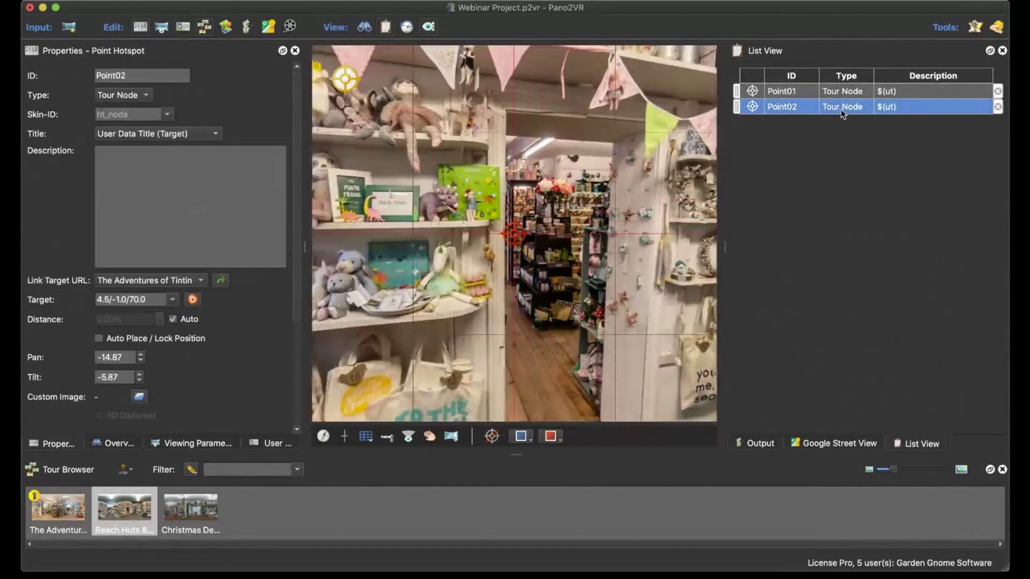
Check hotspots Point01 and Point02 of the Beach Huts & Soft Toys panorama, and return to the output settings.
{"action": "left_click", "coordinate": [847, 91]}
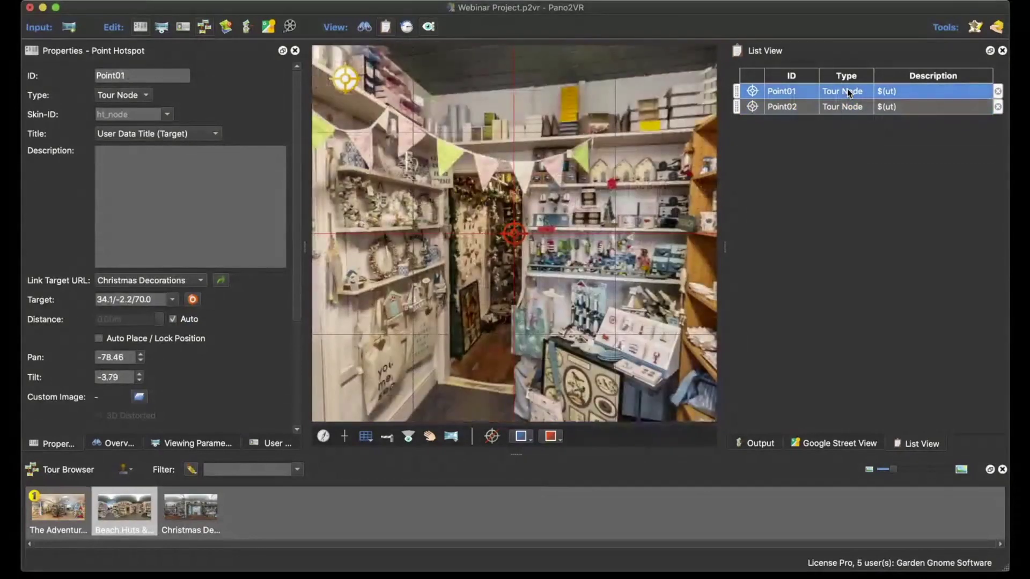
{"action": "left_click", "coordinate": [846, 105]}
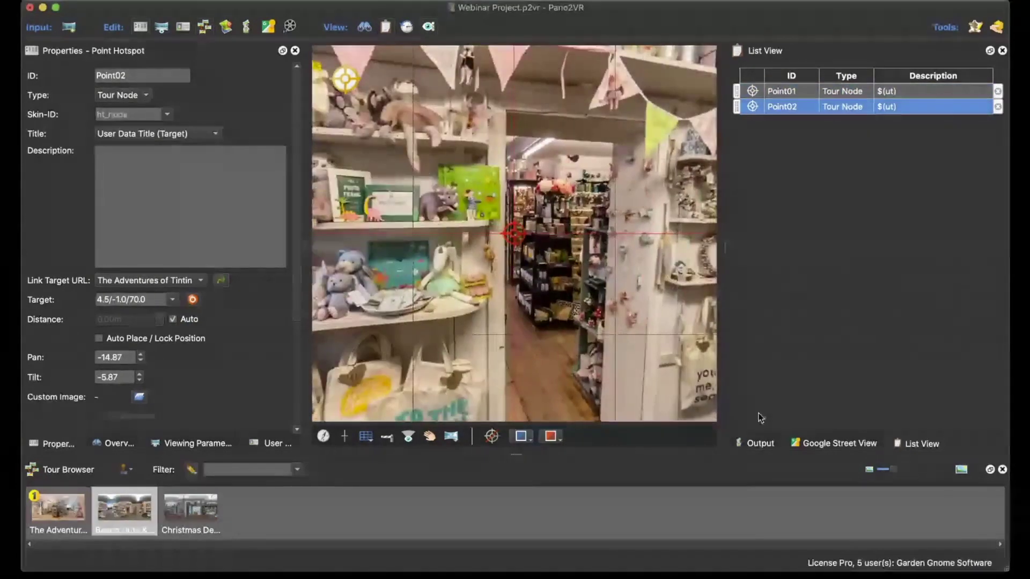
{"action": "left_click", "coordinate": [758, 444]}
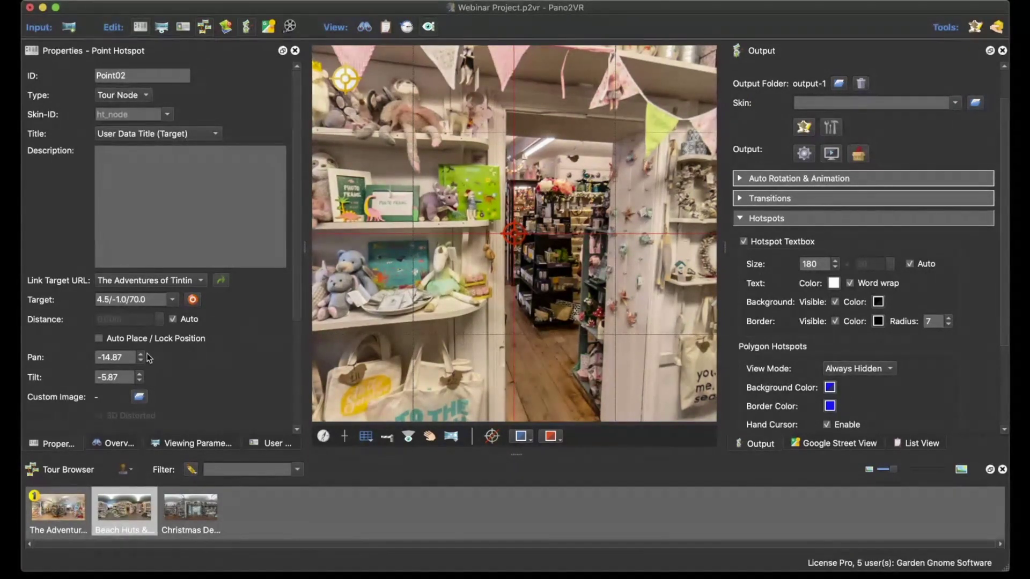
Switch to The Adventures of Tintin panorama, clear the custom image from its Point01 hotspot, and deselect the hotspot.
{"action": "left_click", "coordinate": [64, 509]}
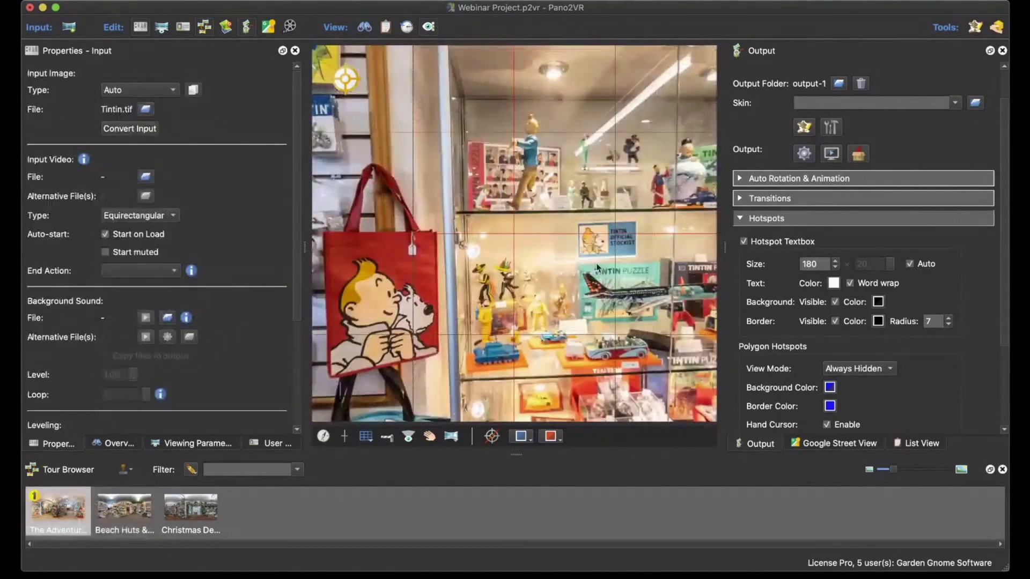
{"action": "left_click_drag", "start_coordinate": [616, 236], "coordinate": [598, 268]}
{"action": "left_click", "coordinate": [559, 258]}
{"action": "scroll", "coordinate": [235, 337], "scroll_direction": "down", "scroll_amount": 5}
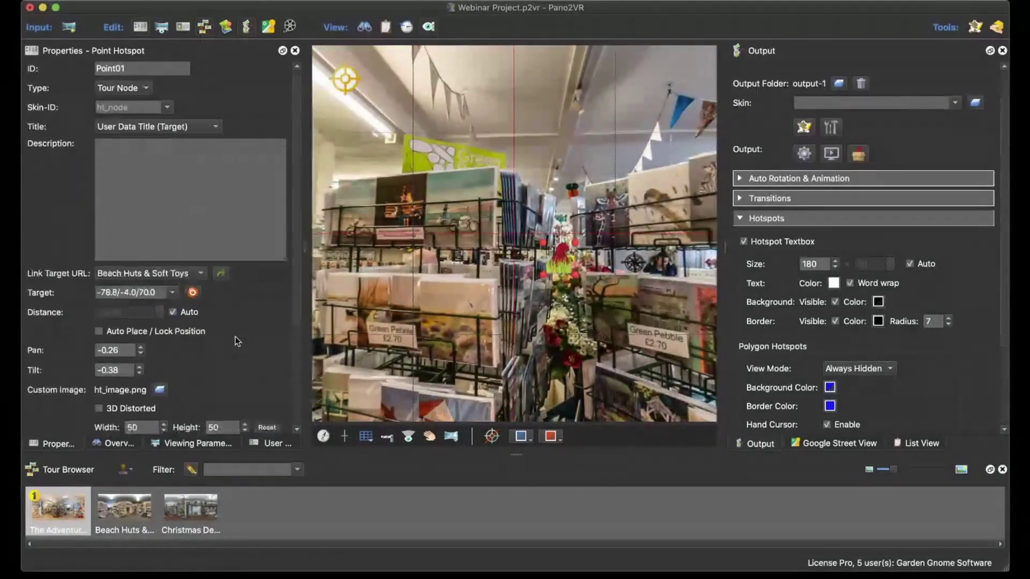
{"action": "left_click", "coordinate": [130, 243]}
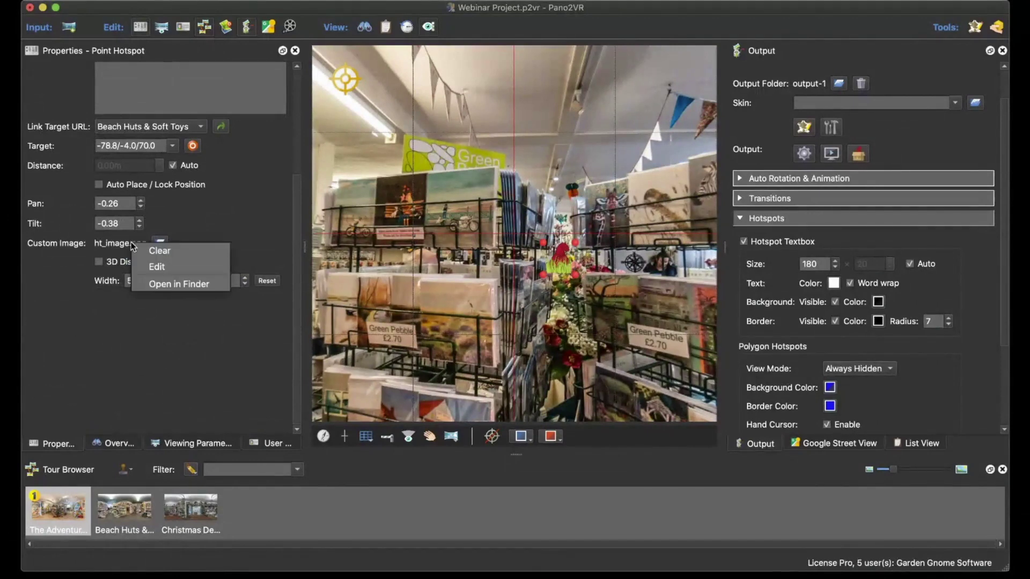
{"action": "left_click", "coordinate": [146, 253]}
{"action": "left_click", "coordinate": [549, 306]}
{"action": "left_click_drag", "start_coordinate": [548, 307], "coordinate": [490, 307]}
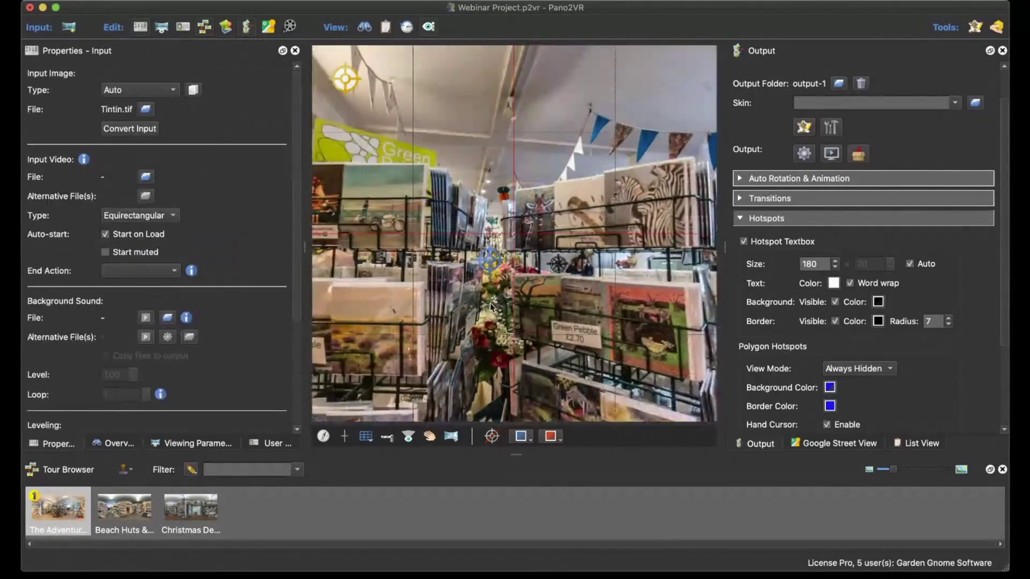
Collapse the hotspot output settings, leave the output's skin choice empty, and open a new blank skin in the Skin Editor.
{"action": "left_click", "coordinate": [740, 218]}
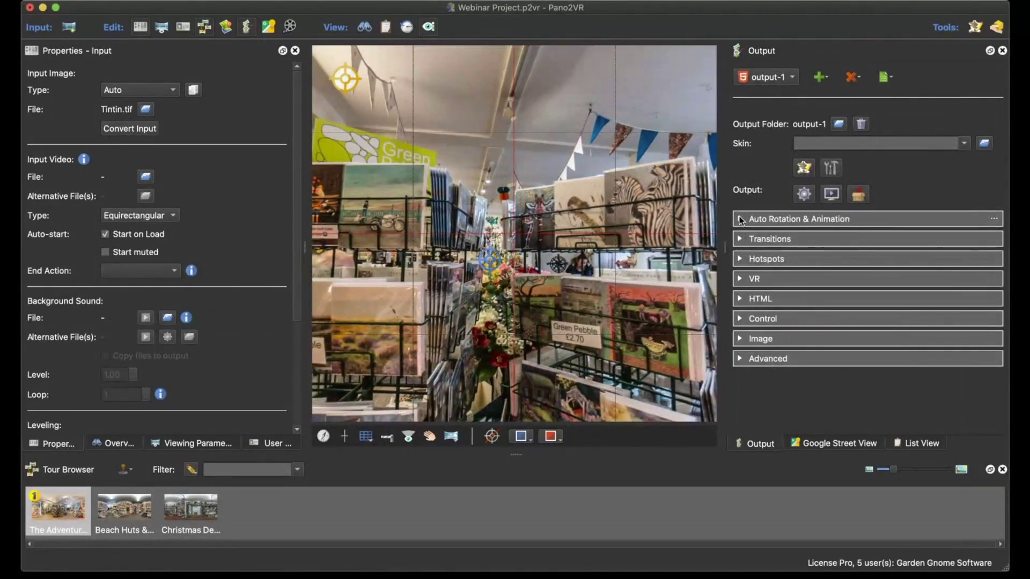
{"action": "left_click", "coordinate": [966, 148]}
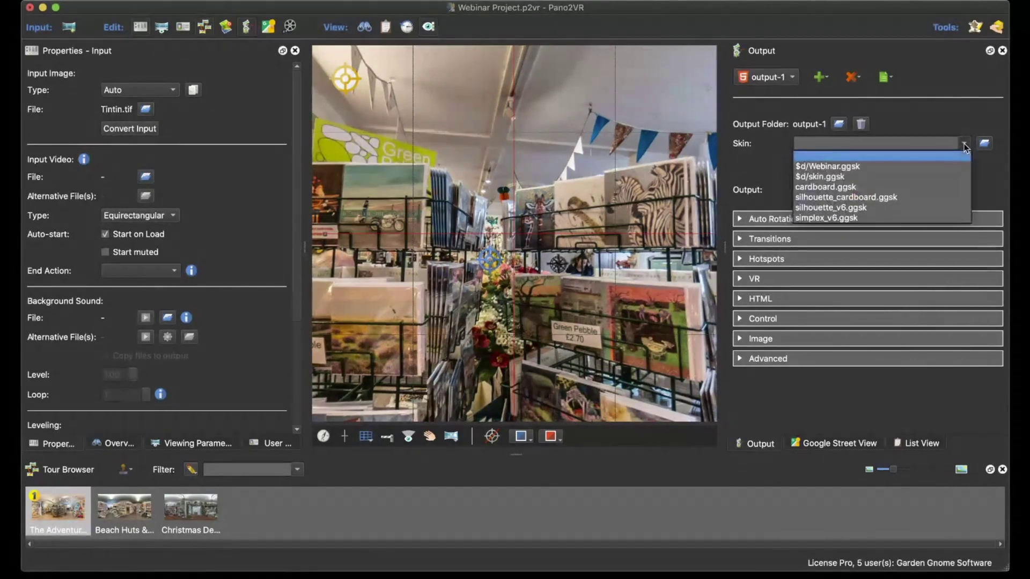
{"action": "left_click", "coordinate": [938, 157]}
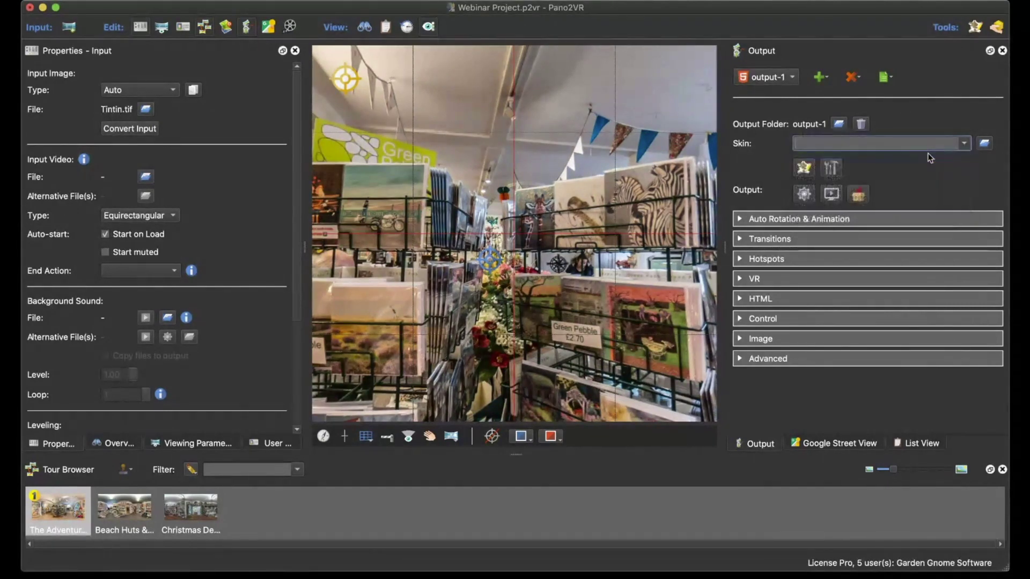
{"action": "left_click", "coordinate": [803, 167]}
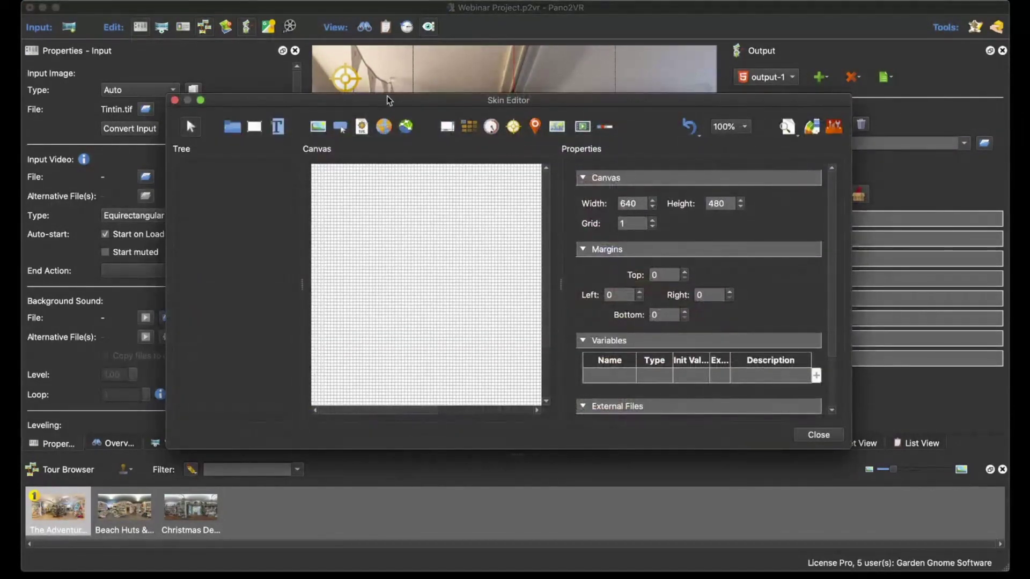
{"action": "left_click_drag", "start_coordinate": [390, 102], "coordinate": [368, 80]}
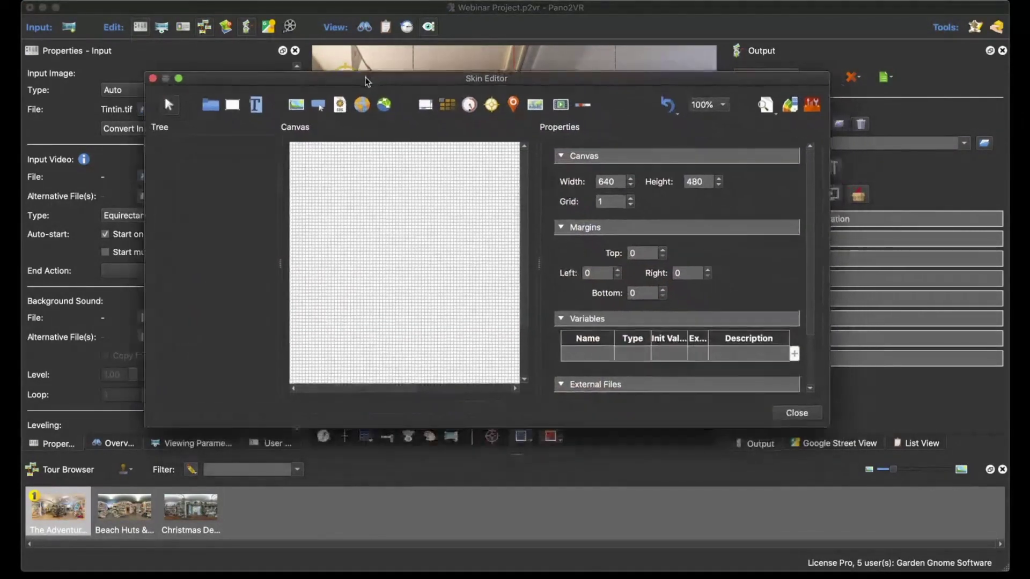
Add the Node Hotspot Silhouette component from the Components Toolbox to the blank skin.
{"action": "left_click", "coordinate": [811, 110]}
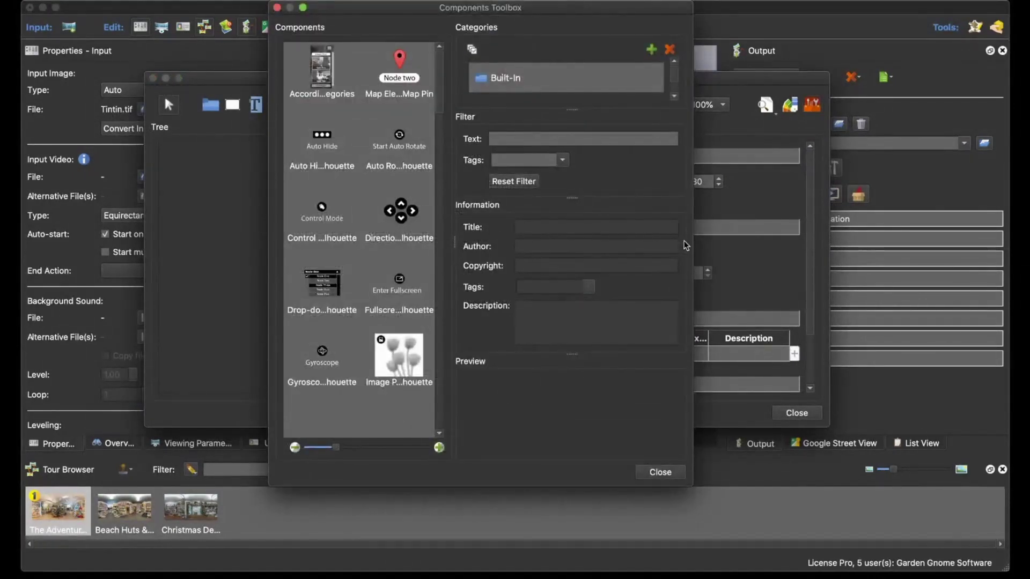
{"action": "left_click_drag", "start_coordinate": [692, 244], "coordinate": [901, 244]}
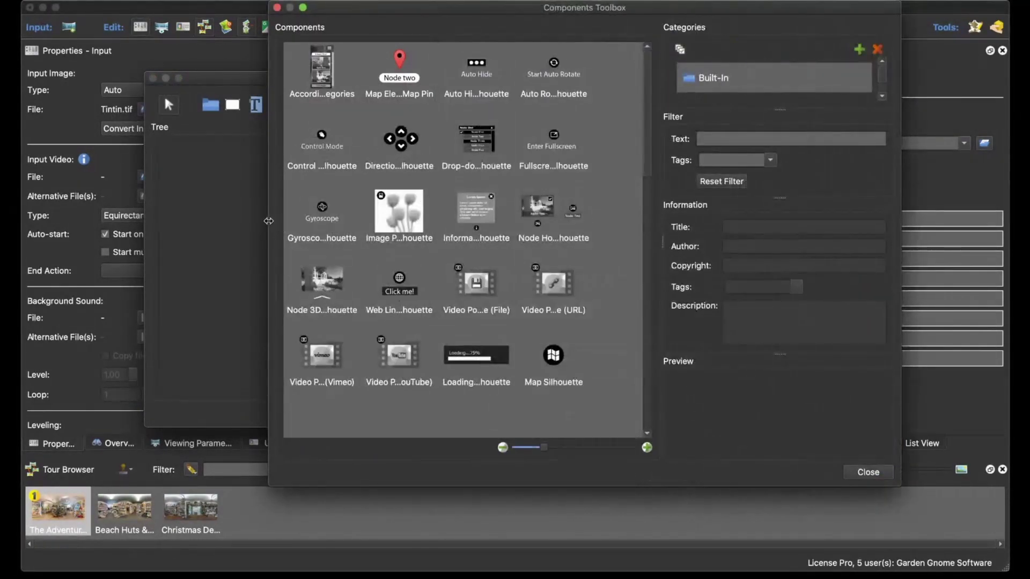
{"action": "left_click_drag", "start_coordinate": [269, 224], "coordinate": [117, 224]}
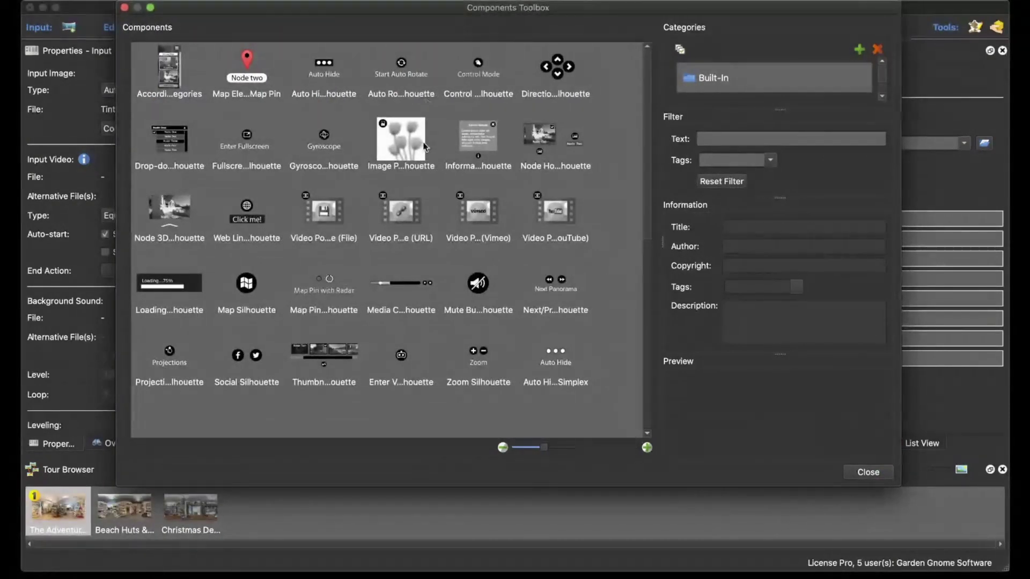
{"action": "left_click", "coordinate": [539, 170]}
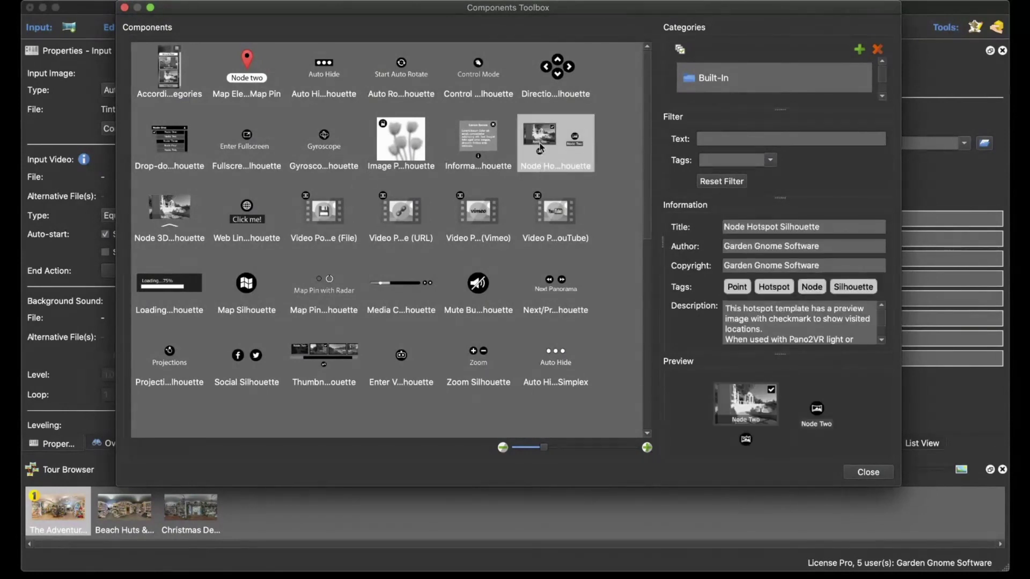
{"action": "double_click", "coordinate": [539, 147]}
{"action": "left_click", "coordinate": [867, 472]}
Close the Skin Editor and save the skin as skin2 in the Webanar Project folder on the desktop.
{"action": "left_click_drag", "start_coordinate": [325, 77], "coordinate": [325, 64]}
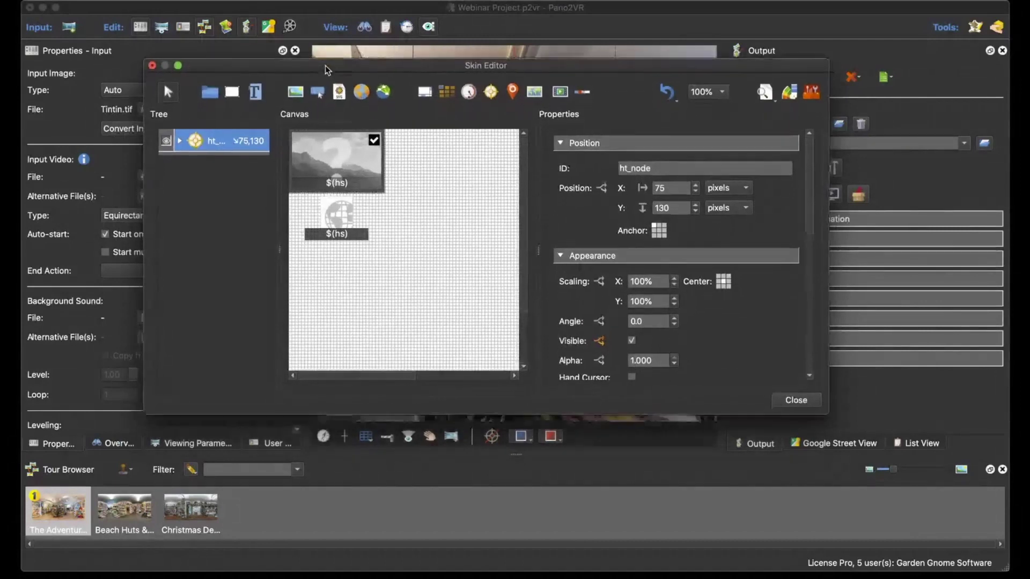
{"action": "left_click", "coordinate": [796, 403]}
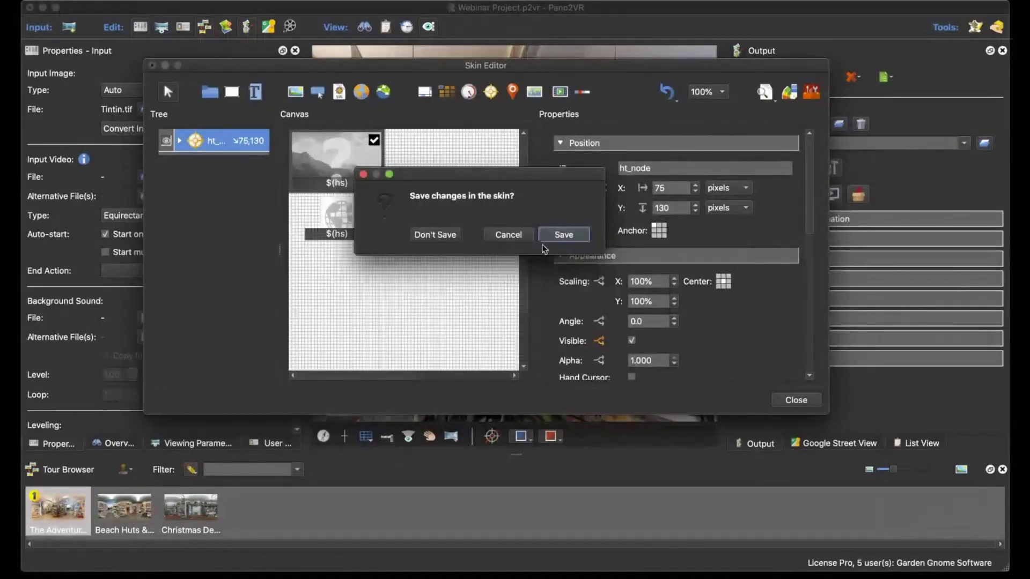
{"action": "left_click", "coordinate": [572, 239]}
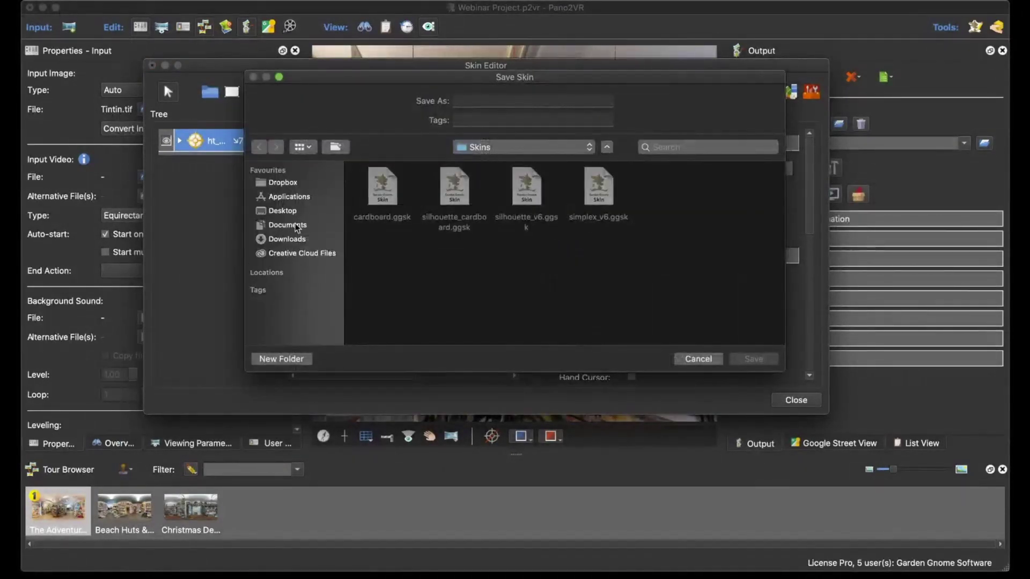
{"action": "left_click", "coordinate": [292, 215]}
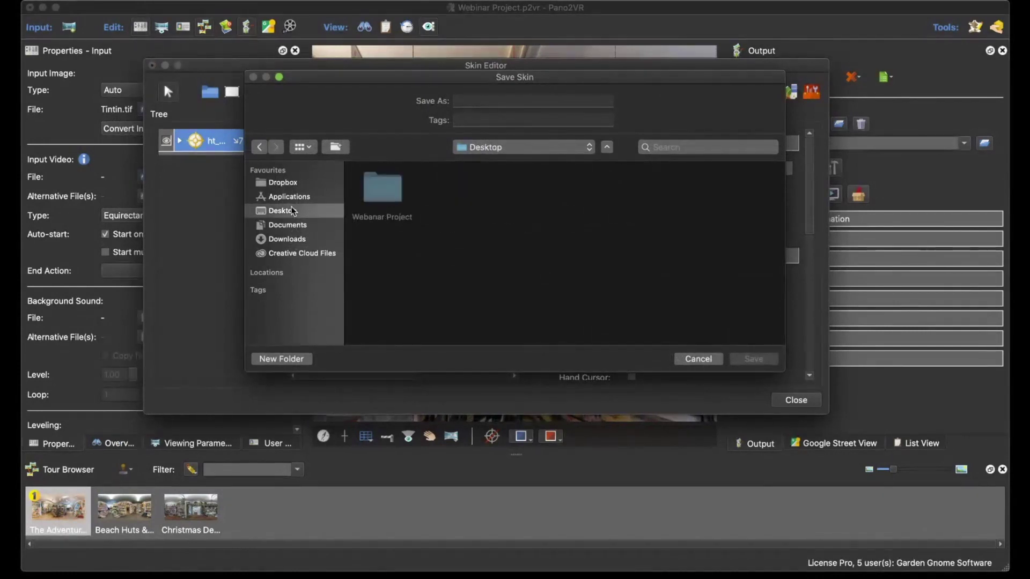
{"action": "double_click", "coordinate": [382, 186]}
{"action": "left_click", "coordinate": [484, 101]}
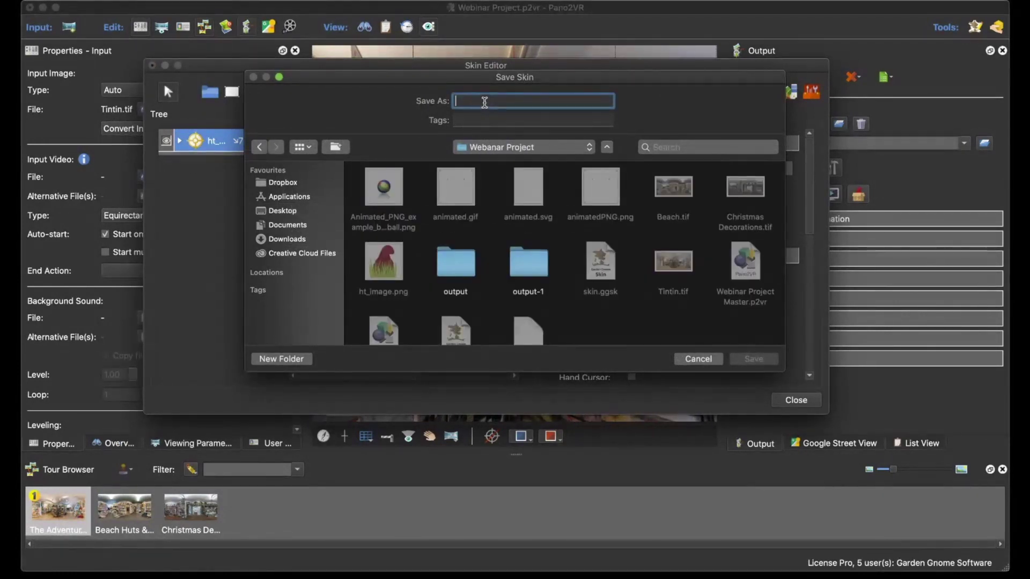
{"action": "type", "text": "skin2"}
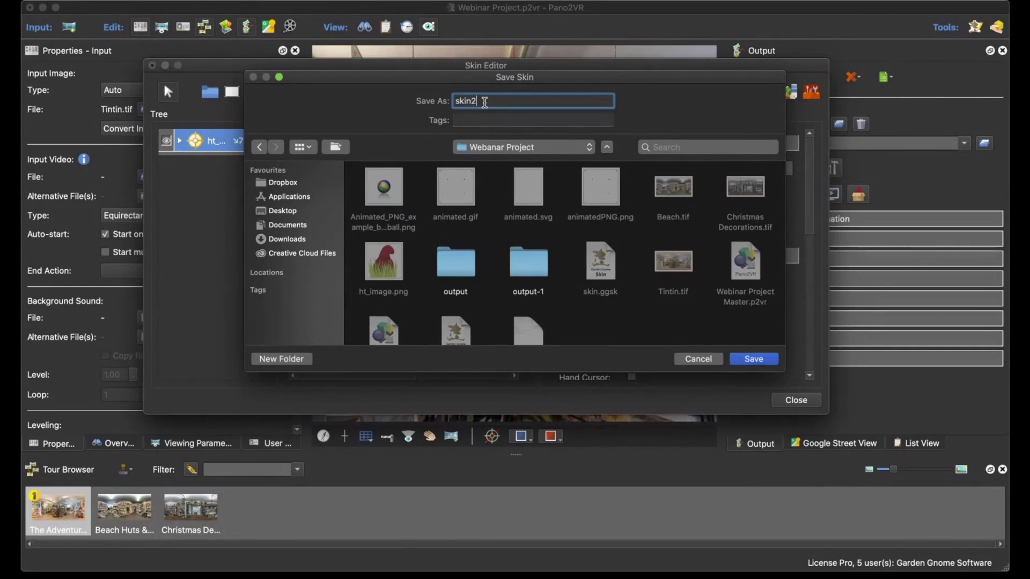
{"action": "key", "text": "Return"}
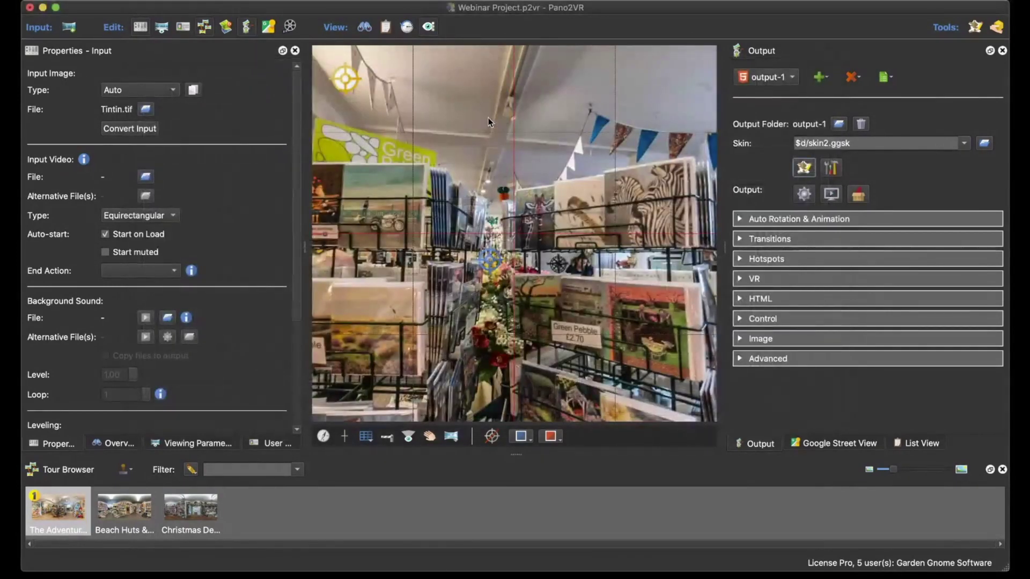
Regenerate the output, overwriting pano.xml, test the hotspot previews and links across all three panoramas in the browser, and close the preview.
{"action": "left_click", "coordinate": [804, 197]}
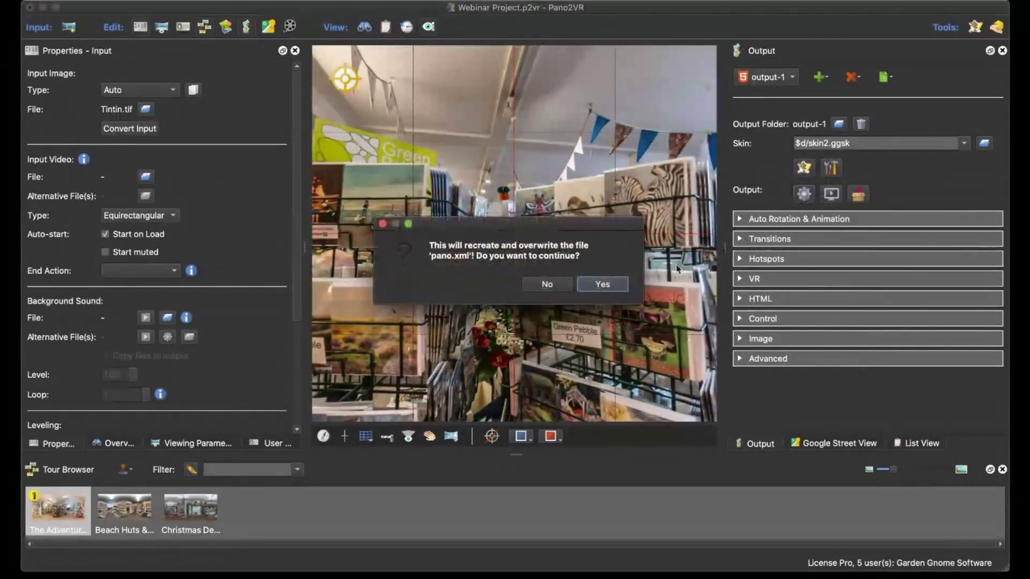
{"action": "left_click", "coordinate": [620, 279]}
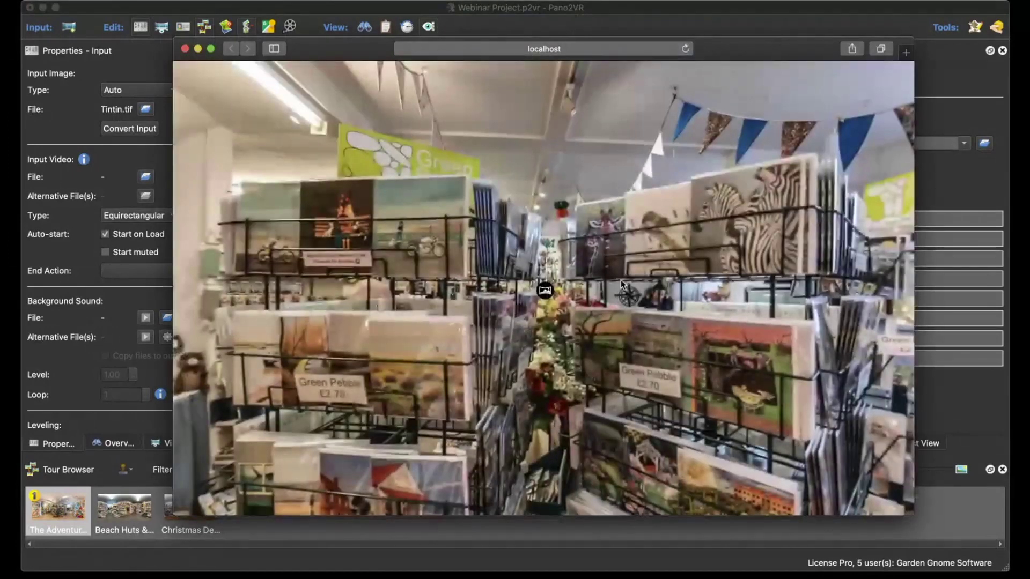
{"action": "mouse_move", "coordinate": [545, 292]}
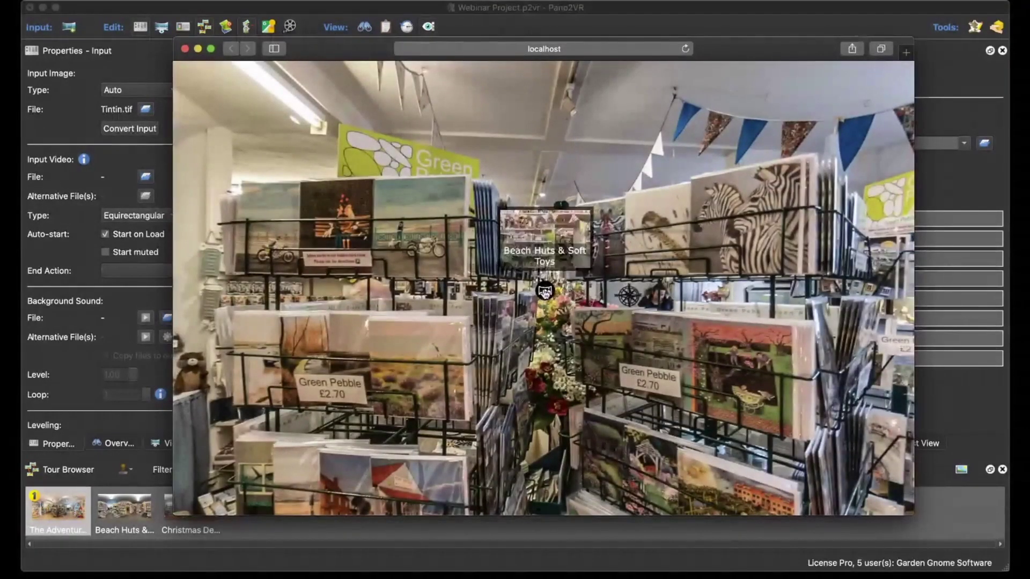
{"action": "left_click", "coordinate": [545, 292]}
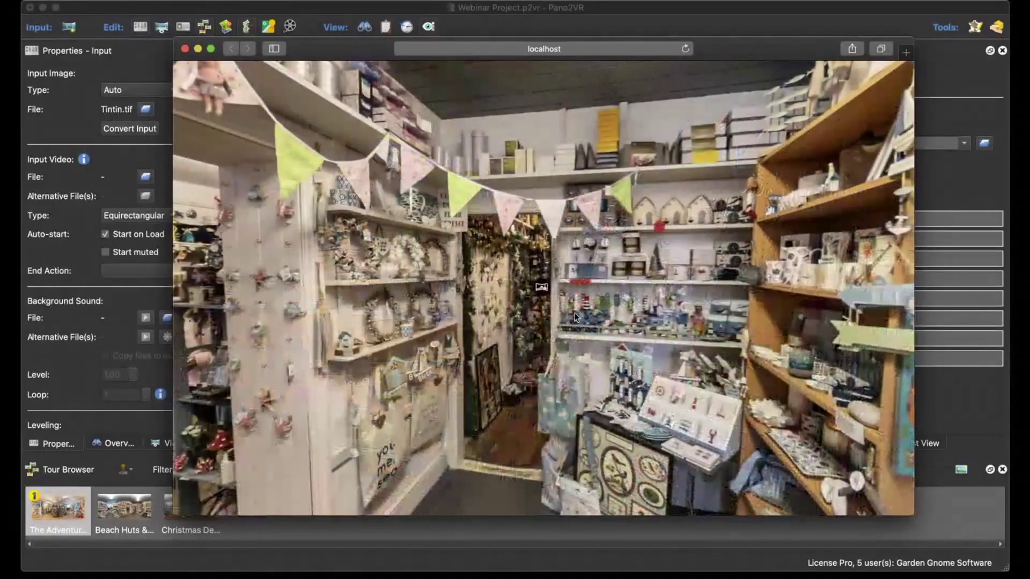
{"action": "mouse_move", "coordinate": [540, 290]}
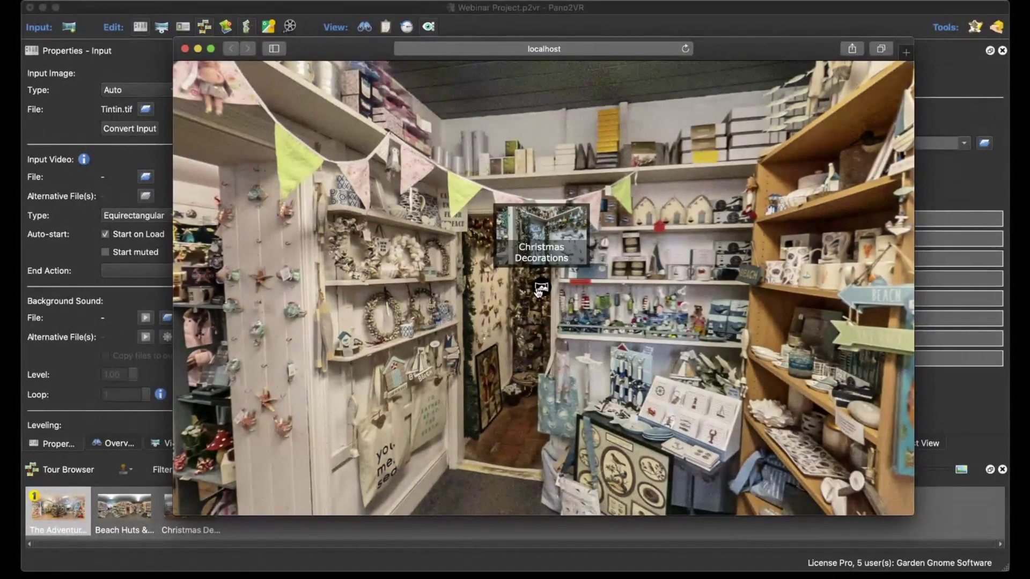
{"action": "left_click", "coordinate": [539, 292]}
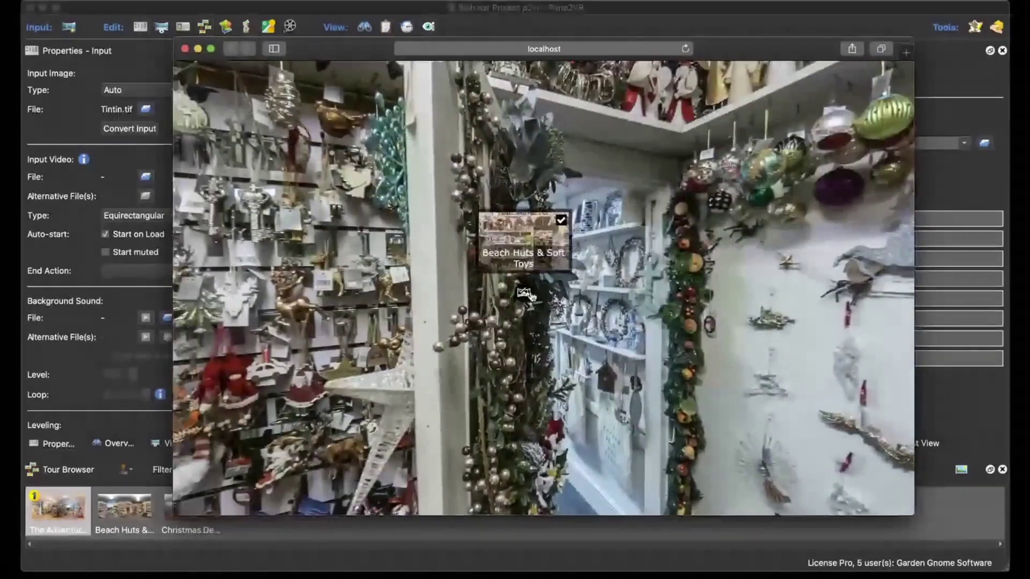
{"action": "left_click", "coordinate": [530, 295]}
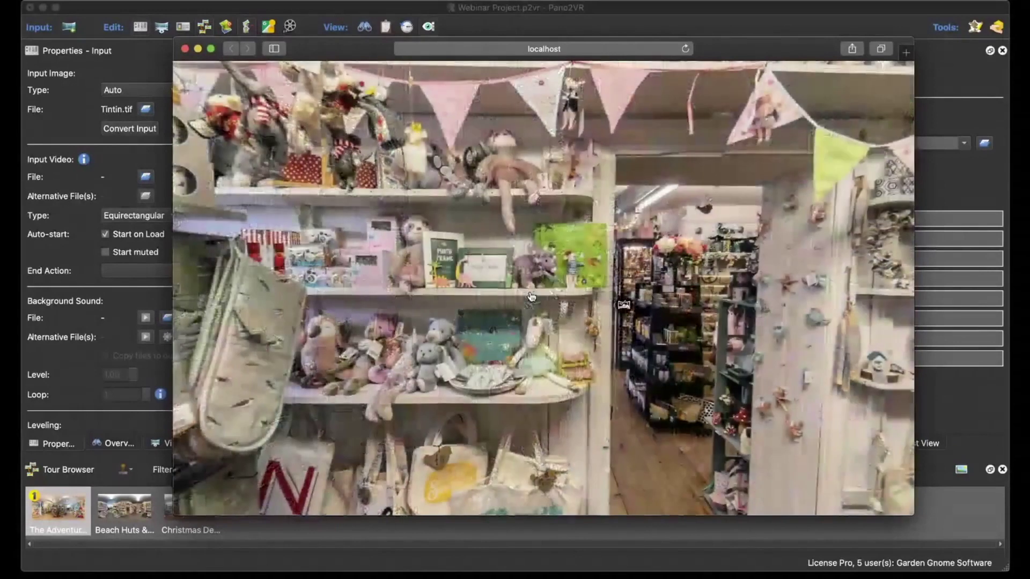
{"action": "mouse_move", "coordinate": [624, 306]}
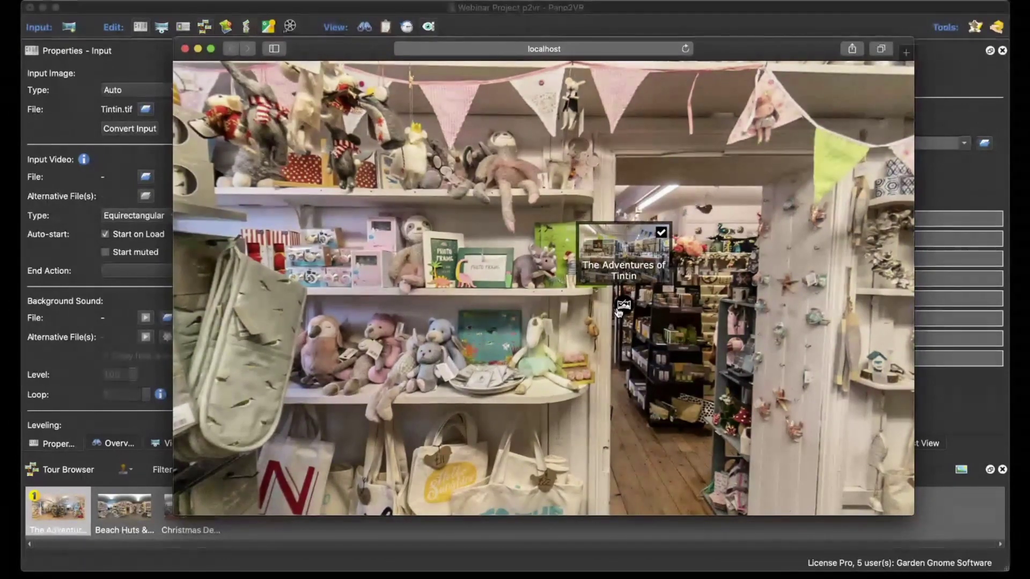
{"action": "left_click", "coordinate": [622, 306]}
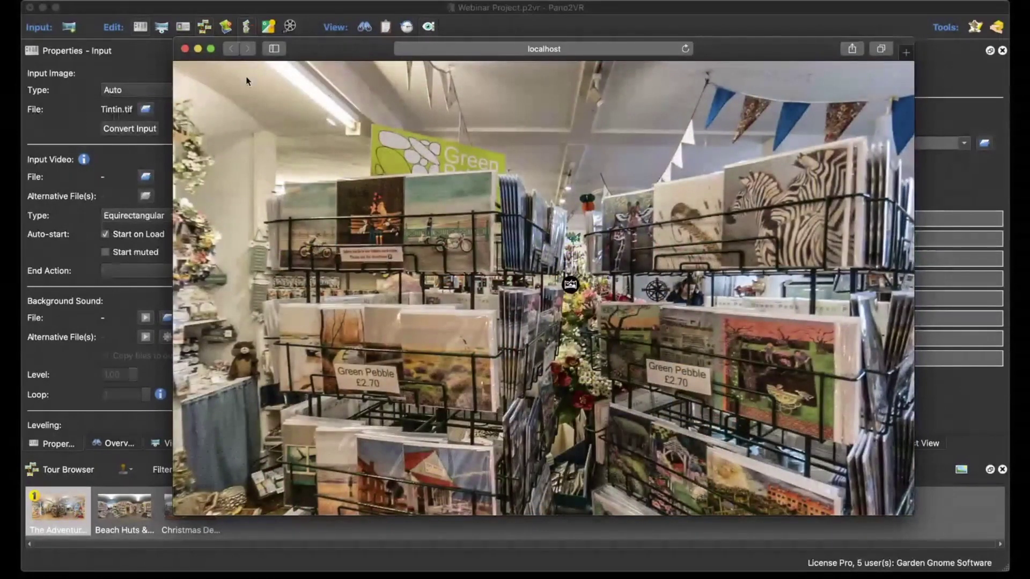
{"action": "left_click", "coordinate": [185, 49]}
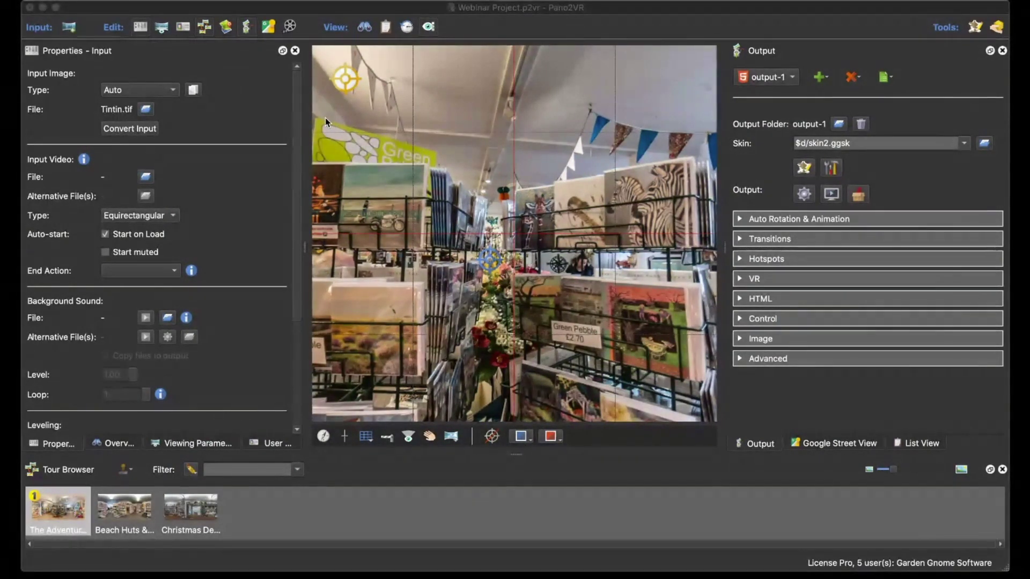
Reopen skin2.ggsk in the Skin Editor and enlarge the editor window.
{"action": "left_click", "coordinate": [803, 168]}
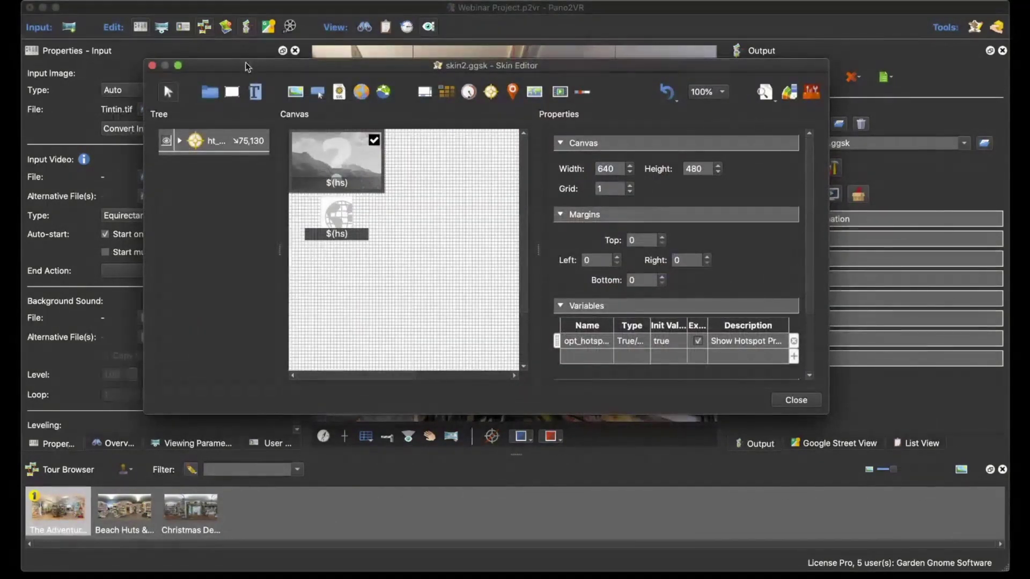
{"action": "left_click_drag", "start_coordinate": [250, 65], "coordinate": [220, 40]}
{"action": "left_click_drag", "start_coordinate": [799, 390], "coordinate": [907, 446]}
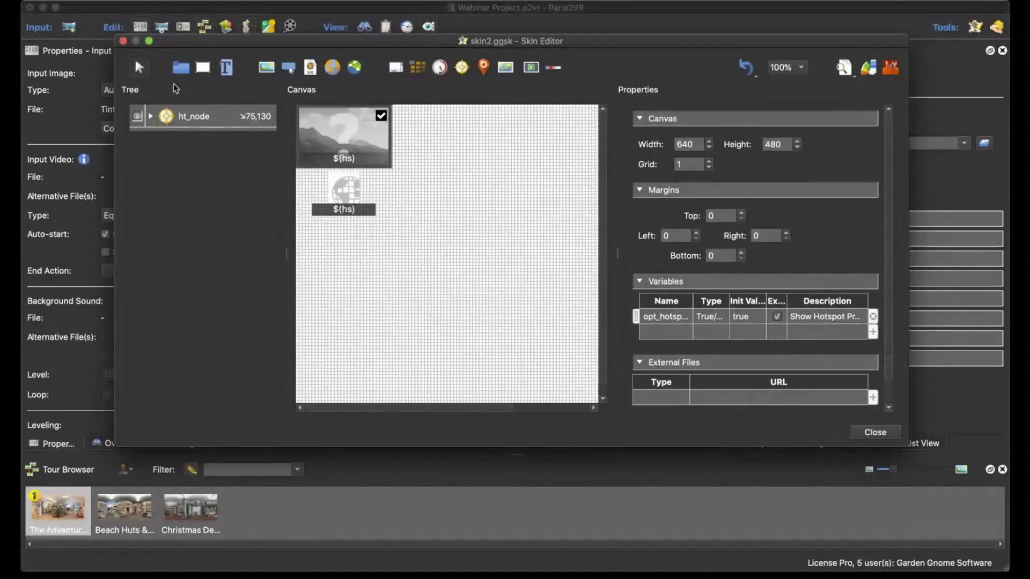
Expand the ht_node hotspot template and examine its child elements and the properties of its node image.
{"action": "left_click", "coordinate": [151, 116]}
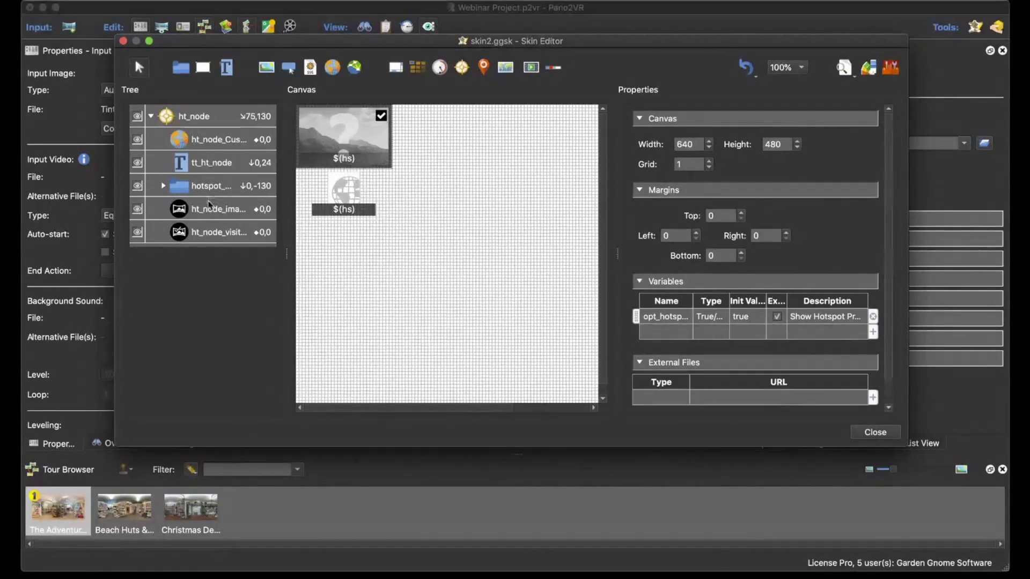
{"action": "left_click", "coordinate": [163, 185]}
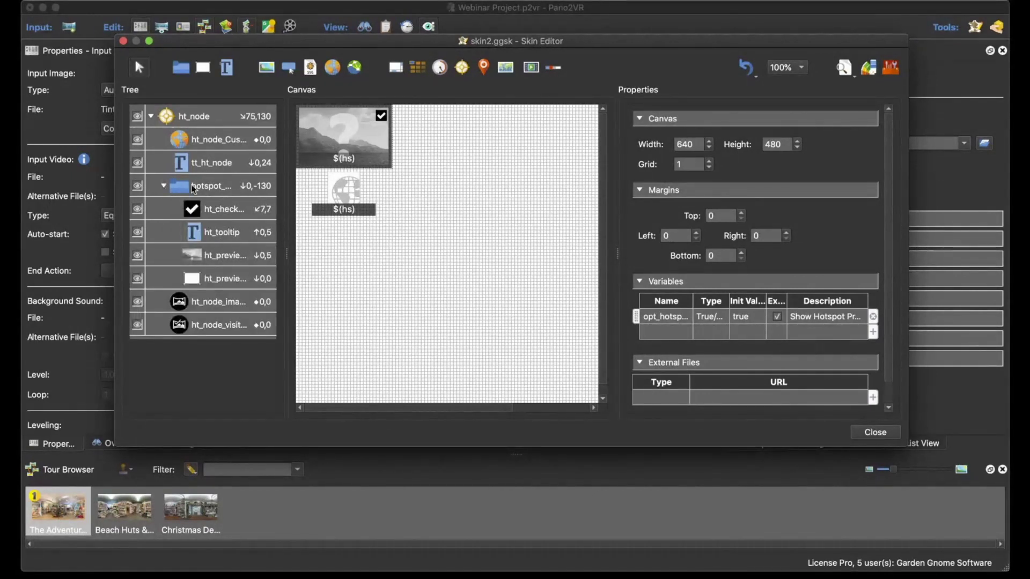
{"action": "left_click", "coordinate": [164, 185]}
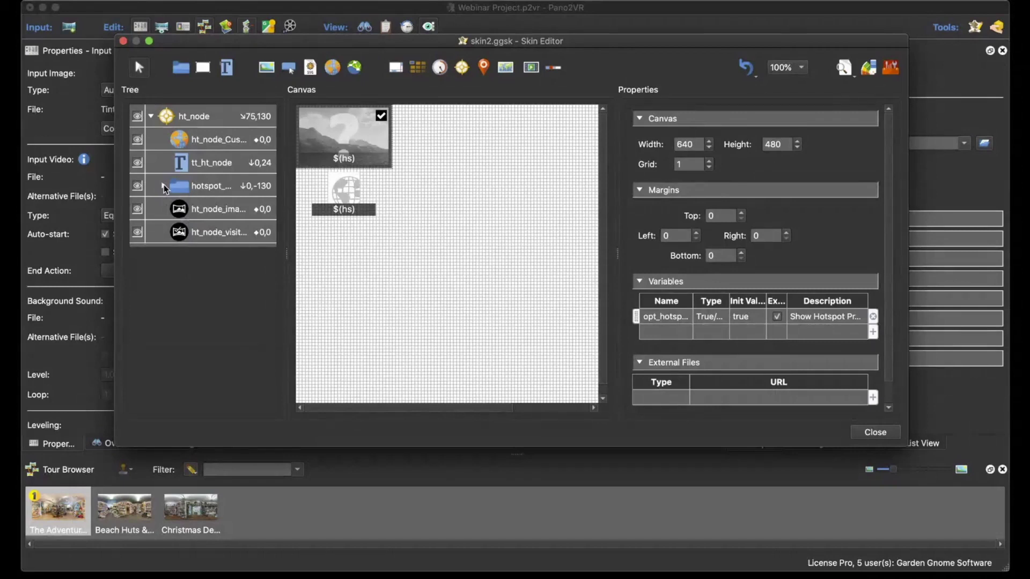
{"action": "left_click", "coordinate": [203, 120]}
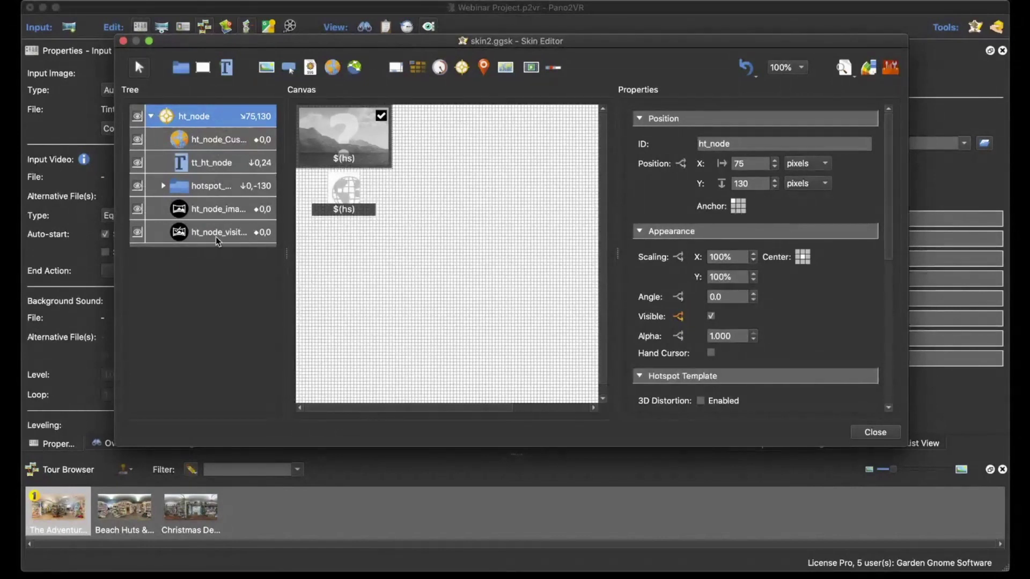
{"action": "left_click", "coordinate": [212, 210]}
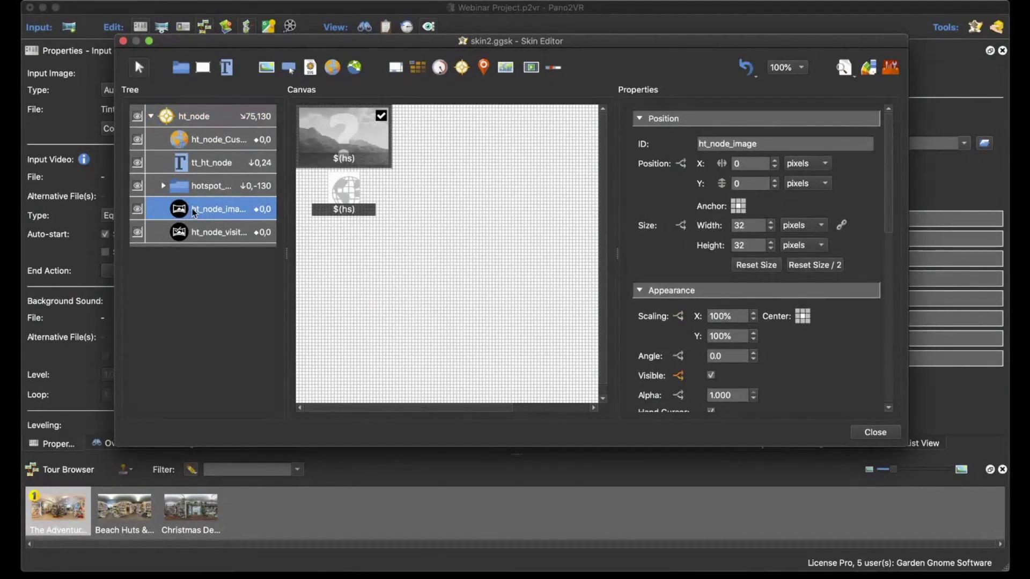
{"action": "scroll", "coordinate": [847, 389], "scroll_direction": "down", "scroll_amount": 10}
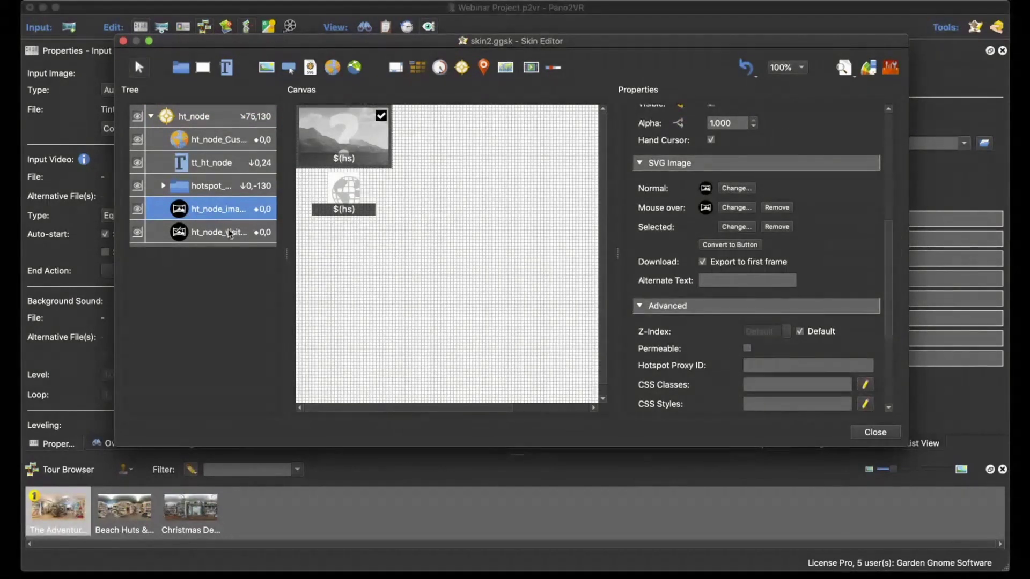
{"action": "left_click", "coordinate": [196, 232]}
Replace the normal SVG image of ht_node_image with animated.svg, and close the Skin Editor, saving the skin.
{"action": "left_click", "coordinate": [221, 209]}
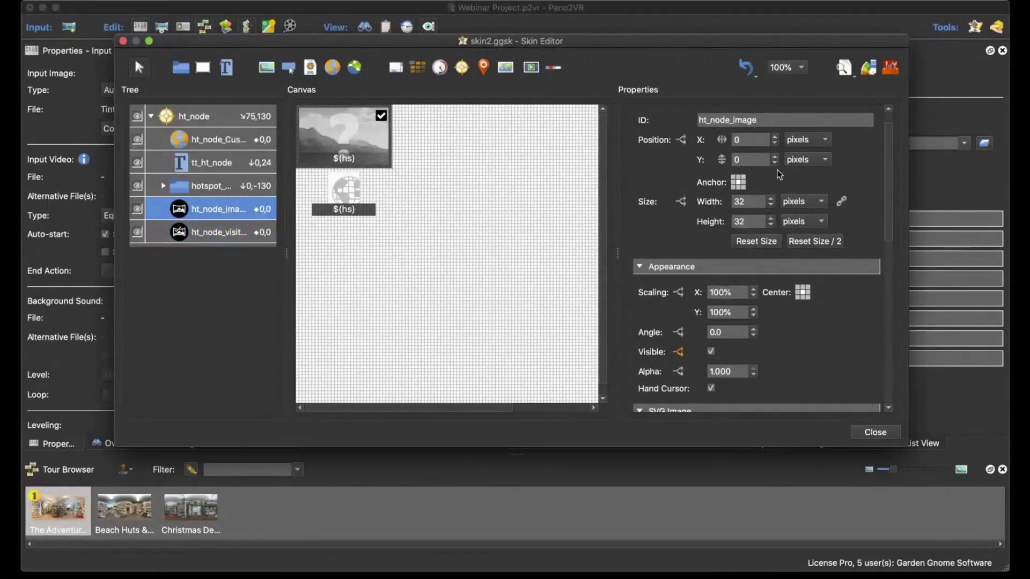
{"action": "scroll", "coordinate": [779, 174], "scroll_direction": "up", "scroll_amount": 1}
{"action": "scroll", "coordinate": [798, 206], "scroll_direction": "down", "scroll_amount": 3}
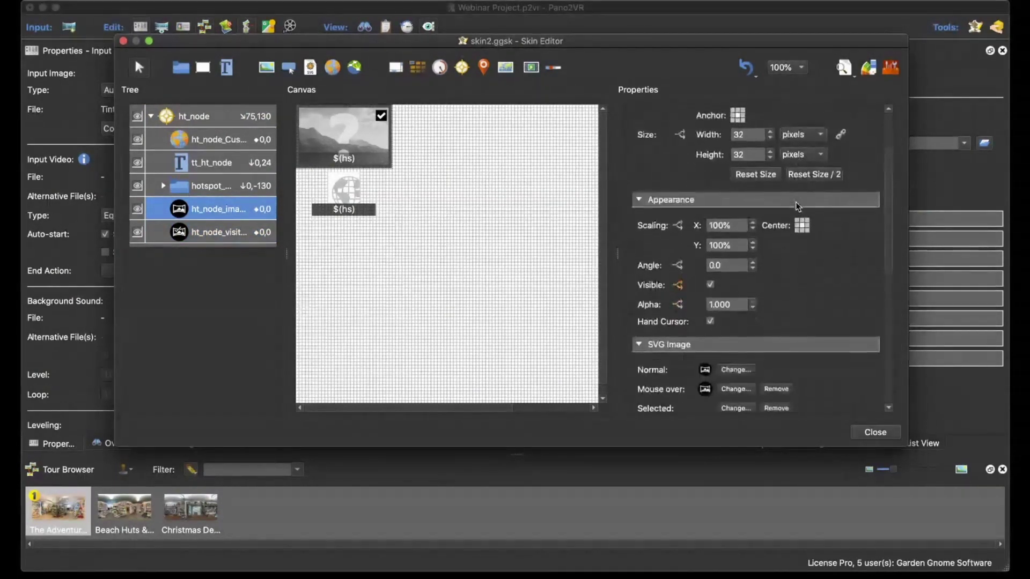
{"action": "scroll", "coordinate": [796, 207], "scroll_direction": "down", "scroll_amount": 5}
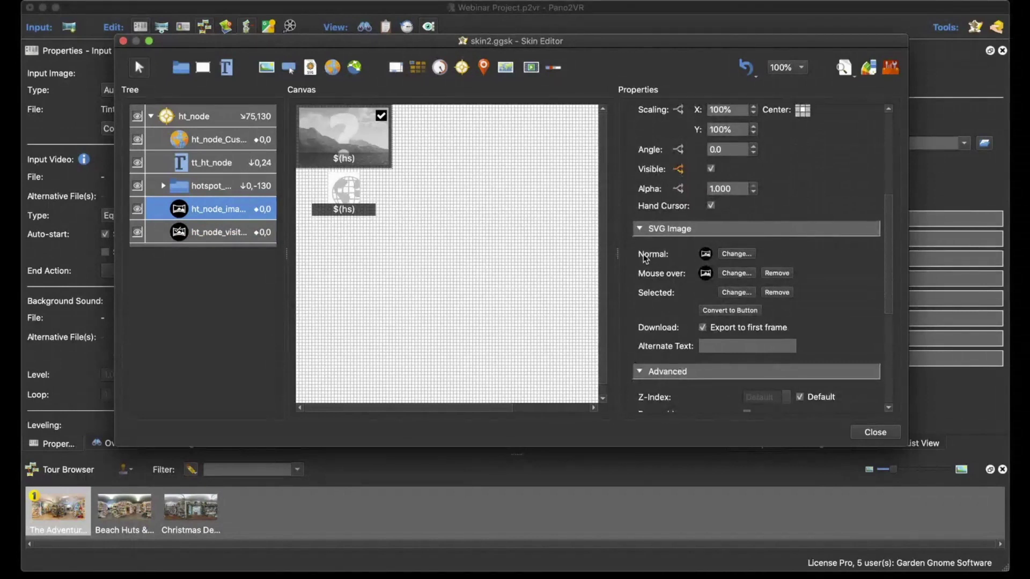
{"action": "left_click", "coordinate": [736, 255]}
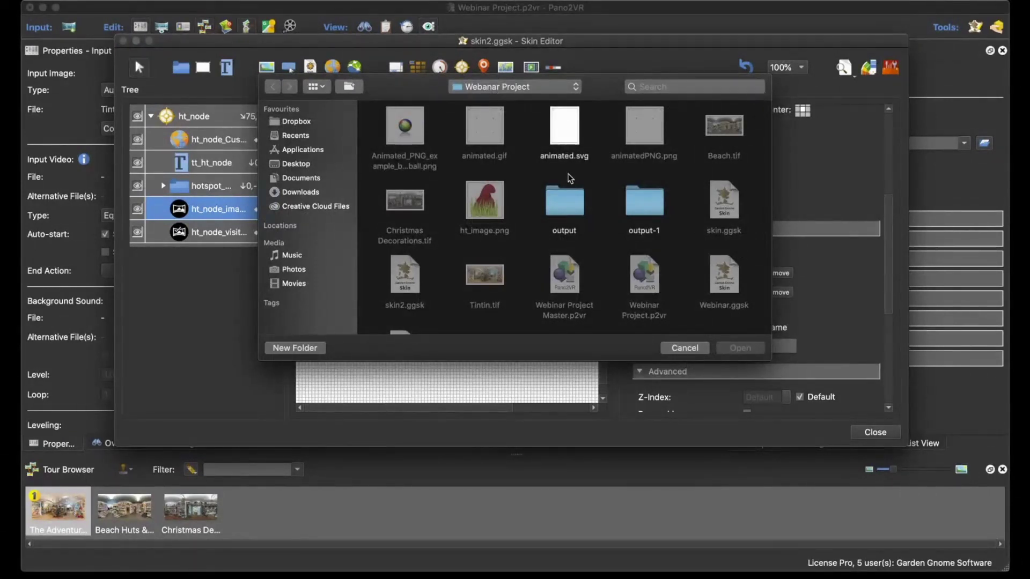
{"action": "left_click", "coordinate": [569, 134]}
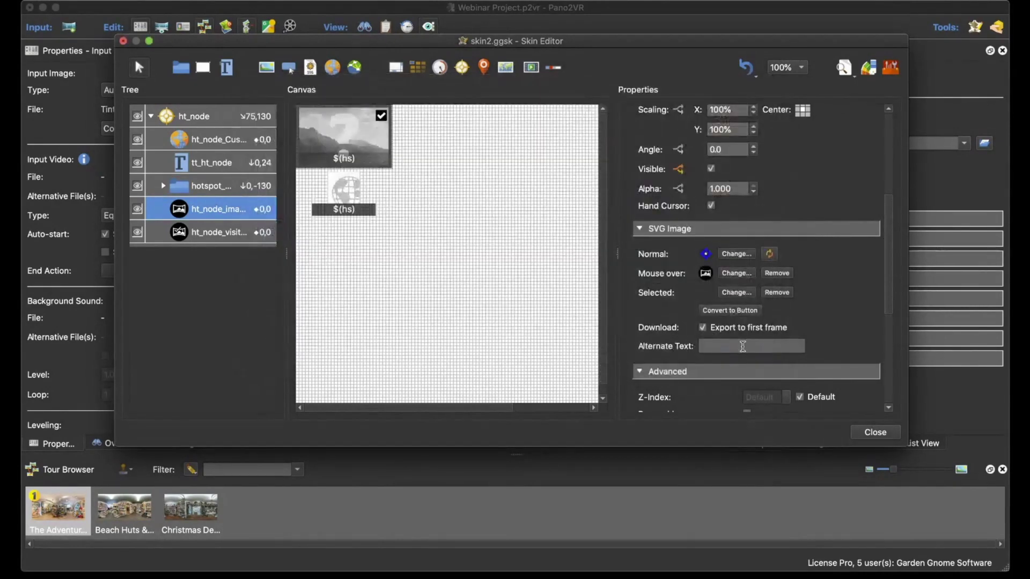
{"action": "left_click", "coordinate": [865, 433]}
{"action": "left_click", "coordinate": [582, 237]}
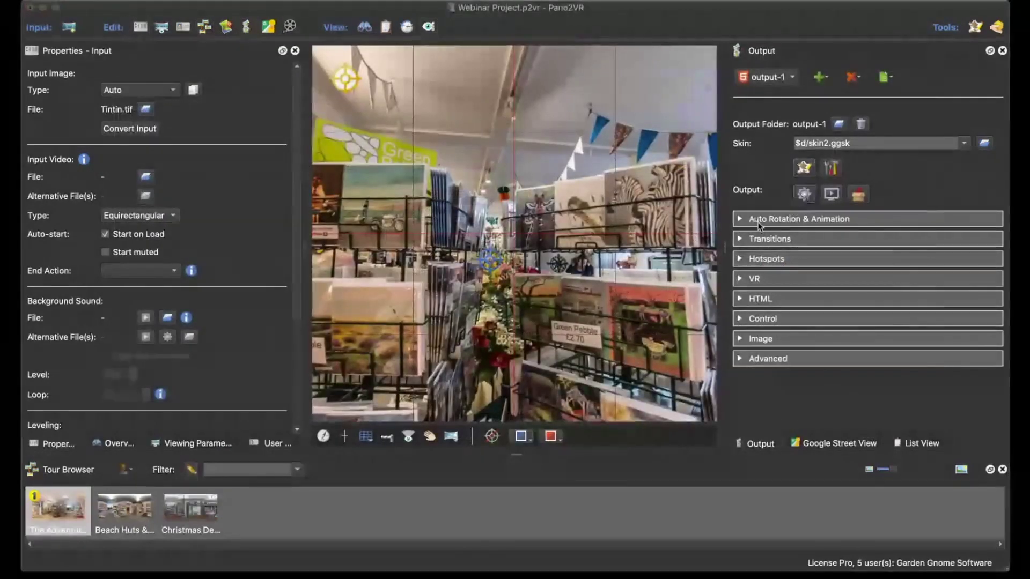
Regenerate the output, overwriting pano.xml, and check the Beach Huts & Soft Toys hotspot's normal and mouse-over icons in the browser.
{"action": "key", "text": "super+g"}
{"action": "left_click", "coordinate": [611, 278]}
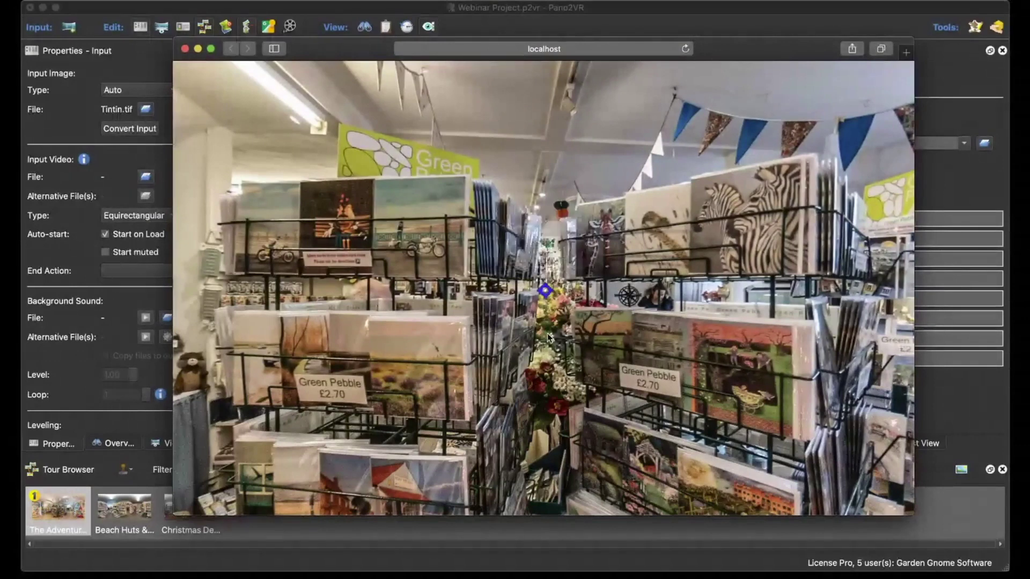
{"action": "mouse_move", "coordinate": [549, 296]}
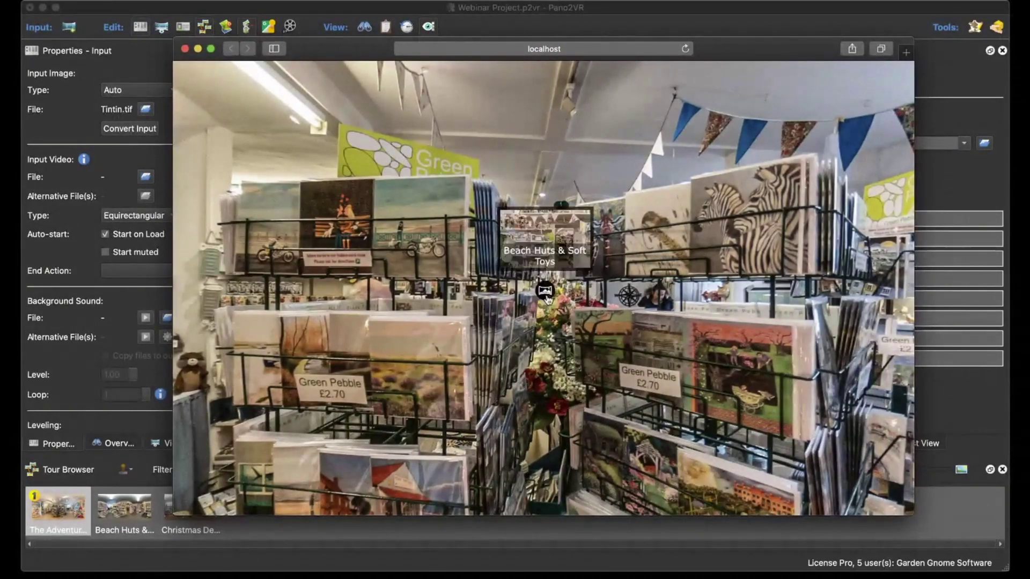
{"action": "left_click", "coordinate": [546, 294]}
{"action": "key", "text": "super+Tab"}
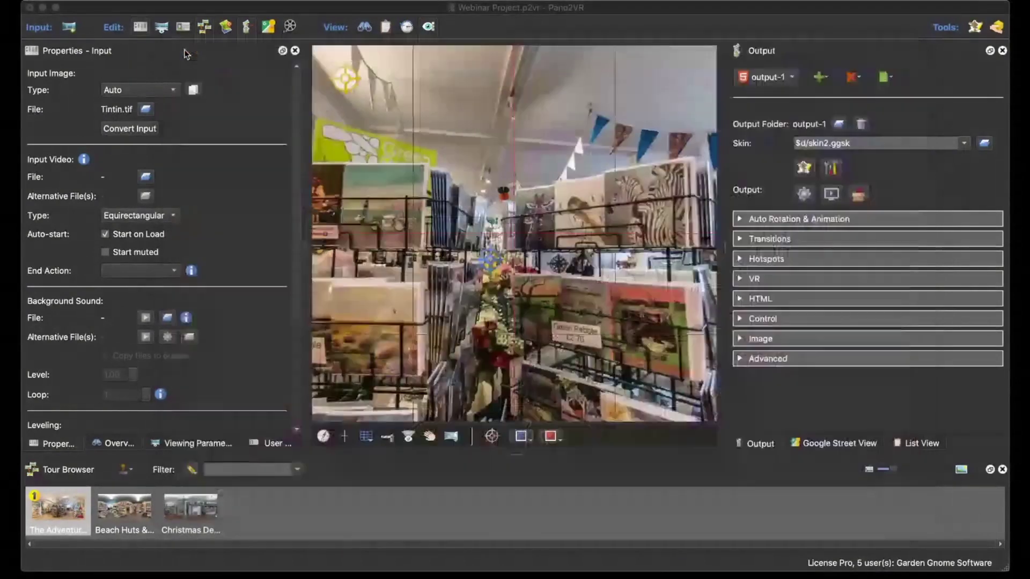
Remove the mouse-over image from ht_node_image in the skin, and close the Skin Editor, saving the changes.
{"action": "left_click", "coordinate": [804, 167]}
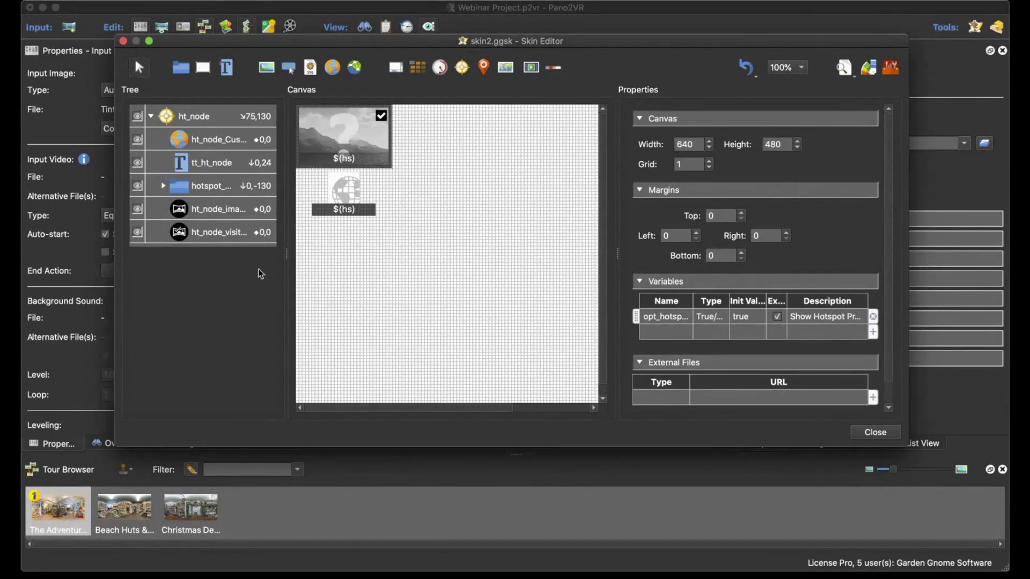
{"action": "left_click", "coordinate": [227, 219]}
{"action": "scroll", "coordinate": [794, 336], "scroll_direction": "down", "scroll_amount": 5}
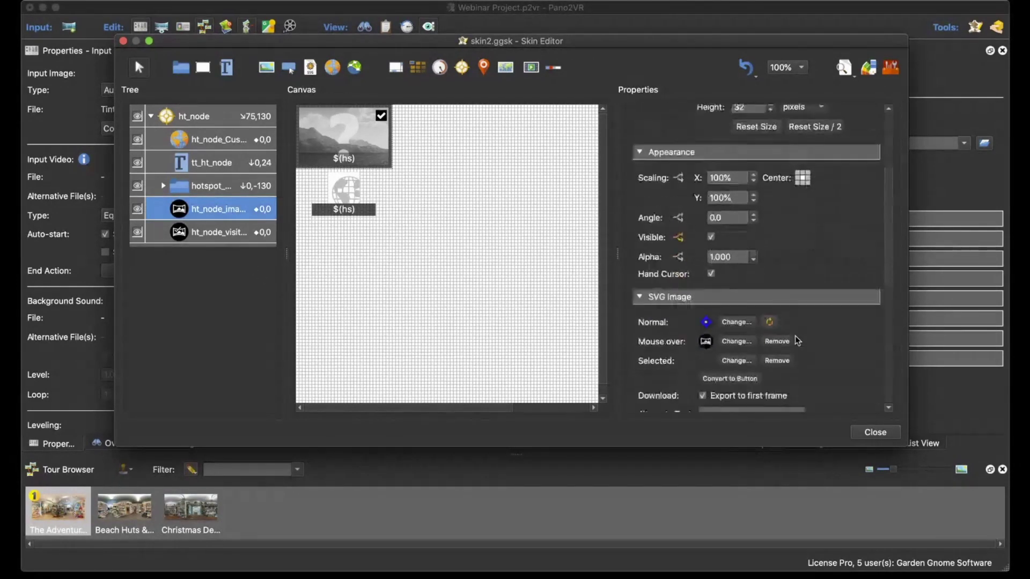
{"action": "scroll", "coordinate": [794, 335], "scroll_direction": "down", "scroll_amount": 2}
{"action": "scroll", "coordinate": [795, 335], "scroll_direction": "up", "scroll_amount": 1}
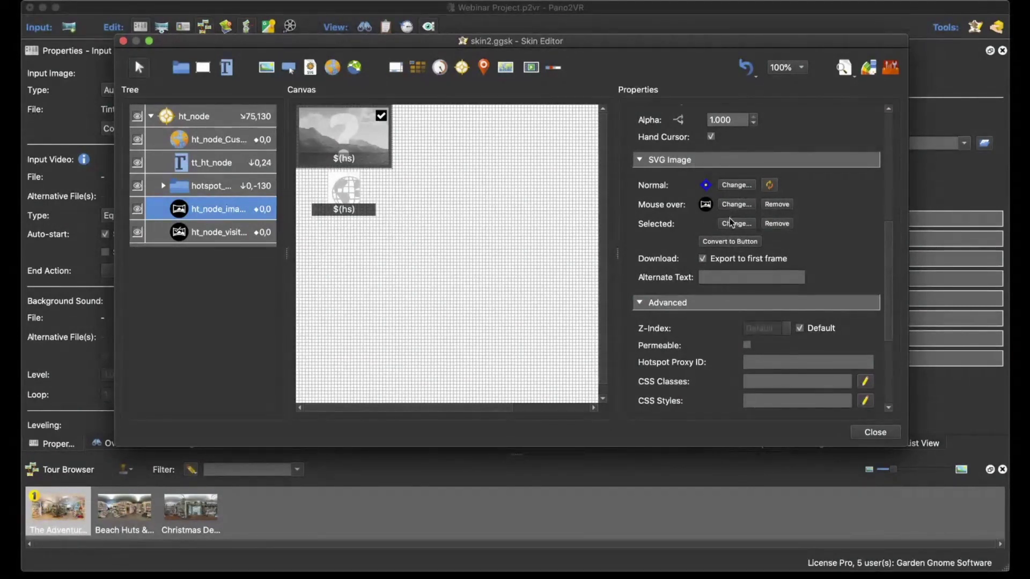
{"action": "left_click", "coordinate": [782, 206]}
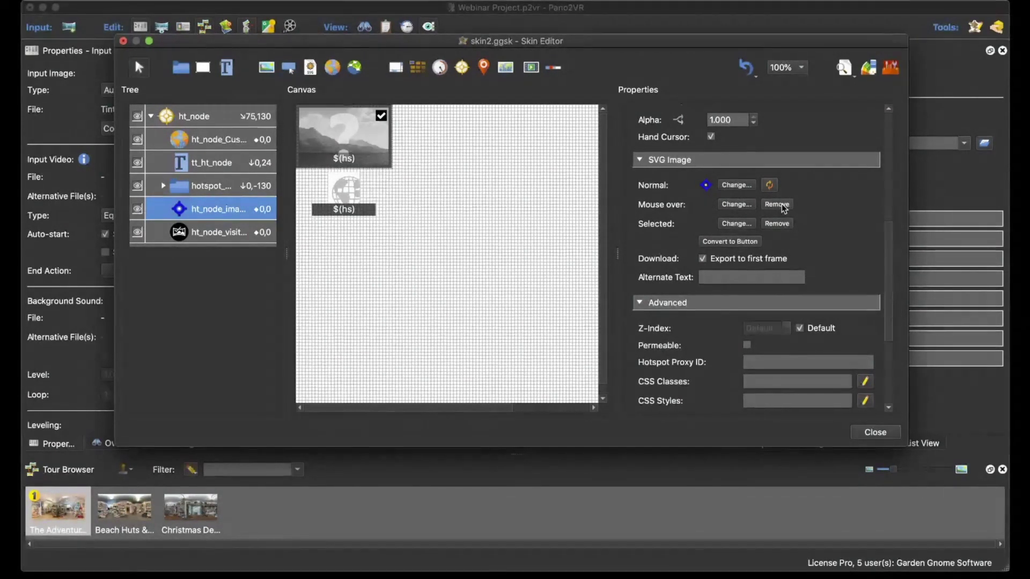
{"action": "left_click", "coordinate": [880, 432]}
{"action": "left_click", "coordinate": [591, 242]}
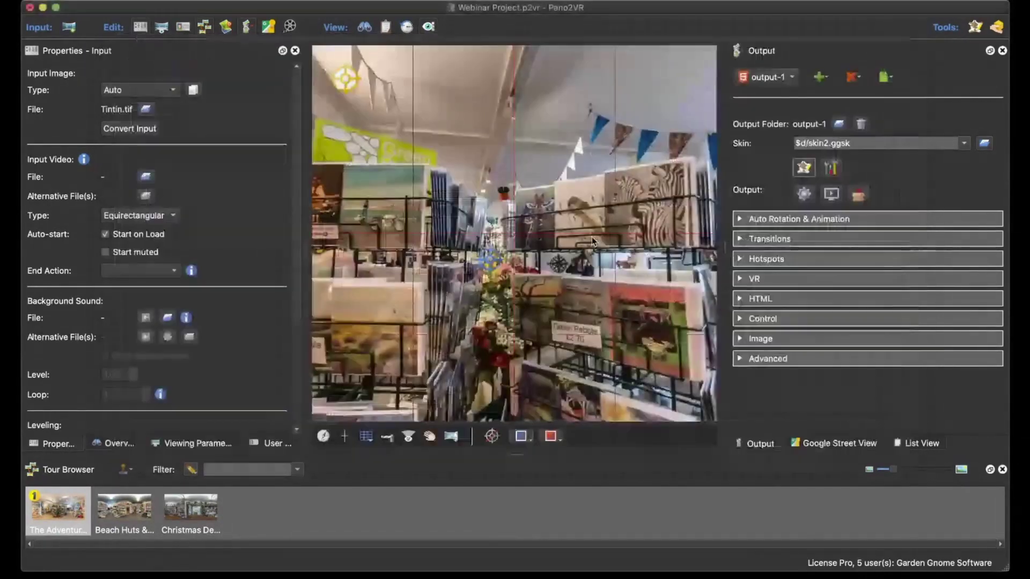
Regenerate the output and test the unvisited and visited hotspots across the panoramas in the browser, closing the preview when done.
{"action": "left_click", "coordinate": [804, 194]}
{"action": "left_click", "coordinate": [603, 282]}
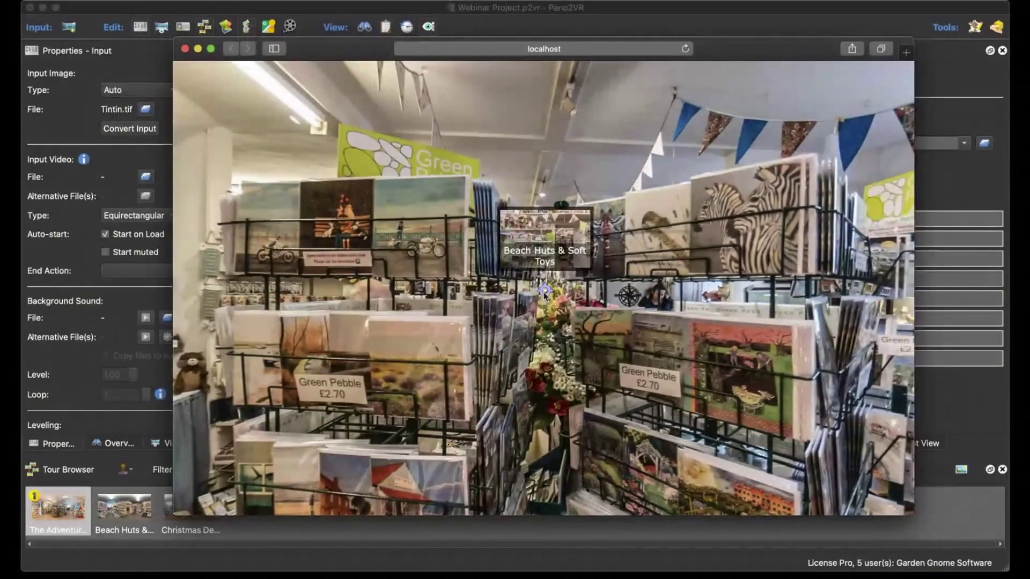
{"action": "left_click", "coordinate": [543, 294]}
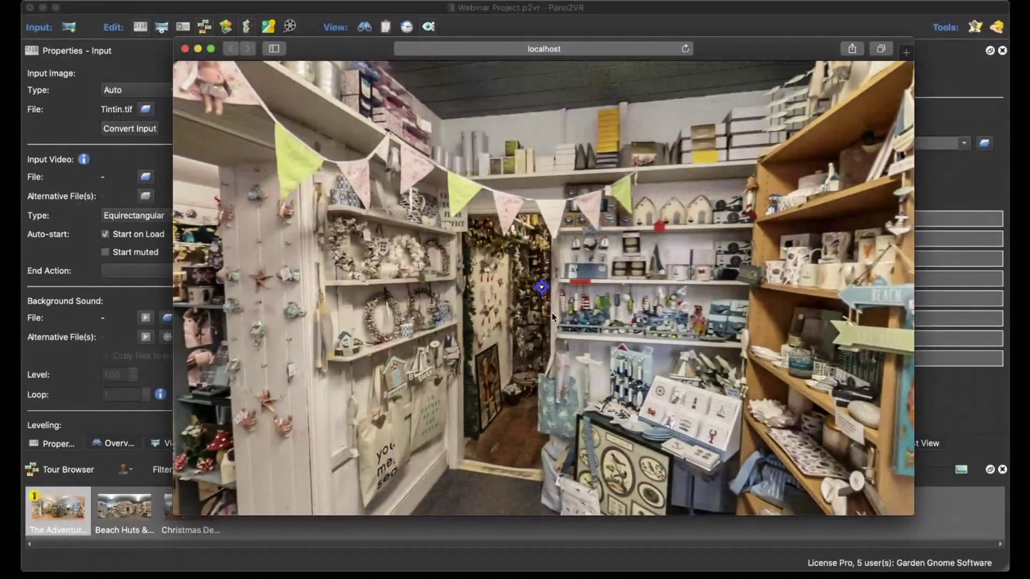
{"action": "mouse_move", "coordinate": [542, 292]}
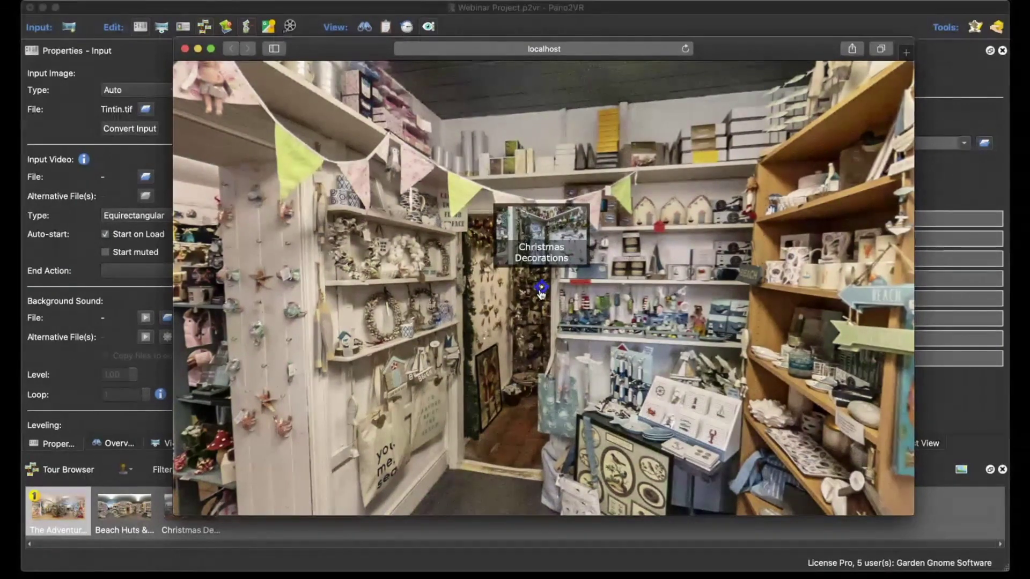
{"action": "left_click", "coordinate": [542, 289]}
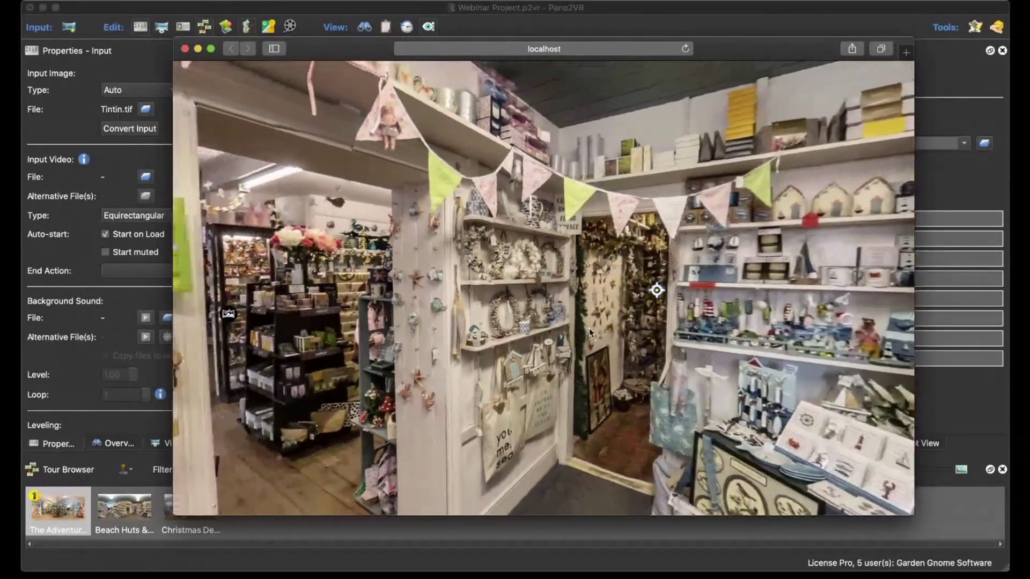
{"action": "left_click_drag", "start_coordinate": [590, 333], "coordinate": [419, 318]}
{"action": "mouse_move", "coordinate": [420, 317]}
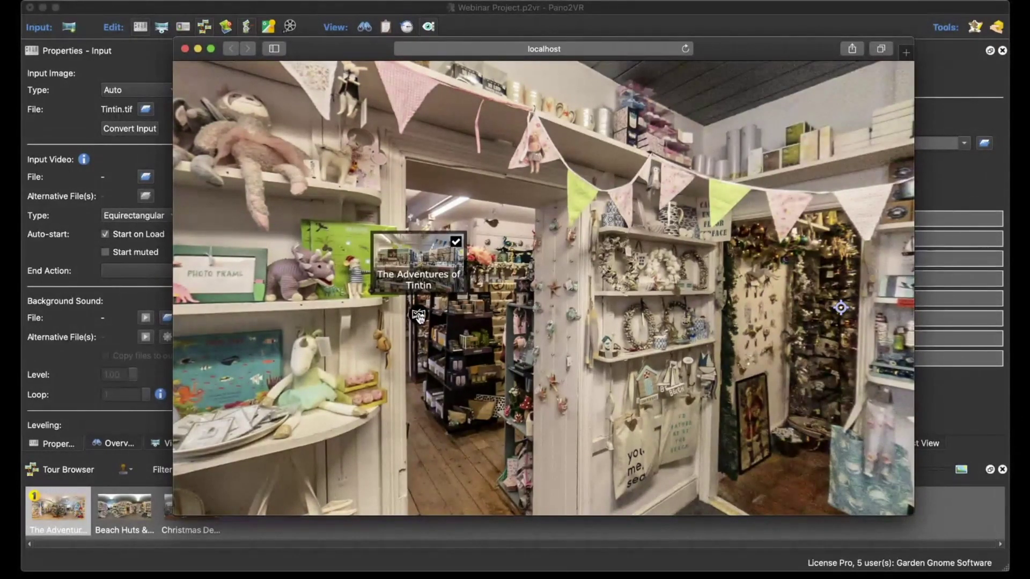
{"action": "left_click", "coordinate": [184, 49]}
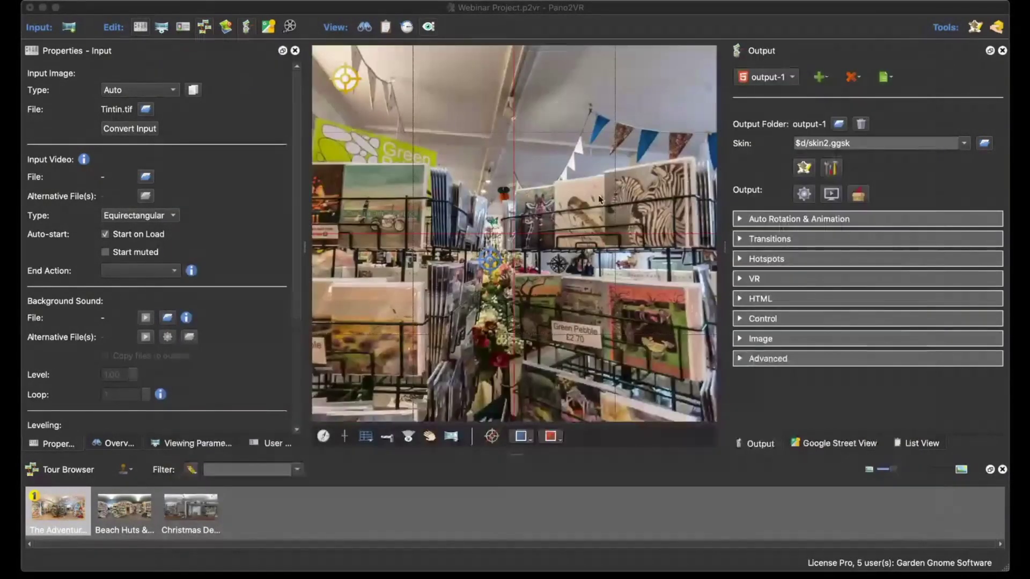
Delete the ht_node_visited element from the skin's hotspot template, and close the Skin Editor, saving the changes.
{"action": "left_click", "coordinate": [802, 168]}
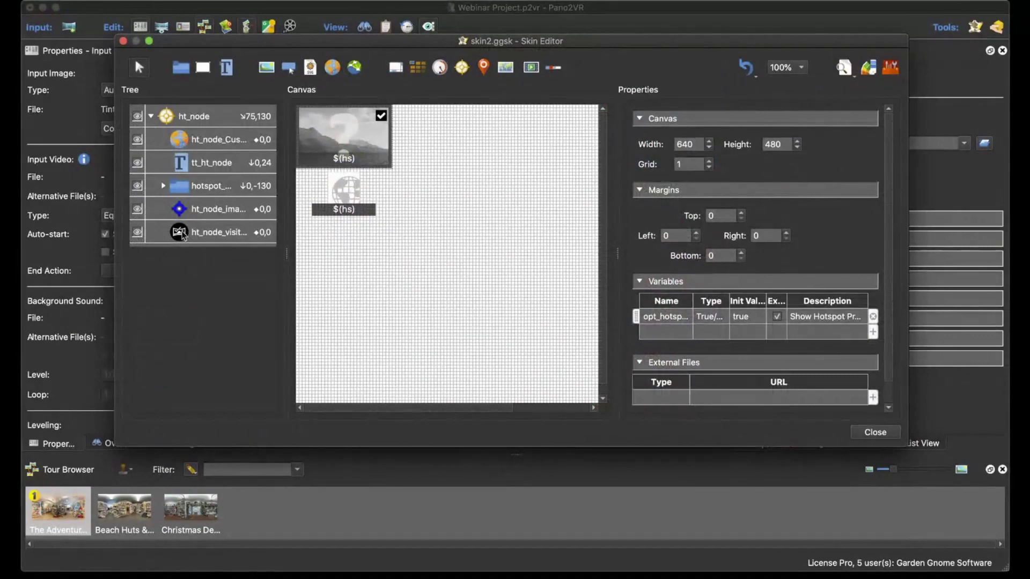
{"action": "left_click", "coordinate": [196, 235]}
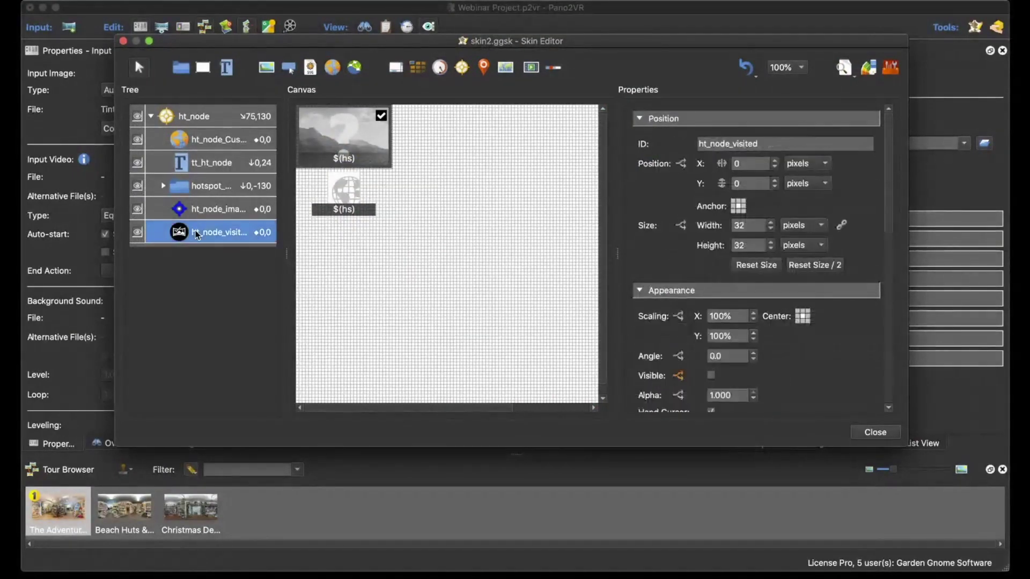
{"action": "key", "text": "Delete"}
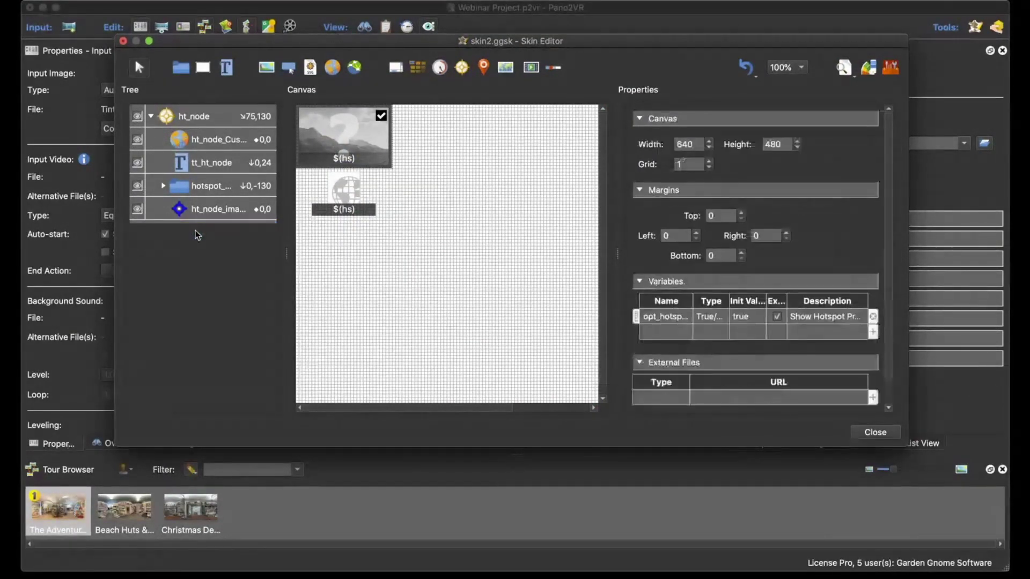
{"action": "left_click", "coordinate": [866, 432]}
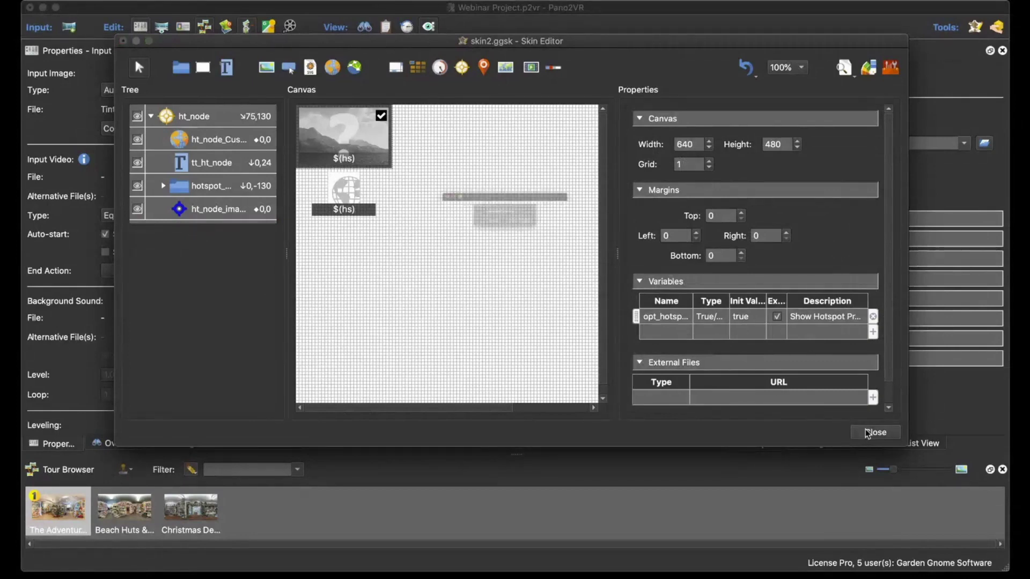
{"action": "left_click", "coordinate": [588, 239]}
Regenerate the output, overwriting pano.xml, and check in the browser how the hotspot back to the visited panorama appears.
{"action": "left_click", "coordinate": [803, 193]}
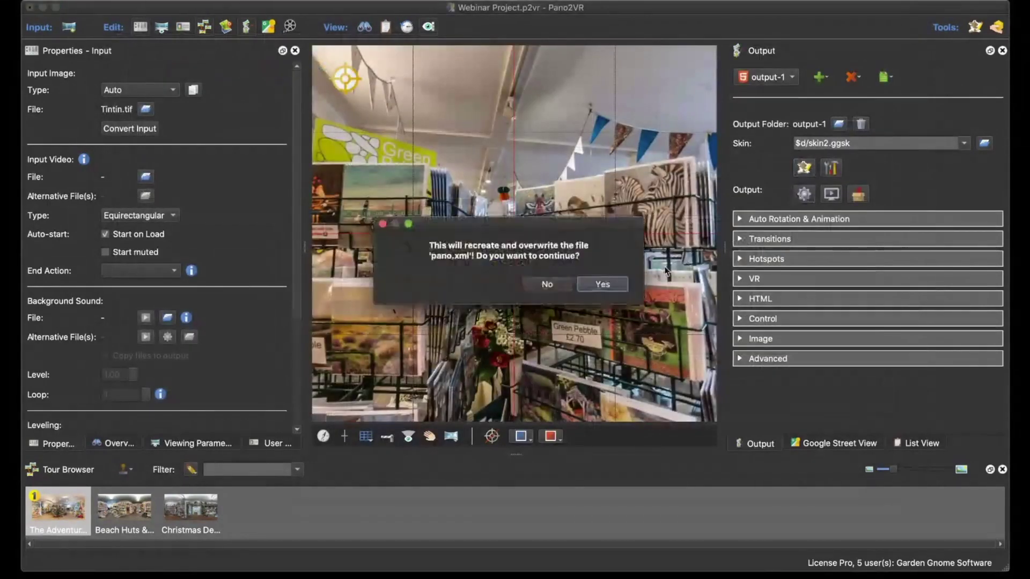
{"action": "left_click", "coordinate": [601, 284]}
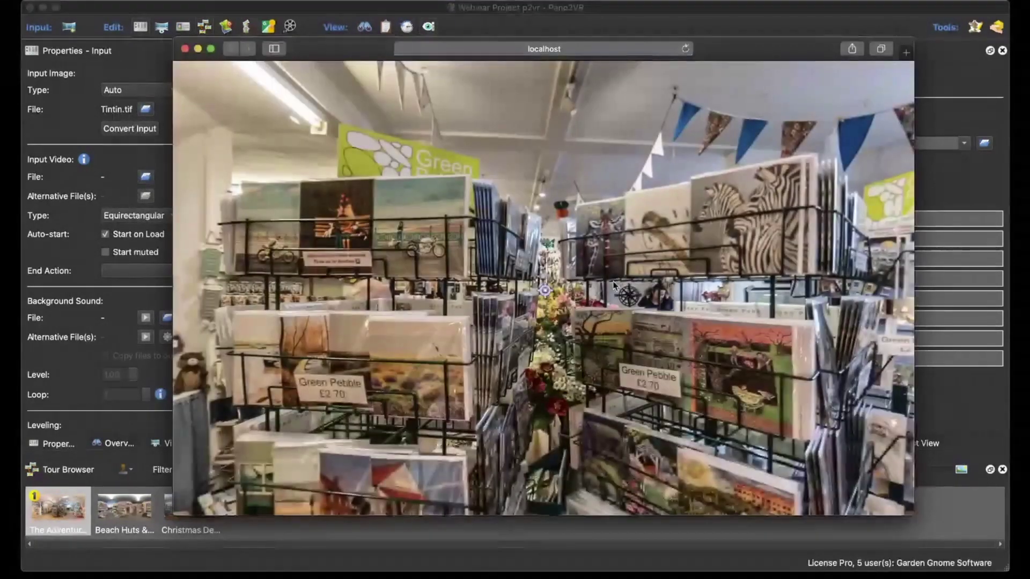
{"action": "left_click", "coordinate": [548, 302]}
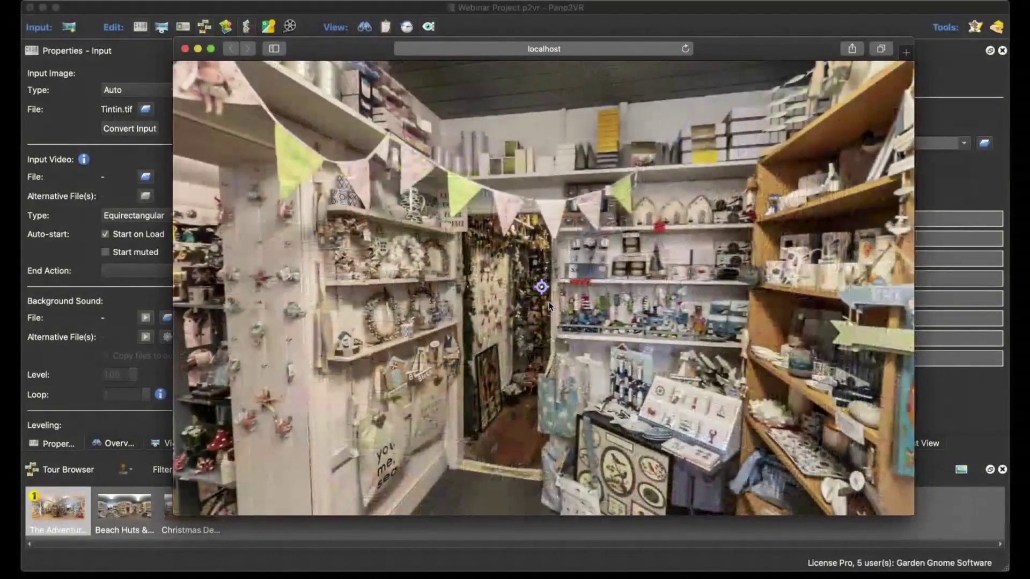
{"action": "left_click_drag", "start_coordinate": [513, 307], "coordinate": [378, 294]}
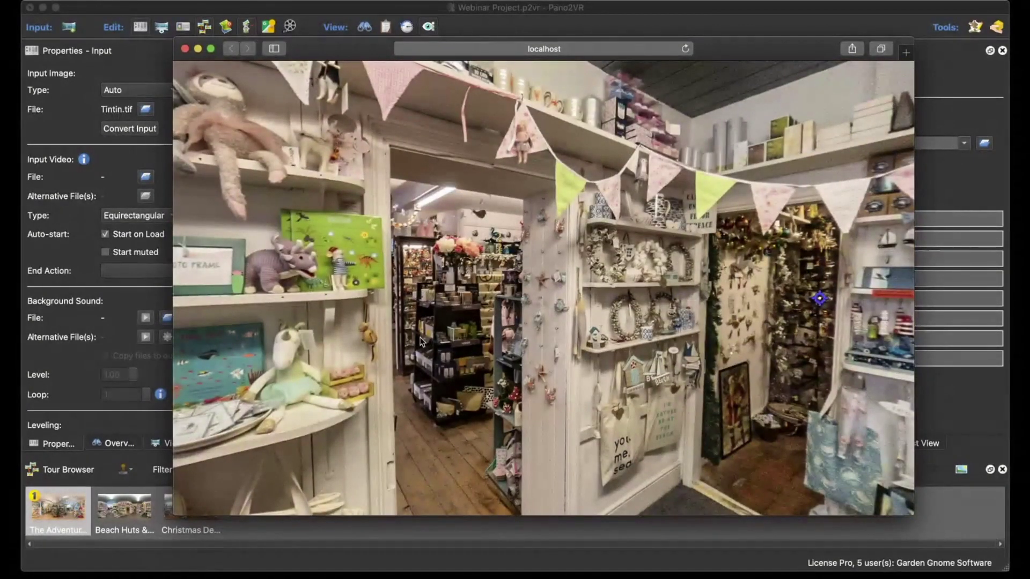
{"action": "left_click", "coordinate": [184, 49]}
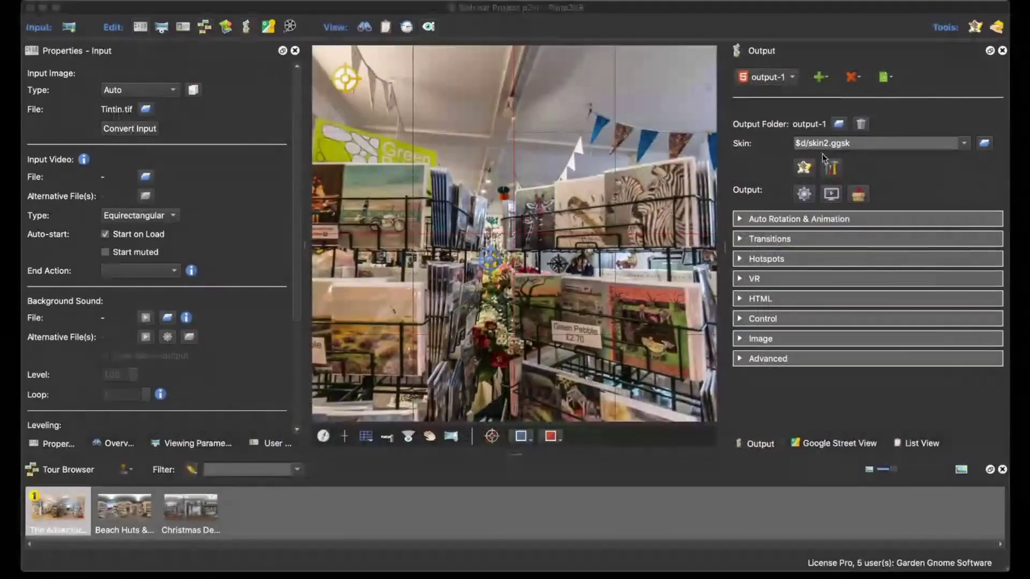
Delete the Visited = true condition from ht_node_image's visibility logic block in the skin, and close the Skin Editor, saving the changes.
{"action": "left_click", "coordinate": [803, 168]}
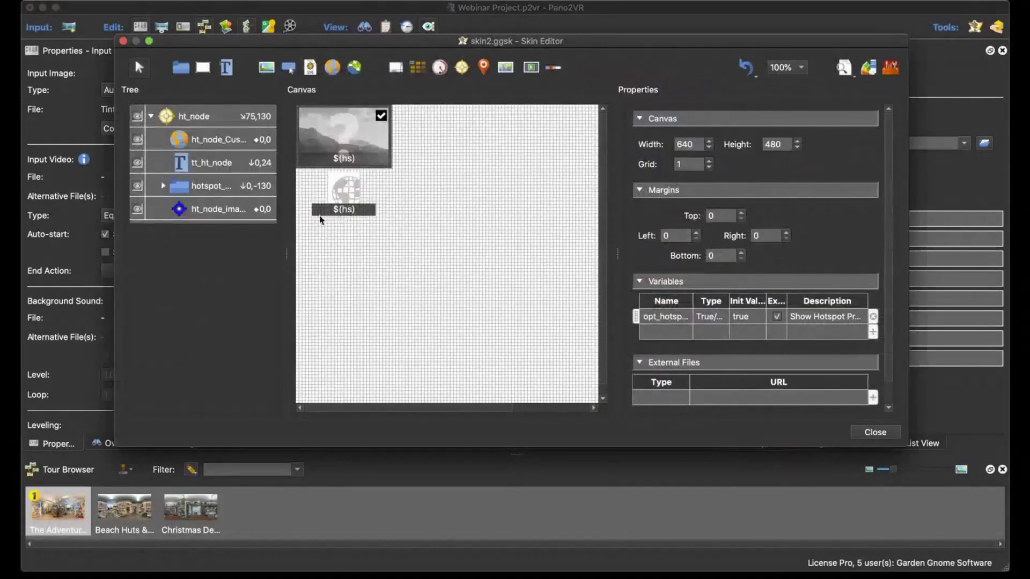
{"action": "left_click", "coordinate": [200, 210]}
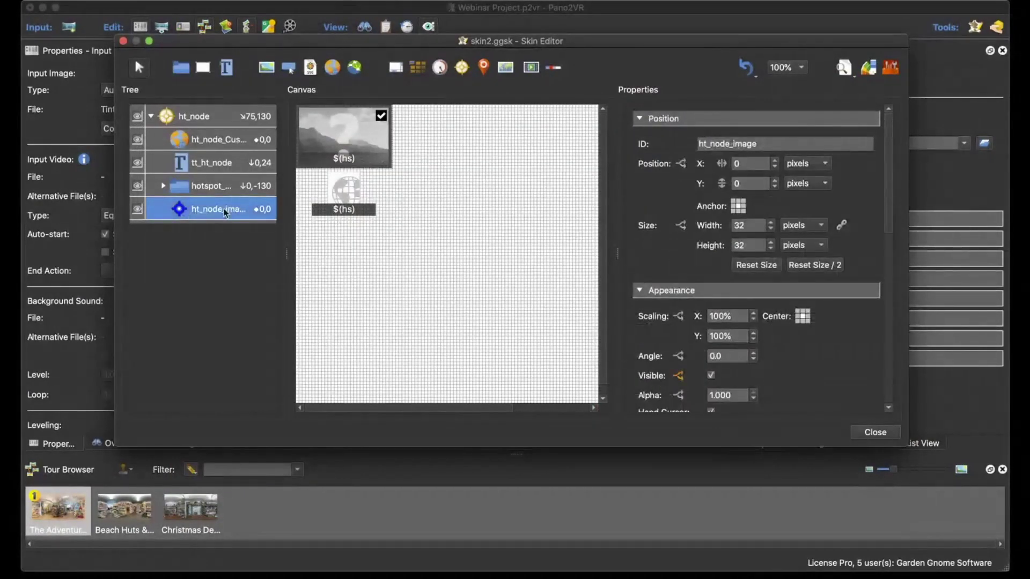
{"action": "scroll", "coordinate": [727, 273], "scroll_direction": "down", "scroll_amount": 3}
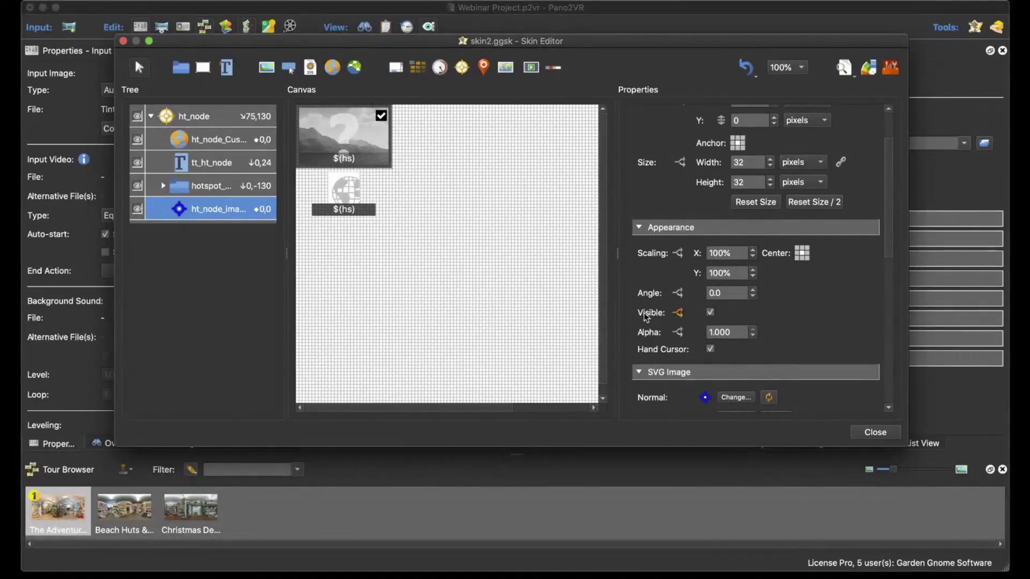
{"action": "left_click", "coordinate": [679, 314]}
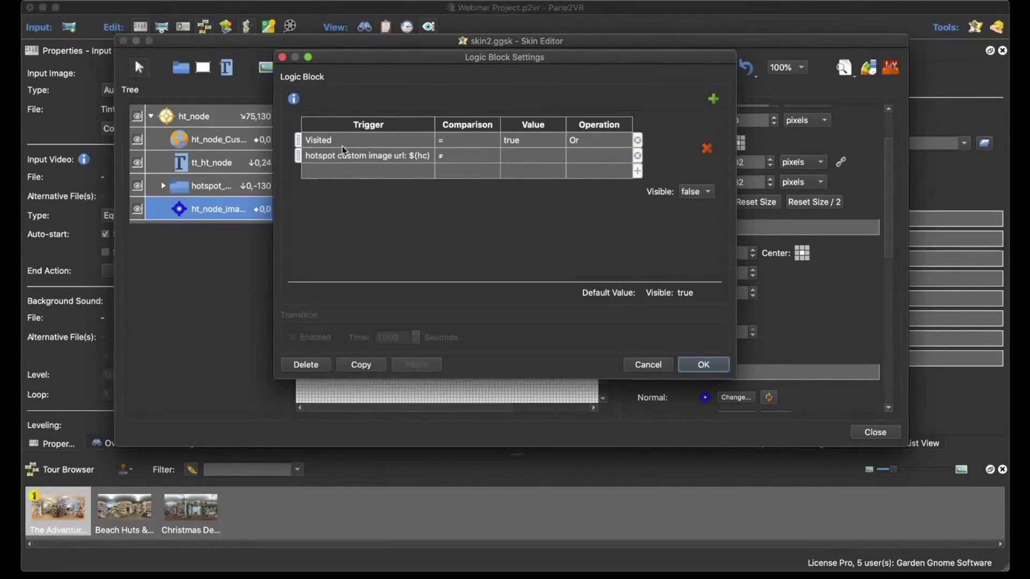
{"action": "left_click", "coordinate": [637, 139]}
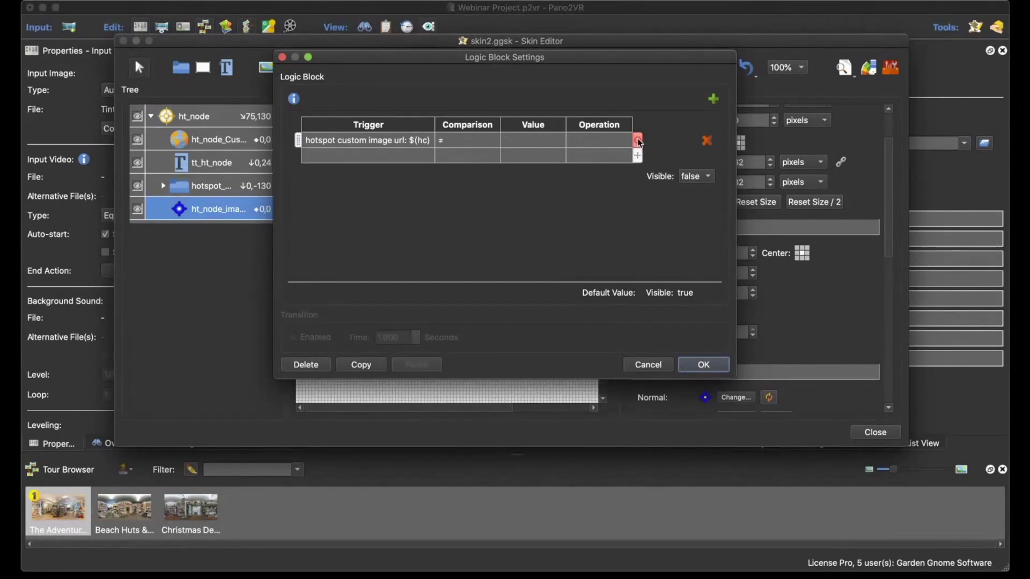
{"action": "left_click", "coordinate": [703, 364]}
{"action": "left_click", "coordinate": [874, 432]}
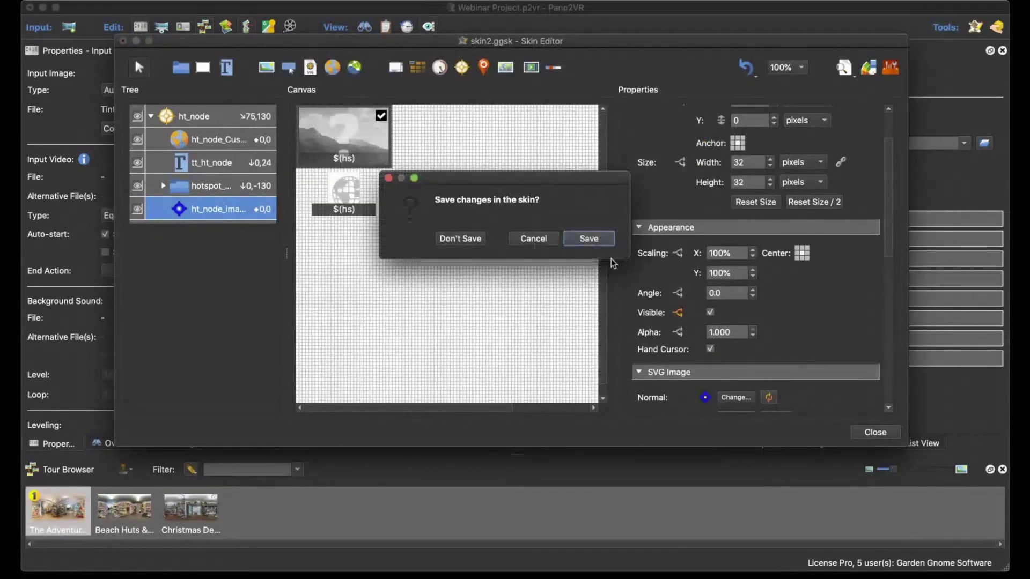
{"action": "left_click", "coordinate": [589, 240]}
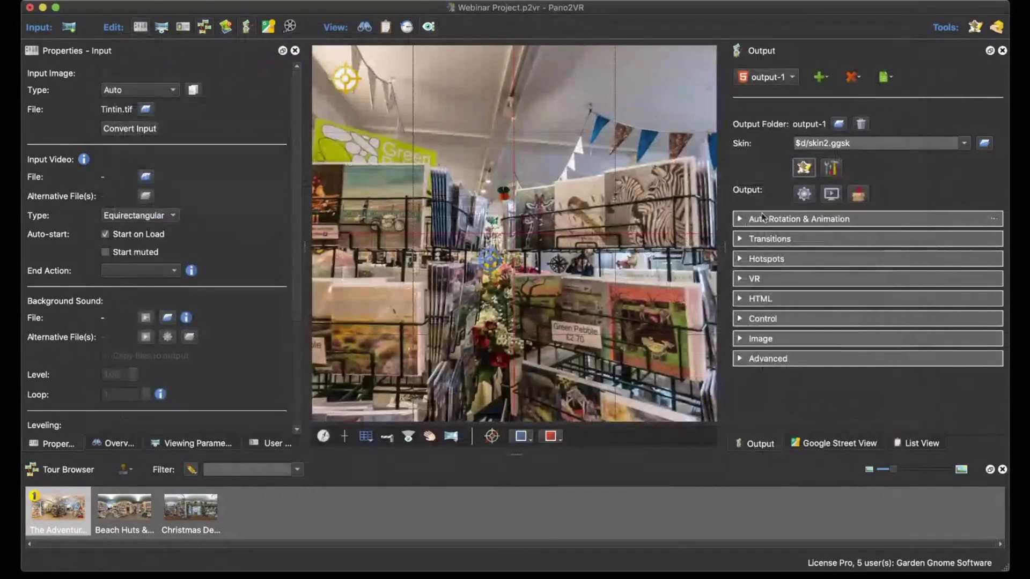
Regenerate the output, follow the Beach Huts & Soft Toys hotspot in the browser, inspect both hotspots there, and close the preview.
{"action": "left_click", "coordinate": [804, 194]}
{"action": "left_click", "coordinate": [594, 281]}
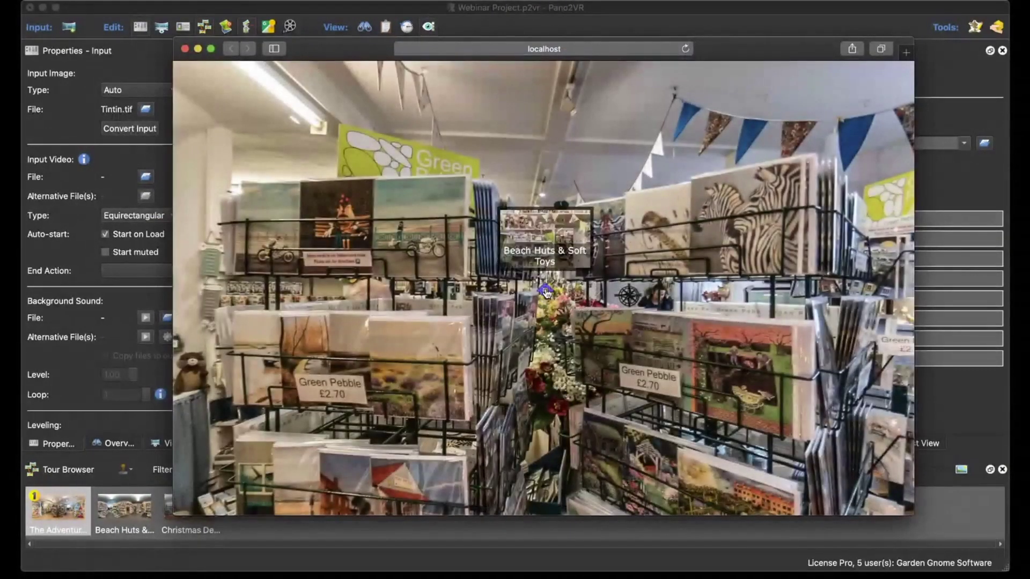
{"action": "left_click", "coordinate": [546, 292]}
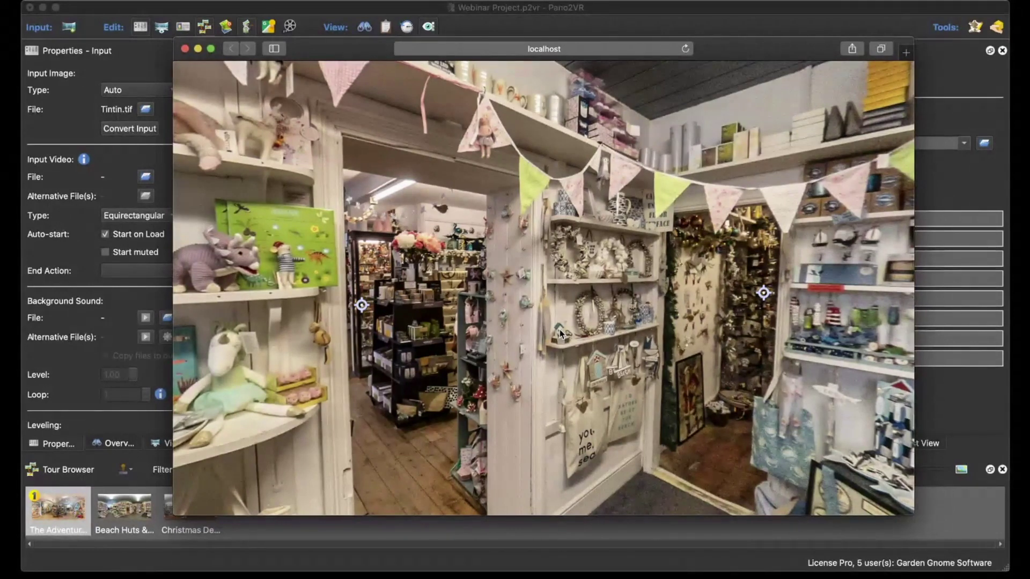
{"action": "left_click_drag", "start_coordinate": [600, 342], "coordinate": [549, 358]}
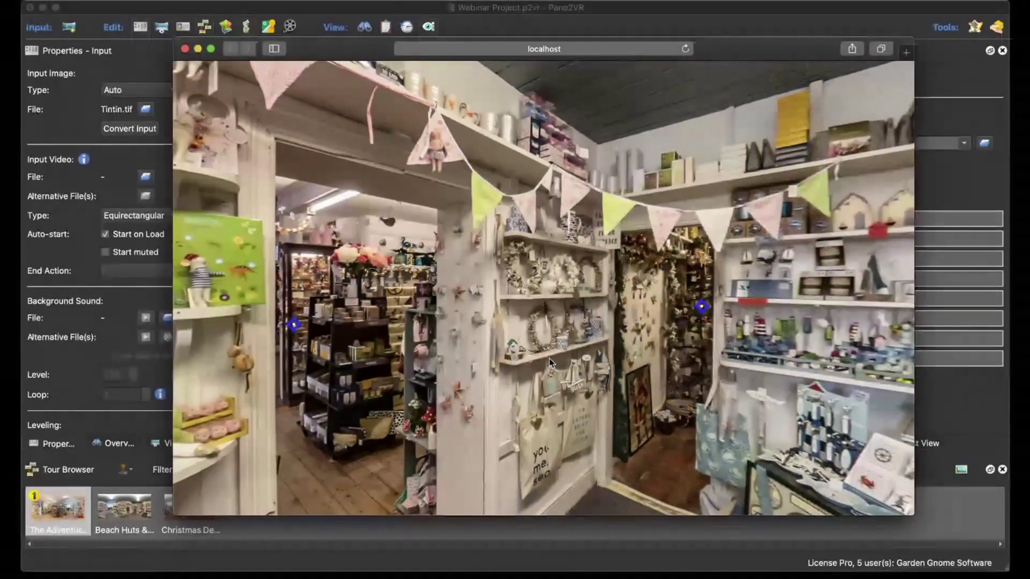
{"action": "mouse_move", "coordinate": [700, 307]}
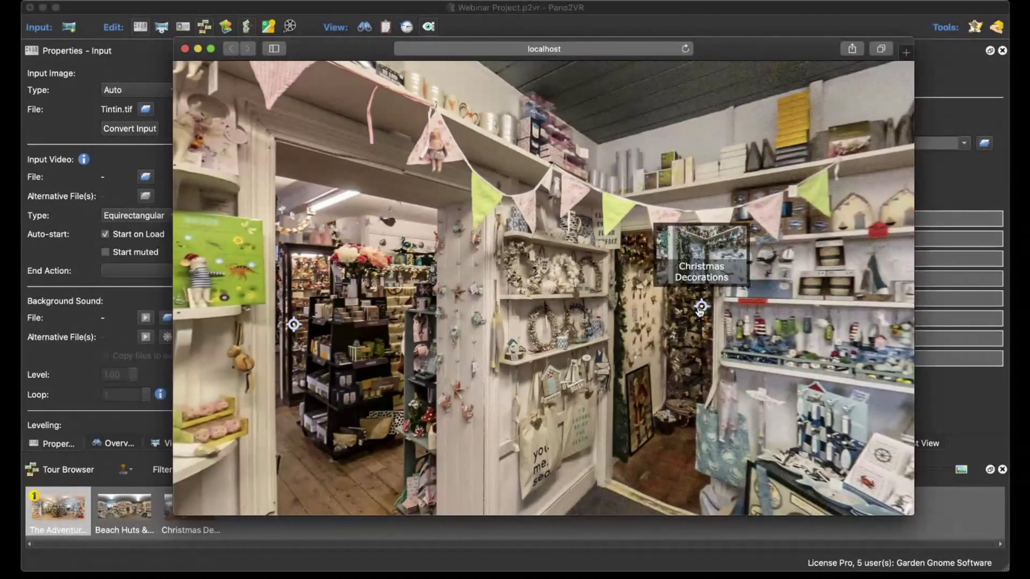
{"action": "left_click", "coordinate": [185, 49]}
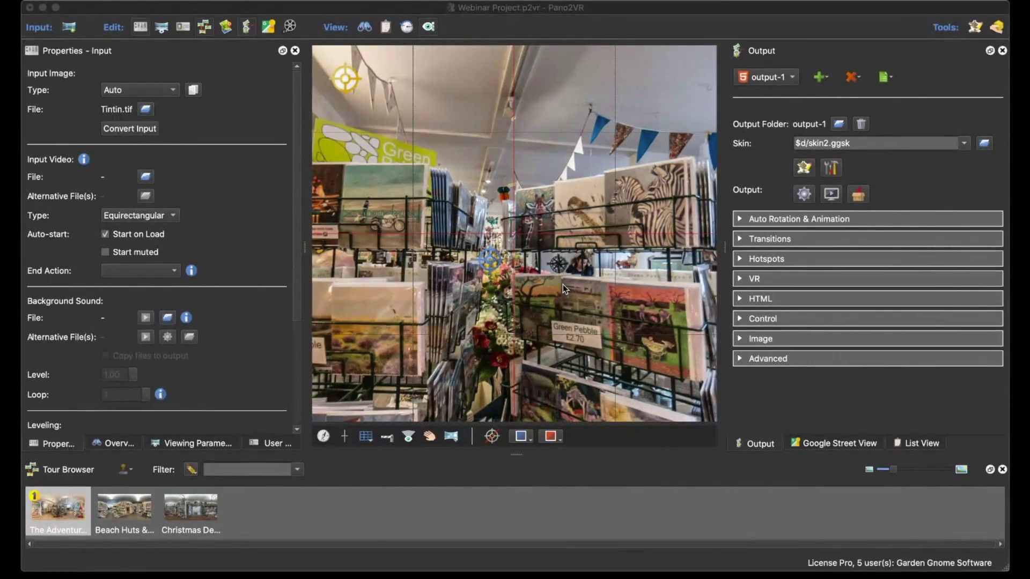
Assign animatedPNG.png as the custom image of the hotspot leading to Beach Huts & Soft Toys, and check its size settings.
{"action": "scroll", "coordinate": [236, 328], "scroll_direction": "down", "scroll_amount": 3}
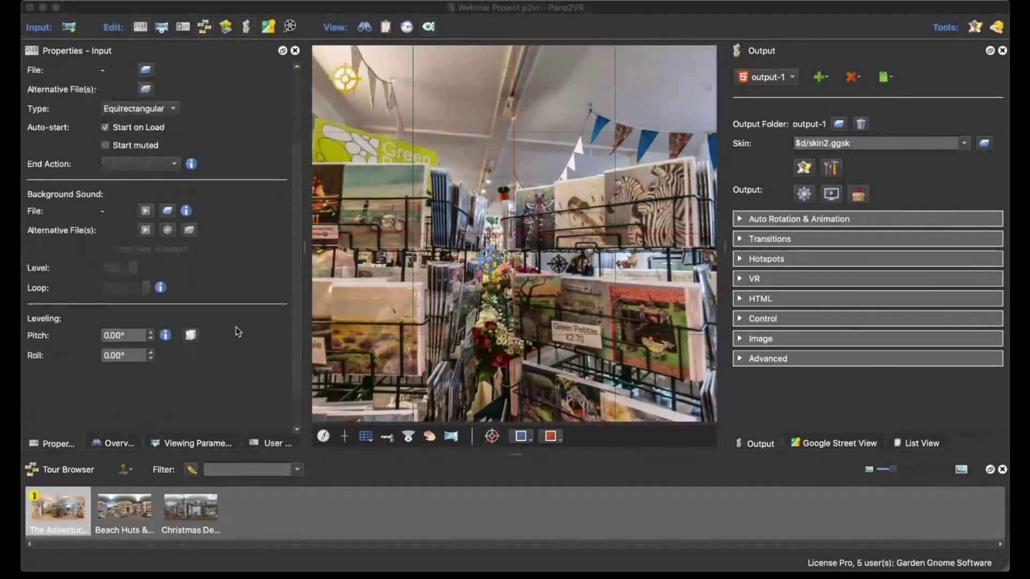
{"action": "left_click", "coordinate": [492, 264]}
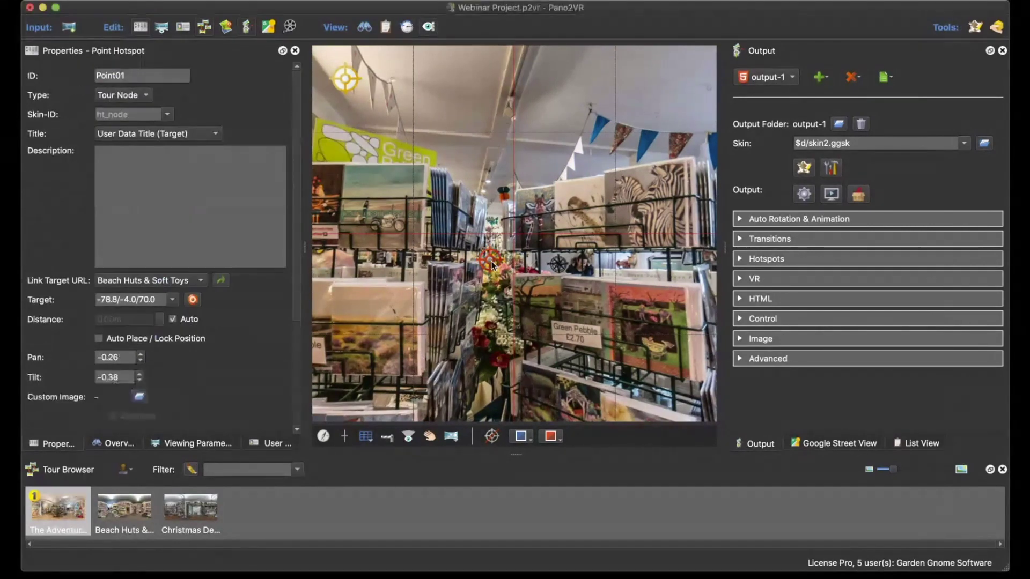
{"action": "scroll", "coordinate": [243, 343], "scroll_direction": "down", "scroll_amount": 3}
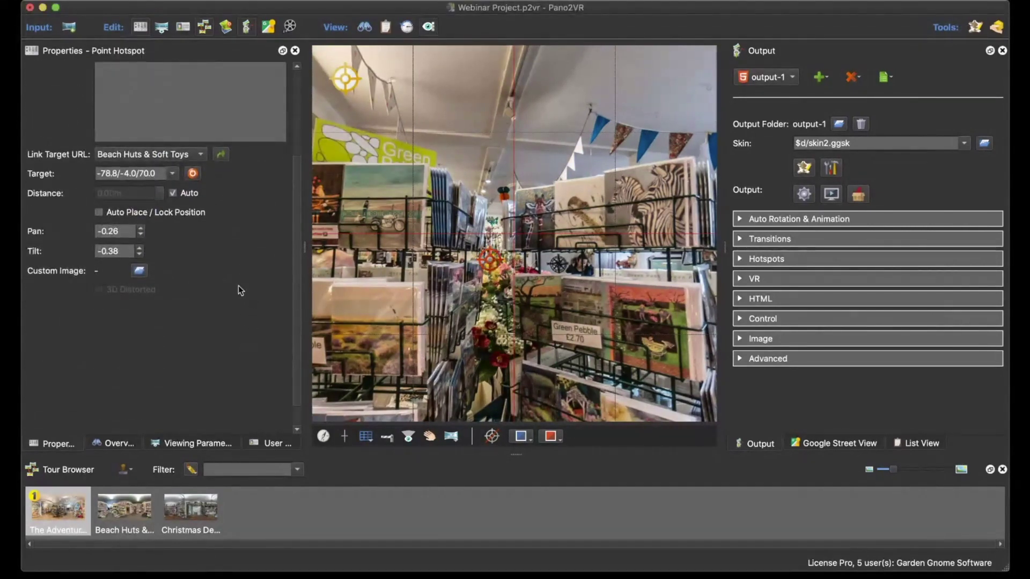
{"action": "left_click", "coordinate": [139, 271]}
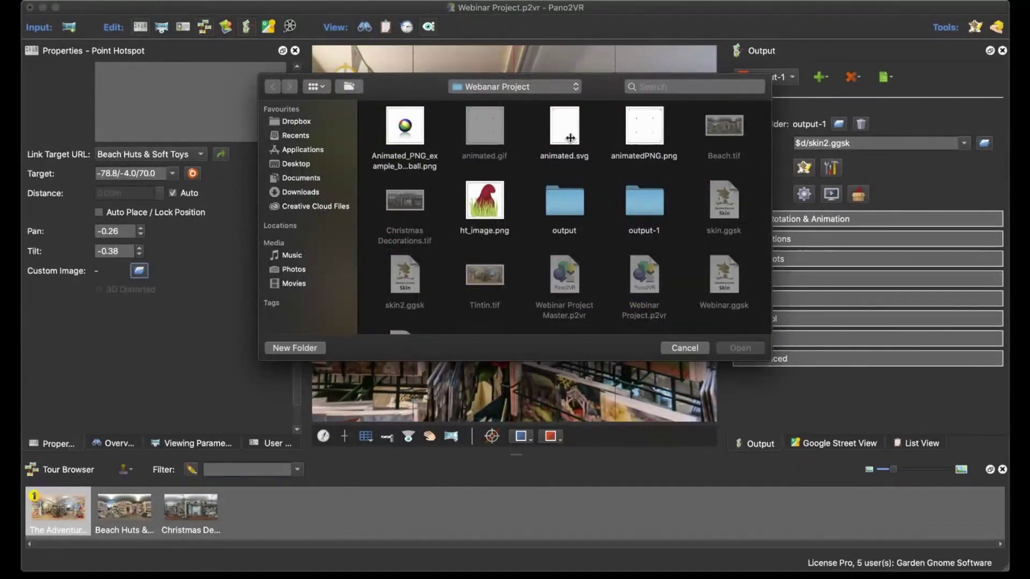
{"action": "left_click", "coordinate": [644, 138]}
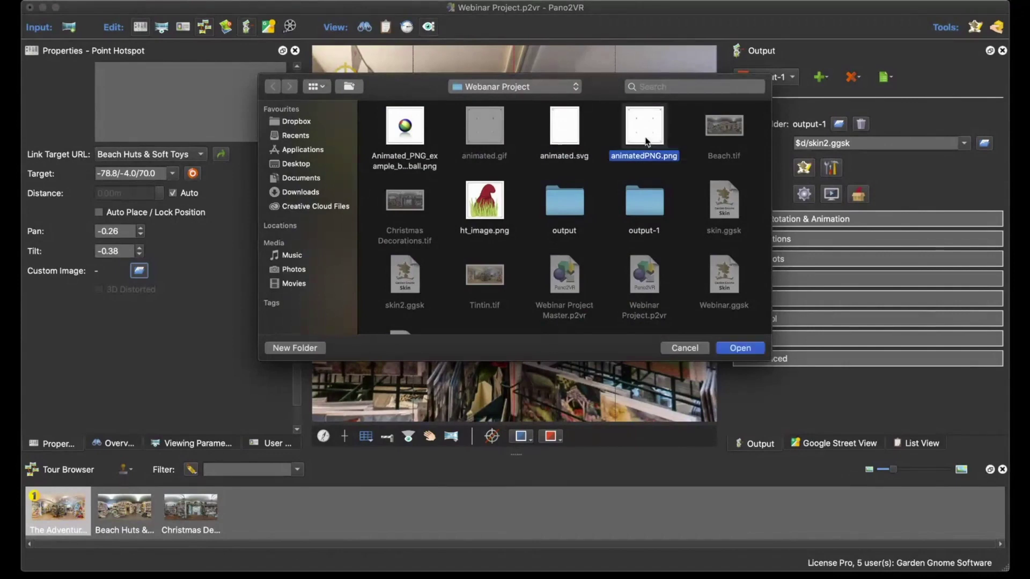
{"action": "left_click", "coordinate": [743, 348]}
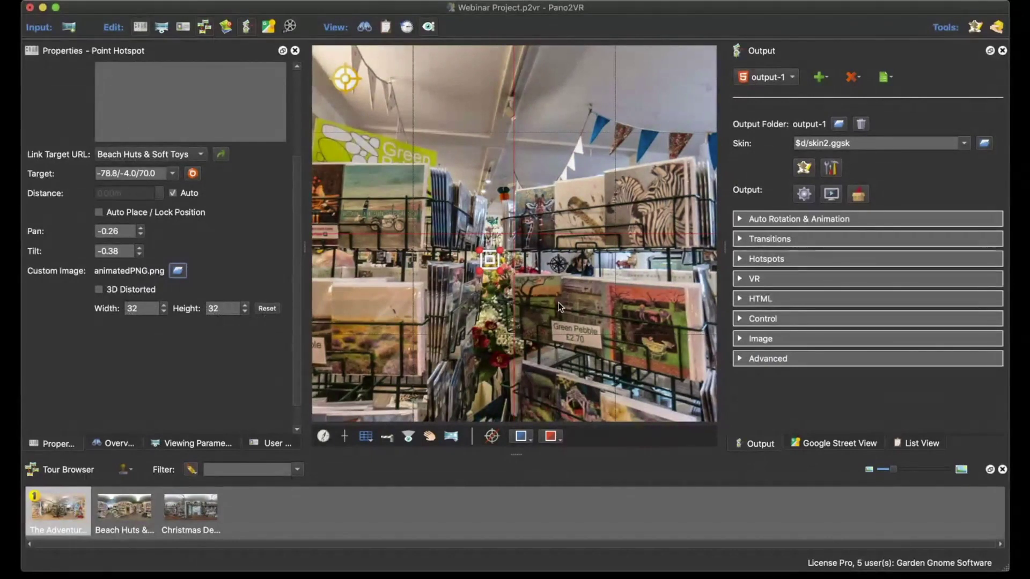
{"action": "left_click", "coordinate": [420, 314]}
{"action": "left_click", "coordinate": [494, 262]}
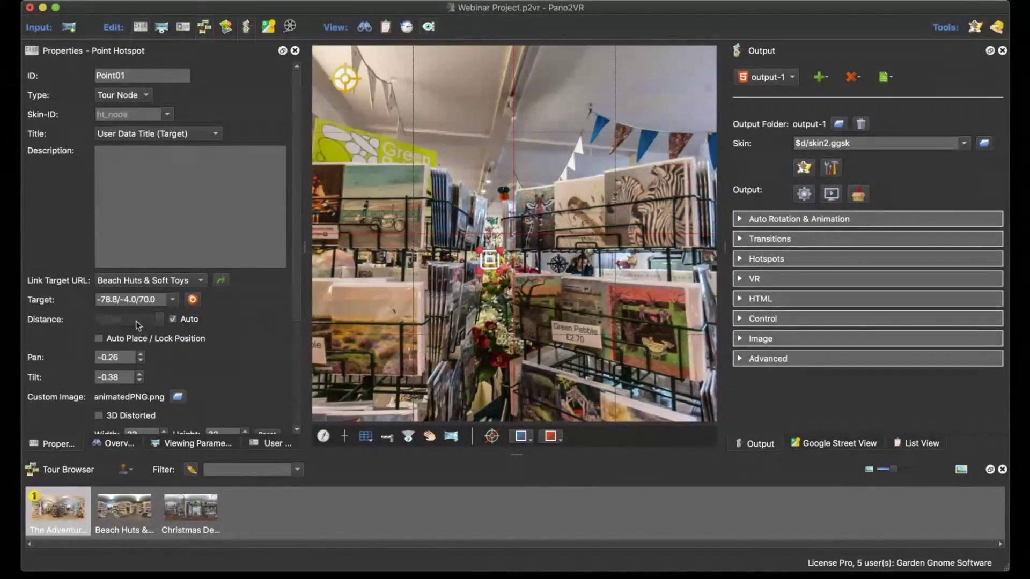
{"action": "scroll", "coordinate": [219, 348], "scroll_direction": "down", "scroll_amount": 4}
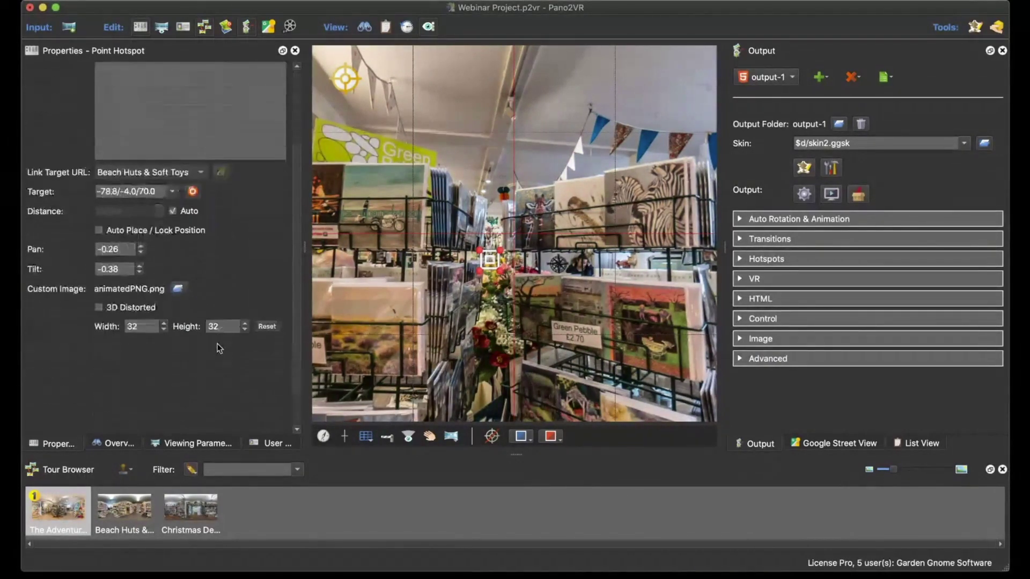
Regenerate the output and compare the custom-image hotspot with the hotspots in the Beach Huts & Soft Toys panorama, closing the preview when done.
{"action": "left_click", "coordinate": [803, 193]}
{"action": "left_click", "coordinate": [612, 283]}
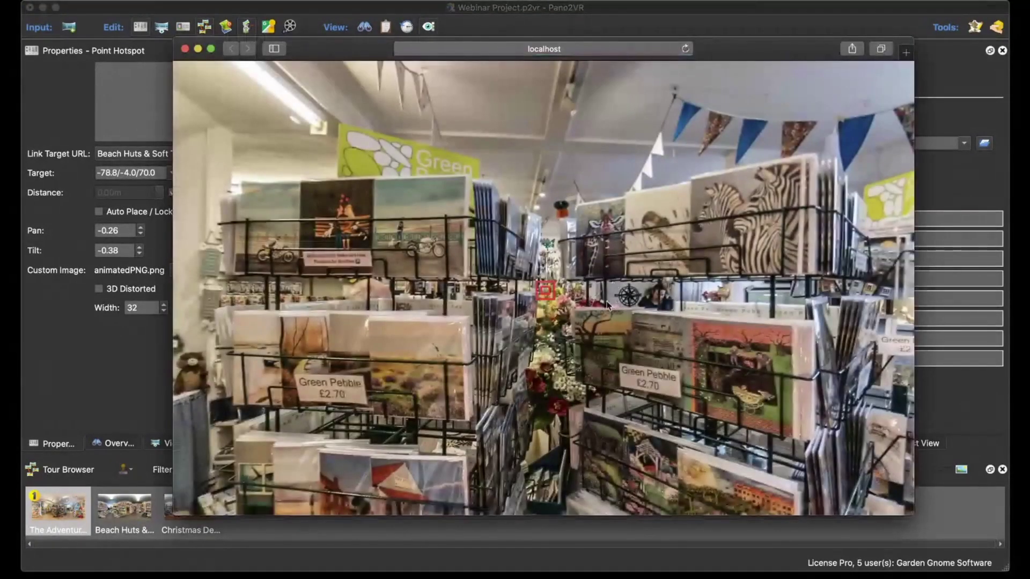
{"action": "mouse_move", "coordinate": [546, 295]}
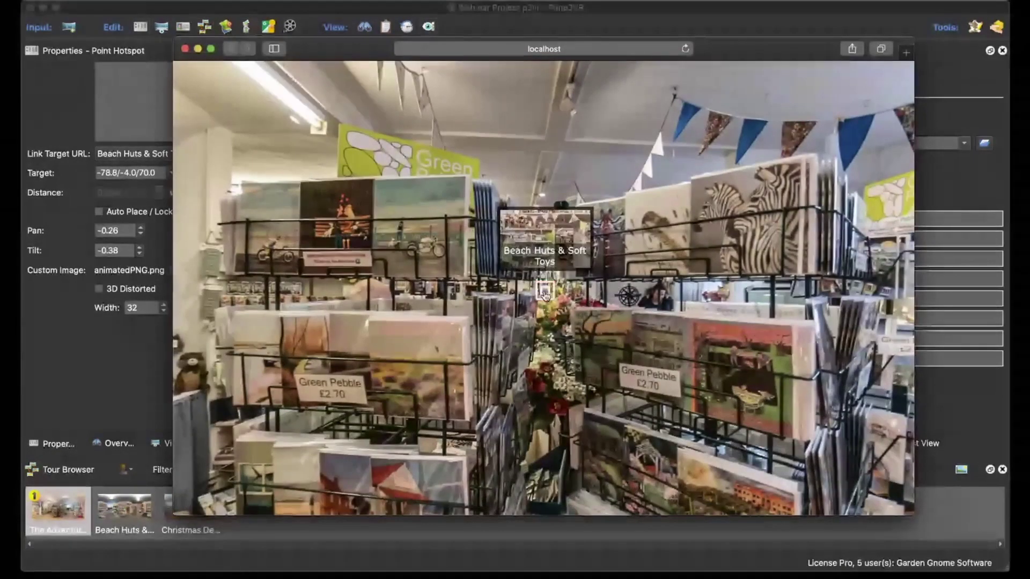
{"action": "left_click", "coordinate": [546, 295]}
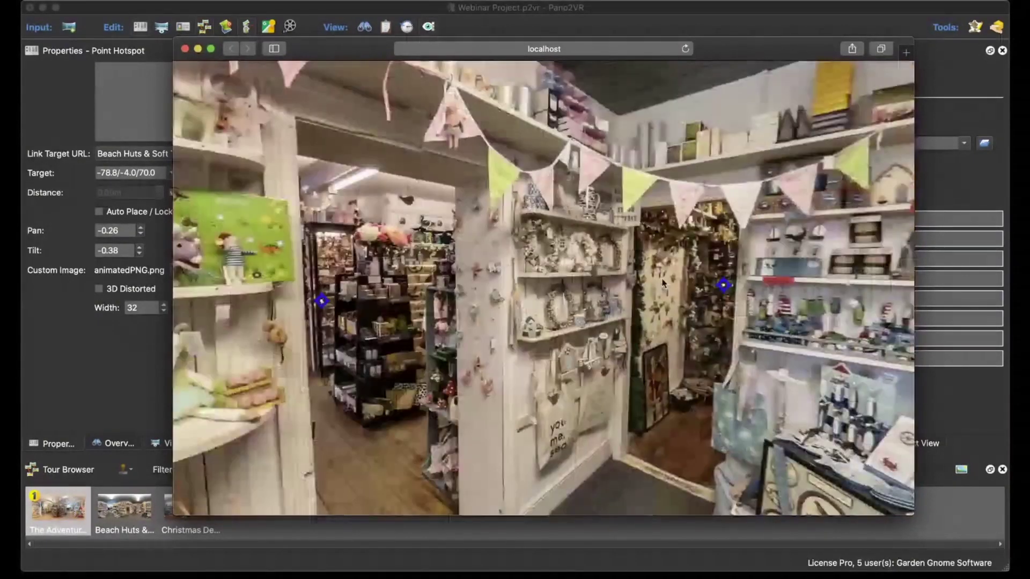
{"action": "mouse_move", "coordinate": [324, 301]}
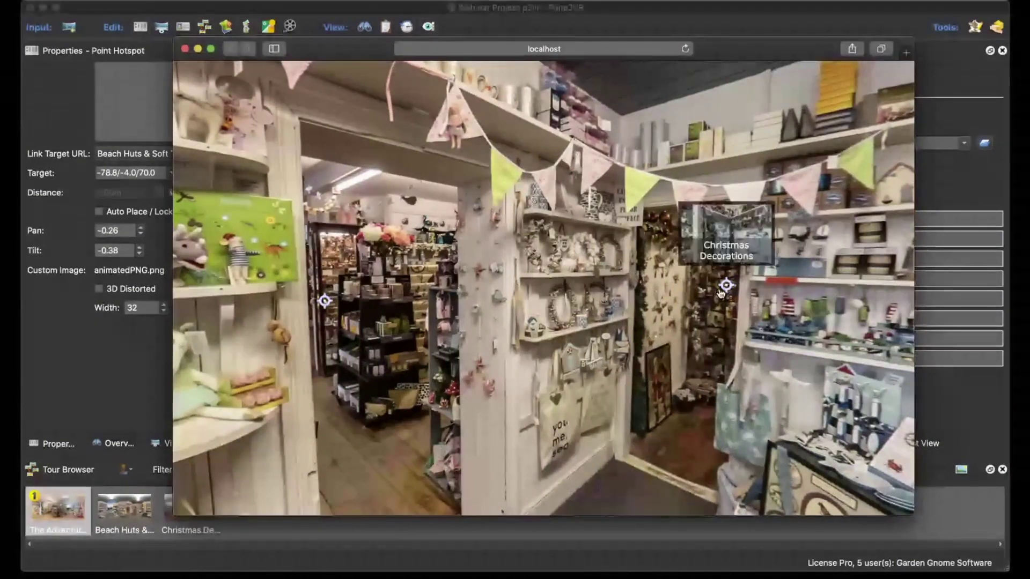
{"action": "left_click", "coordinate": [185, 49]}
Review the custom image URL condition in ht_node_image's visibility logic block in the skin, and close the Skin Editor.
{"action": "left_click", "coordinate": [804, 167]}
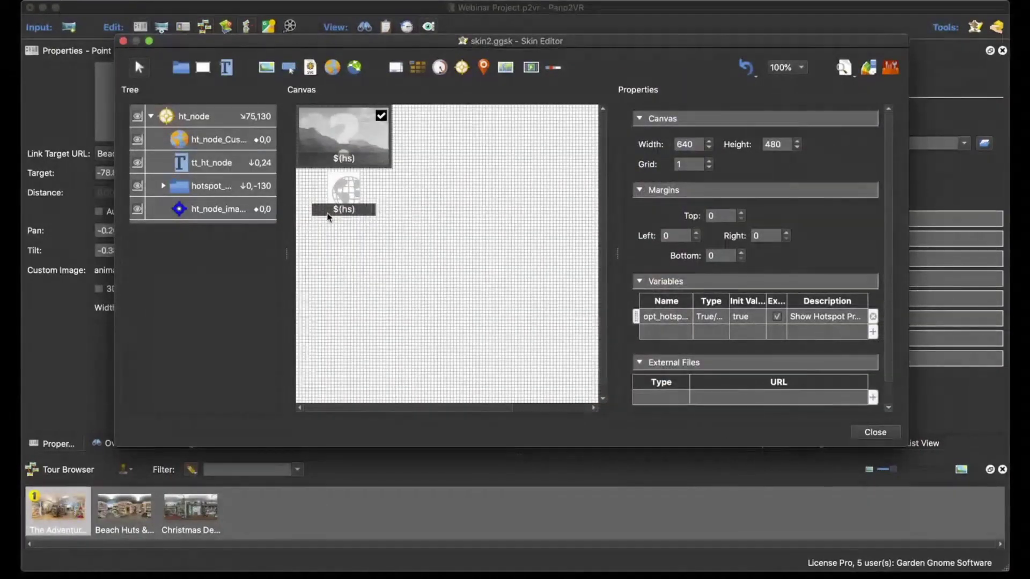
{"action": "left_click", "coordinate": [218, 212]}
{"action": "scroll", "coordinate": [652, 358], "scroll_direction": "down", "scroll_amount": 4}
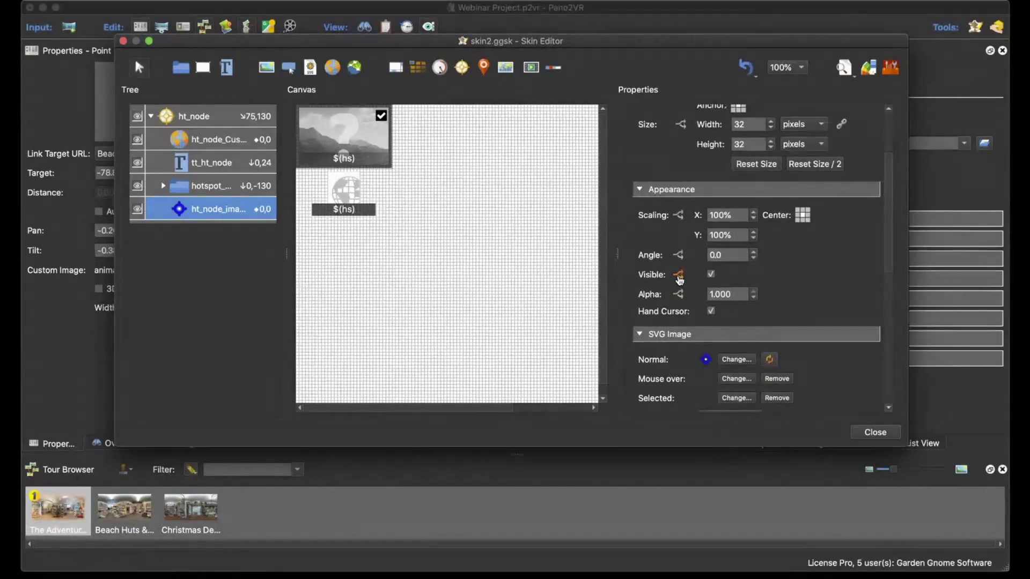
{"action": "left_click", "coordinate": [679, 275]}
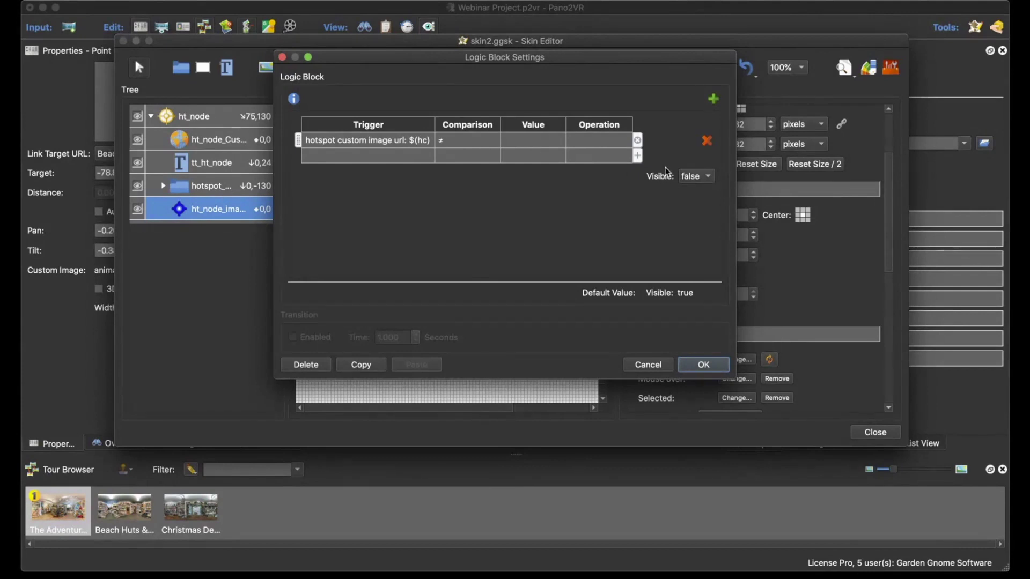
{"action": "left_click", "coordinate": [700, 369]}
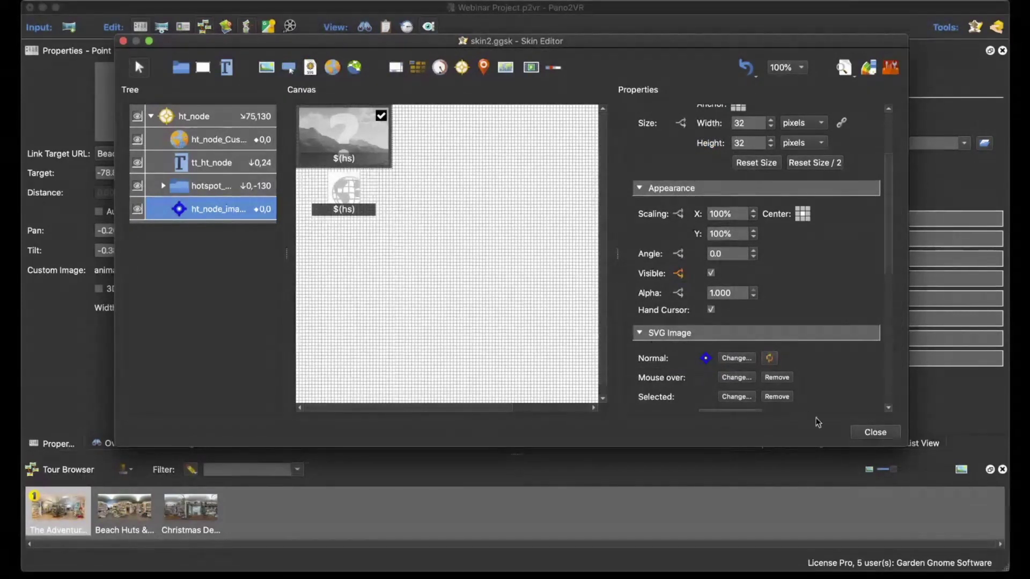
{"action": "left_click", "coordinate": [875, 432]}
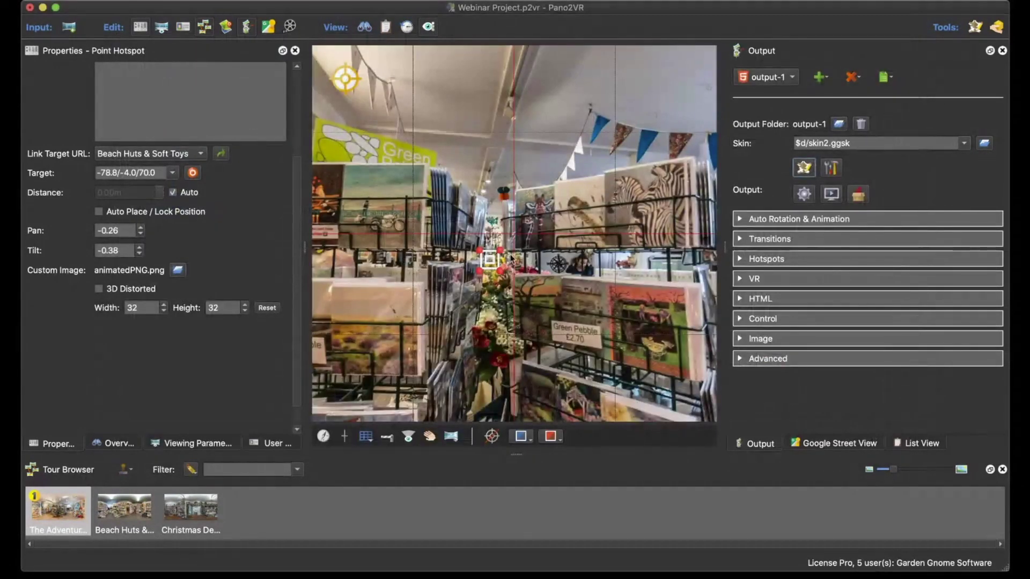
Regenerate the output, overwriting pano.xml, examine the animated PNG hotspot and its preview in the browser, and close the preview.
{"action": "mouse_move", "coordinate": [490, 266]}
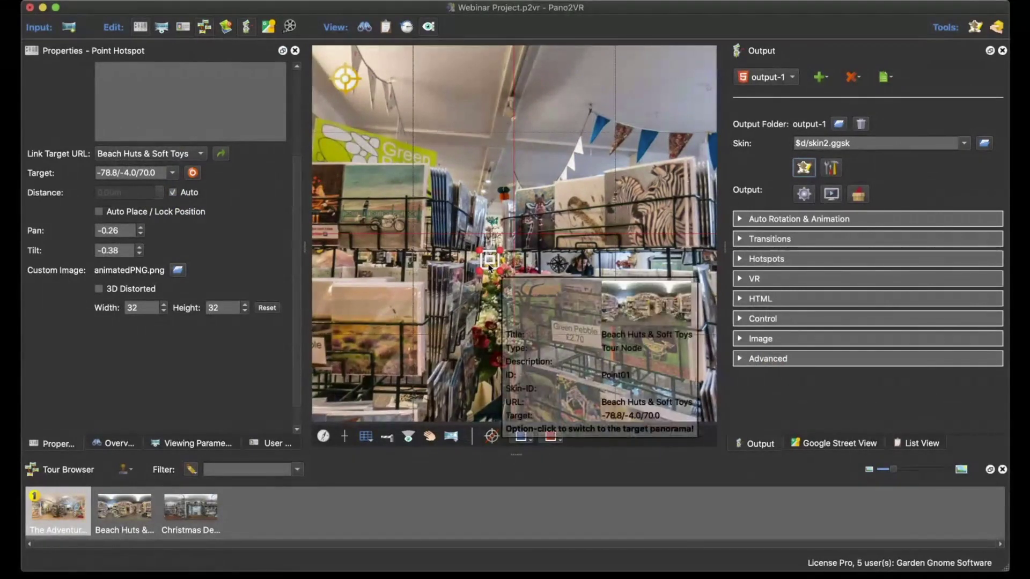
{"action": "left_click", "coordinate": [442, 296]}
{"action": "left_click", "coordinate": [803, 194]}
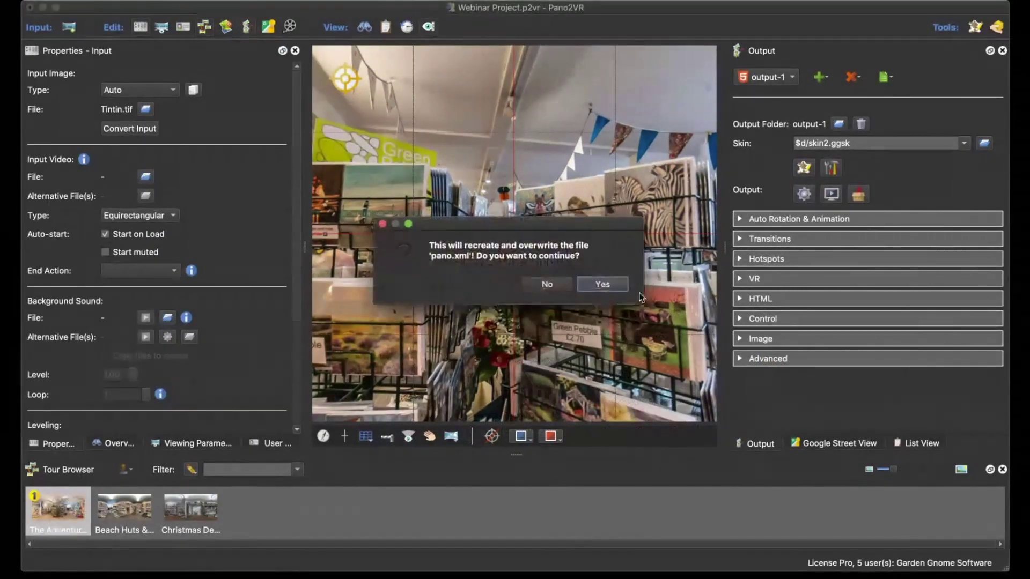
{"action": "left_click", "coordinate": [600, 284]}
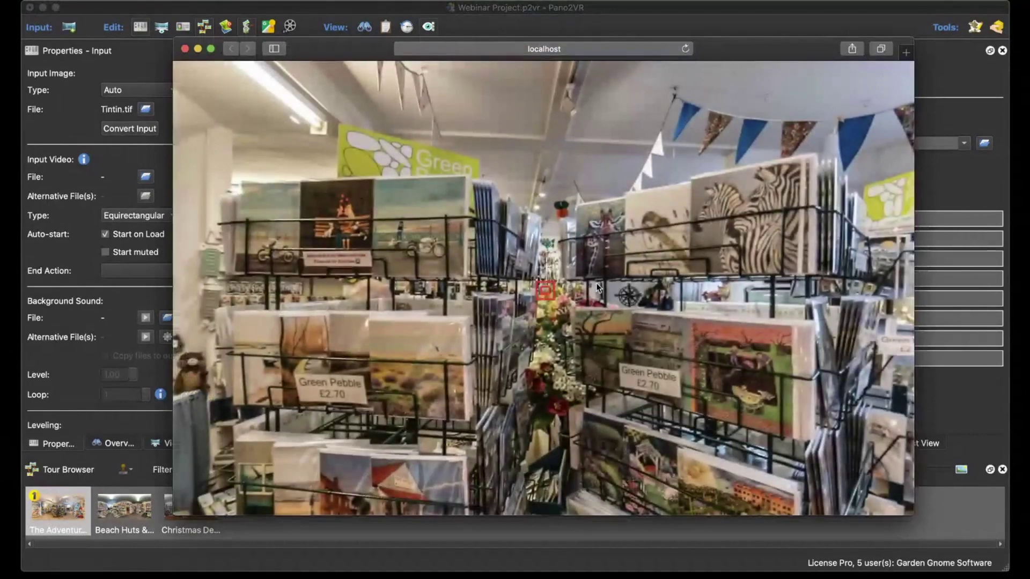
{"action": "mouse_move", "coordinate": [543, 298]}
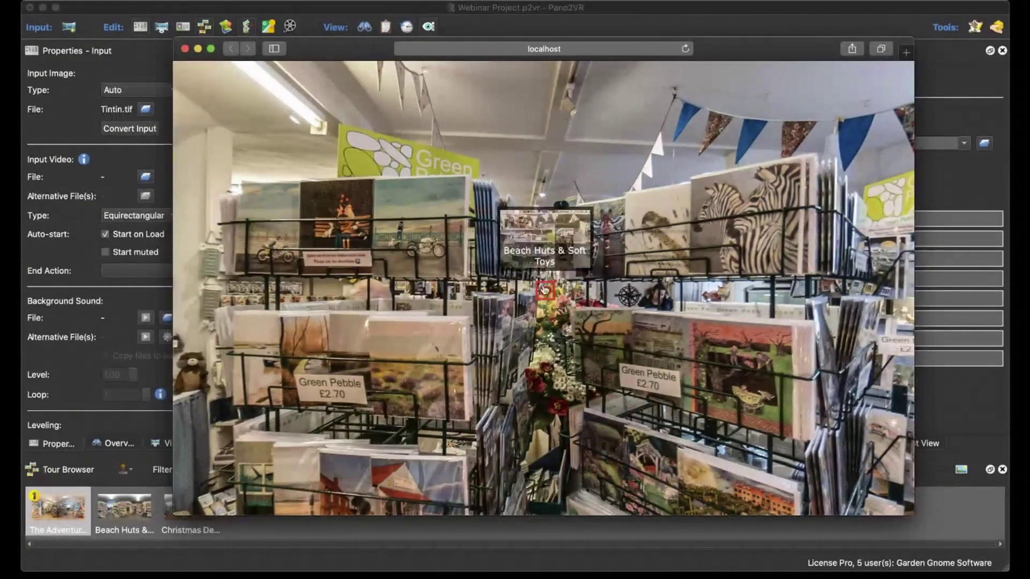
{"action": "left_click", "coordinate": [184, 49]}
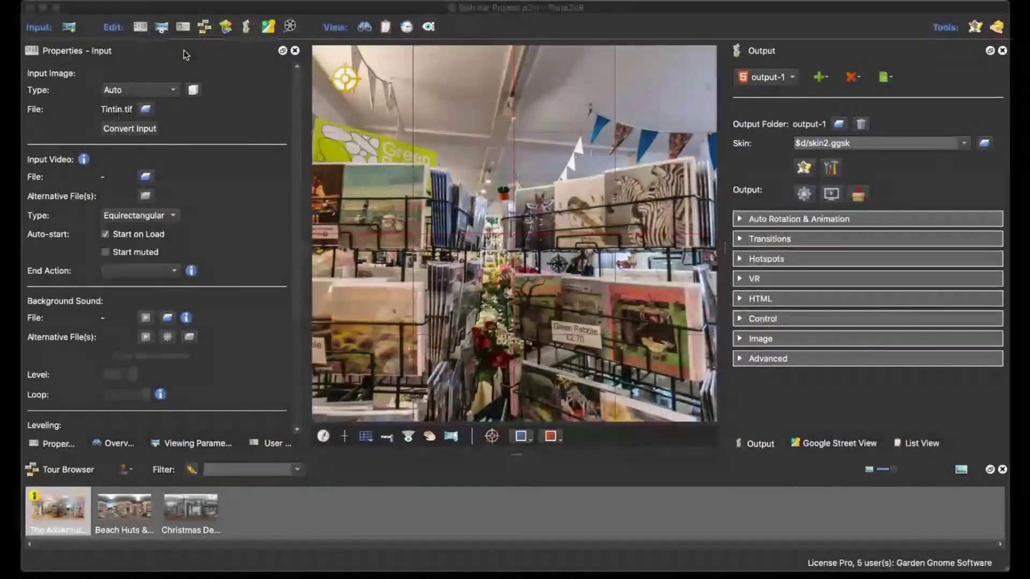
Open the skin in the Skin Editor and review ht_node_image's SVG Image settings and the files offered for its Normal image, cancelling the file selection.
{"action": "left_click", "coordinate": [803, 167]}
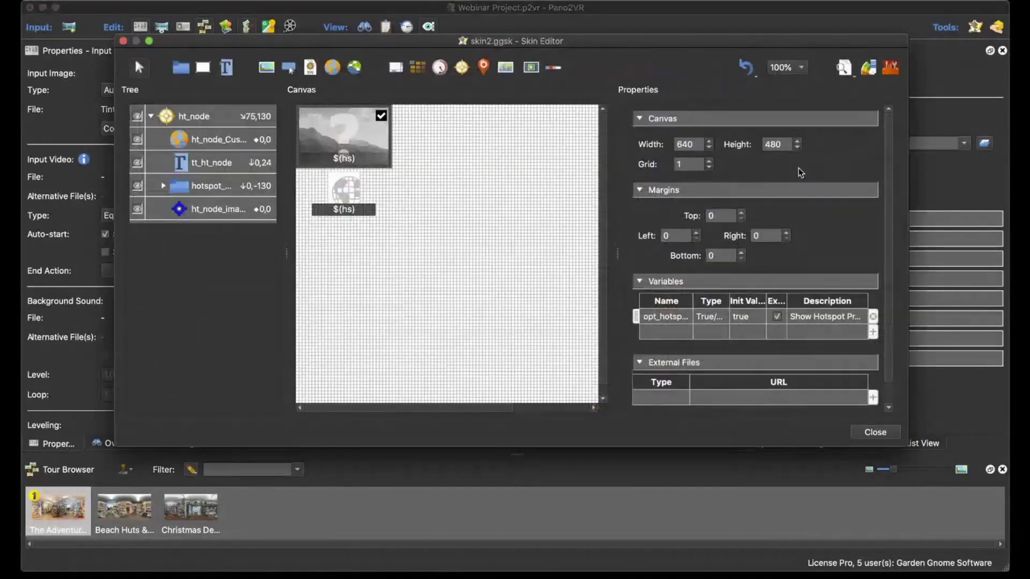
{"action": "left_click", "coordinate": [213, 118]}
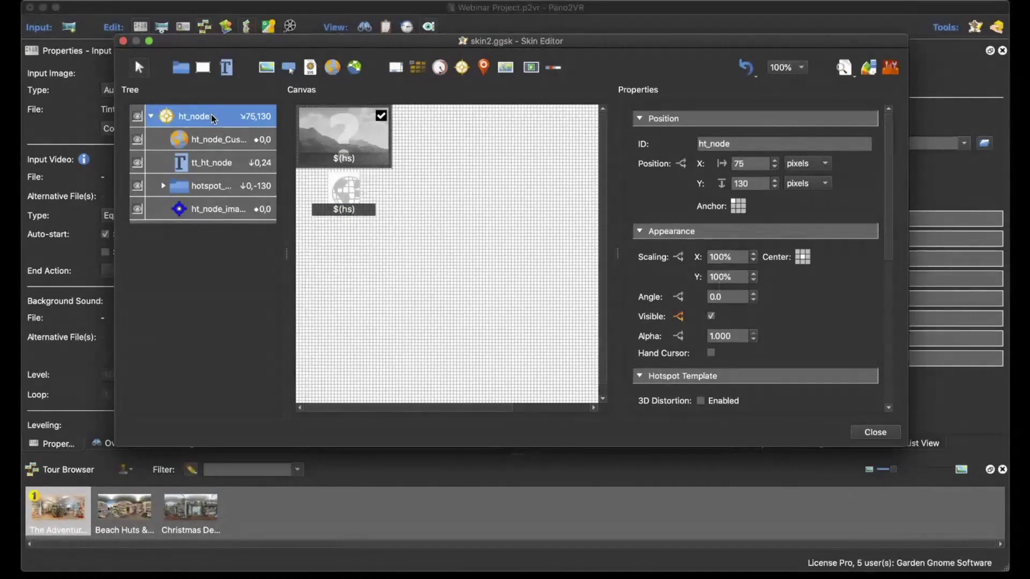
{"action": "left_click", "coordinate": [203, 208]}
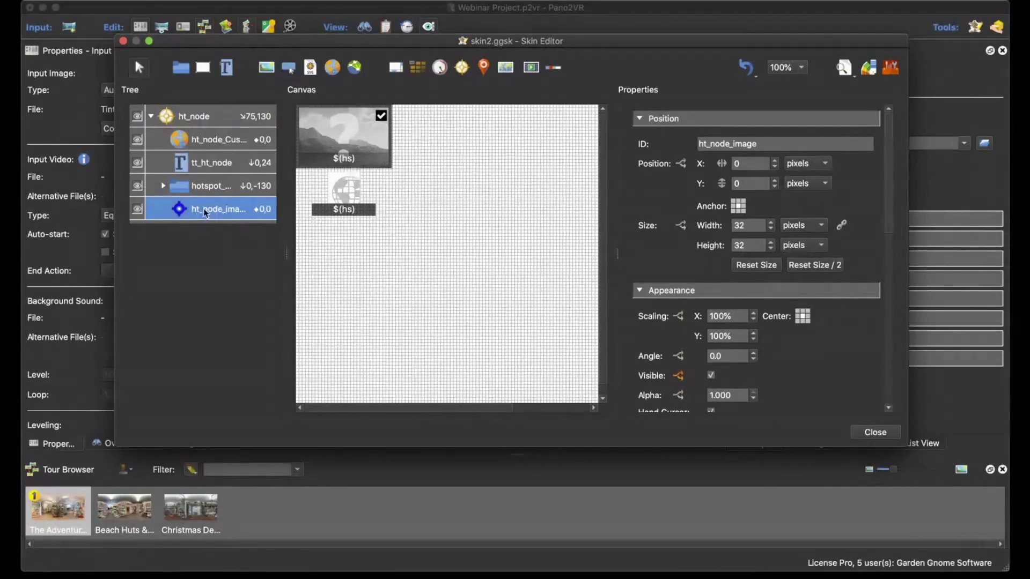
{"action": "scroll", "coordinate": [855, 352], "scroll_direction": "down", "scroll_amount": 5}
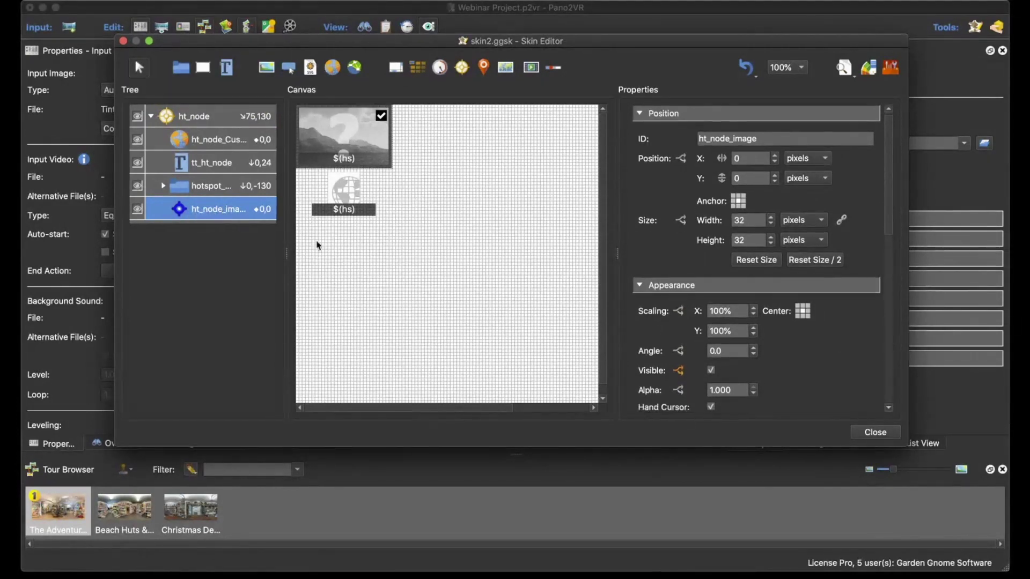
{"action": "scroll", "coordinate": [783, 314], "scroll_direction": "down", "scroll_amount": 2}
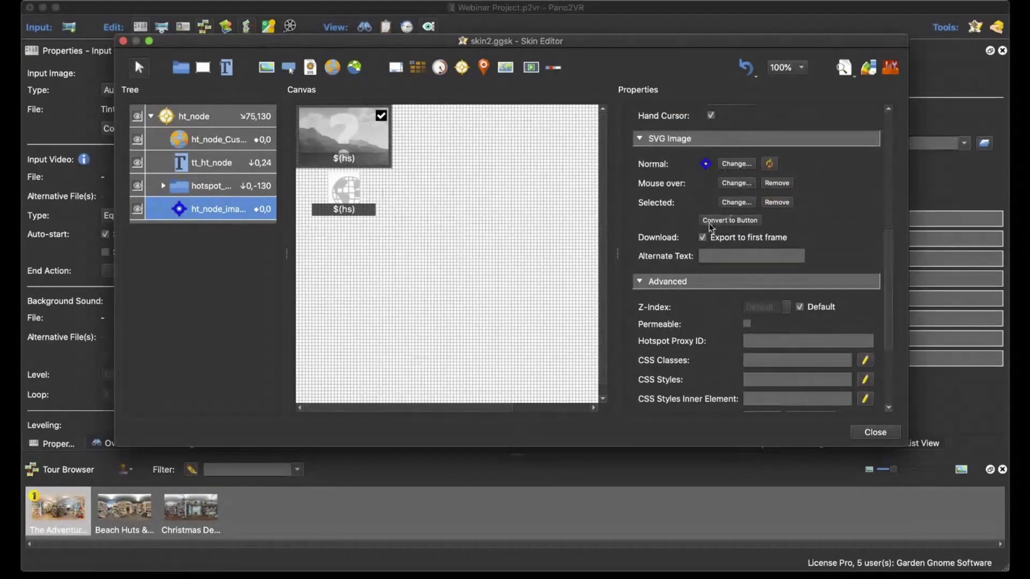
{"action": "scroll", "coordinate": [719, 225], "scroll_direction": "up", "scroll_amount": 2}
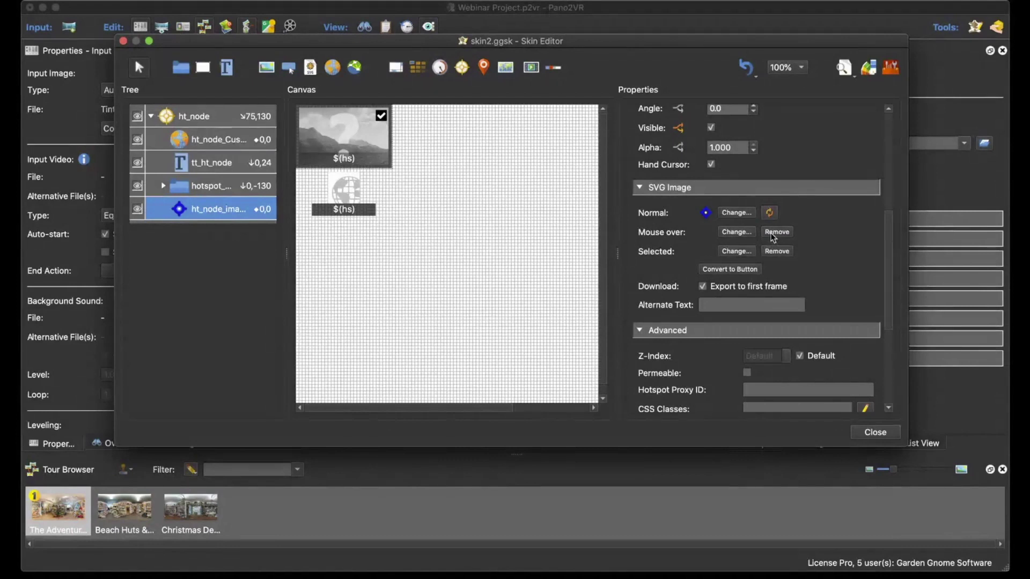
{"action": "left_click", "coordinate": [741, 215]}
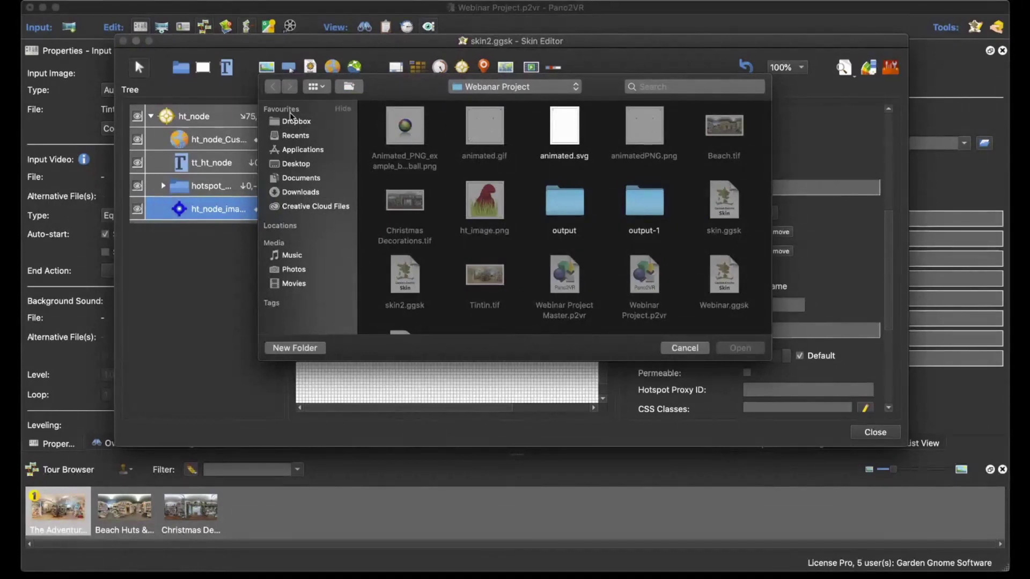
{"action": "left_click", "coordinate": [678, 349]}
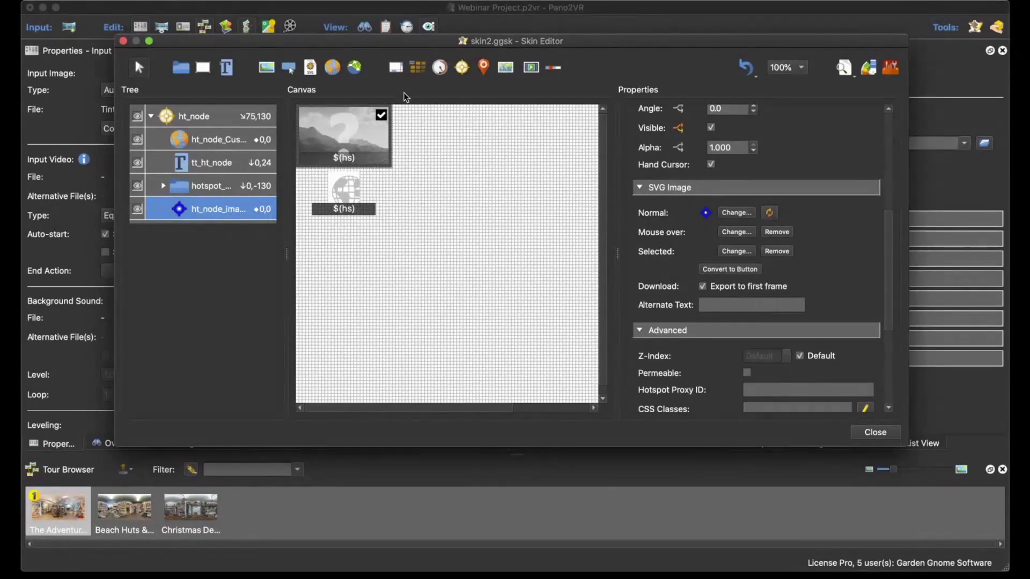
Add ht_image.png to the skin canvas as an image element, reset it to half size, and move it to about X 5, Y 15.
{"action": "left_click", "coordinate": [269, 72]}
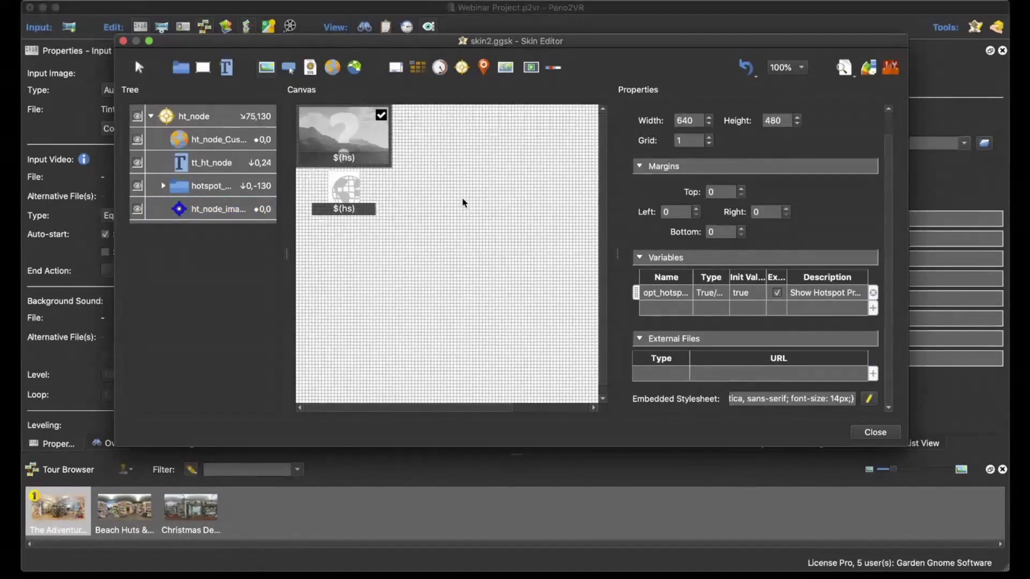
{"action": "left_click", "coordinate": [464, 203]}
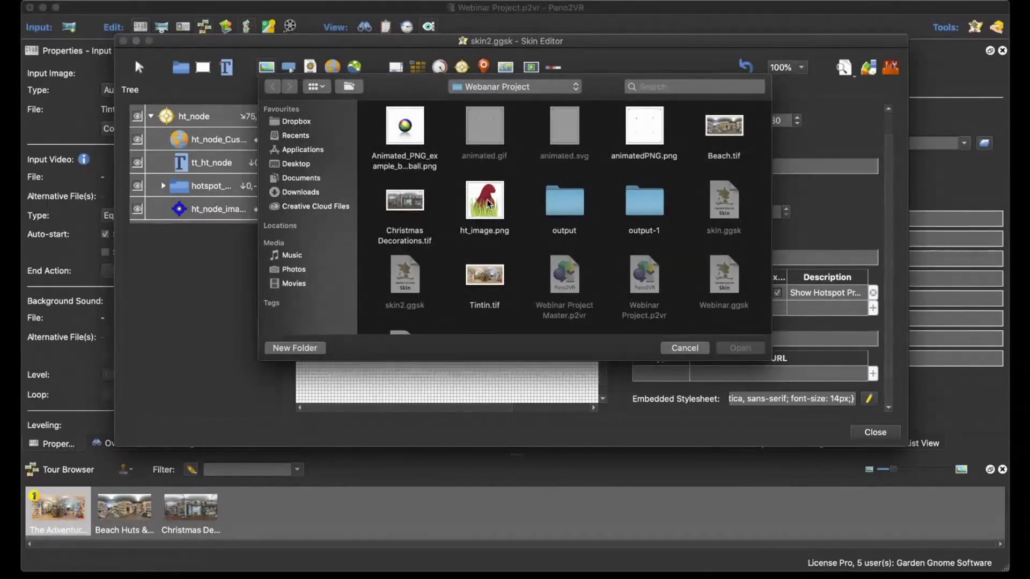
{"action": "left_click", "coordinate": [488, 203]}
{"action": "left_click", "coordinate": [740, 348]}
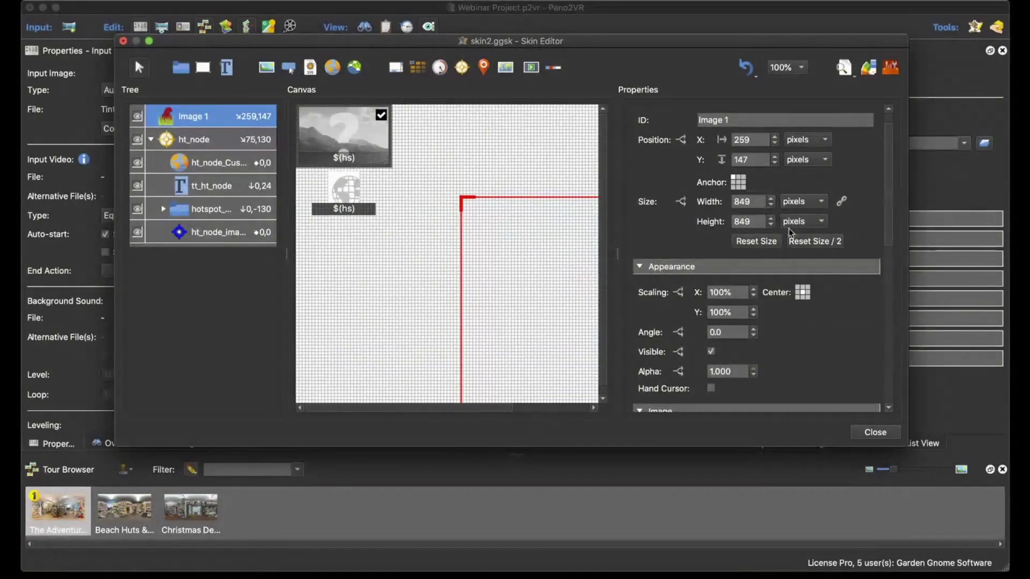
{"action": "left_click", "coordinate": [805, 241]}
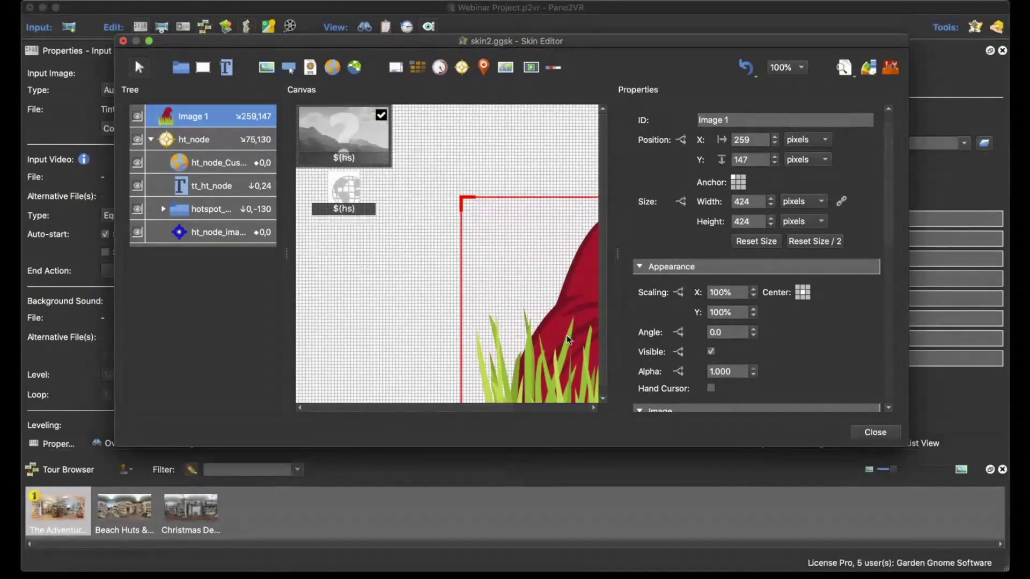
{"action": "left_click_drag", "start_coordinate": [417, 222], "coordinate": [406, 248]}
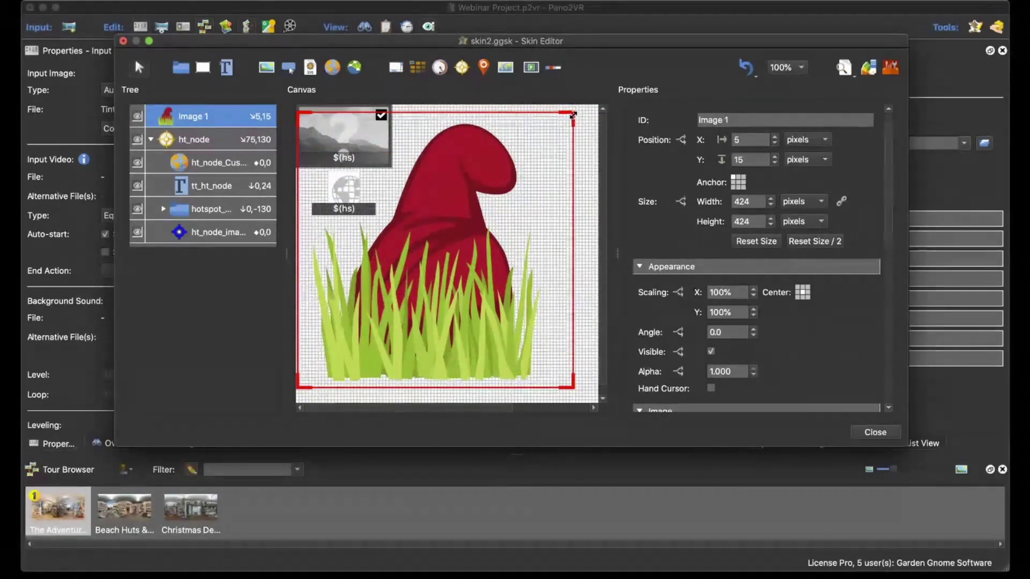
Resize the gnome image proportionally to 40 × 40 pixels and move it beside the hotspot template at about X 201, Y 143.
{"action": "left_click_drag", "start_coordinate": [573, 112], "coordinate": [525, 214]}
{"action": "key", "text": "super+z"}
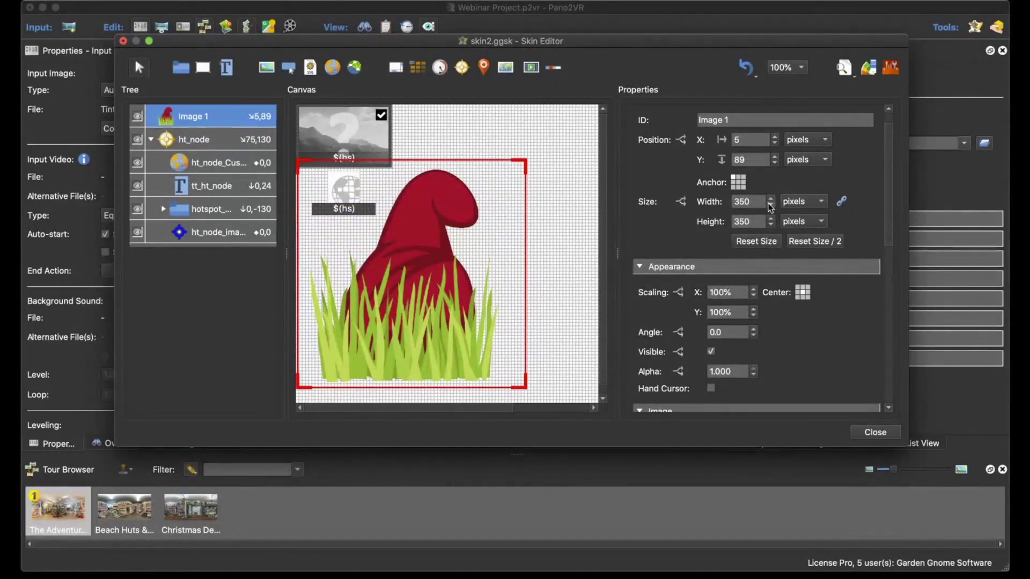
{"action": "double_click", "coordinate": [753, 201]}
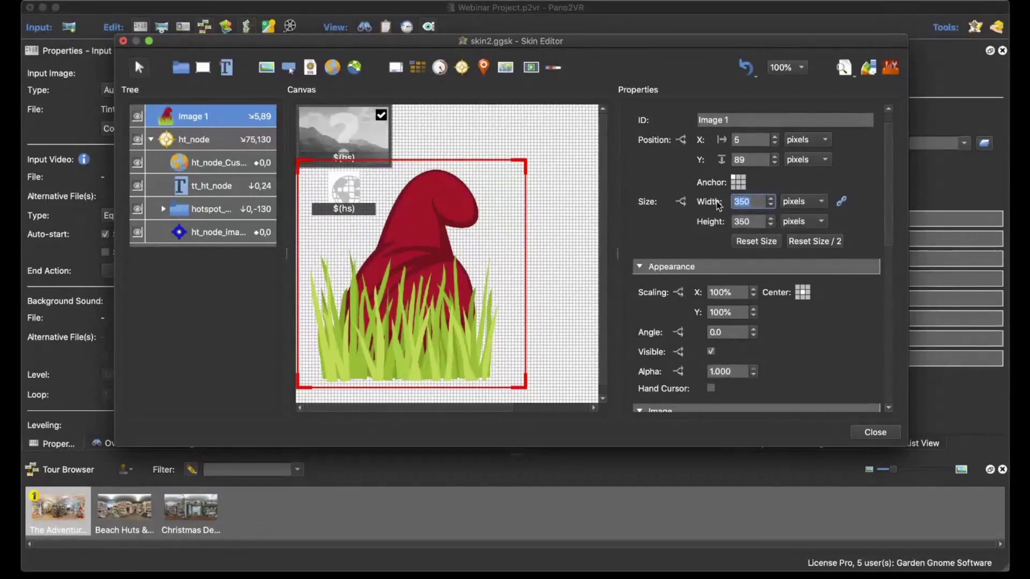
{"action": "type", "text": "40"}
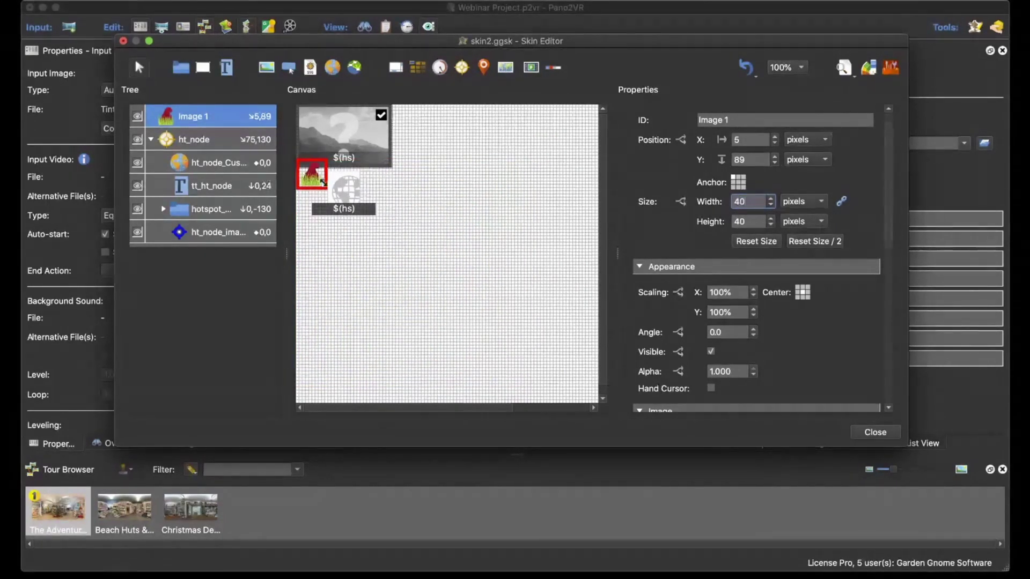
{"action": "left_click_drag", "start_coordinate": [321, 179], "coordinate": [447, 213]}
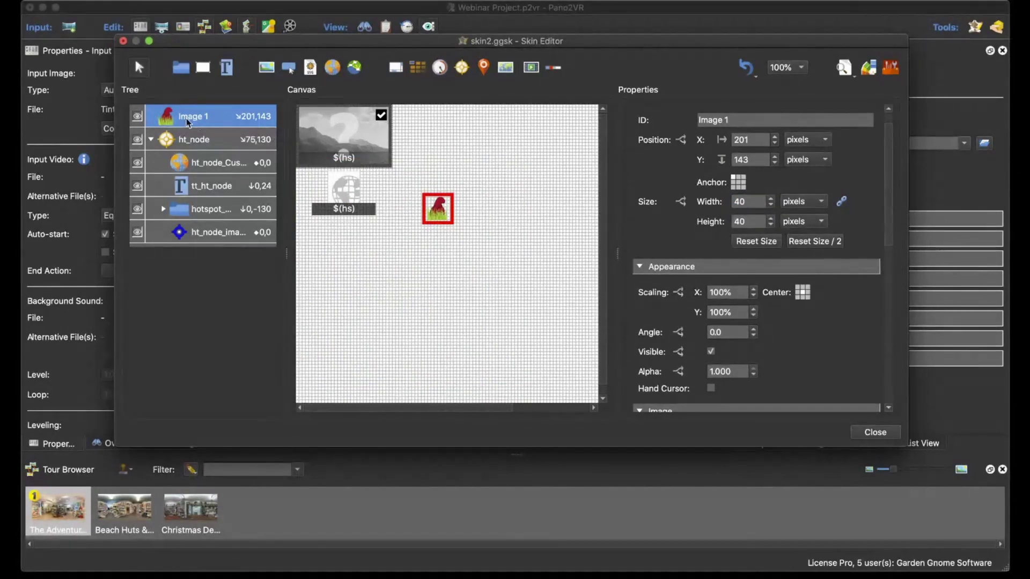
Give the gnome image the ID ht_node_image and delete the SVG element of the same name from the ht_node template.
{"action": "scroll", "coordinate": [772, 241], "scroll_direction": "up", "scroll_amount": 1}
{"action": "left_click_drag", "start_coordinate": [758, 143], "coordinate": [679, 146]}
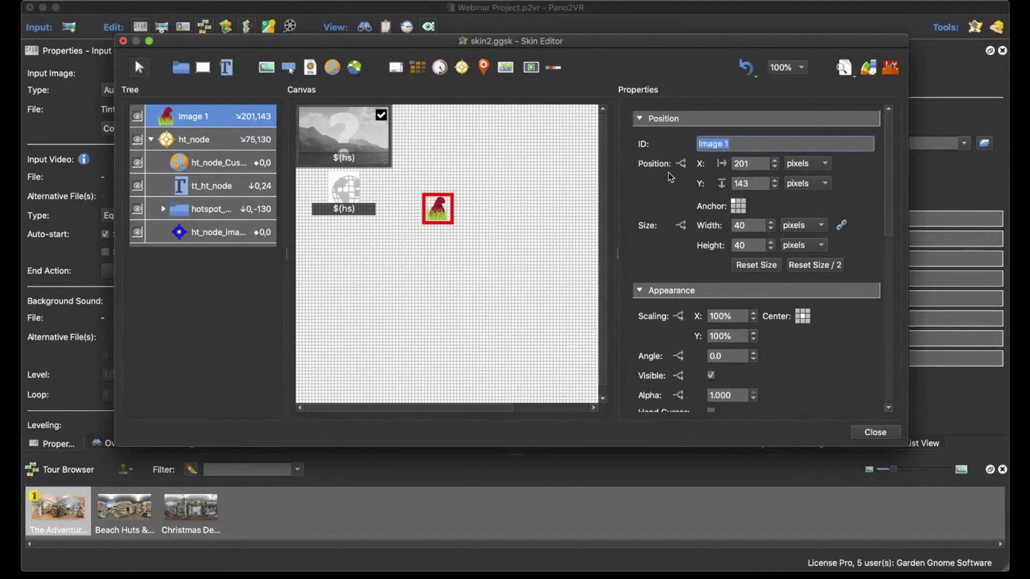
{"action": "type", "text": "ht_node_image"}
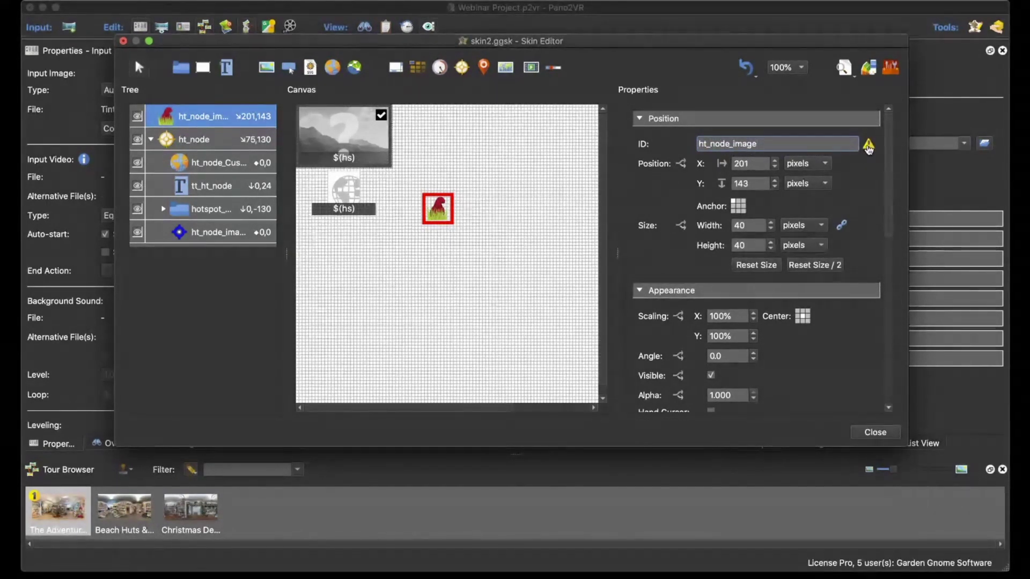
{"action": "mouse_move", "coordinate": [868, 149]}
{"action": "left_click", "coordinate": [213, 235]}
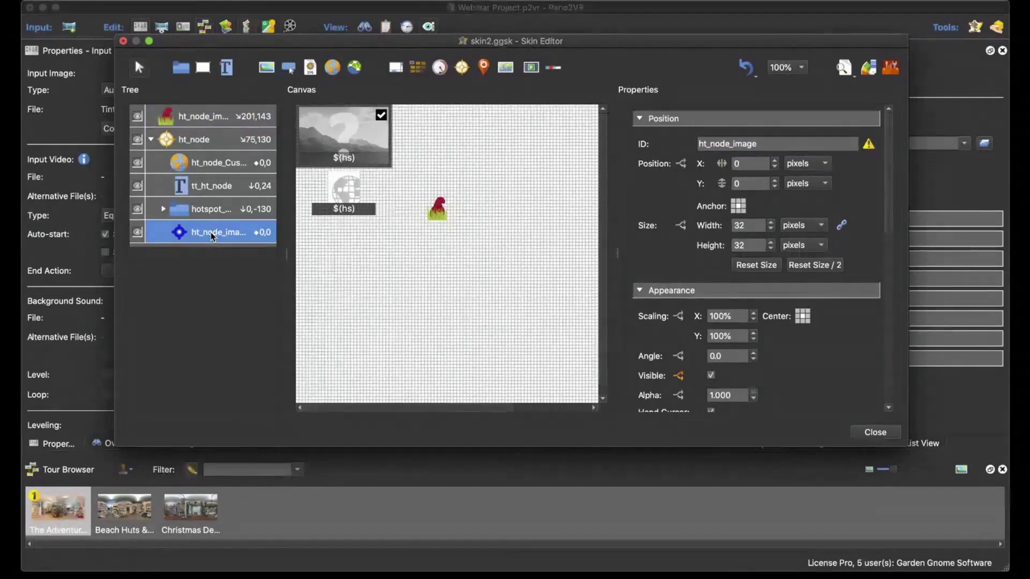
{"action": "key", "text": "Delete"}
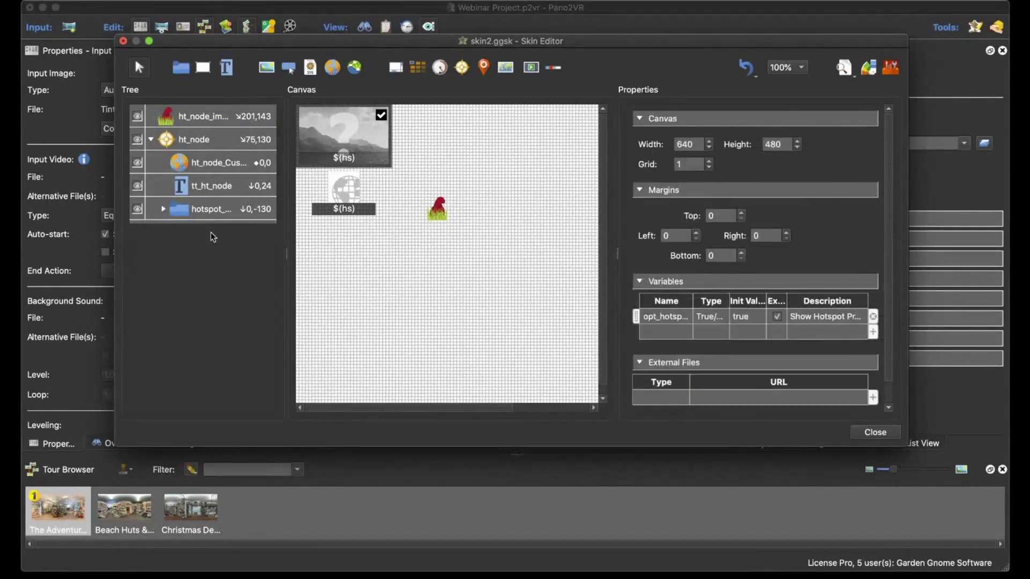
Nest the gnome image inside the ht_node hotspot template, ordered between tt_ht_node and the hotspot preview container.
{"action": "left_click", "coordinate": [194, 122]}
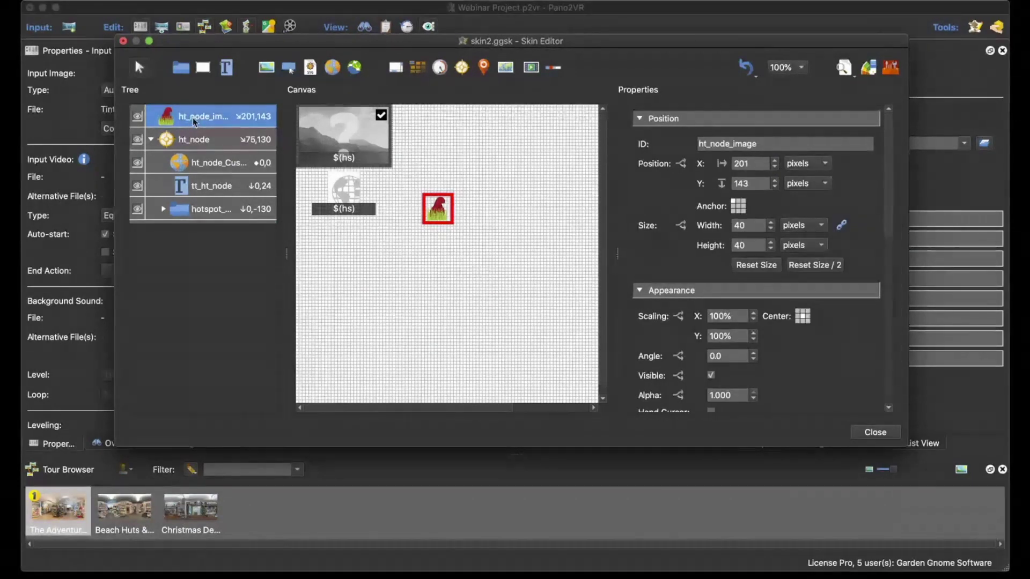
{"action": "left_click_drag", "start_coordinate": [194, 122], "coordinate": [198, 155]}
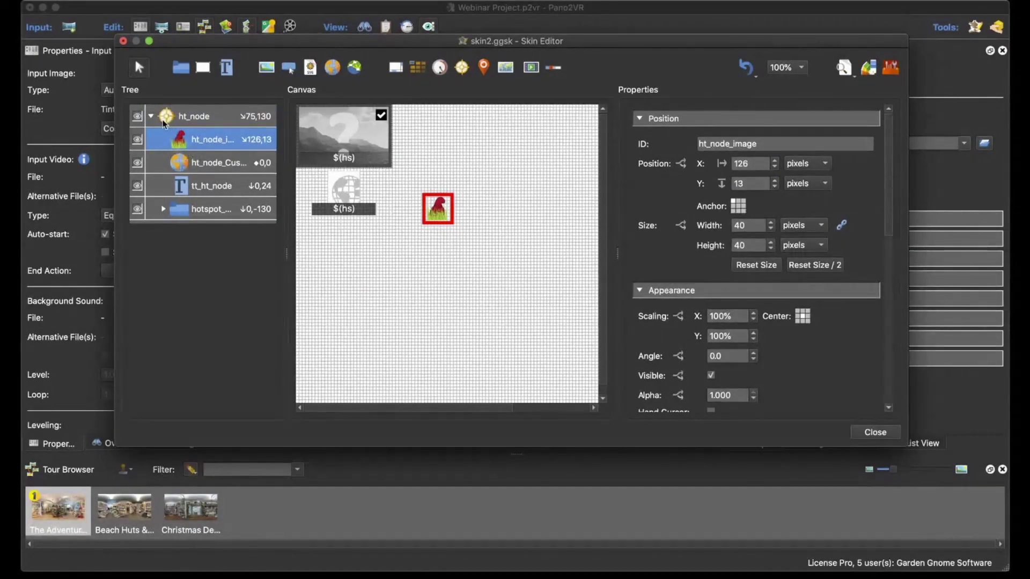
{"action": "left_click_drag", "start_coordinate": [209, 145], "coordinate": [211, 200]}
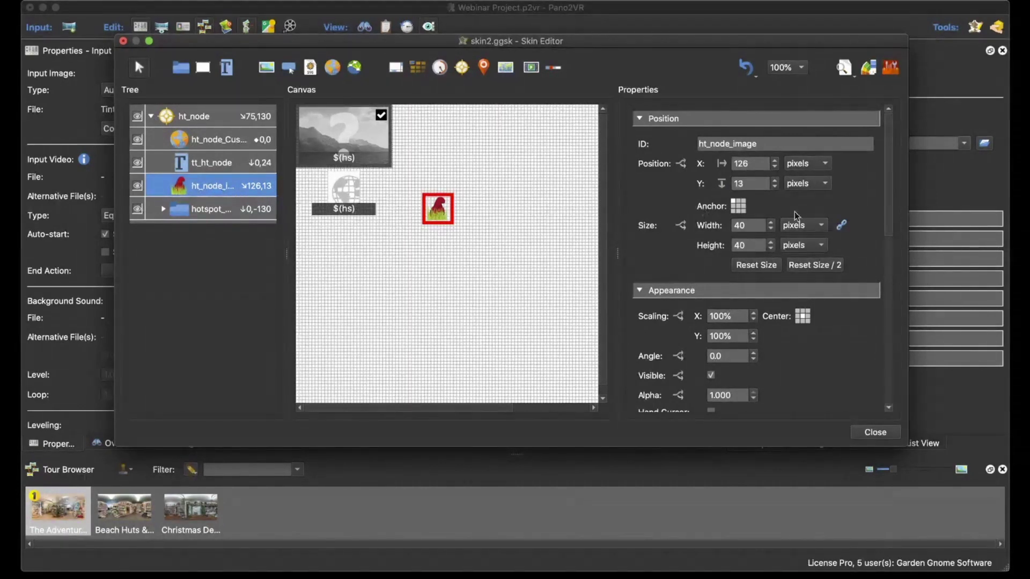
Anchor the gnome image to the centre of ht_node at X 0, Y 0, and close the Skin Editor, saving the skin changes.
{"action": "left_click", "coordinate": [738, 207]}
{"action": "double_click", "coordinate": [748, 163]}
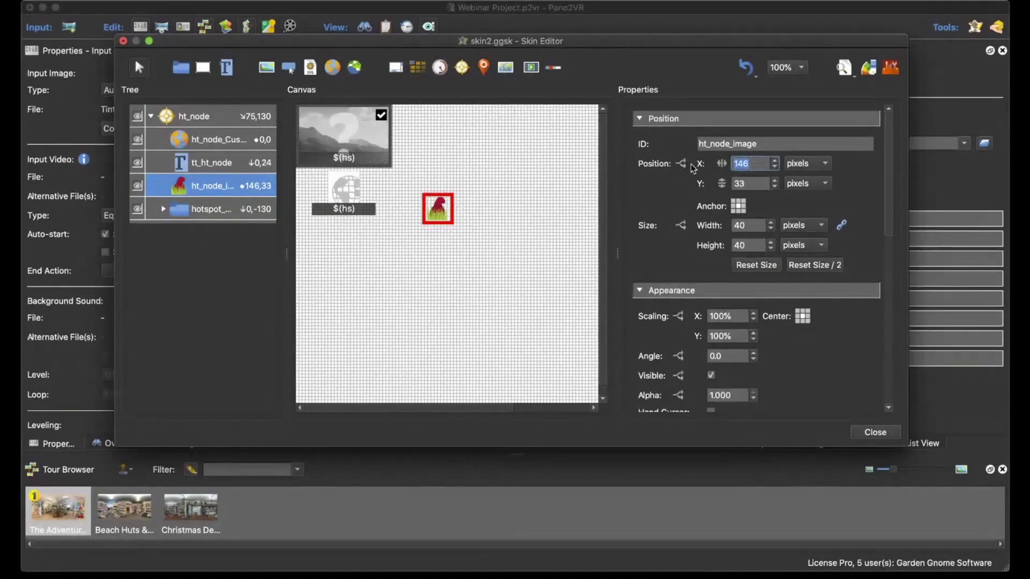
{"action": "type", "text": "0"}
{"action": "key", "text": "Tab"}
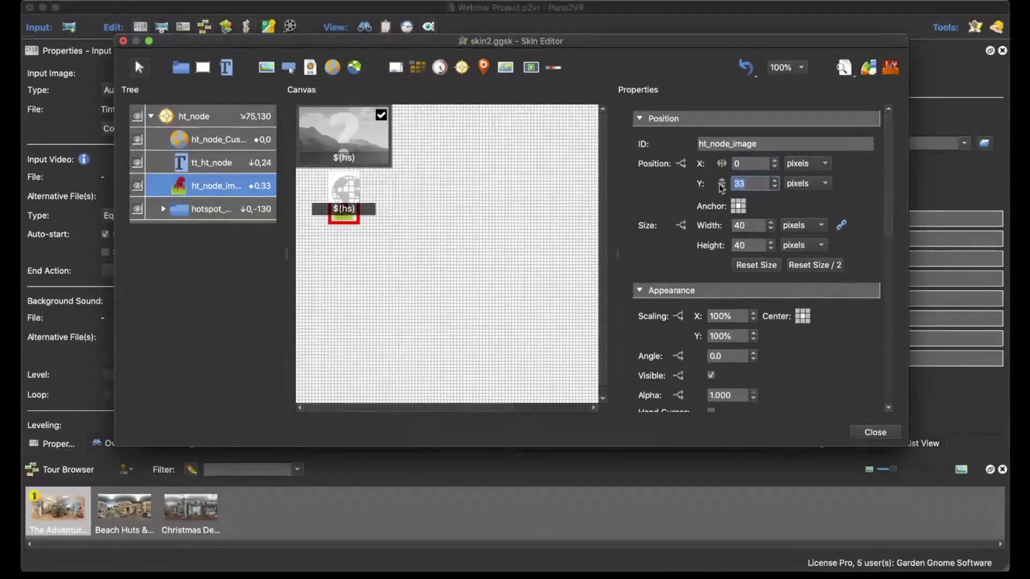
{"action": "type", "text": "0"}
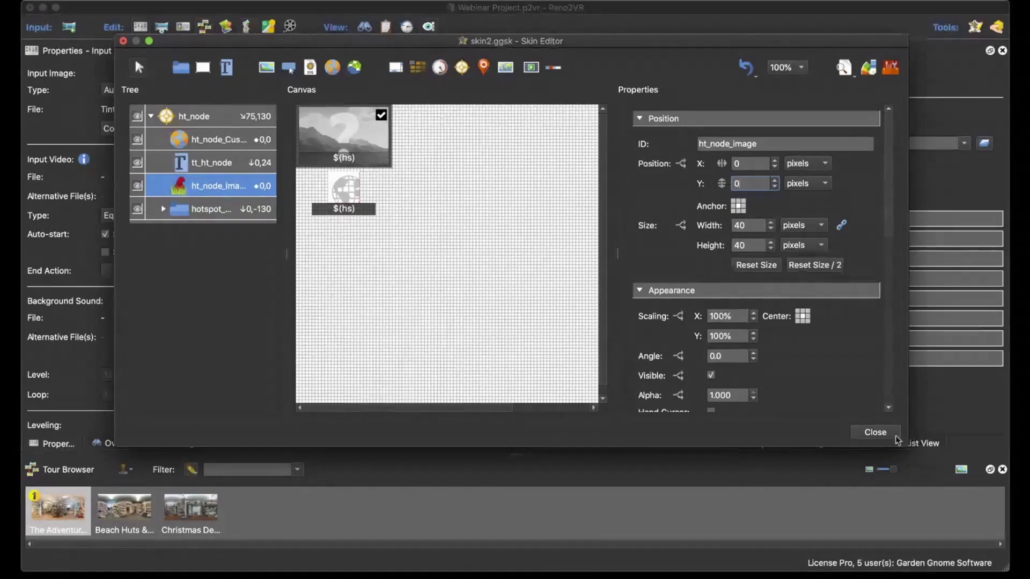
{"action": "left_click", "coordinate": [876, 434]}
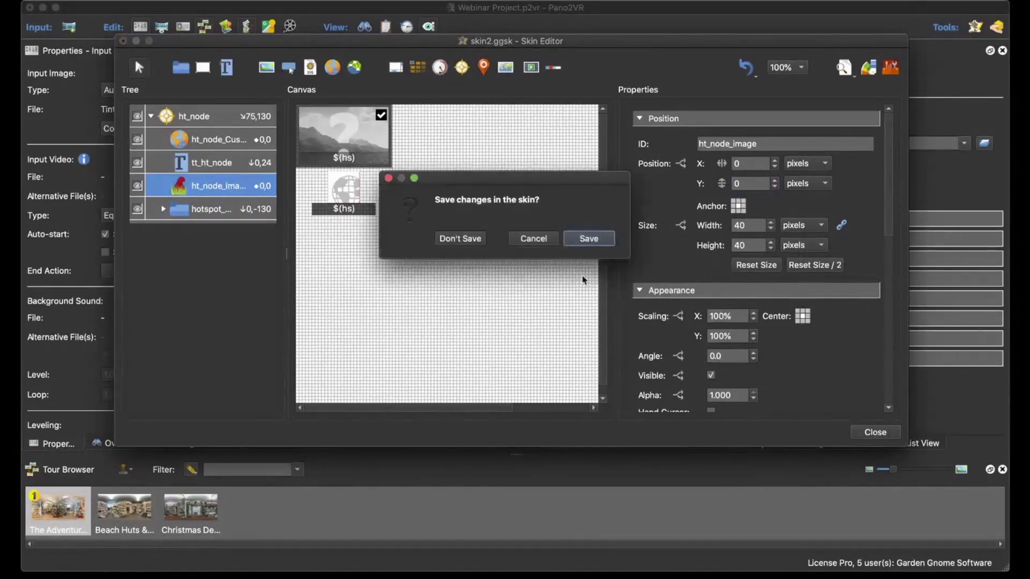
{"action": "left_click", "coordinate": [592, 240]}
Regenerate the output, overwriting pano.xml, and test the gnome hotspots and their previews by travelling between the panoramas in the browser.
{"action": "left_click", "coordinate": [804, 193]}
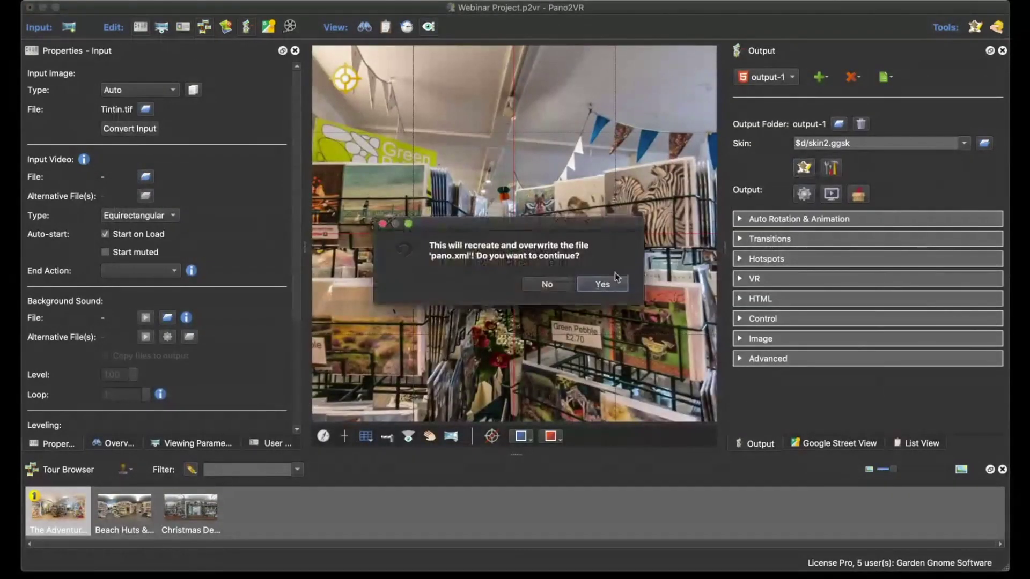
{"action": "left_click", "coordinate": [599, 280]}
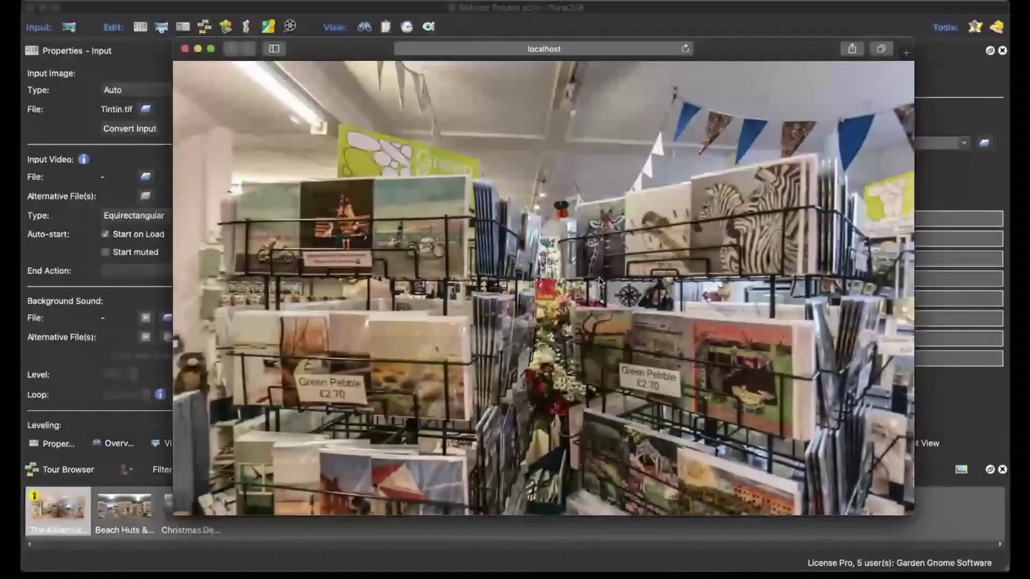
{"action": "left_click", "coordinate": [552, 298]}
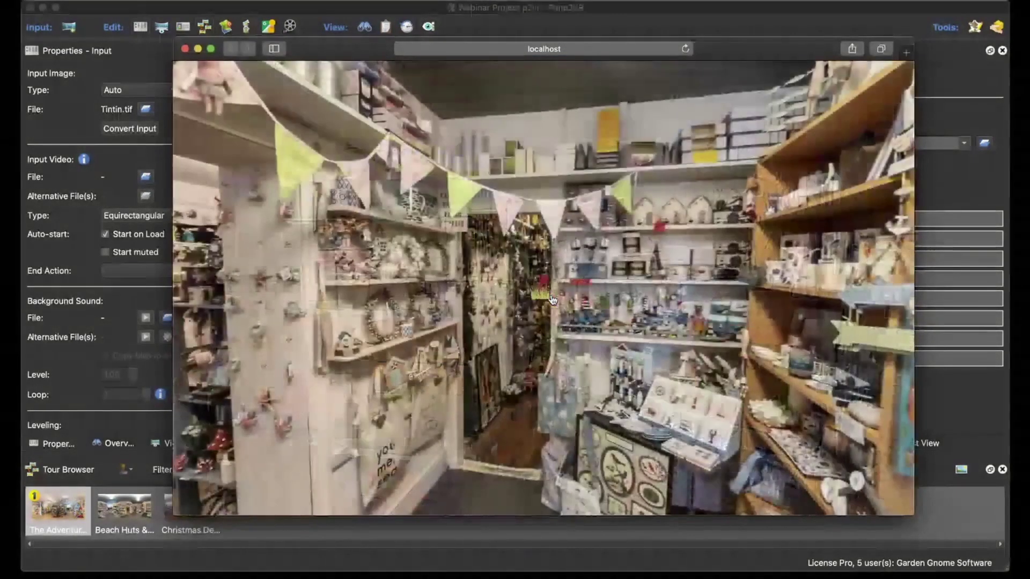
{"action": "left_click_drag", "start_coordinate": [552, 299], "coordinate": [760, 307]}
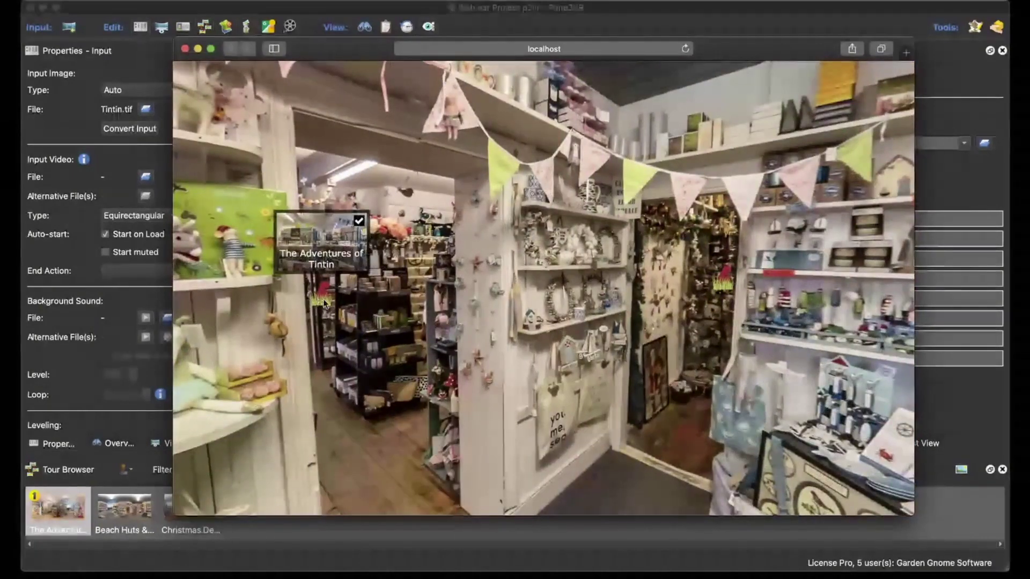
{"action": "mouse_move", "coordinate": [322, 303]}
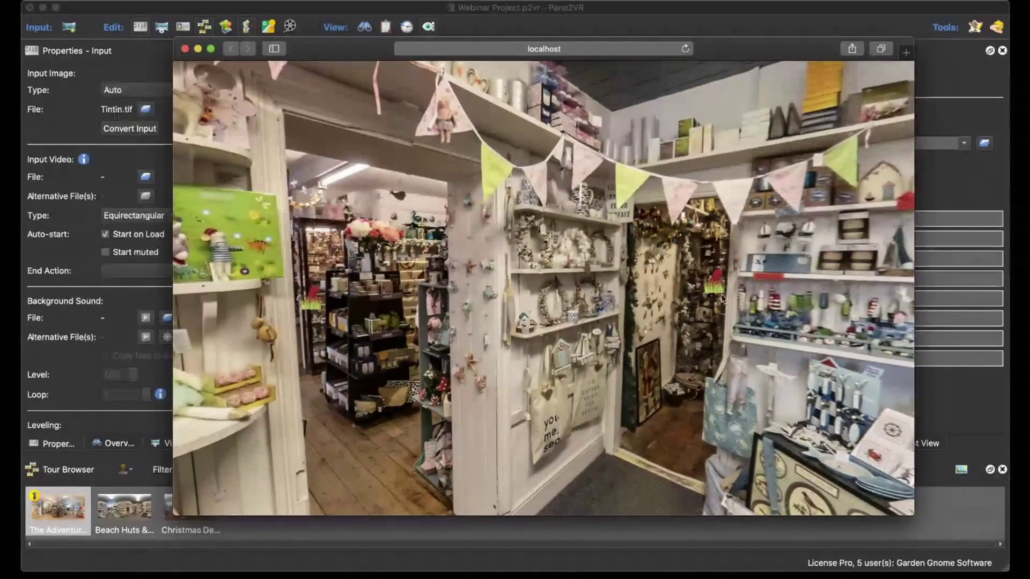
{"action": "left_click", "coordinate": [721, 300]}
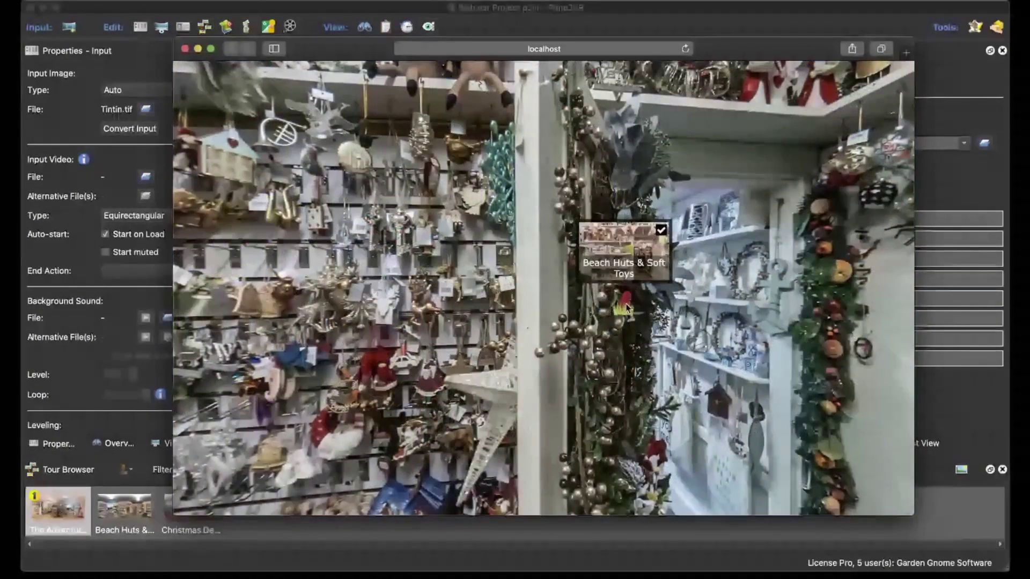
{"action": "left_click", "coordinate": [622, 307]}
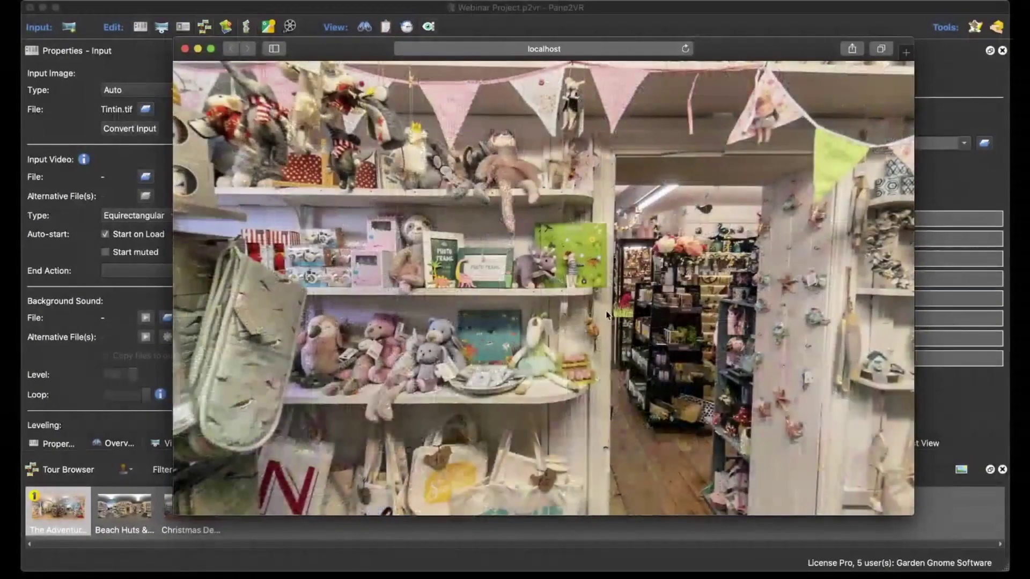
Travel through the hotspot to the greeting-card panorama in the browser, check its forward hotspot, and close the preview.
{"action": "left_click", "coordinate": [615, 305]}
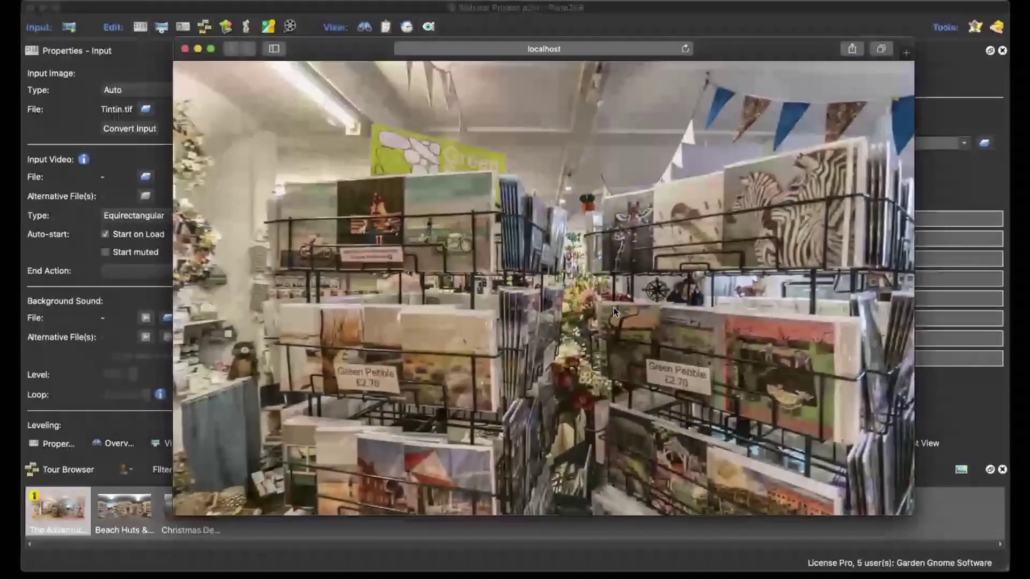
{"action": "mouse_move", "coordinate": [559, 284]}
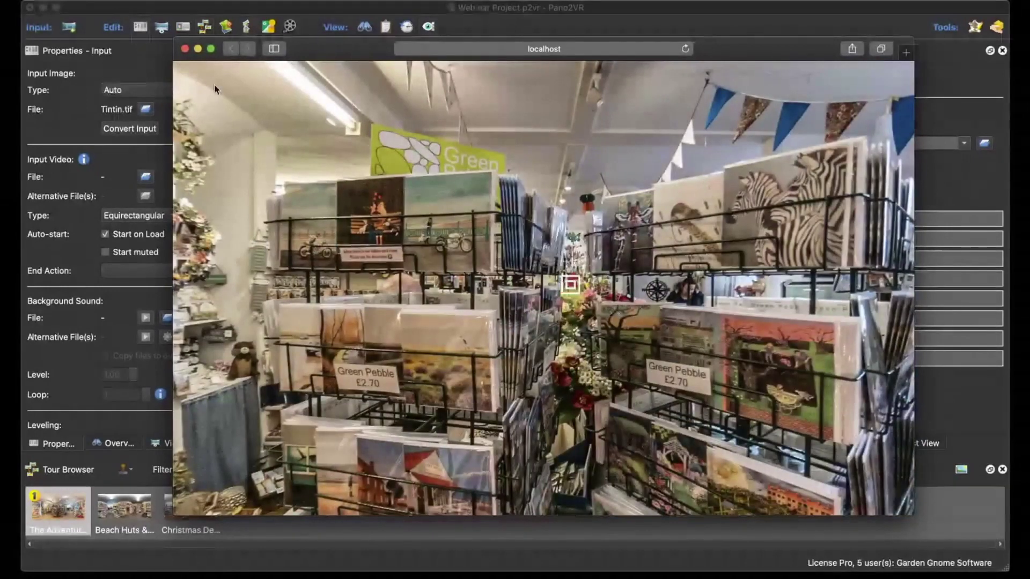
{"action": "left_click", "coordinate": [185, 48]}
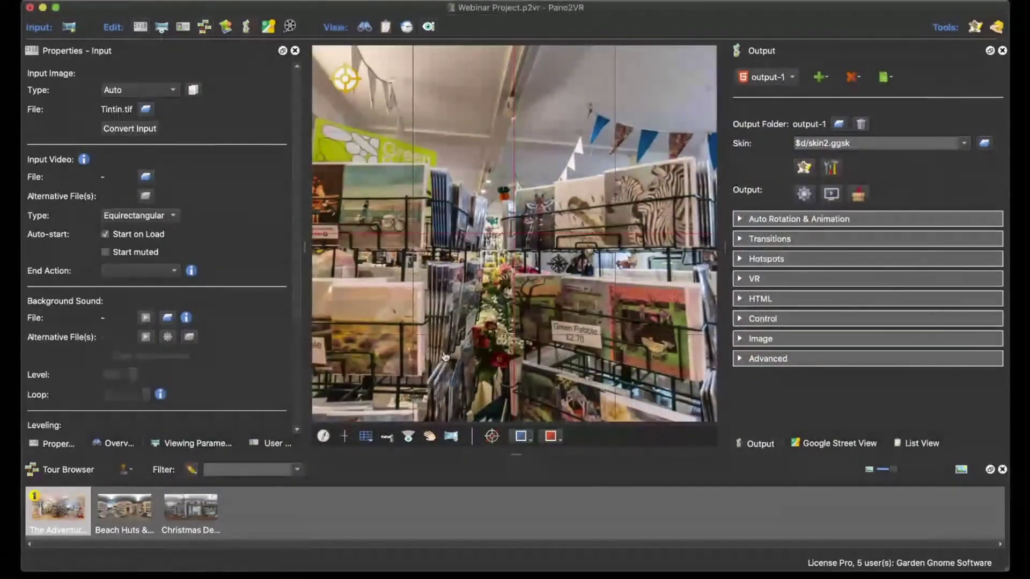
Clear the custom image from the Point01 hotspot that links to Beach Huts & Soft Toys.
{"action": "left_click", "coordinate": [490, 262]}
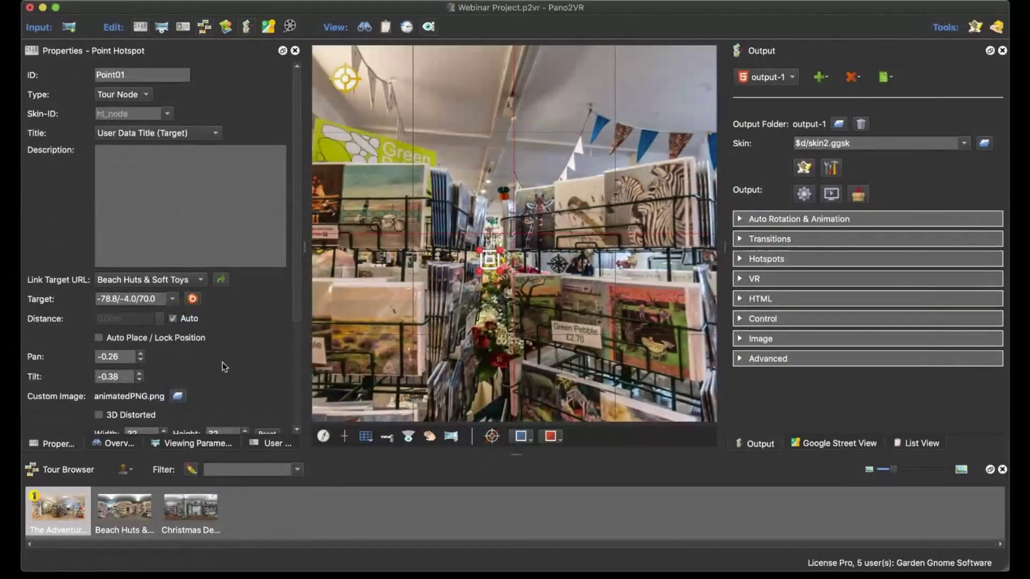
{"action": "scroll", "coordinate": [222, 362], "scroll_direction": "down", "scroll_amount": 5}
{"action": "right_click", "coordinate": [139, 260]}
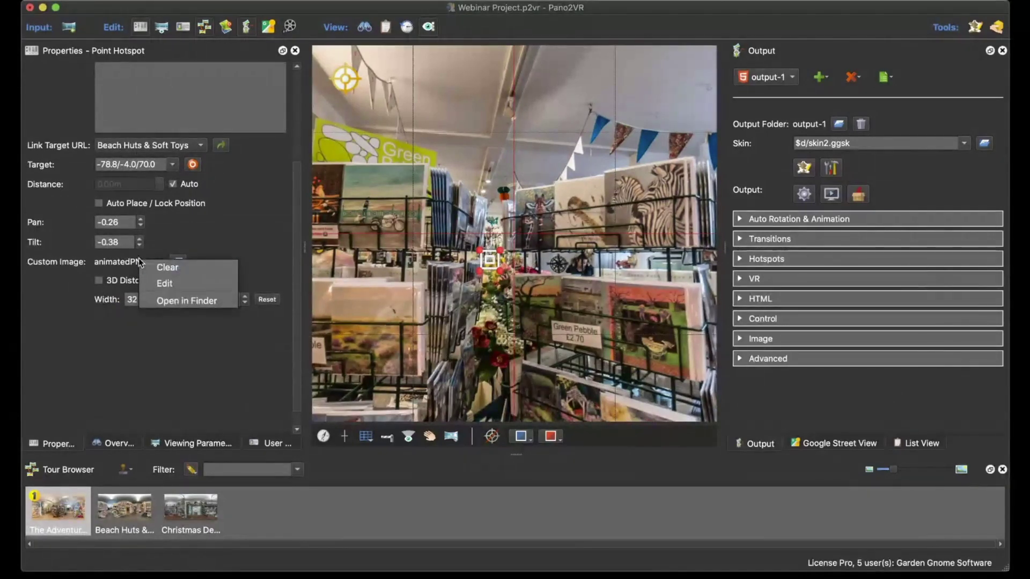
{"action": "left_click", "coordinate": [167, 267]}
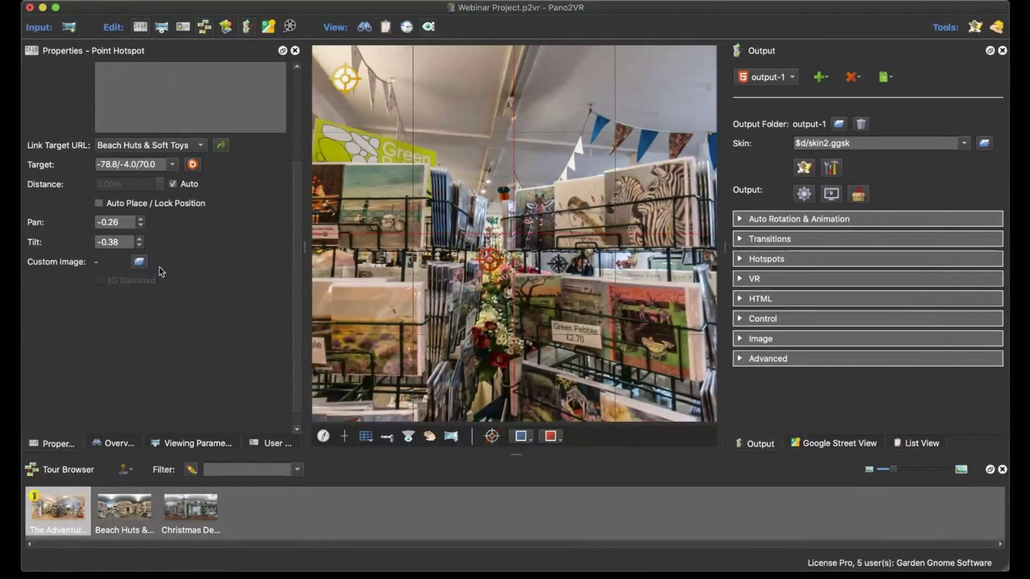
Regenerate the output, overwriting pano.xml, check the hotspot in the browser, and close the preview.
{"action": "left_click", "coordinate": [804, 193]}
{"action": "left_click", "coordinate": [615, 285]}
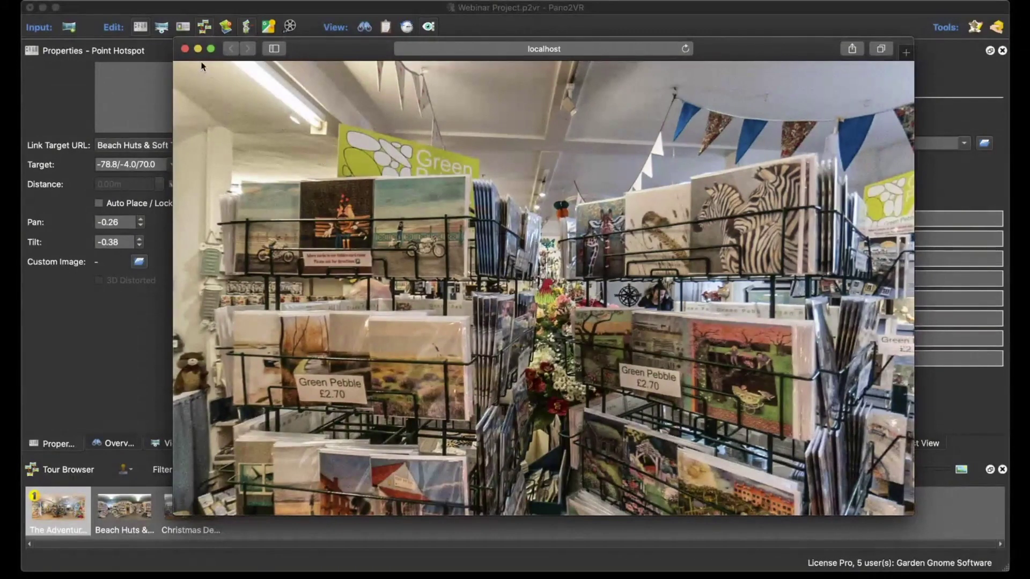
{"action": "left_click", "coordinate": [184, 49]}
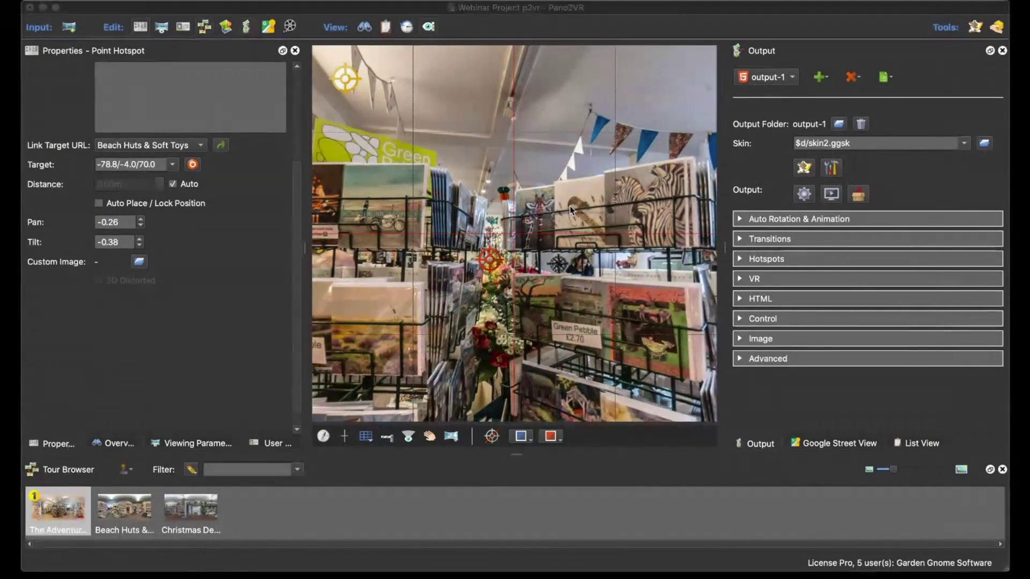
Open skin2.ggsk in the Skin Editor and delete the ht_node template and the hotspot preview variable.
{"action": "left_click", "coordinate": [803, 168]}
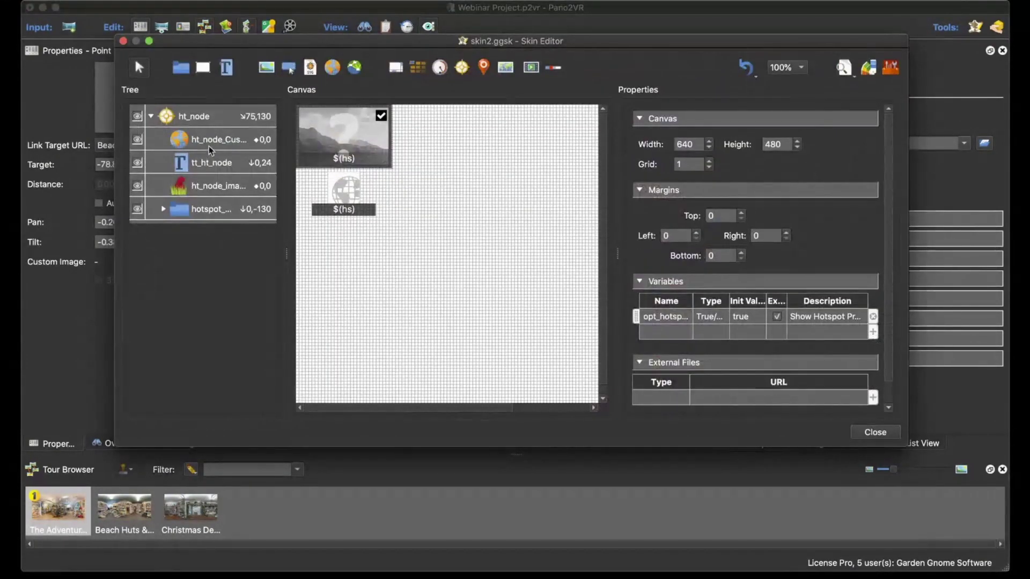
{"action": "left_click", "coordinate": [210, 116]}
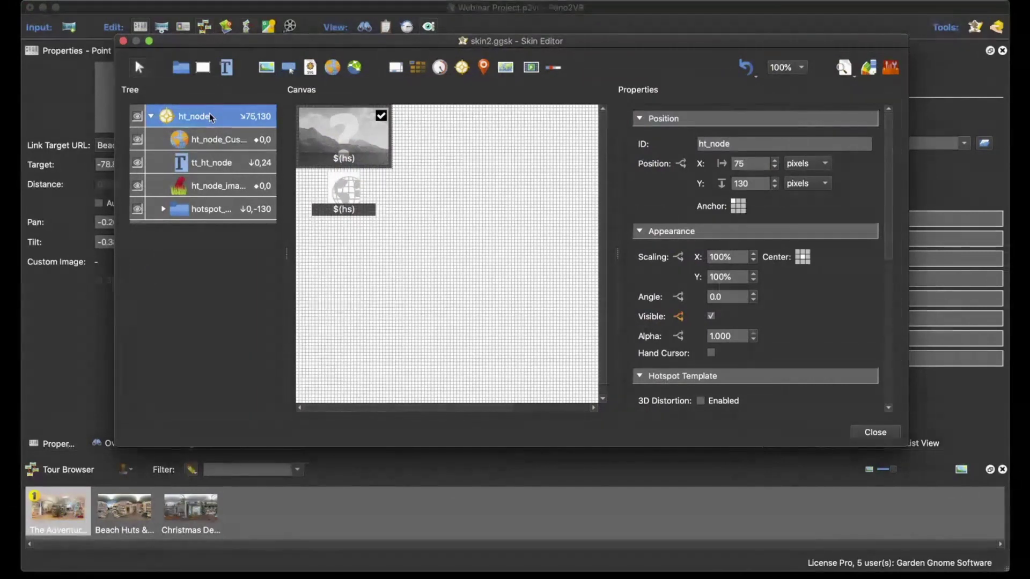
{"action": "key", "text": "Delete"}
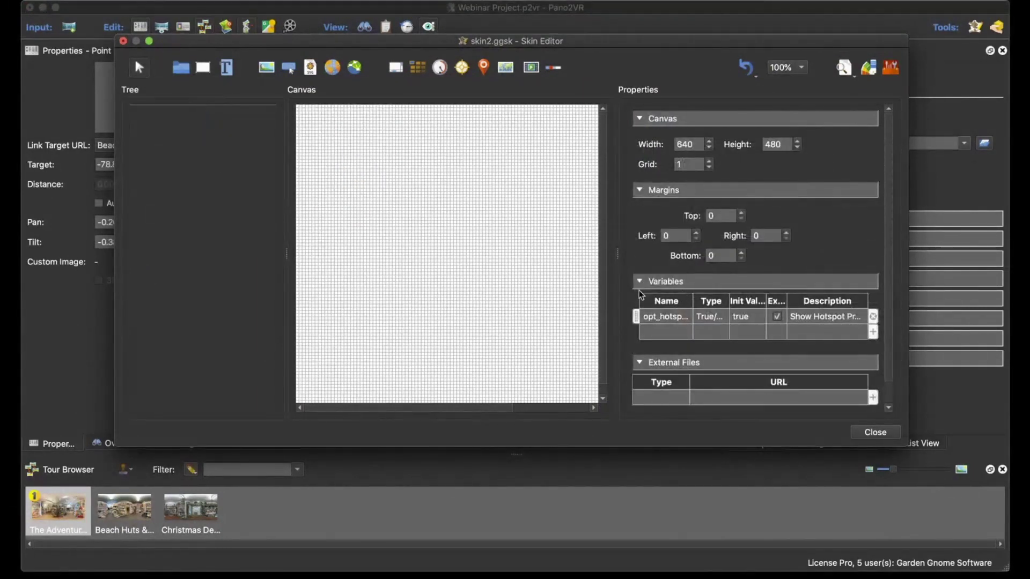
{"action": "left_click", "coordinate": [872, 317]}
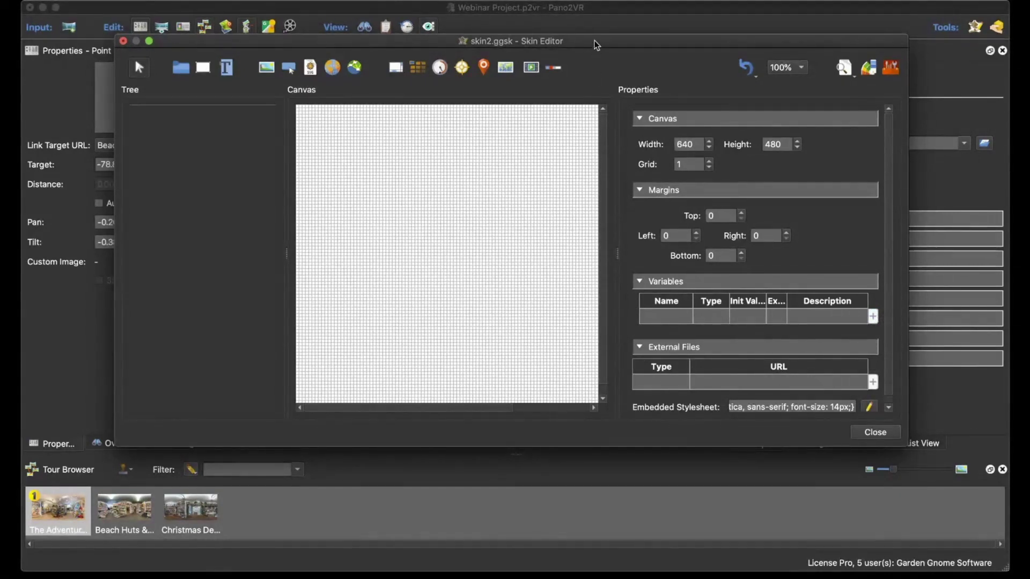
Add the image ht_image.png to the empty skin canvas.
{"action": "left_click_drag", "start_coordinate": [594, 42], "coordinate": [610, 102]}
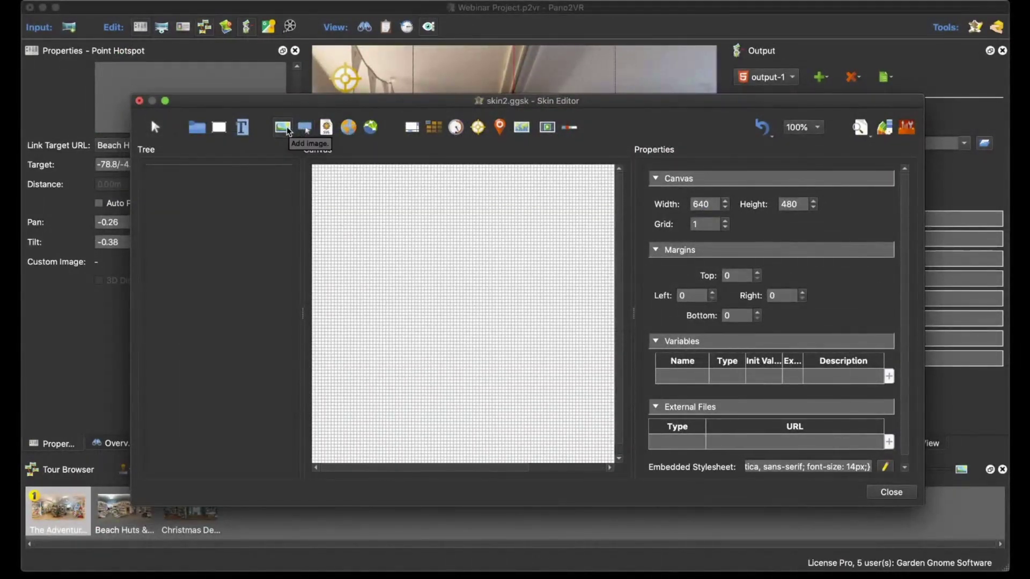
{"action": "left_click", "coordinate": [288, 130]}
{"action": "left_click", "coordinate": [370, 207]}
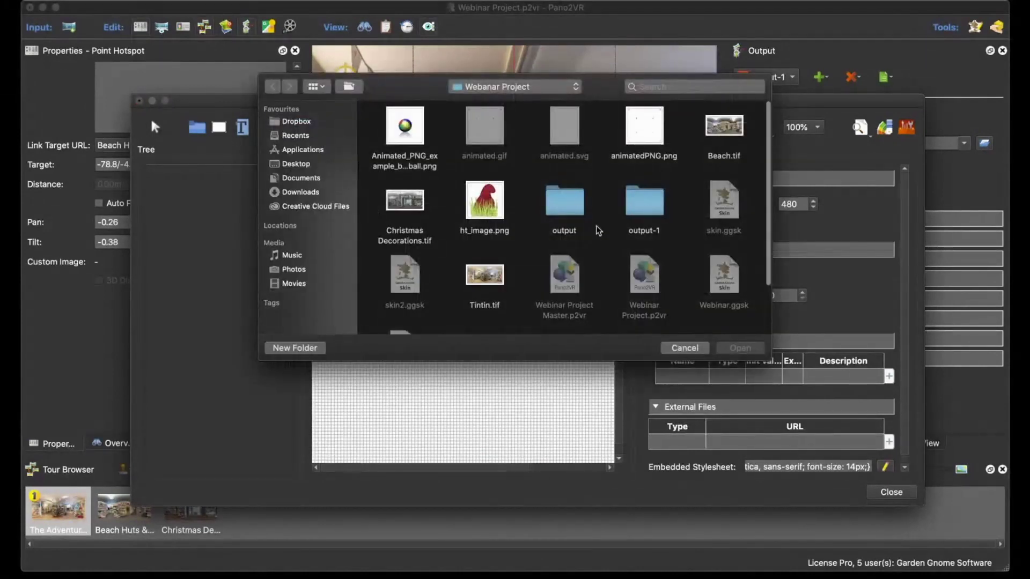
{"action": "left_click", "coordinate": [485, 203]}
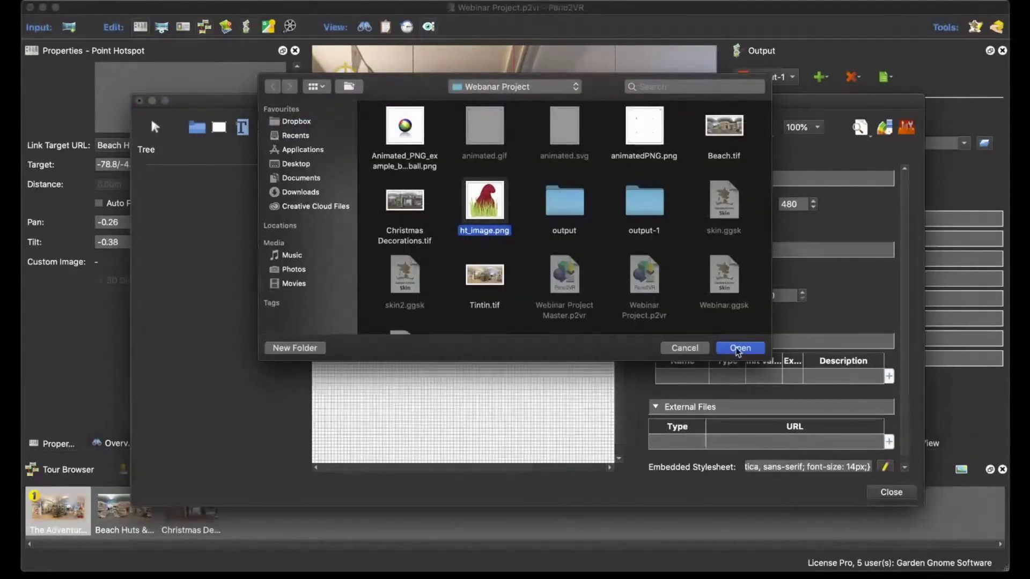
{"action": "left_click", "coordinate": [739, 348]}
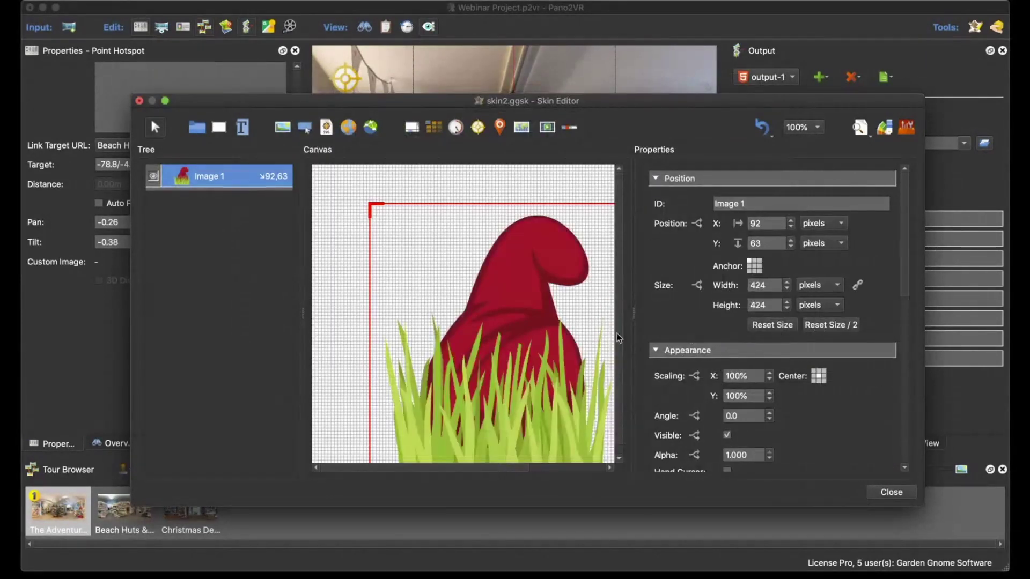
Resize the gnome image proportionally to 40 × 40 pixels and place it at about X 128, Y 177 on the canvas.
{"action": "left_click_drag", "start_coordinate": [497, 304], "coordinate": [454, 285]}
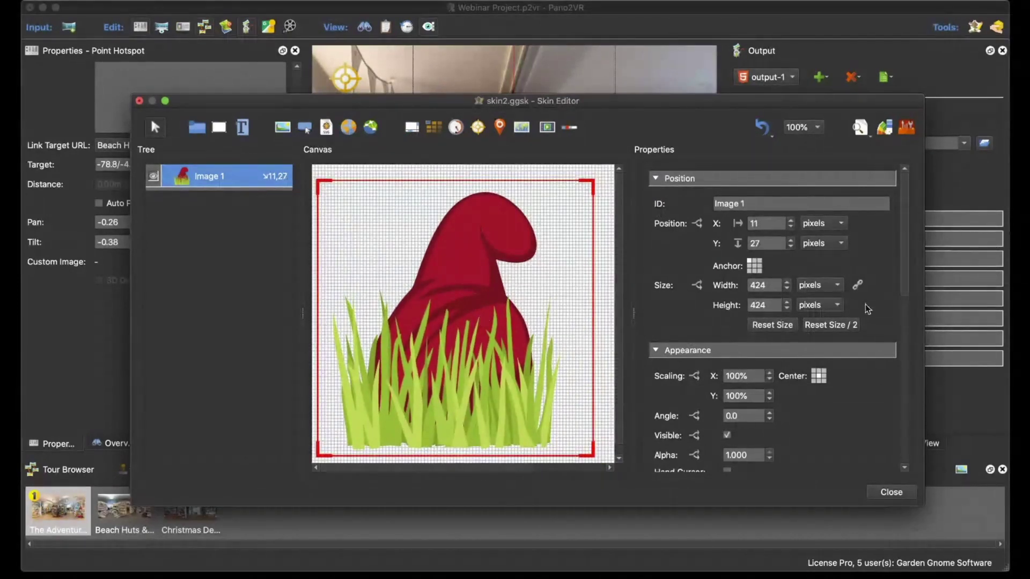
{"action": "left_click", "coordinate": [858, 287]}
{"action": "double_click", "coordinate": [764, 285]}
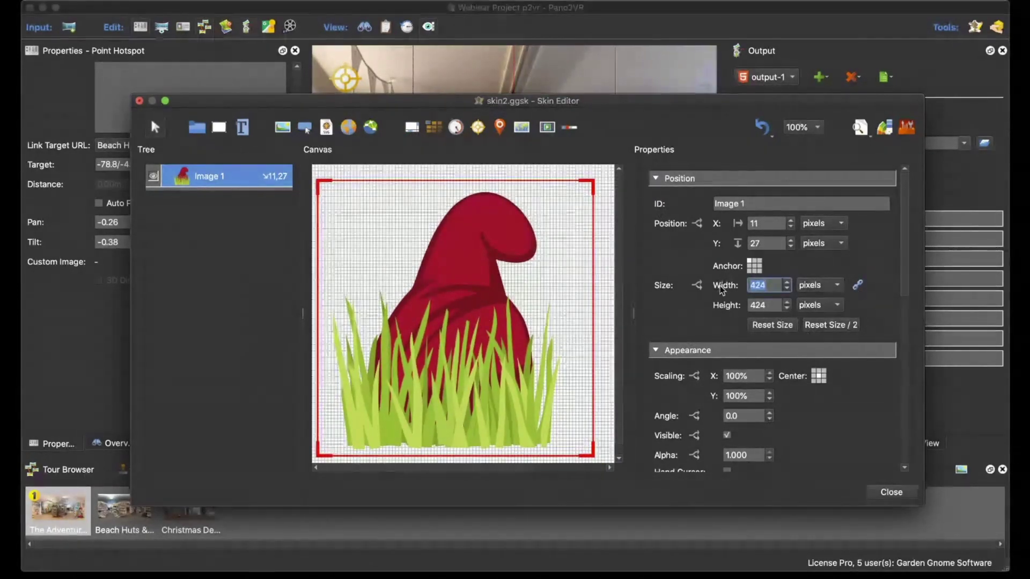
{"action": "type", "text": "40"}
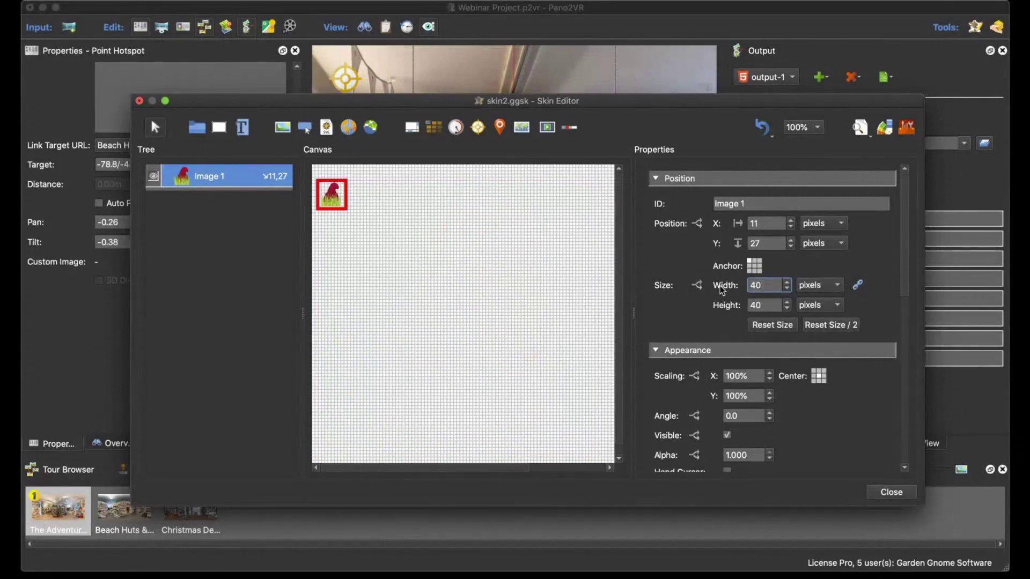
{"action": "left_click_drag", "start_coordinate": [331, 194], "coordinate": [406, 290]}
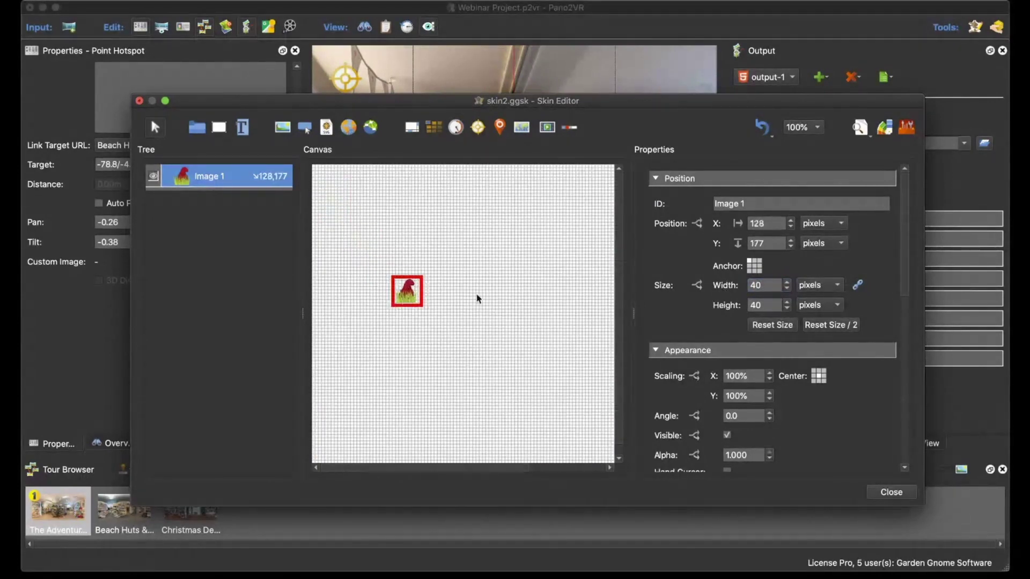
Close the Skin Editor, saving the skin changes, and regenerate the output, overwriting pano.xml.
{"action": "left_click", "coordinate": [477, 296]}
{"action": "left_click", "coordinate": [884, 491]}
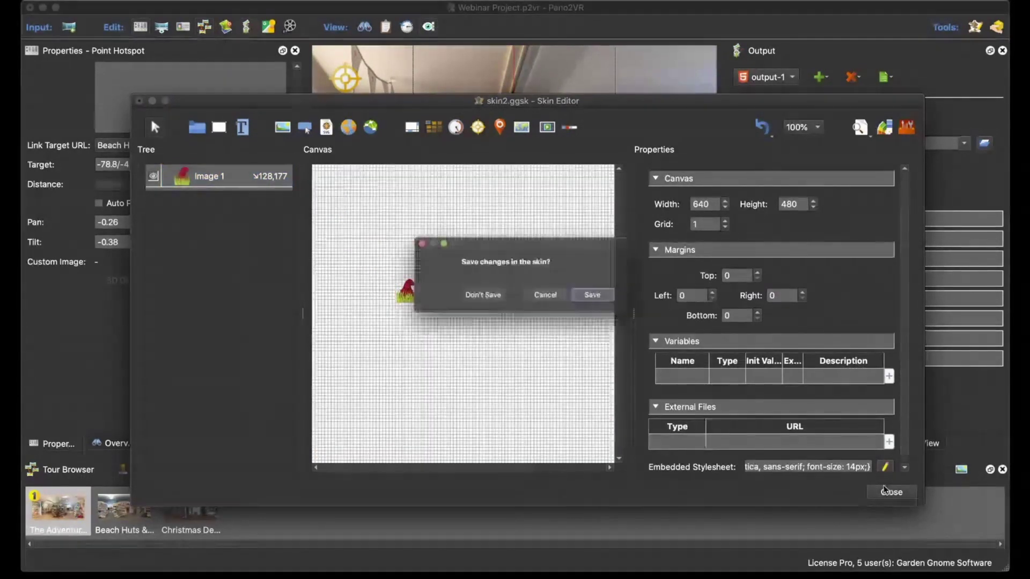
{"action": "left_click", "coordinate": [621, 294]}
{"action": "left_click", "coordinate": [825, 196]}
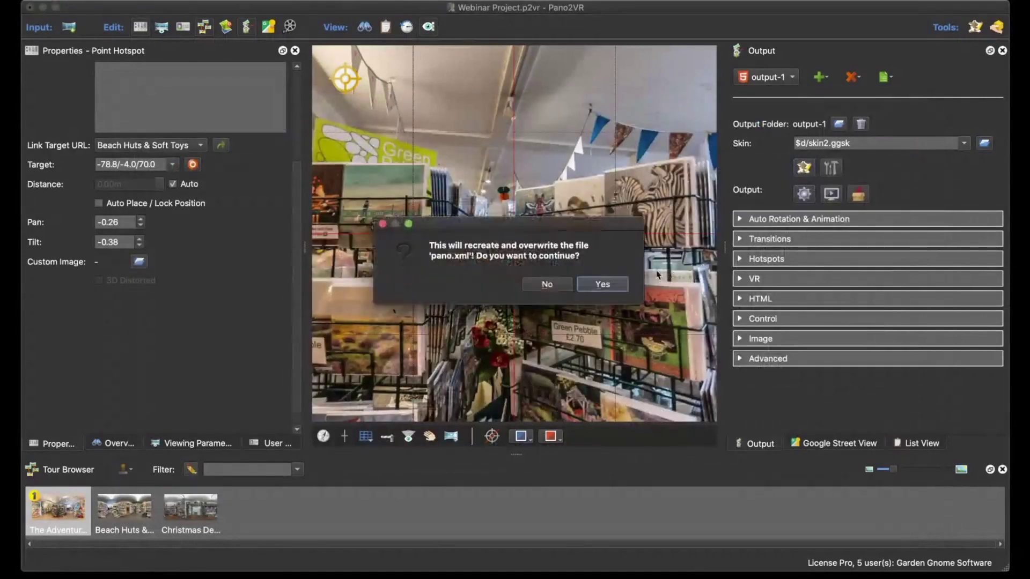
{"action": "left_click", "coordinate": [603, 283]}
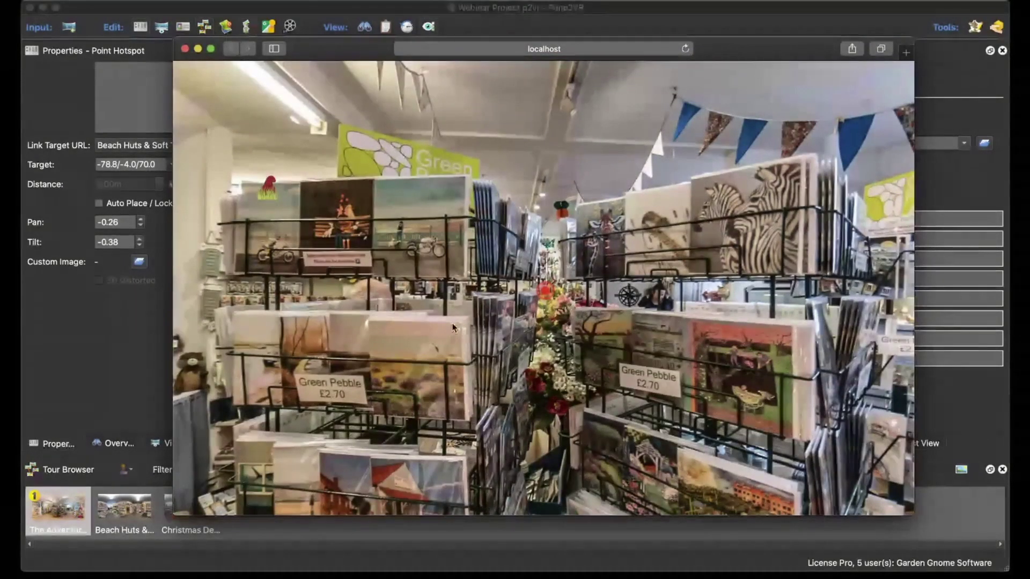
Pan the panorama in the browser to check how the standalone gnome image behaves, and close the preview.
{"action": "mouse_move", "coordinate": [546, 290]}
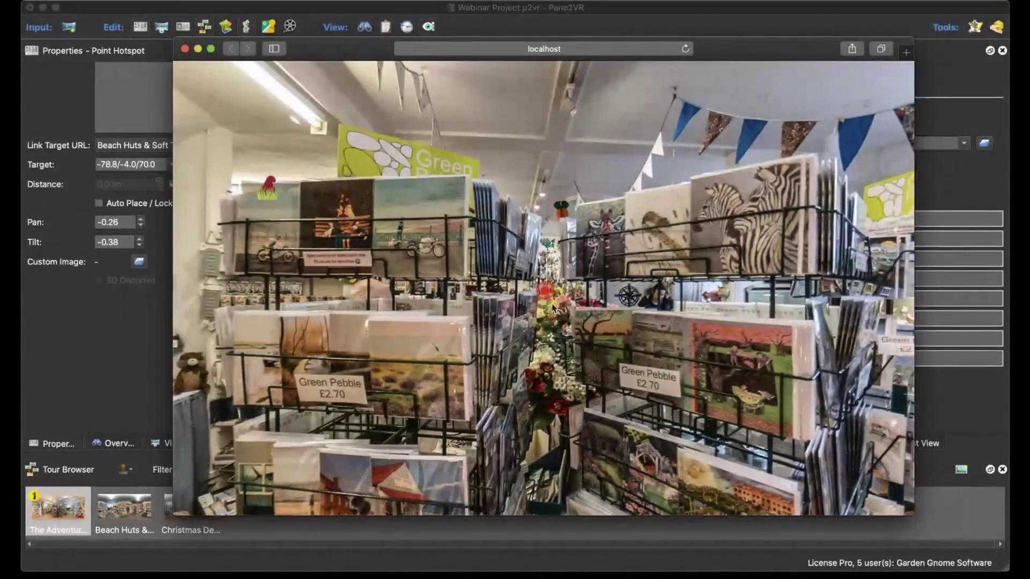
{"action": "left_click_drag", "start_coordinate": [552, 316], "coordinate": [539, 311]}
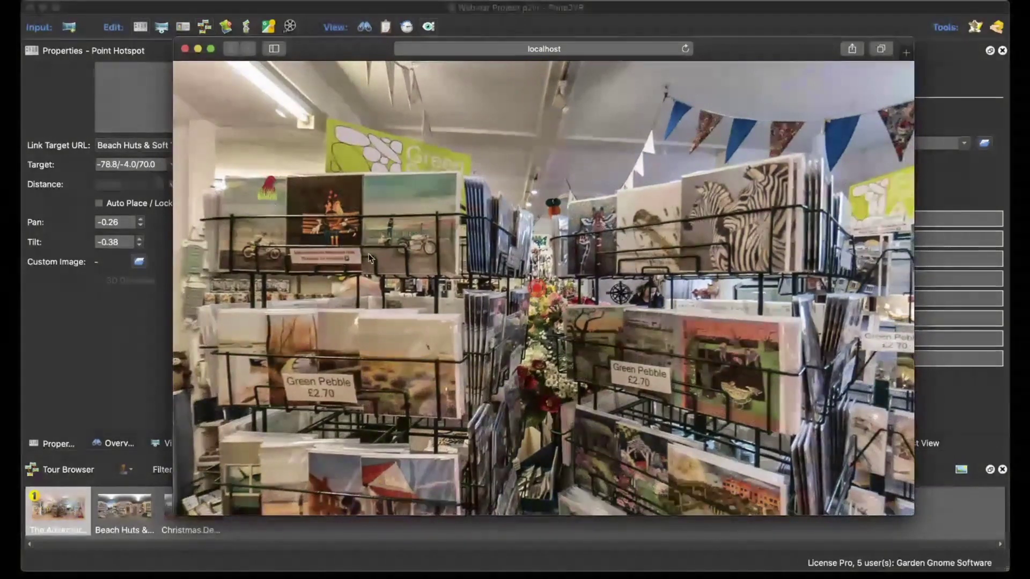
{"action": "left_click_drag", "start_coordinate": [255, 197], "coordinate": [260, 192]}
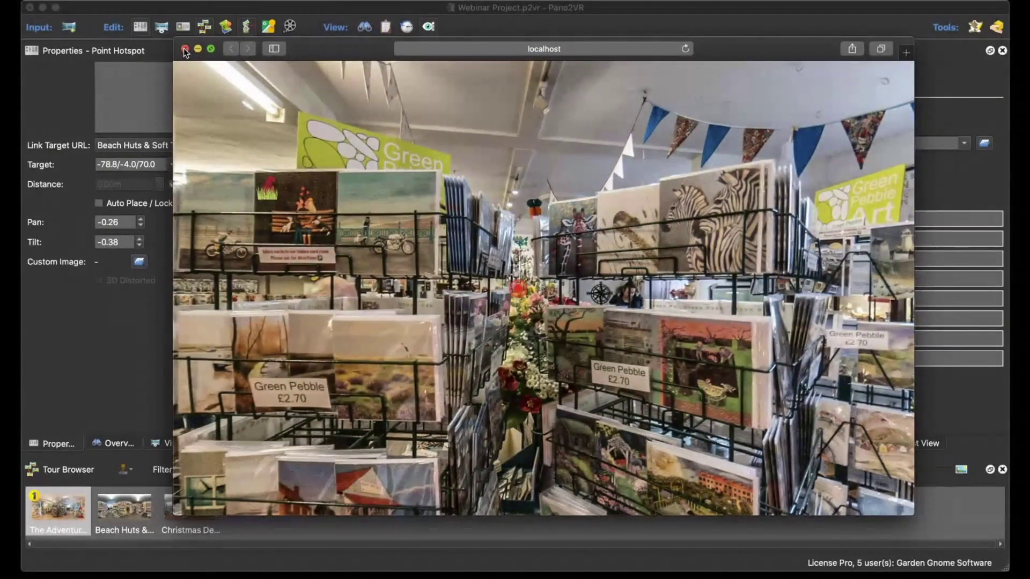
{"action": "left_click", "coordinate": [185, 49]}
Reopen the skin in the Skin Editor and add a hotspot template beside the gnome at about X 221, Y 157.
{"action": "left_click", "coordinate": [803, 168]}
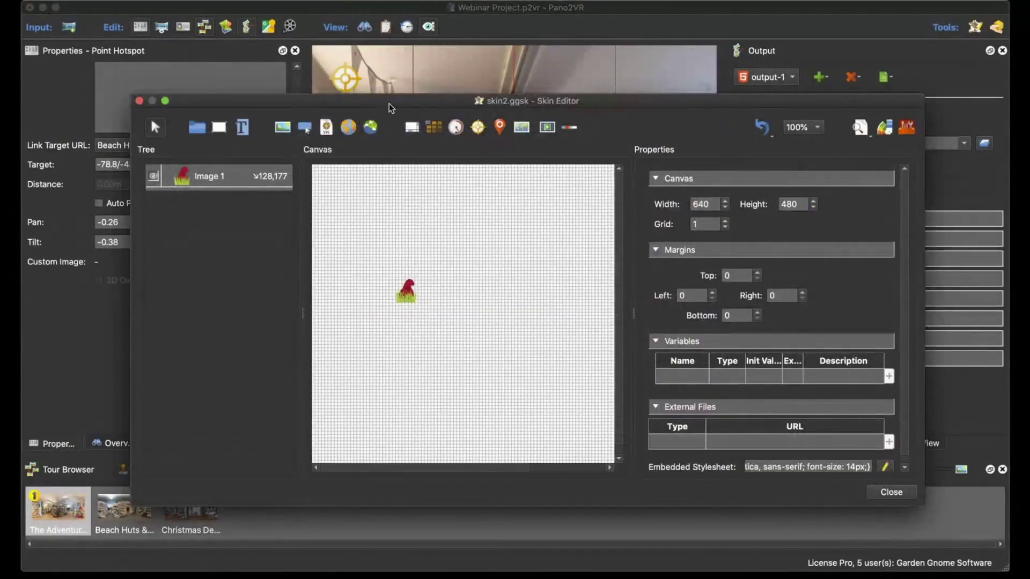
{"action": "left_click_drag", "start_coordinate": [389, 105], "coordinate": [388, 90]}
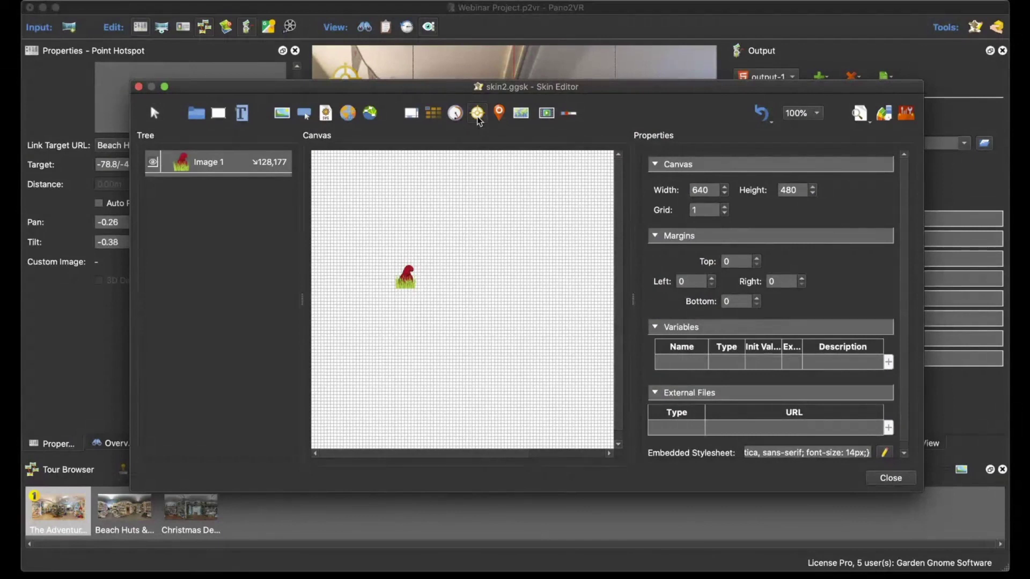
{"action": "left_click", "coordinate": [454, 244]}
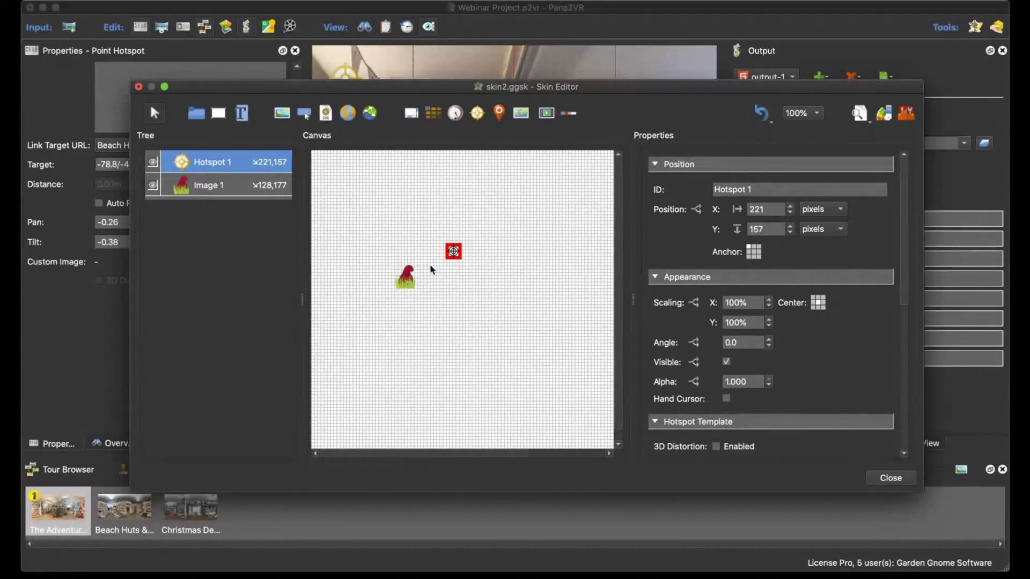
Set the gnome image's ID to ht_node_image and the hotspot template's ID to ht_node.
{"action": "left_click", "coordinate": [409, 282]}
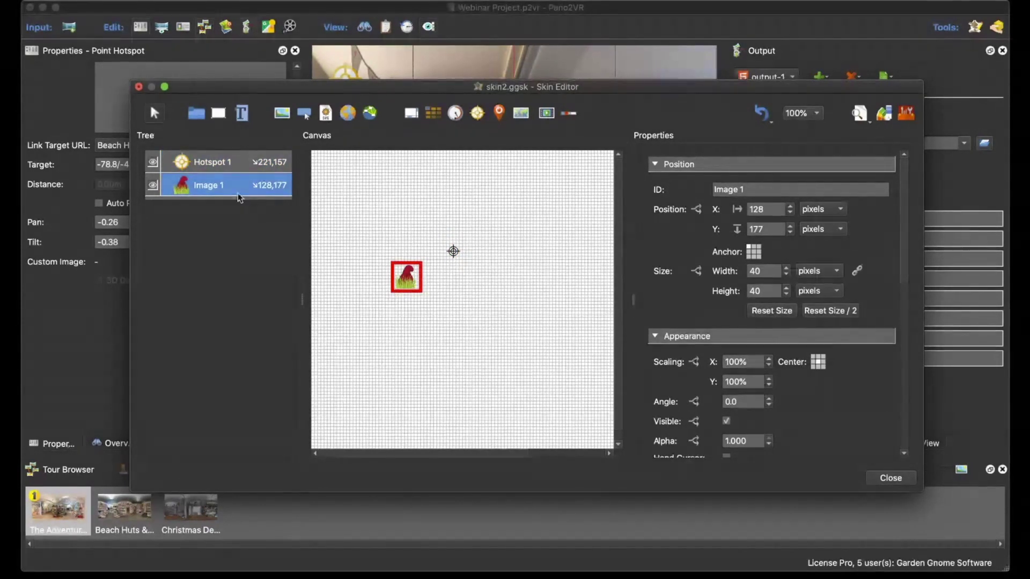
{"action": "triple_click", "coordinate": [756, 189]}
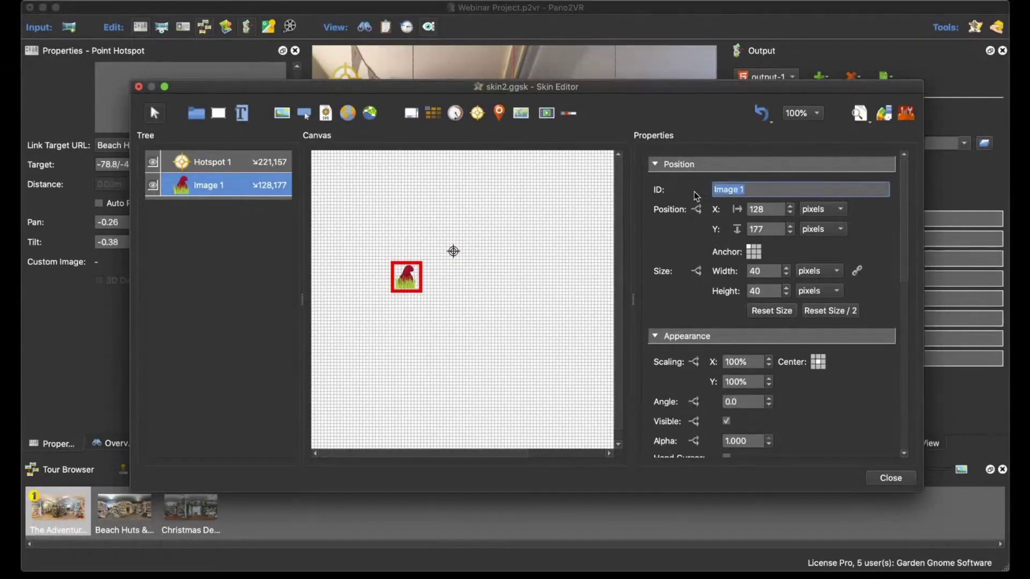
{"action": "type", "text": "ht_node_im"}
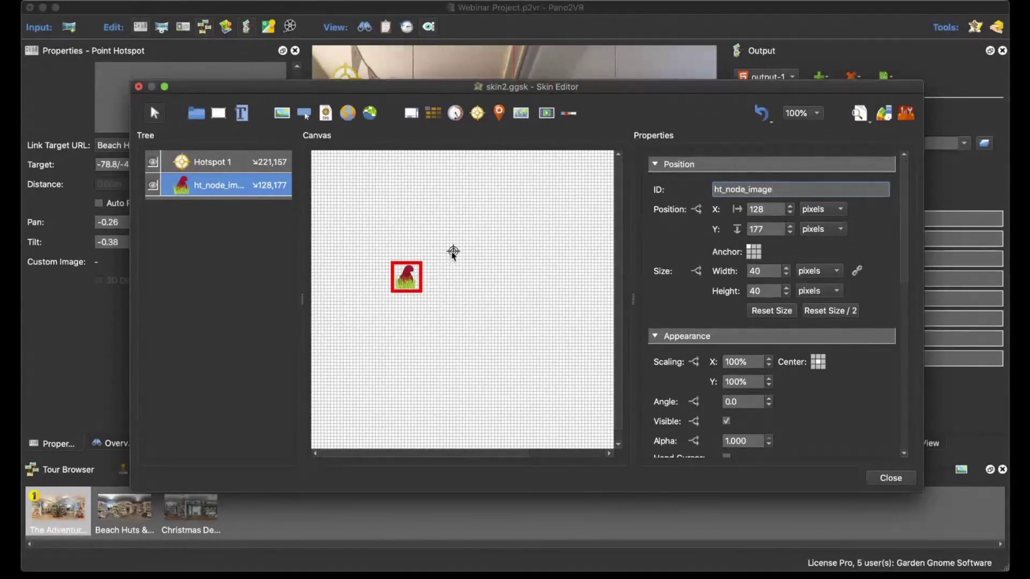
{"action": "left_click", "coordinate": [453, 254]}
{"action": "left_click_drag", "start_coordinate": [774, 194], "coordinate": [671, 196]}
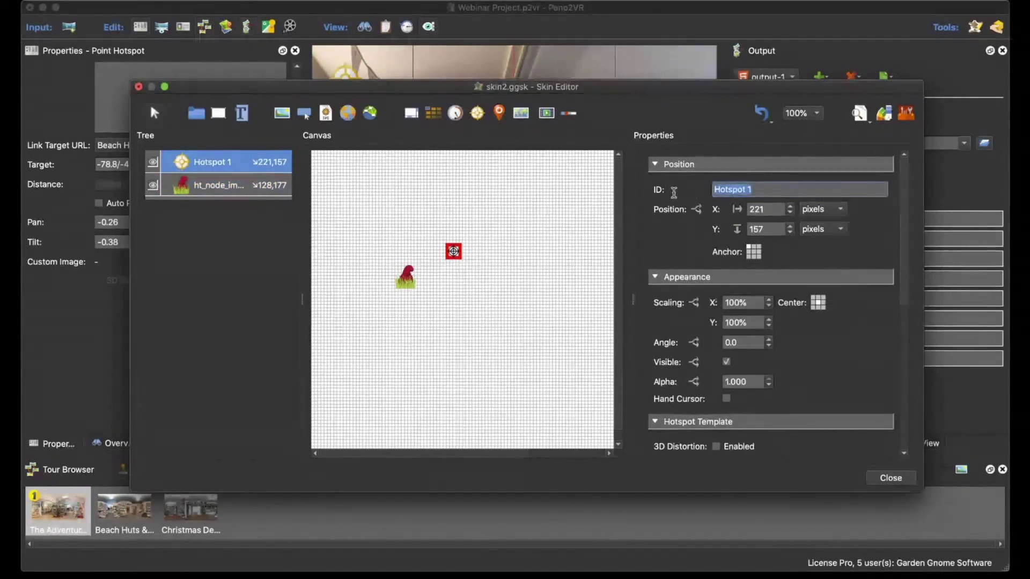
{"action": "type", "text": "ht"}
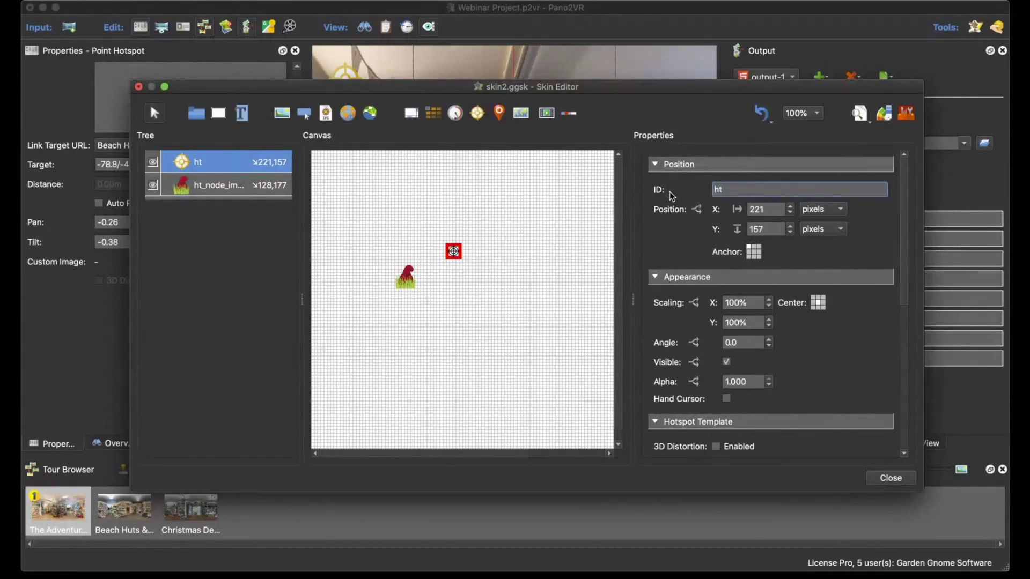
{"action": "type", "text": "_node"}
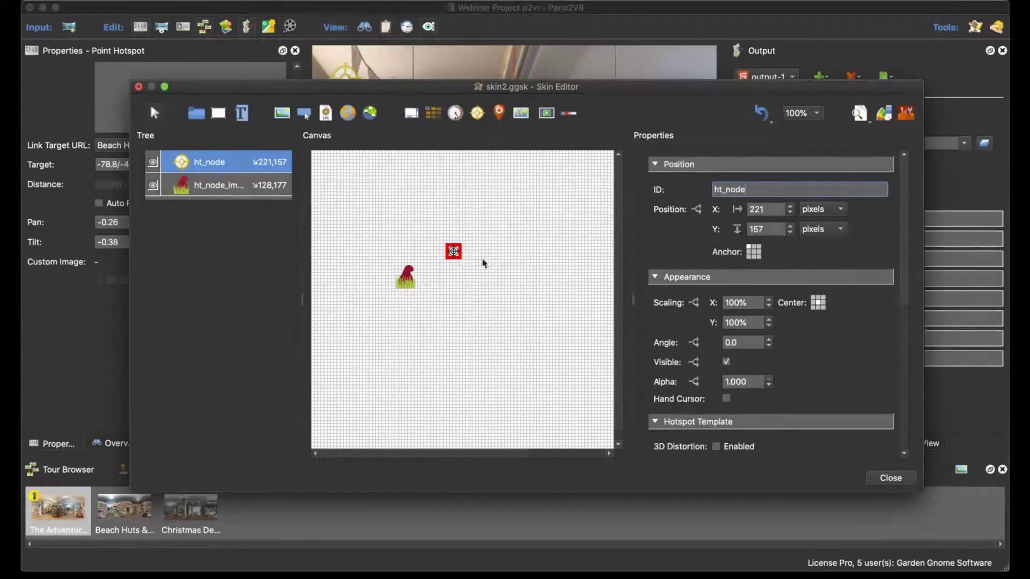
Nest the ht_node_image gnome under the ht_node hotspot template in the element tree.
{"action": "left_click", "coordinate": [400, 281]}
{"action": "left_click", "coordinate": [454, 253]}
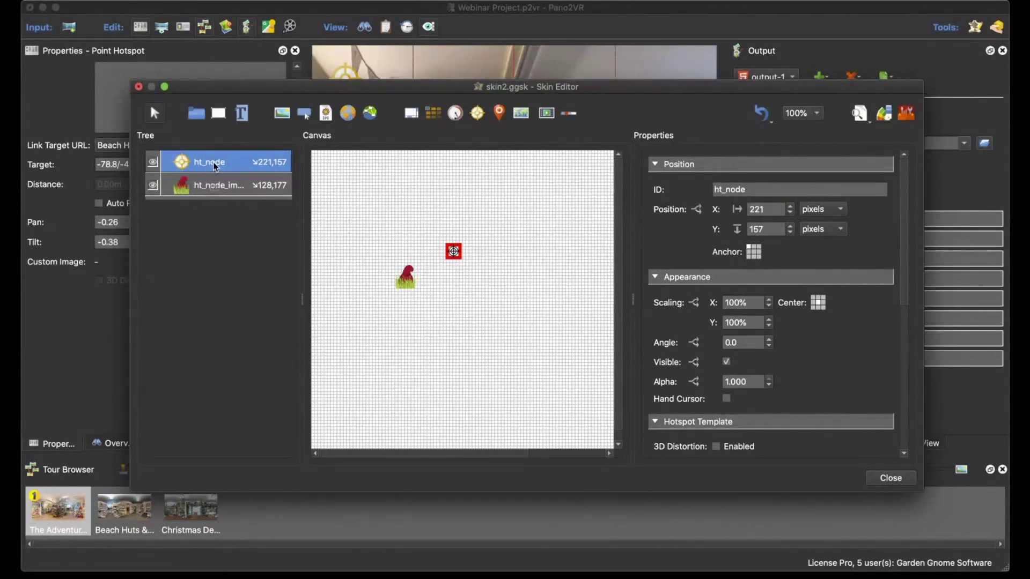
{"action": "left_click_drag", "start_coordinate": [213, 185], "coordinate": [203, 163]}
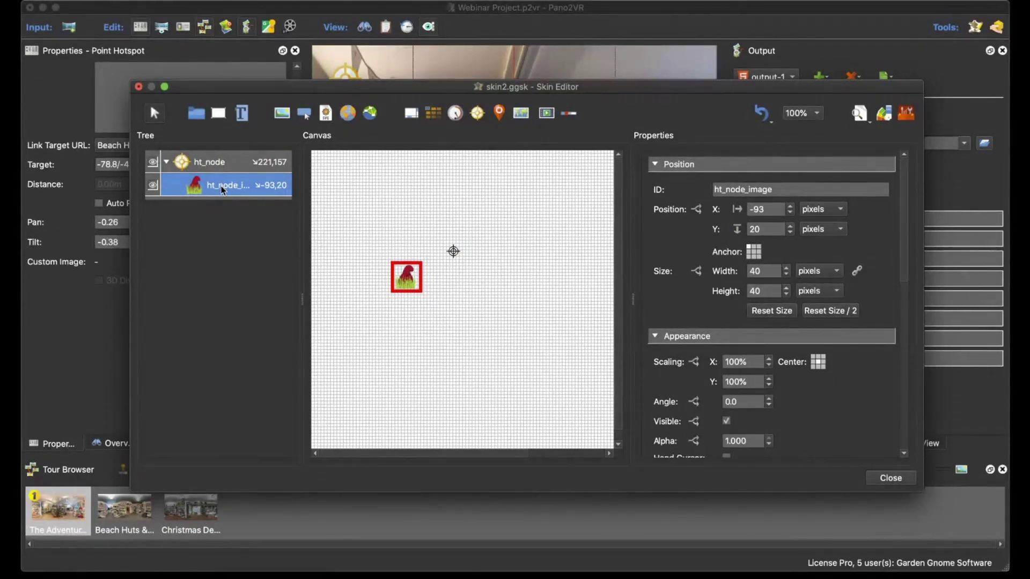
Set the gnome image's anchor to its centre and its position to X 0, Y 0 pixels relative to the hotspot template.
{"action": "left_click", "coordinate": [754, 252]}
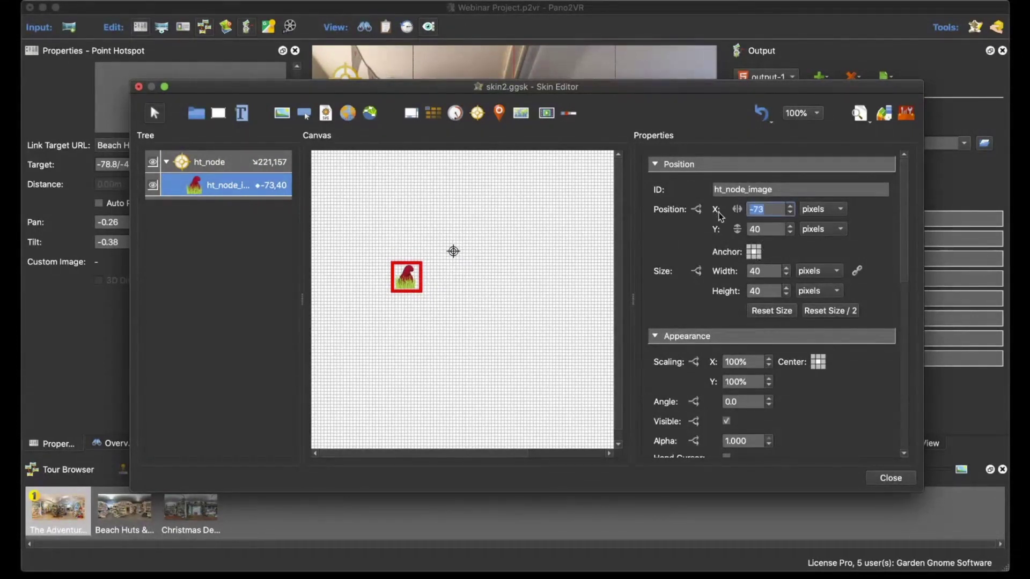
{"action": "type", "text": "0"}
{"action": "double_click", "coordinate": [761, 230]}
{"action": "type", "text": "0"}
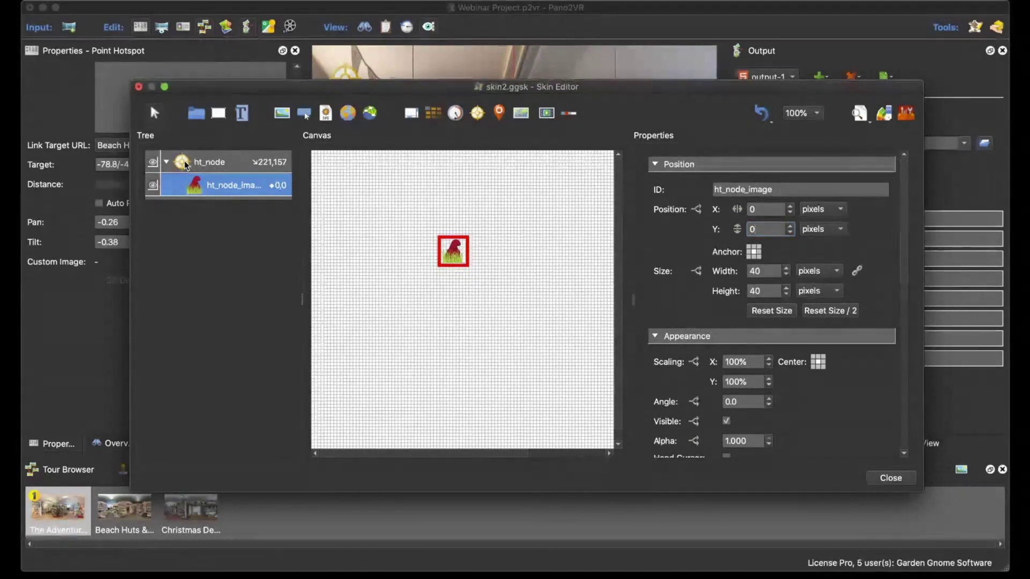
Move the Skin Editor aside to view the point hotspot in the panorama, and bring the editor back over the workspace.
{"action": "left_click_drag", "start_coordinate": [352, 90], "coordinate": [424, 350]}
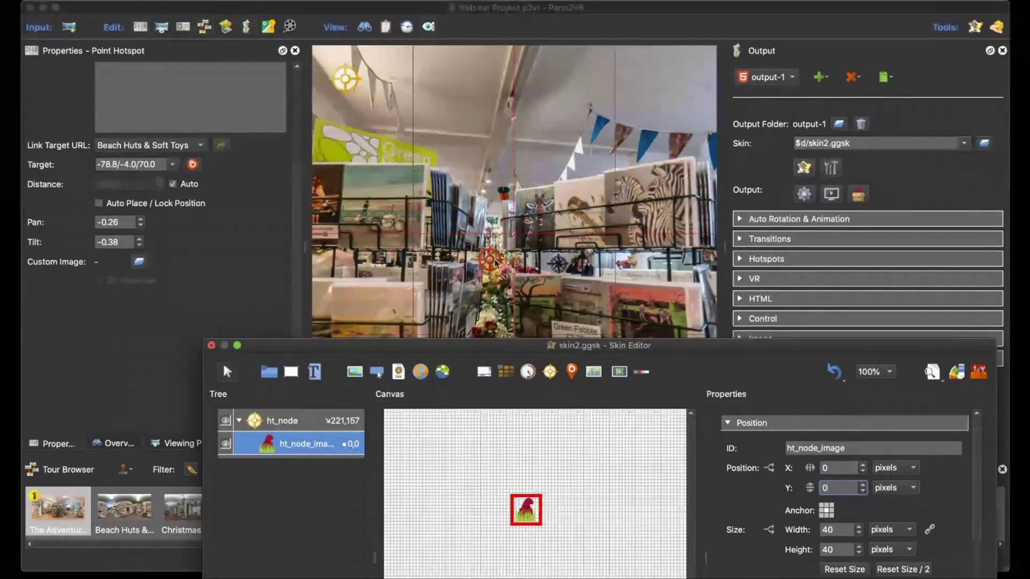
{"action": "left_click_drag", "start_coordinate": [673, 349], "coordinate": [506, 93]}
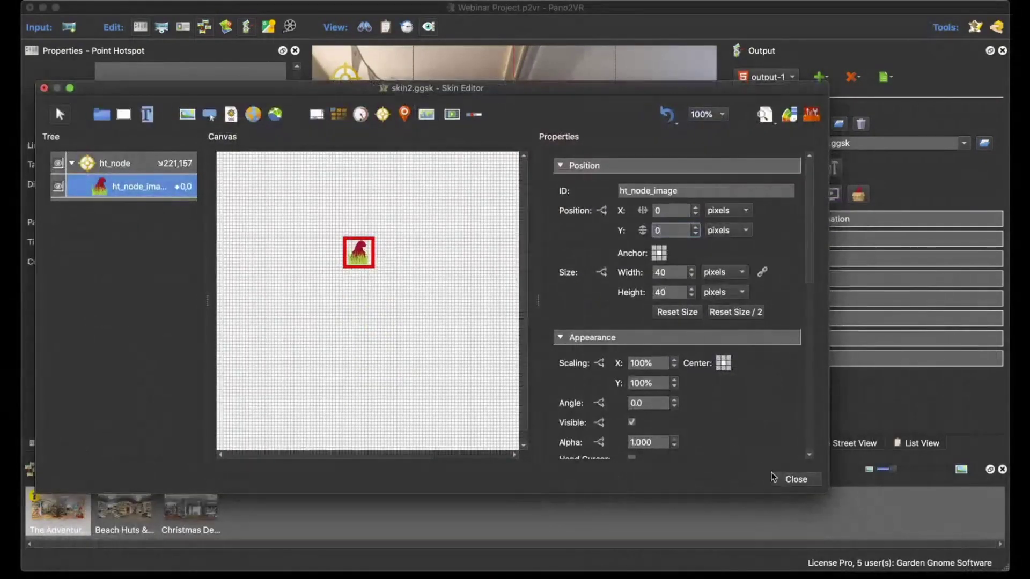
Save the skin changes and regenerate the output over the existing pano.xml to check the hotspot image in the tour preview.
{"action": "left_click", "coordinate": [788, 479]}
{"action": "left_click", "coordinate": [510, 285]}
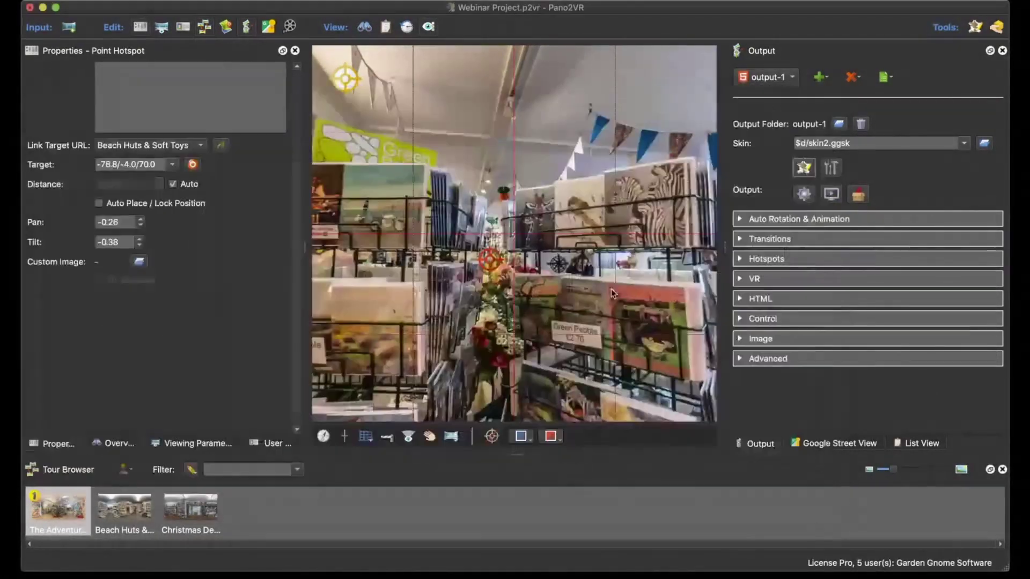
{"action": "left_click", "coordinate": [804, 194]}
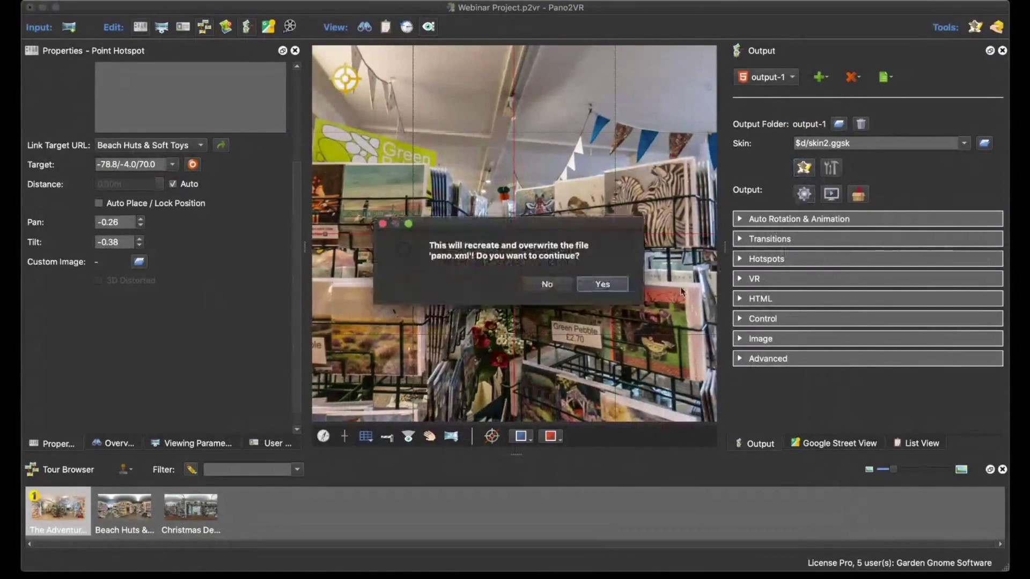
{"action": "left_click", "coordinate": [601, 284]}
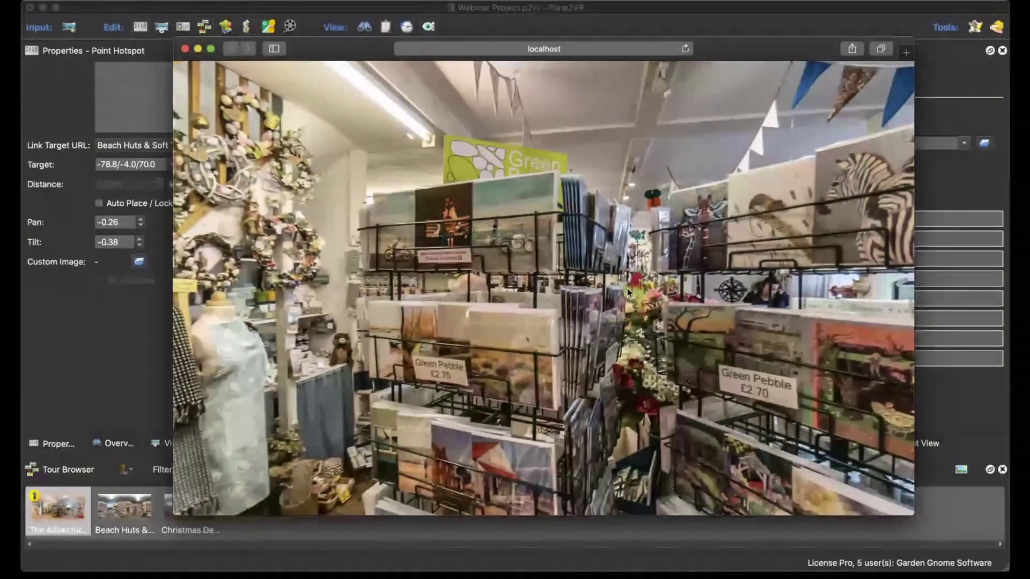
{"action": "left_click_drag", "start_coordinate": [626, 288], "coordinate": [546, 302]}
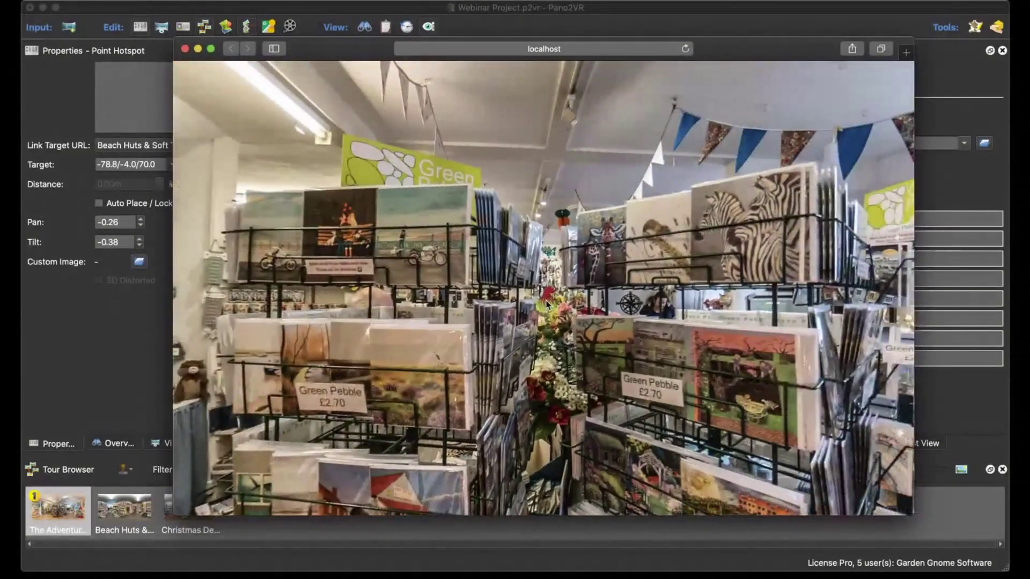
{"action": "left_click", "coordinate": [185, 52]}
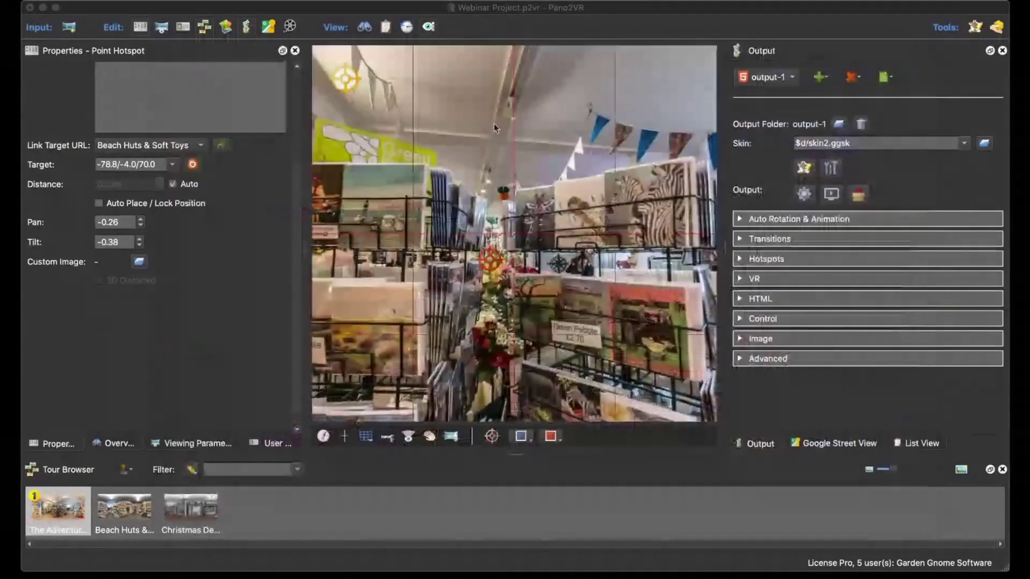
Add an action to the ht_node hotspot template in the skin with source Mouse Click and action Open Next Panorama.
{"action": "left_click", "coordinate": [804, 167]}
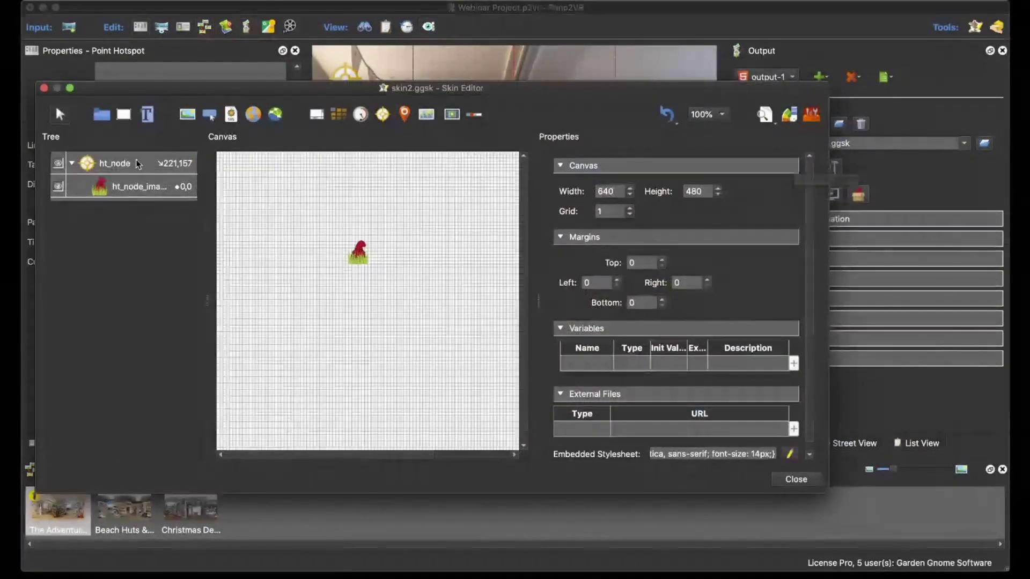
{"action": "left_click", "coordinate": [118, 163]}
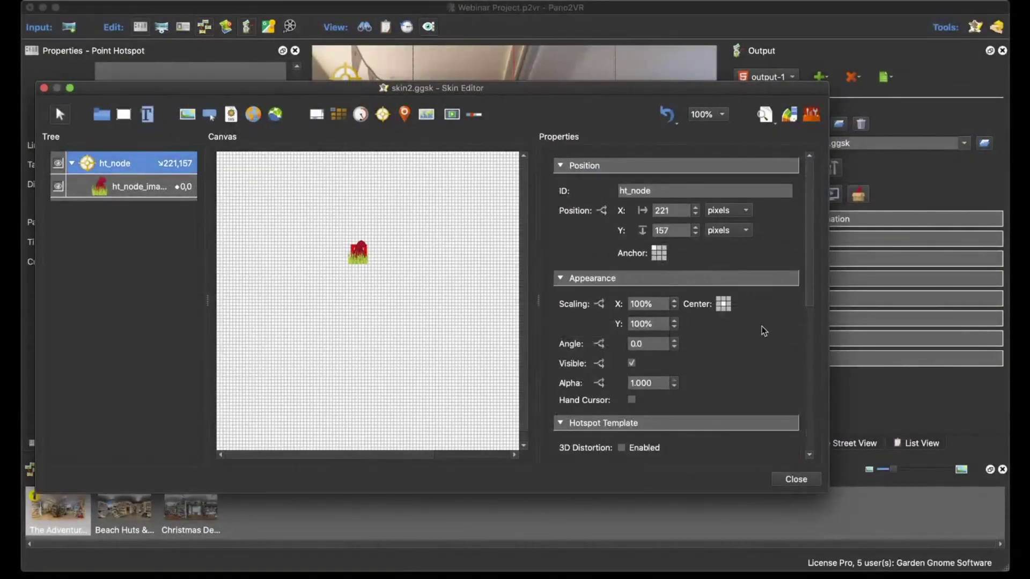
{"action": "scroll", "coordinate": [761, 329], "scroll_direction": "down", "scroll_amount": 10}
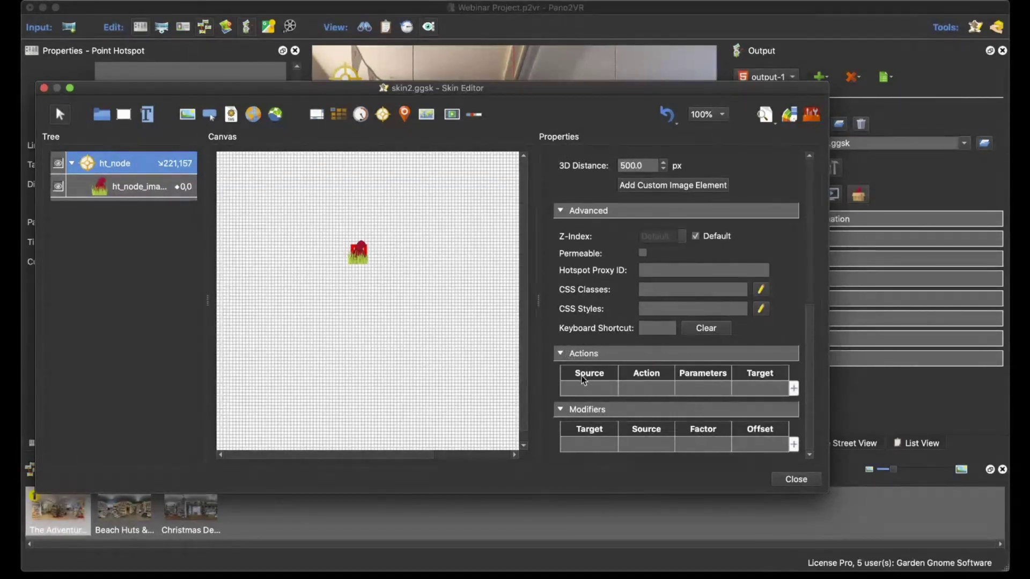
{"action": "double_click", "coordinate": [599, 390]}
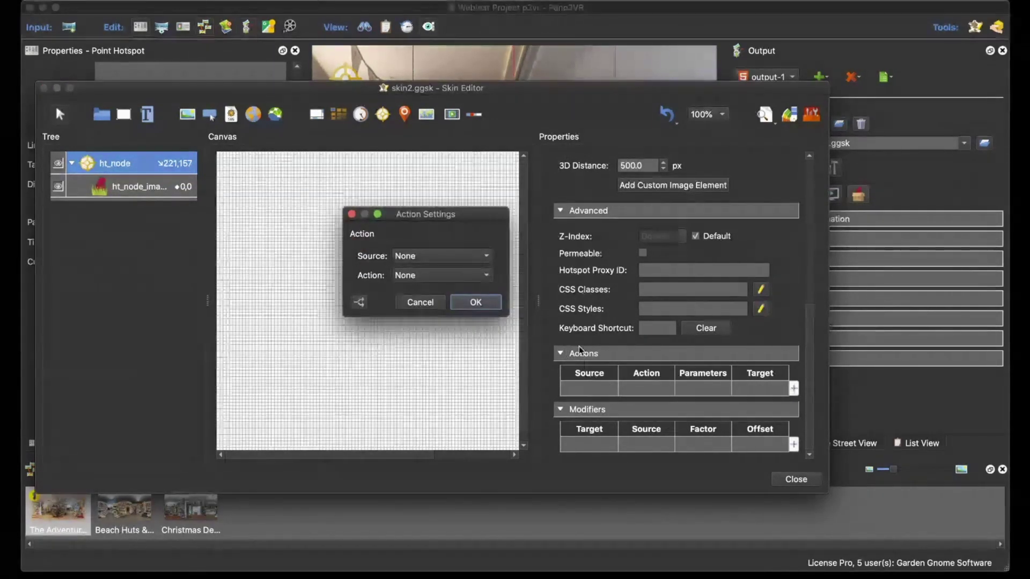
{"action": "left_click", "coordinate": [449, 259]}
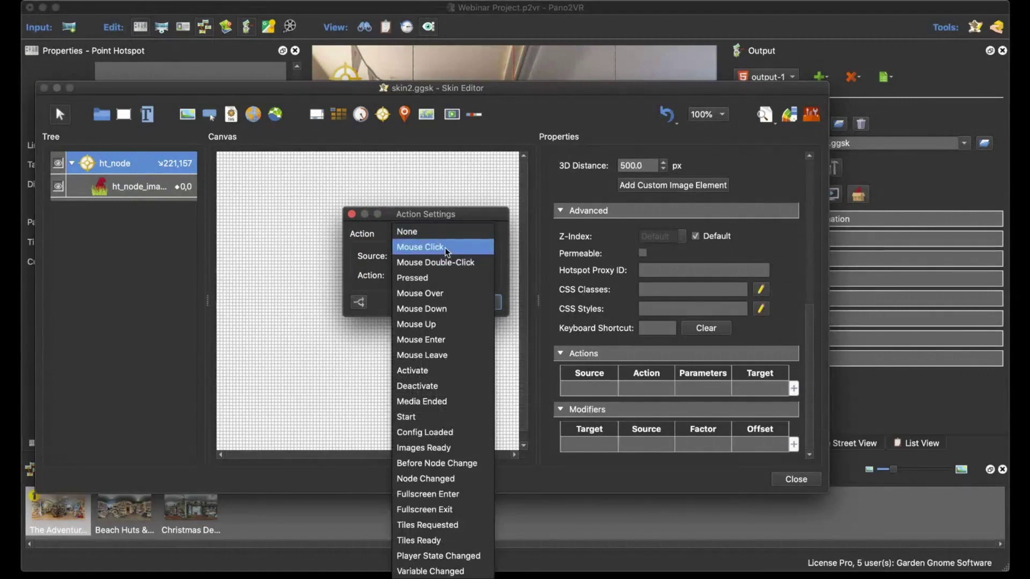
{"action": "left_click", "coordinate": [447, 248]}
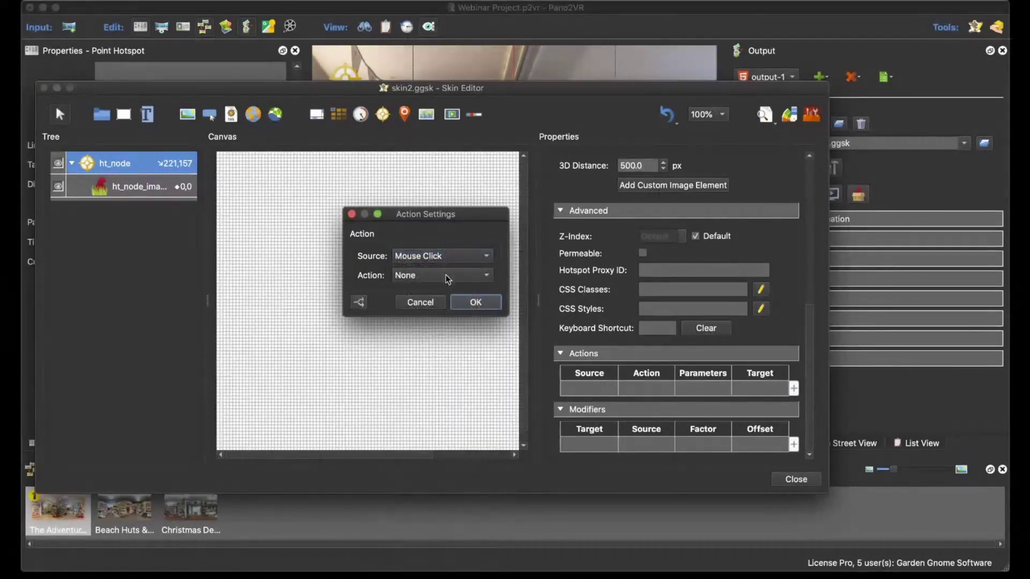
{"action": "left_click", "coordinate": [448, 277]}
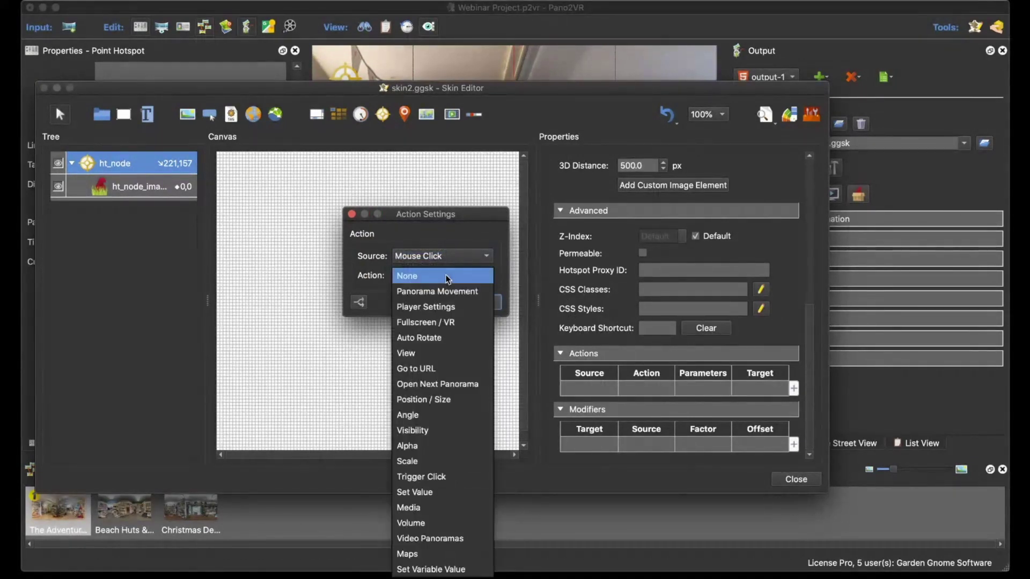
{"action": "left_click", "coordinate": [458, 385]}
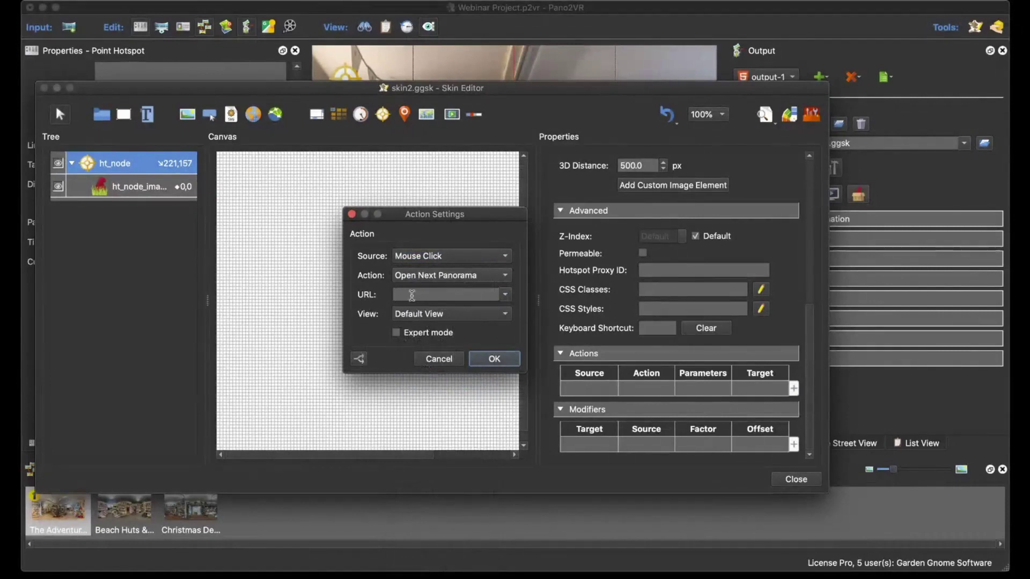
Set the action's URL to Hotspot URL and its view to Target View, and accept the action settings.
{"action": "left_click", "coordinate": [505, 296]}
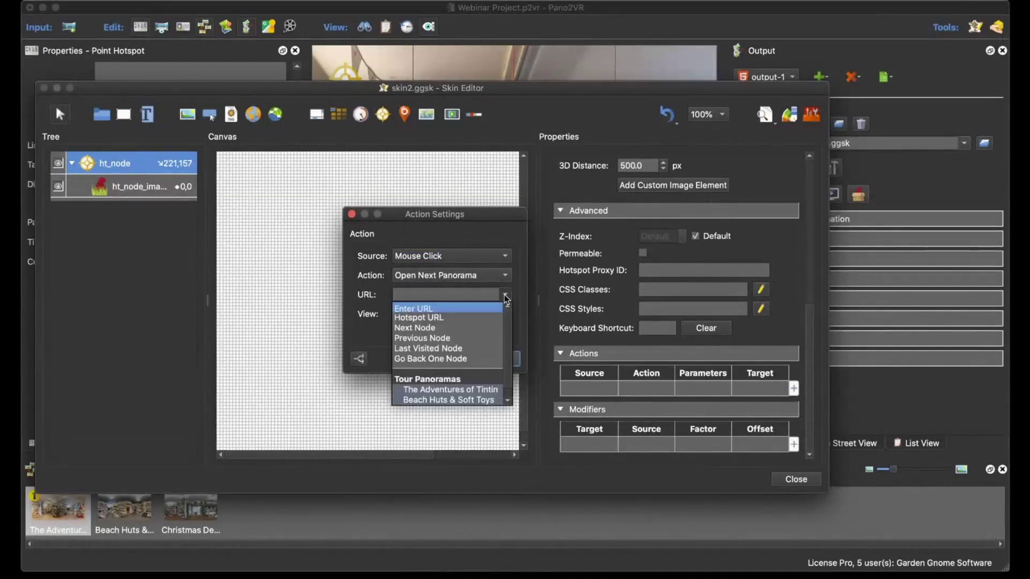
{"action": "left_click", "coordinate": [481, 317]}
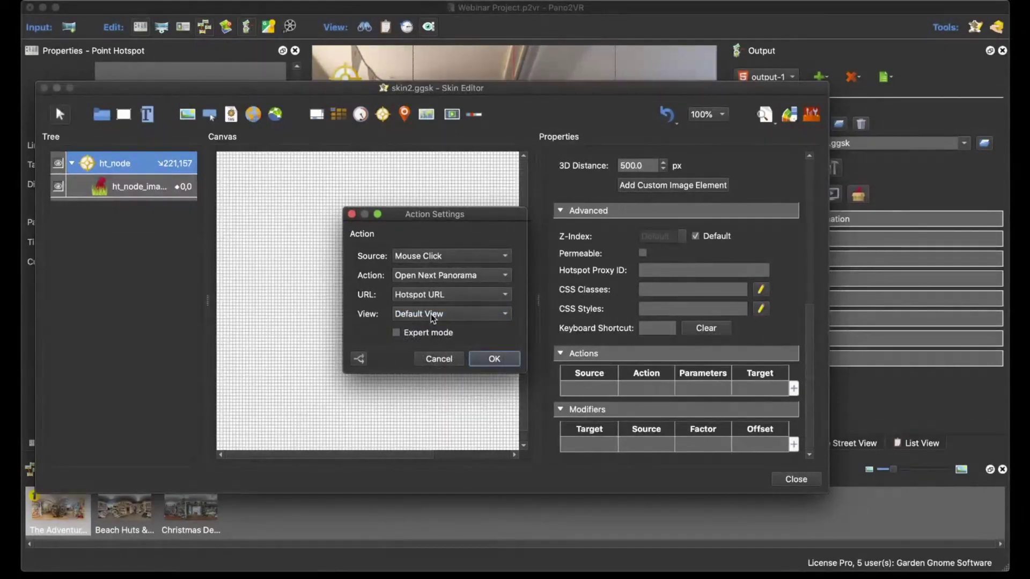
{"action": "left_click", "coordinate": [445, 317]}
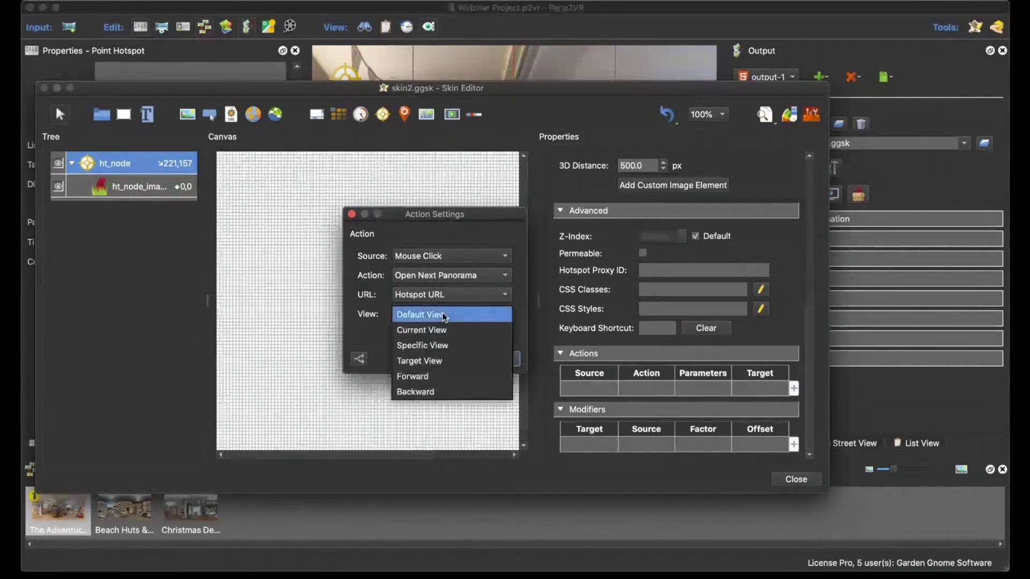
{"action": "left_click", "coordinate": [440, 362]}
{"action": "left_click", "coordinate": [493, 361]}
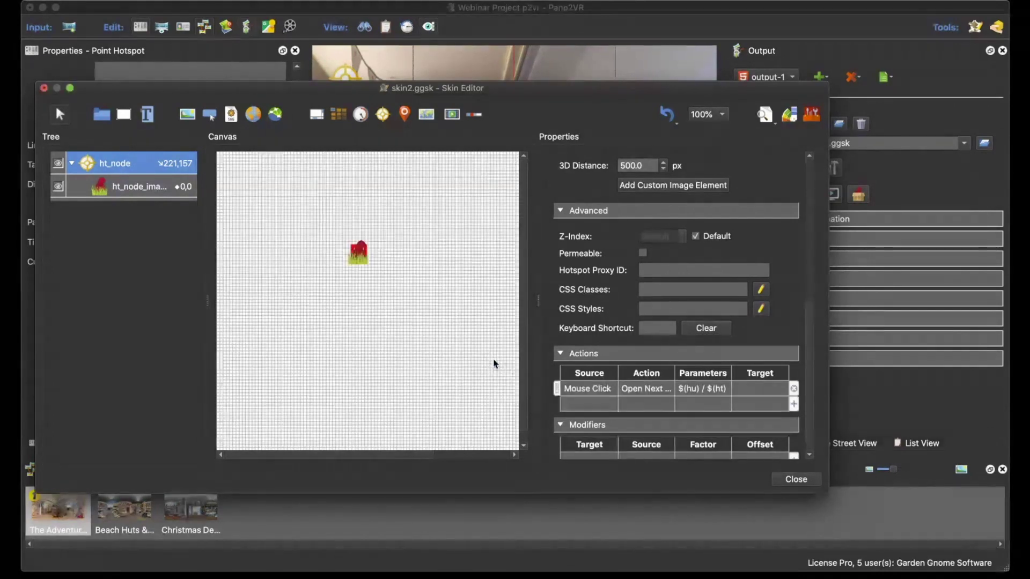
Save the skin with the new action and regenerate the output, overwriting pano.xml.
{"action": "left_click", "coordinate": [795, 479]}
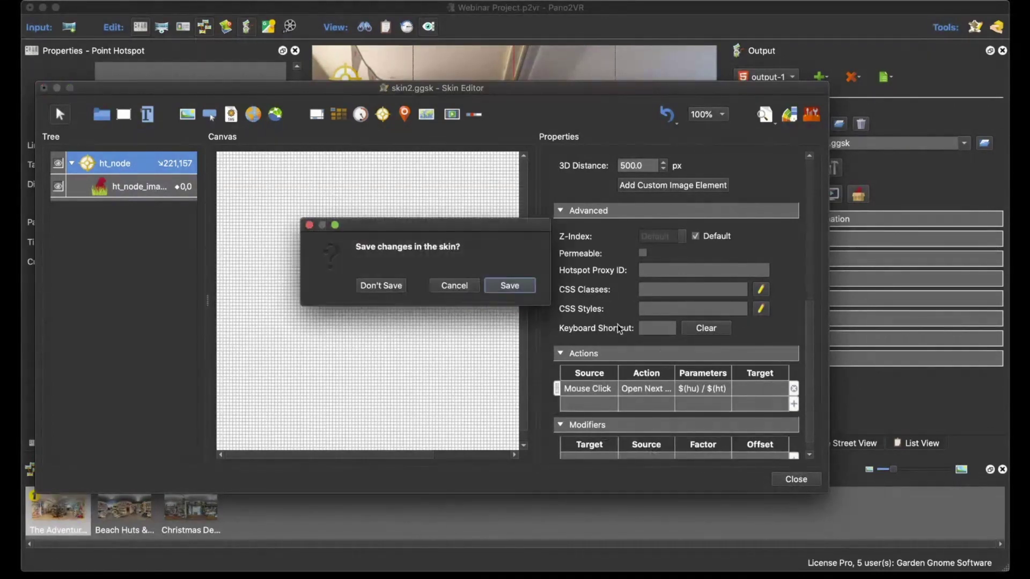
{"action": "left_click", "coordinate": [510, 285]}
{"action": "left_click", "coordinate": [803, 194]}
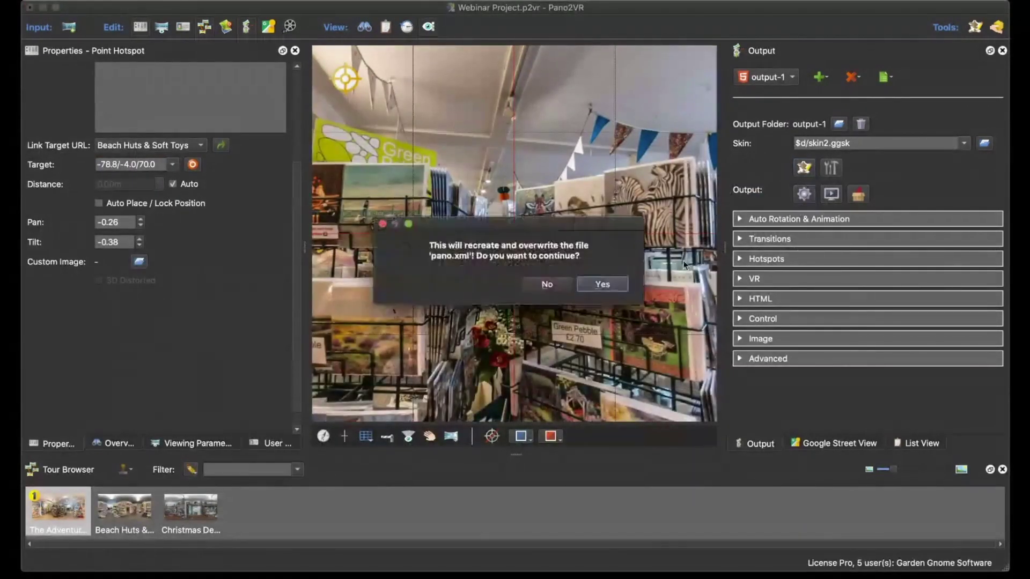
{"action": "left_click", "coordinate": [611, 284]}
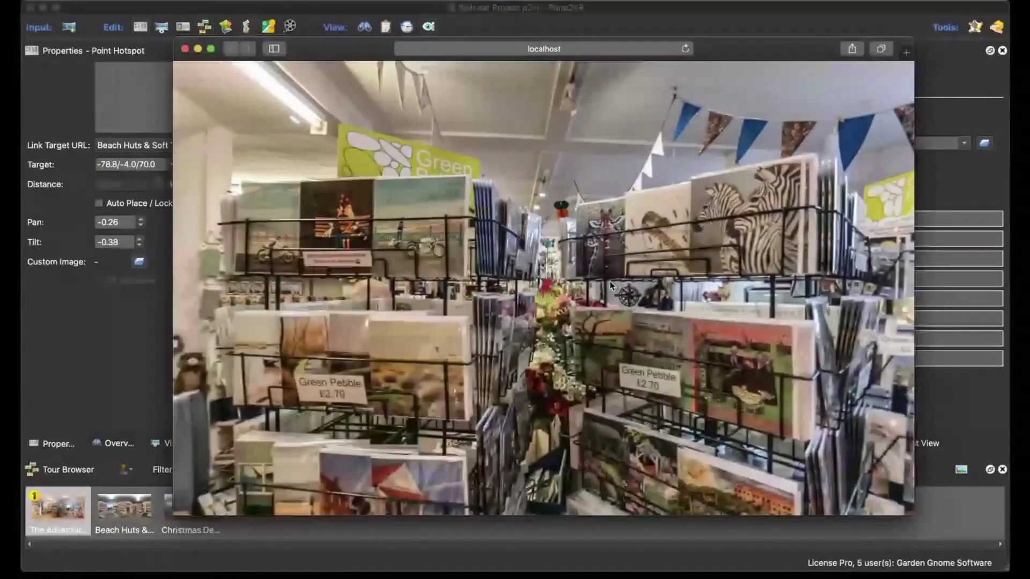
Test the hotspot links by moving through the panoramas in the tour preview, and close the preview.
{"action": "left_click", "coordinate": [612, 287]}
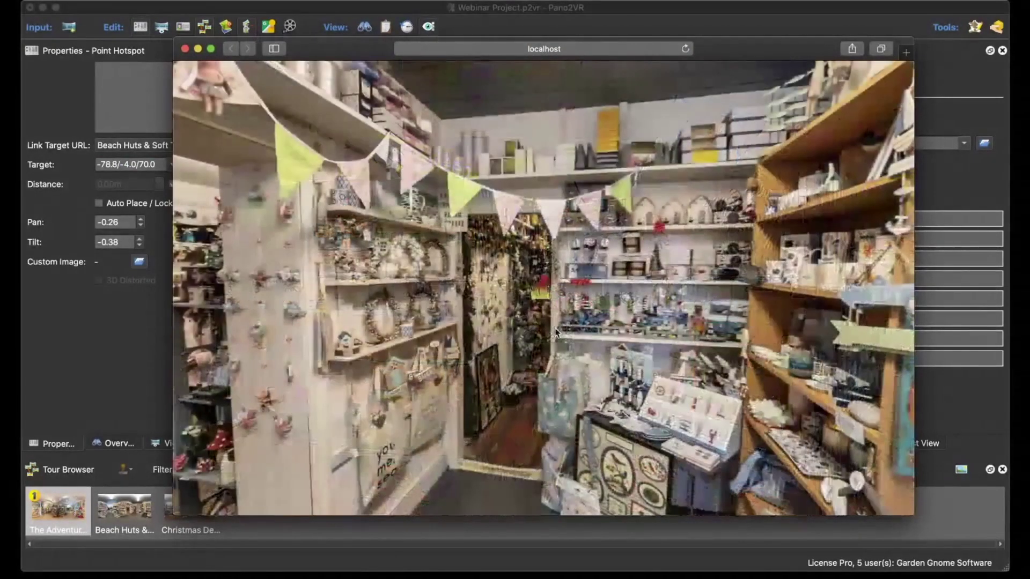
{"action": "left_click", "coordinate": [542, 295]}
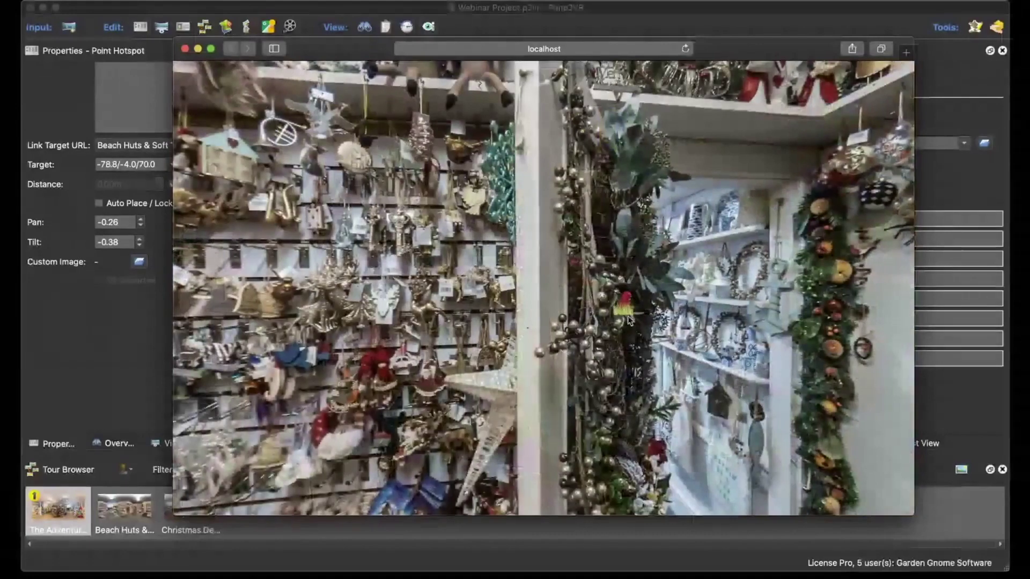
{"action": "left_click", "coordinate": [627, 315]}
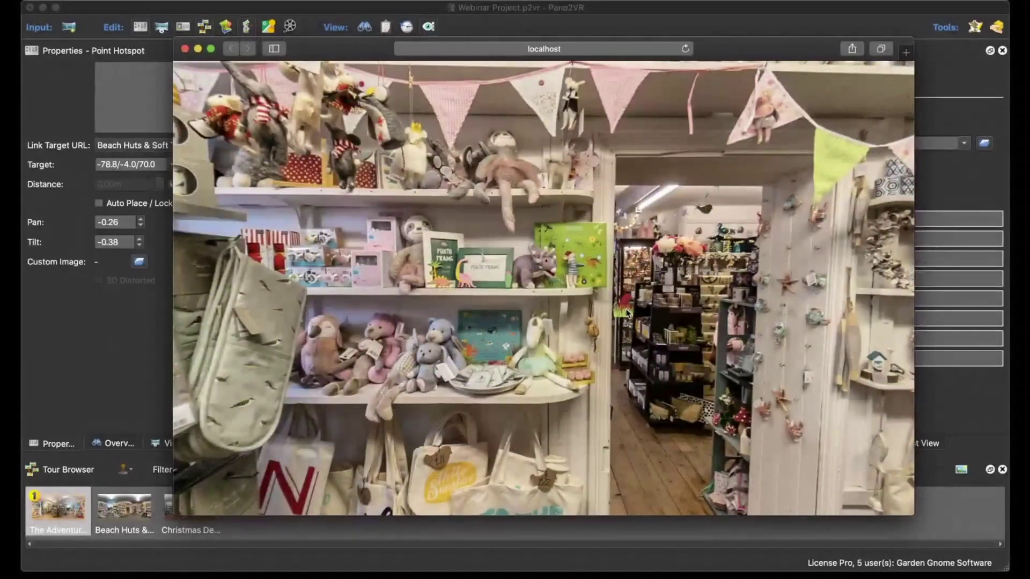
{"action": "left_click", "coordinate": [627, 312]}
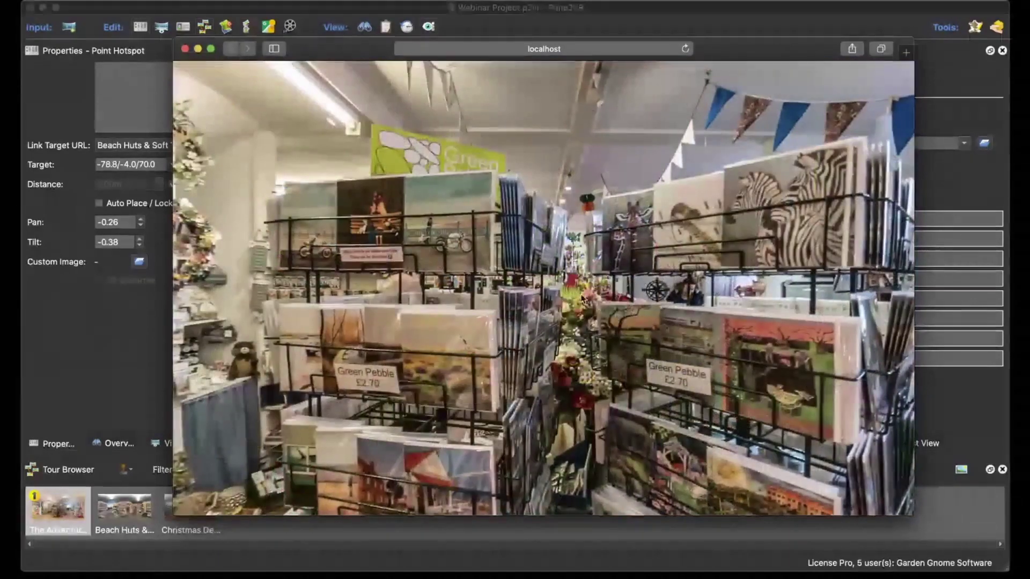
{"action": "left_click", "coordinate": [578, 295]}
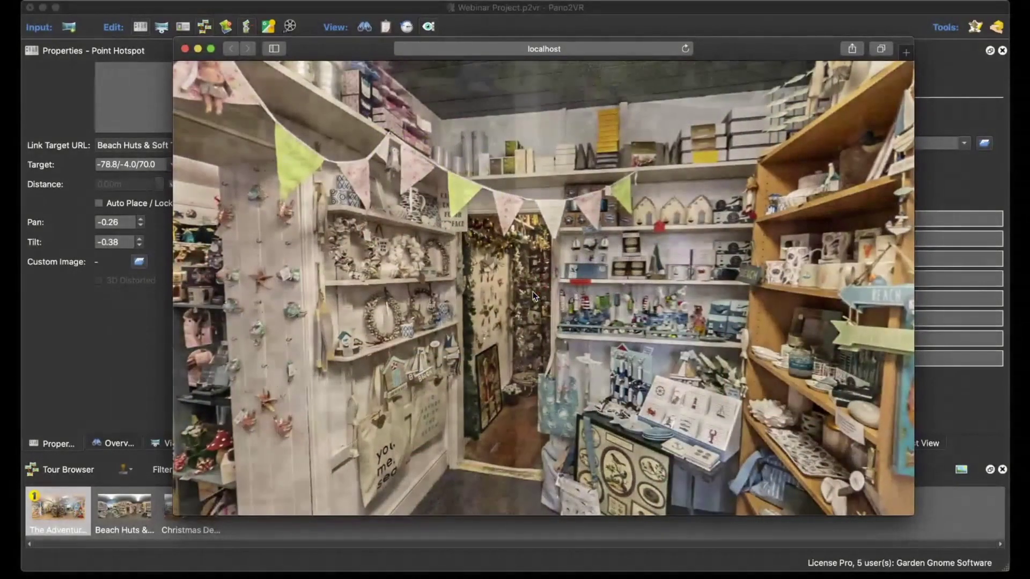
{"action": "left_click", "coordinate": [533, 295]}
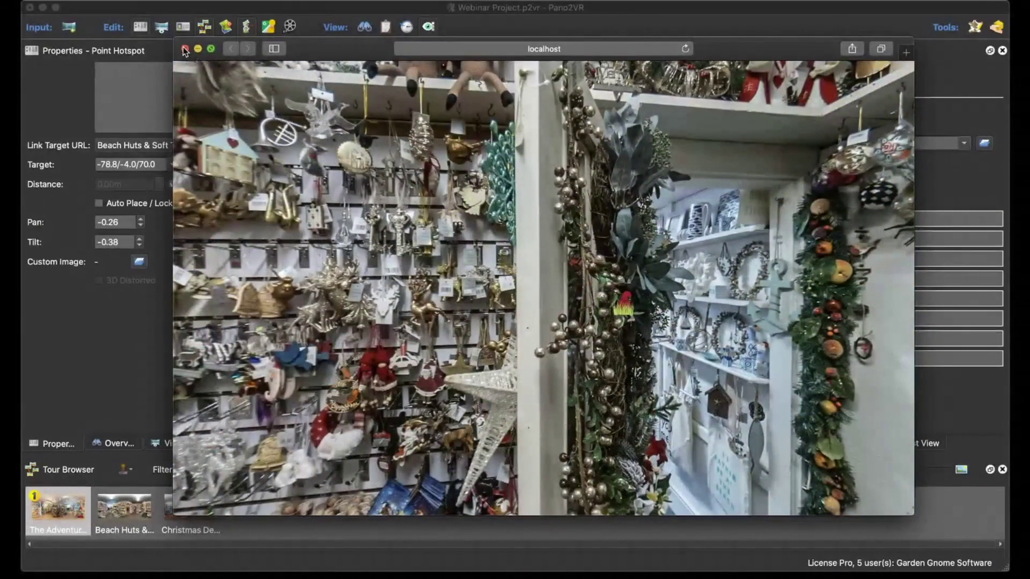
{"action": "left_click", "coordinate": [184, 50]}
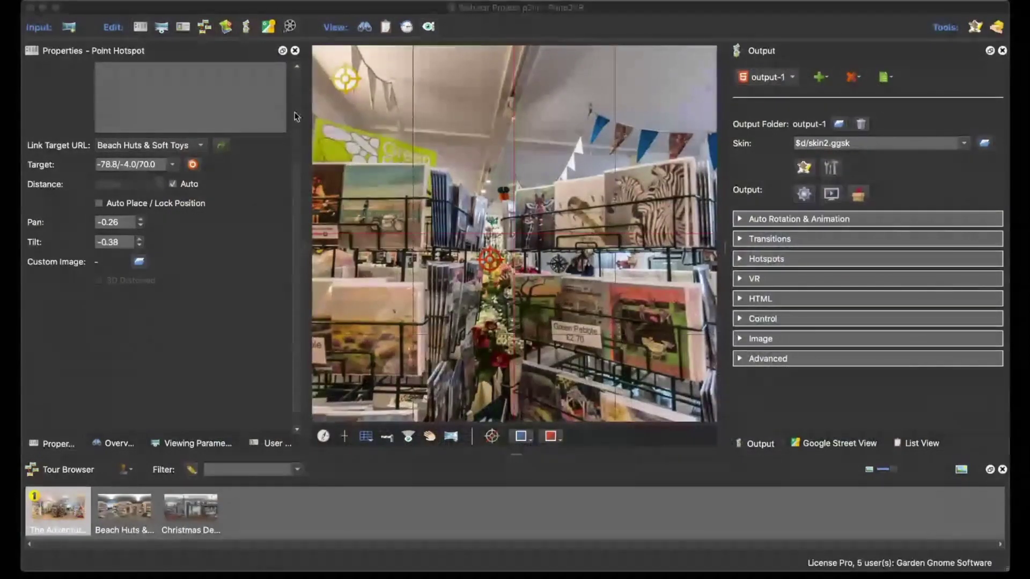
Enable the Hand Cursor for the ht_node_image element in the skin and save the skin.
{"action": "left_click", "coordinate": [804, 169]}
{"action": "left_click", "coordinate": [118, 188]}
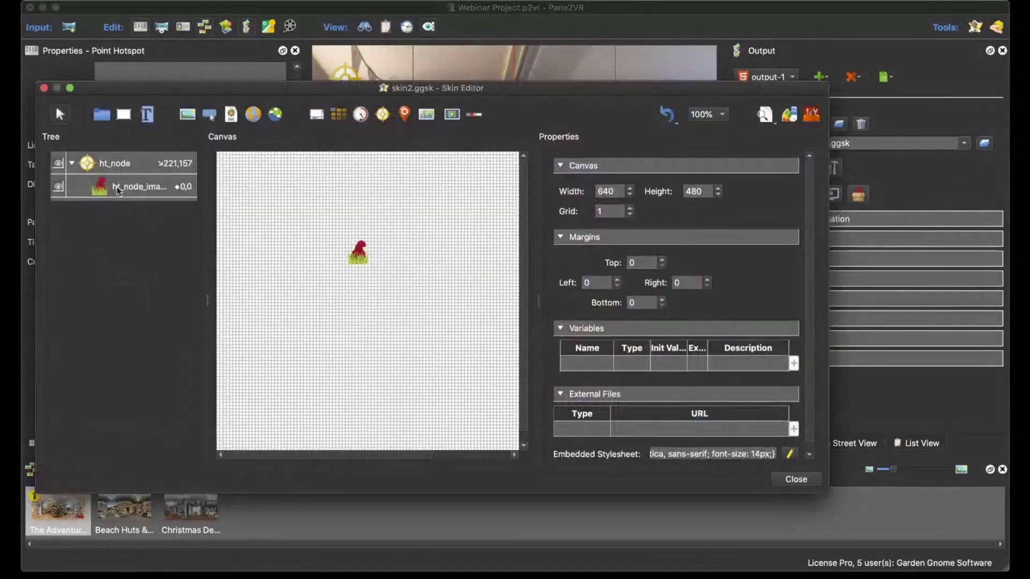
{"action": "scroll", "coordinate": [689, 365], "scroll_direction": "down", "scroll_amount": 5}
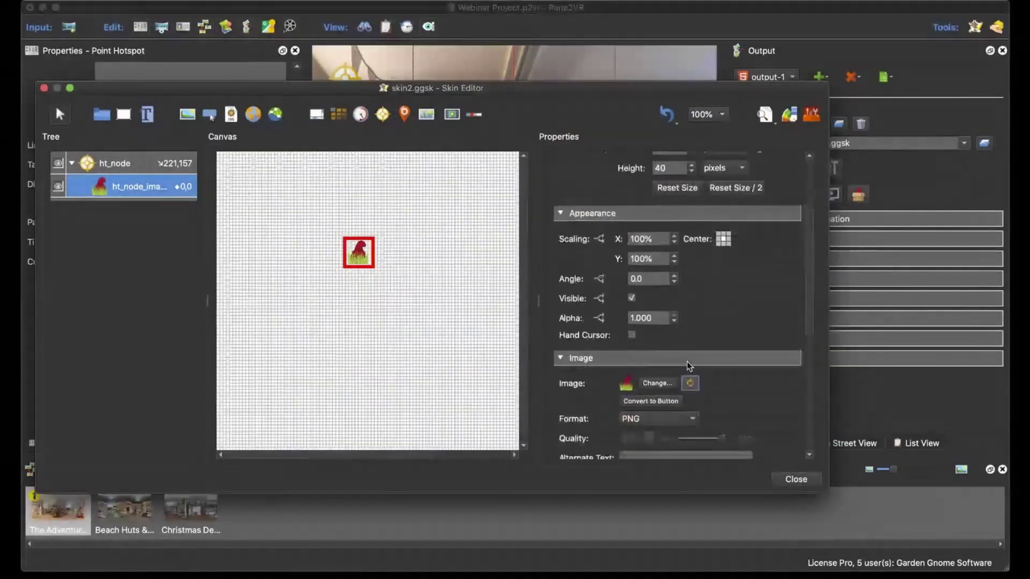
{"action": "left_click", "coordinate": [631, 330]}
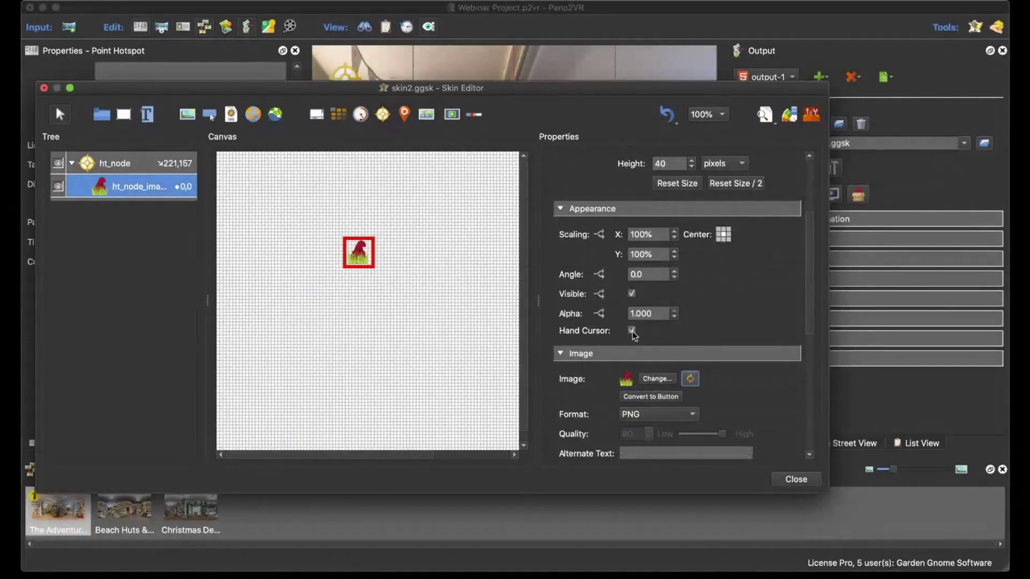
{"action": "left_click", "coordinate": [795, 480]}
{"action": "left_click", "coordinate": [507, 286]}
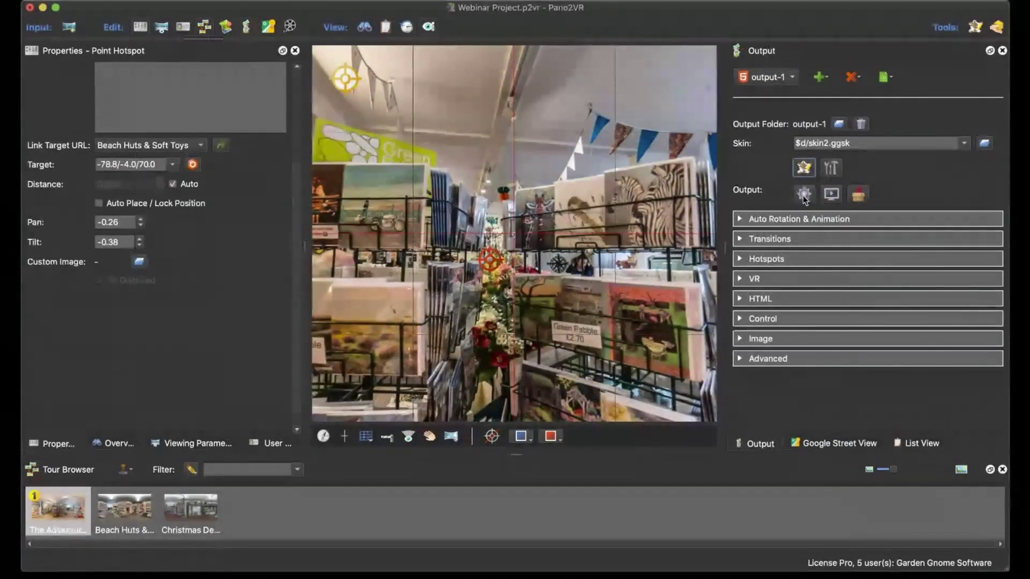
Regenerate the output over pano.xml and test the hand cursor and link on the first hotspot in the preview.
{"action": "left_click", "coordinate": [803, 194]}
{"action": "left_click", "coordinate": [603, 283]}
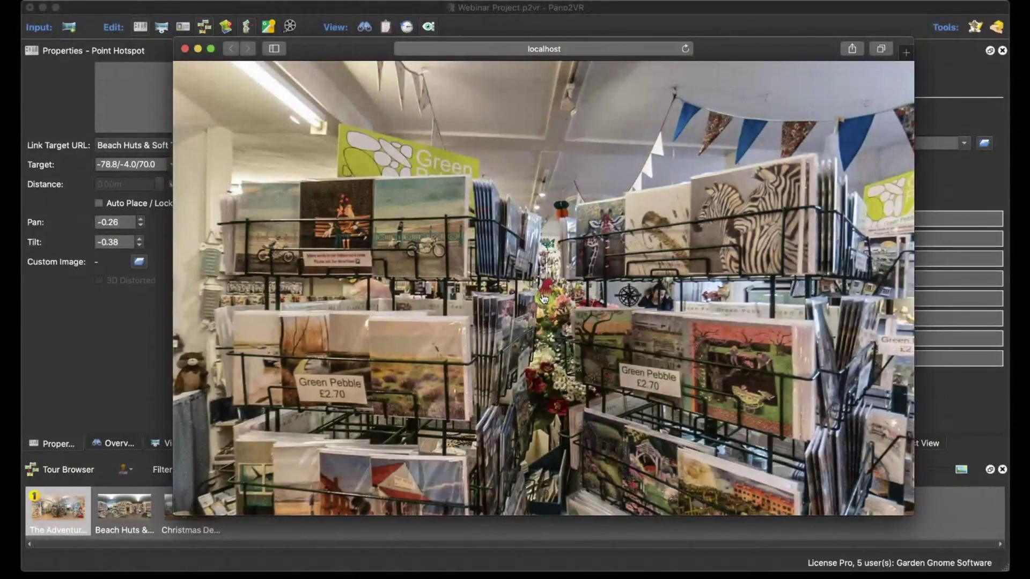
{"action": "left_click", "coordinate": [543, 298]}
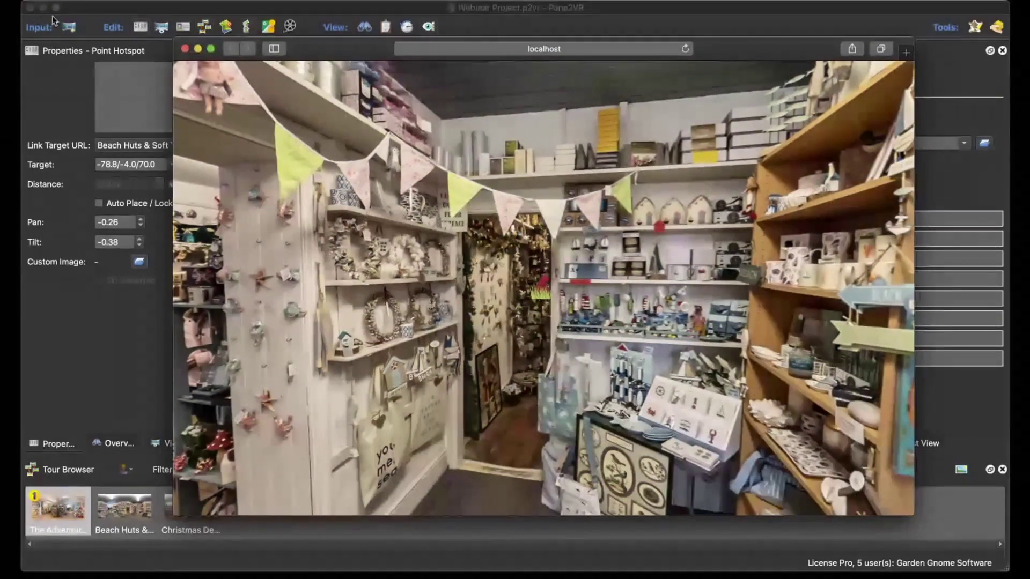
{"action": "left_click", "coordinate": [184, 49]}
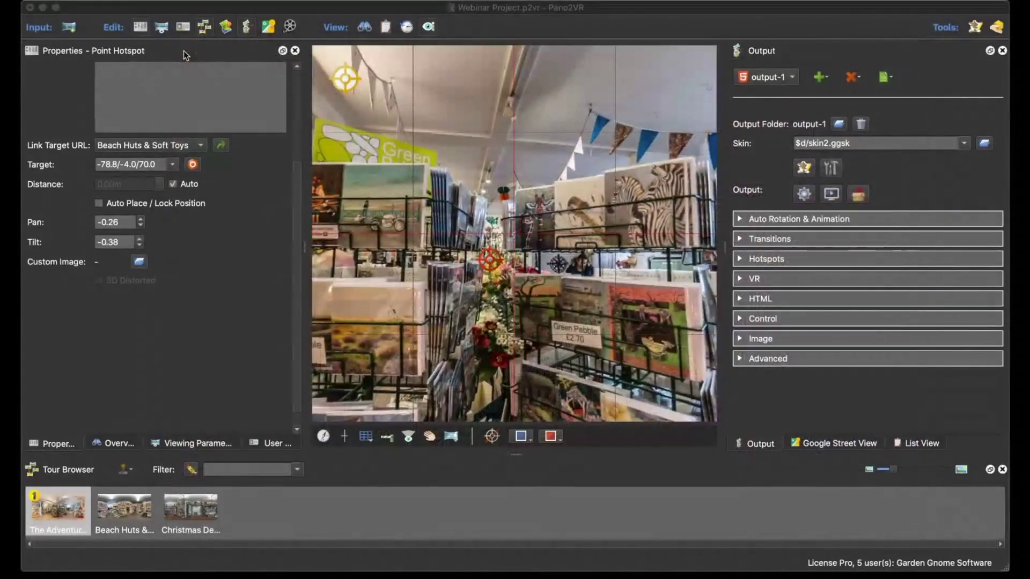
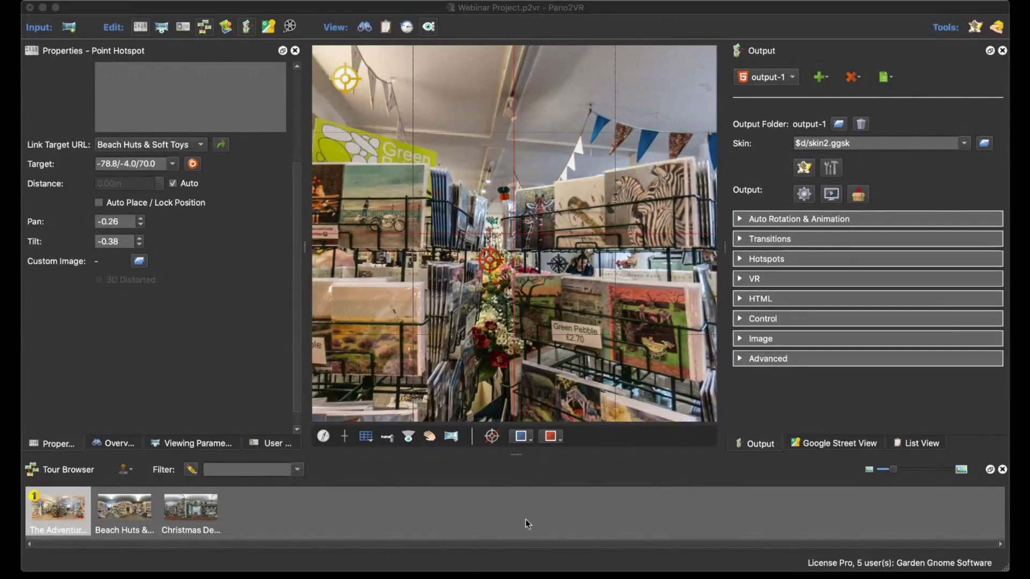
Switch to Safari, view ezgif.com's GIF to Animated PNG converter page, and close the browser window.
{"action": "mouse_move", "coordinate": [528, 571]}
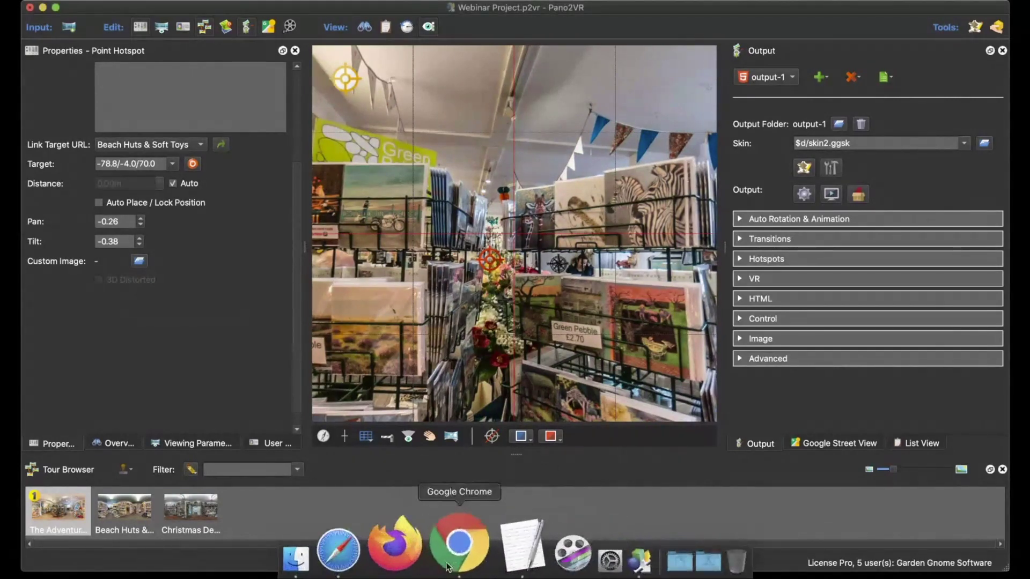
{"action": "left_click", "coordinate": [370, 549]}
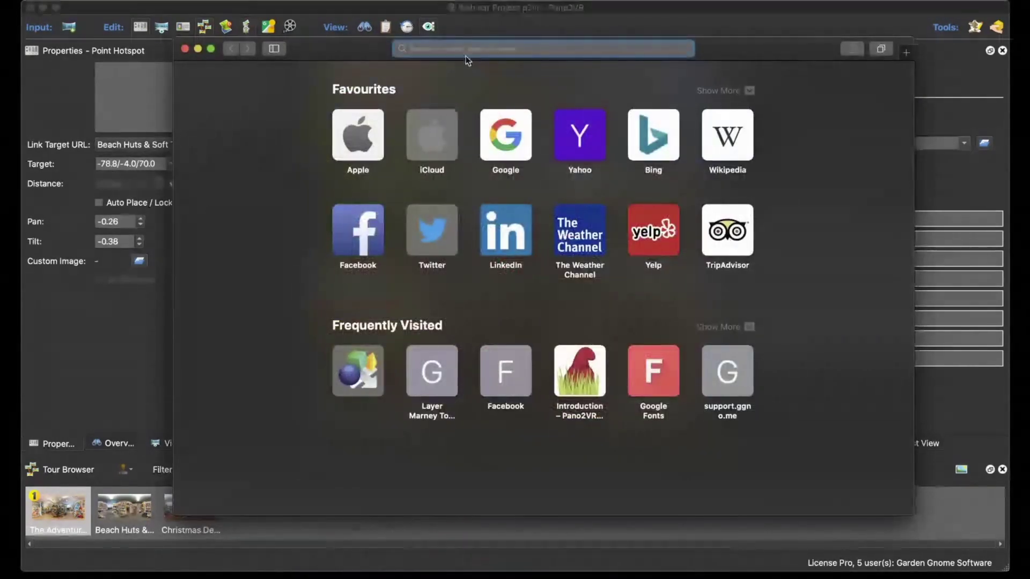
{"action": "key", "text": "super+v"}
{"action": "key", "text": "Return"}
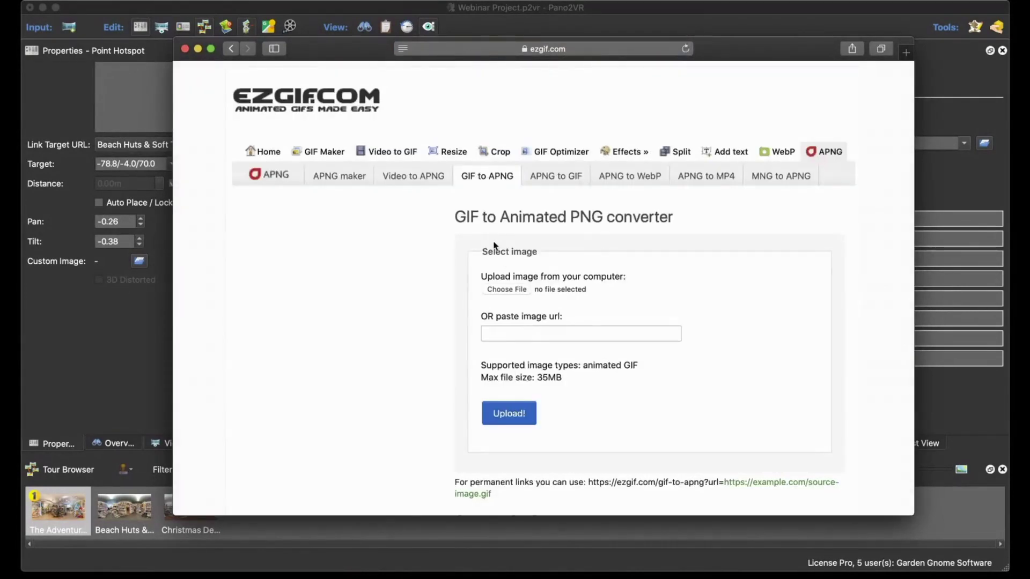
{"action": "scroll", "coordinate": [406, 255], "scroll_direction": "down", "scroll_amount": 2}
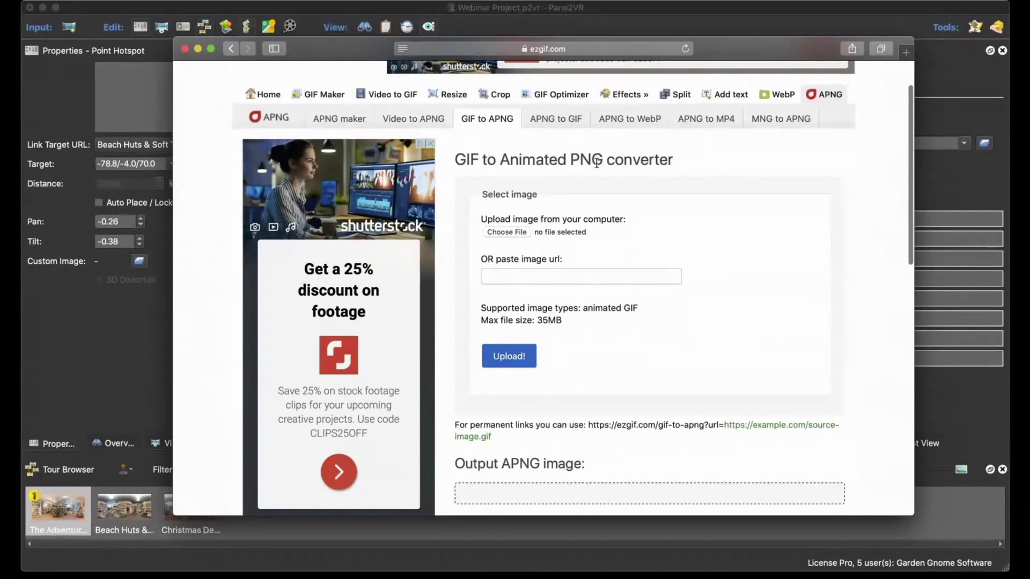
{"action": "left_click", "coordinate": [186, 49]}
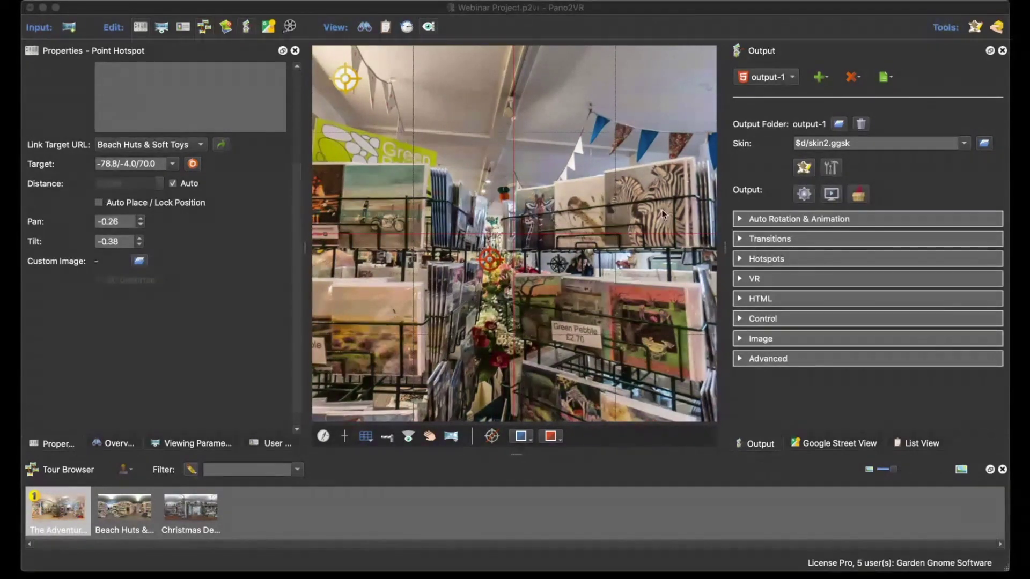
Delete the ht_node_image element from the ht_node hotspot template in skin2.ggsk and save the skin.
{"action": "left_click", "coordinate": [804, 168]}
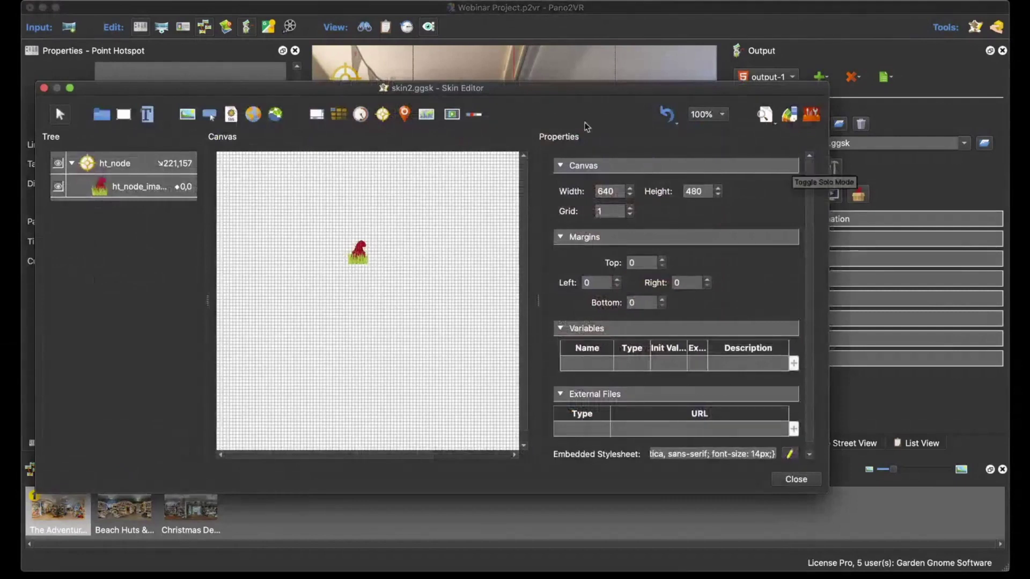
{"action": "left_click_drag", "start_coordinate": [337, 89], "coordinate": [430, 87]}
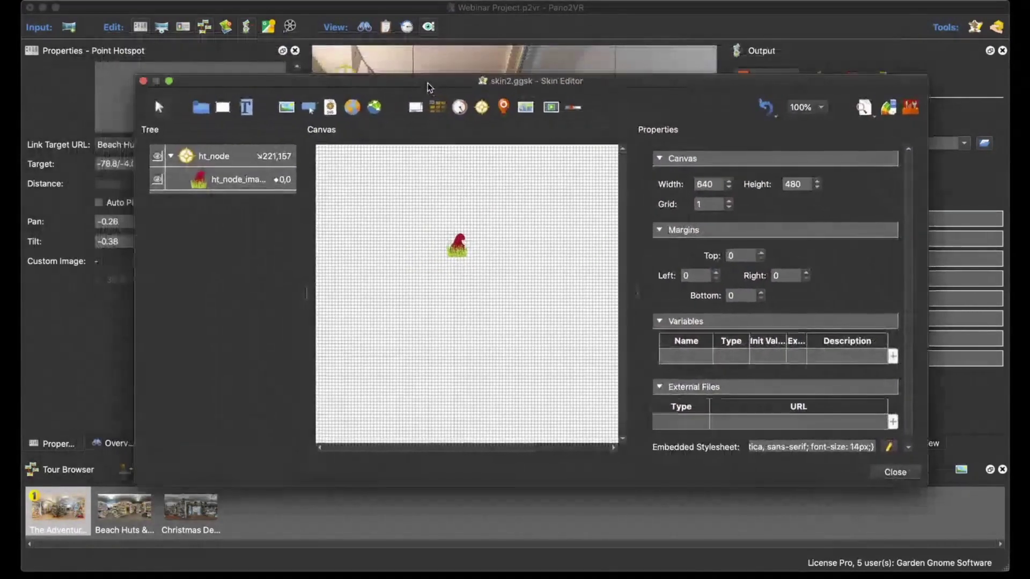
{"action": "left_click", "coordinate": [239, 181]}
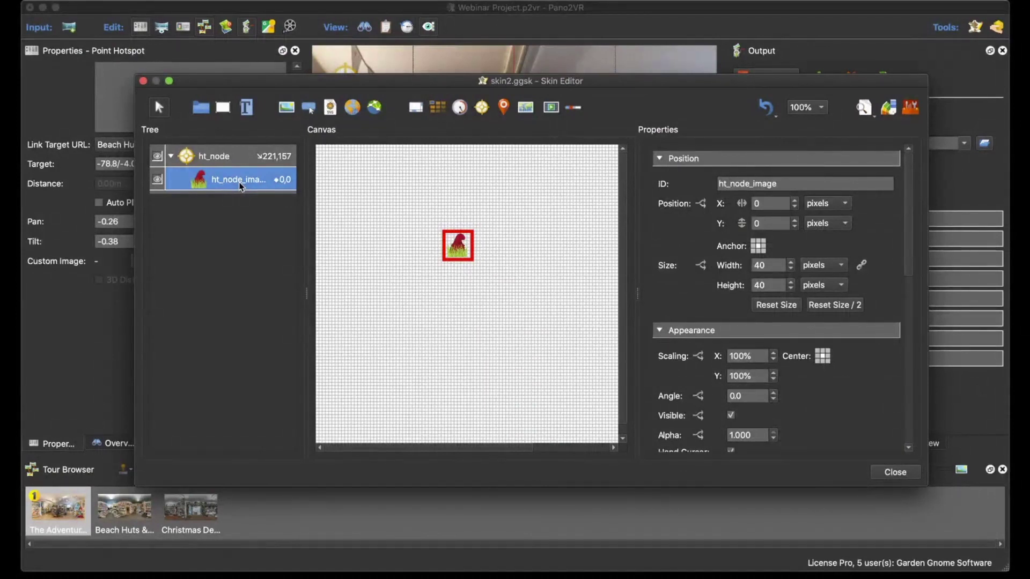
{"action": "key", "text": "Delete"}
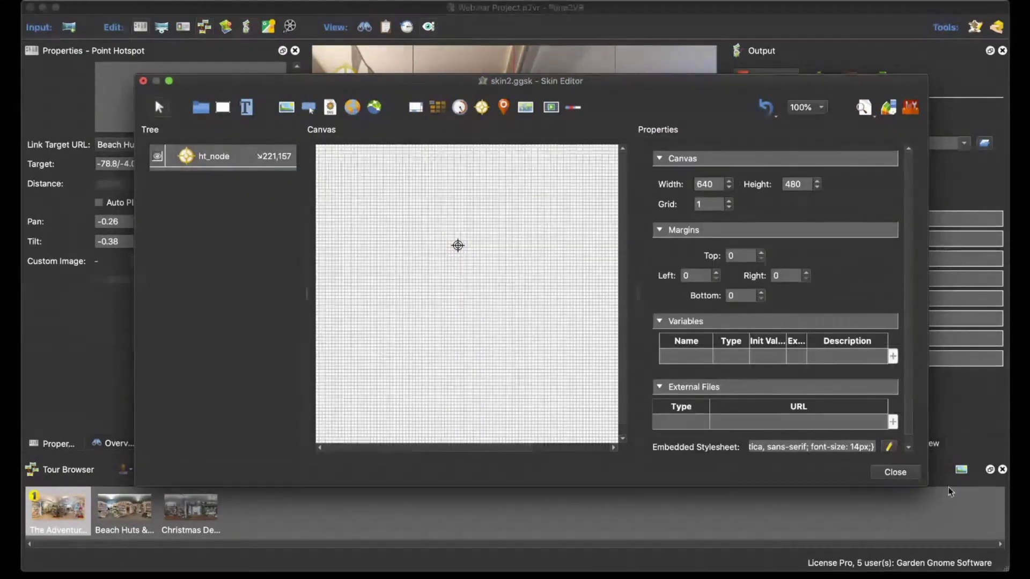
{"action": "left_click", "coordinate": [894, 473]}
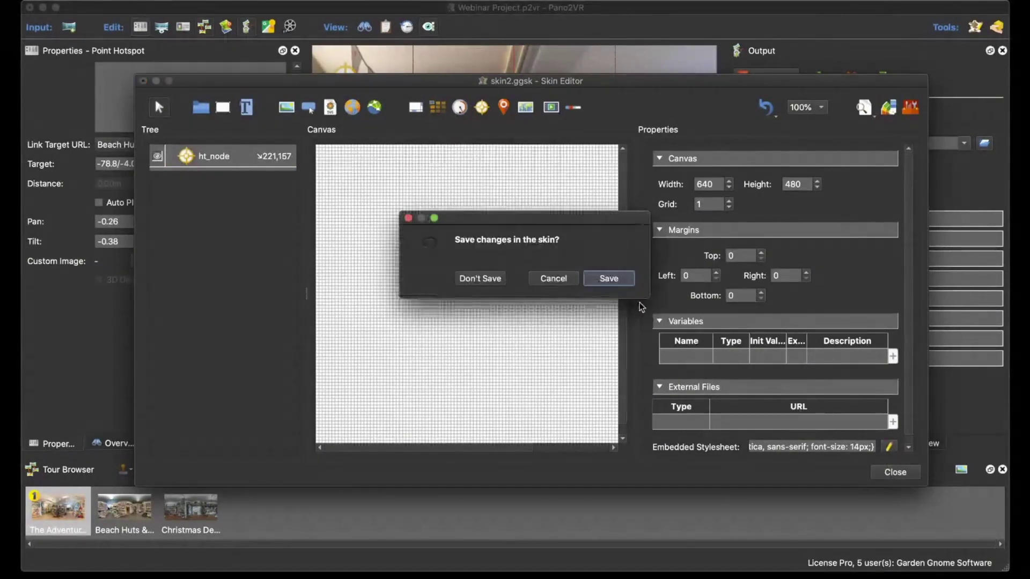
{"action": "left_click", "coordinate": [617, 277]}
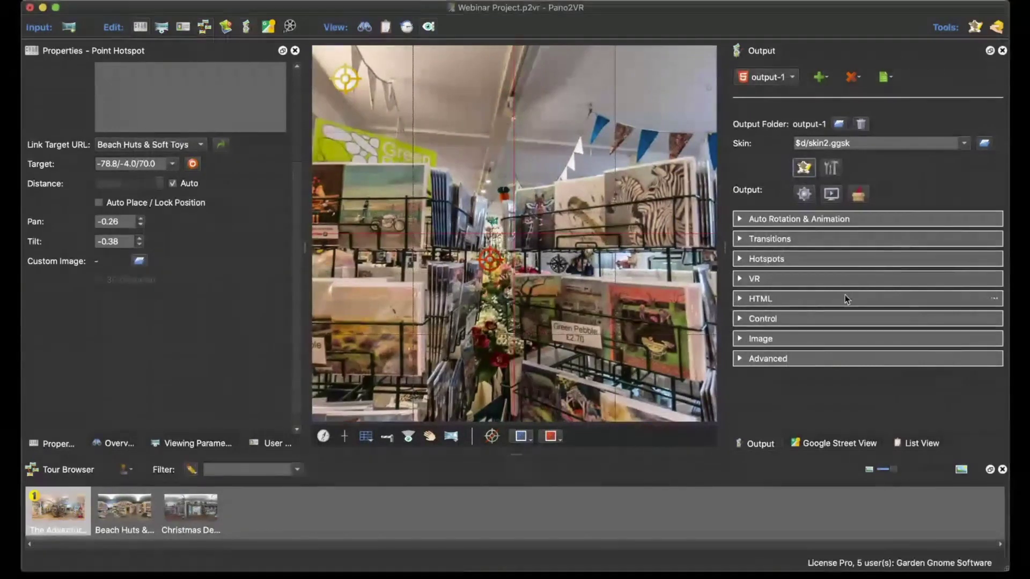
Add animated.gif from the Webanar Project folder to the output's advanced Assets list.
{"action": "left_click", "coordinate": [812, 359]}
{"action": "scroll", "coordinate": [829, 325], "scroll_direction": "down", "scroll_amount": 10}
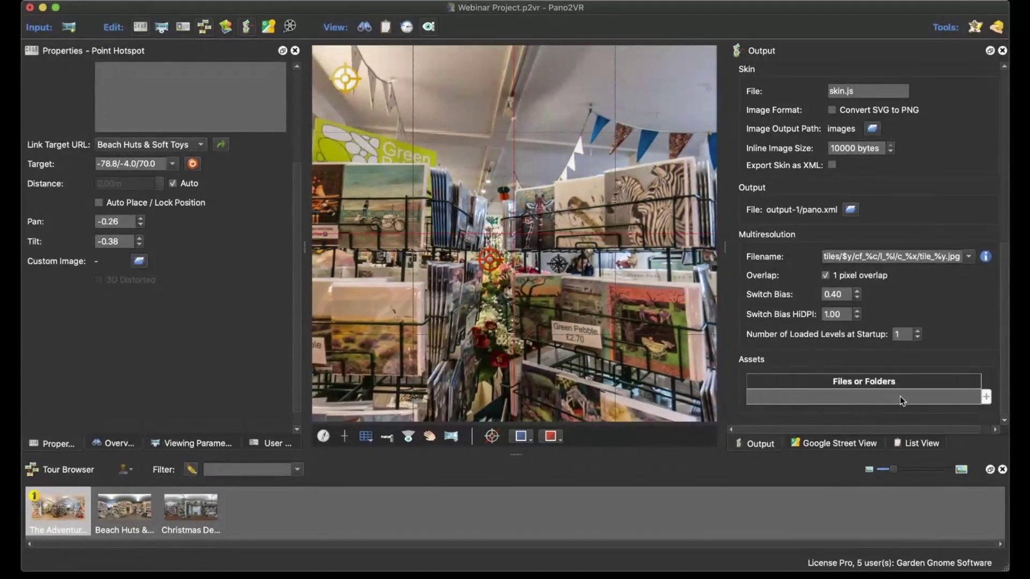
{"action": "left_click", "coordinate": [987, 399]}
{"action": "left_click", "coordinate": [947, 406]}
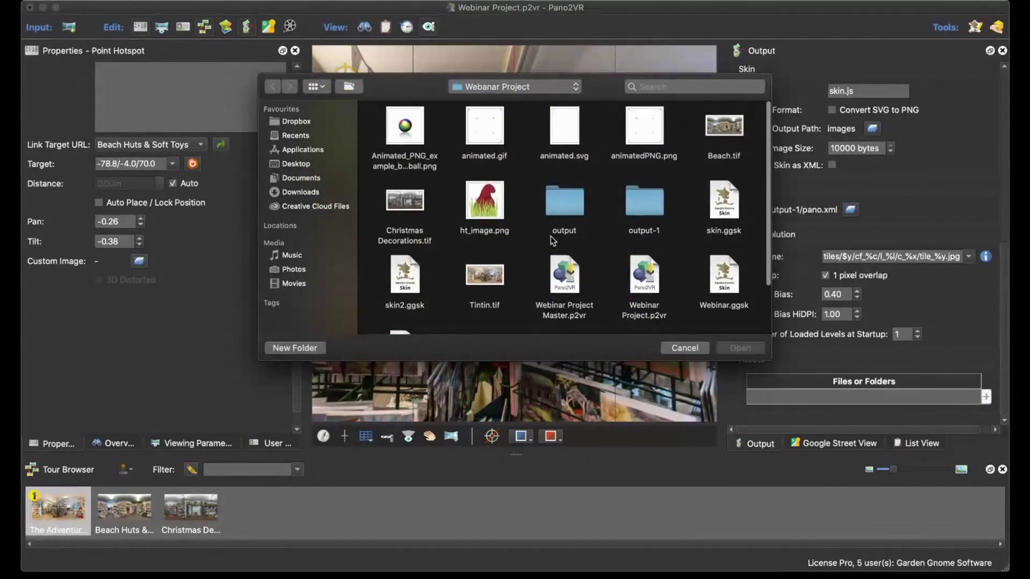
{"action": "left_click", "coordinate": [500, 149]}
{"action": "left_click", "coordinate": [743, 348]}
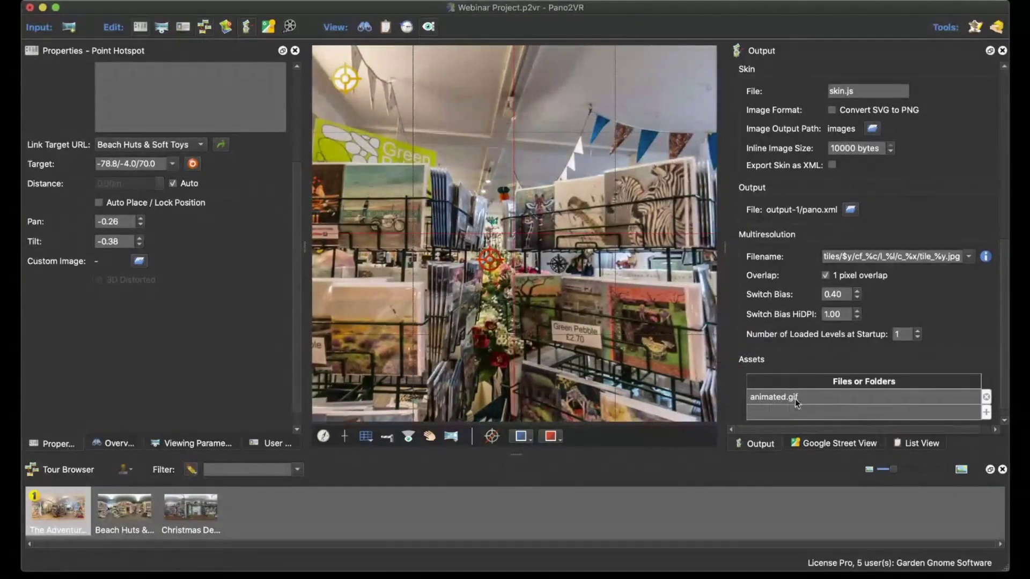
Regenerate the output with the added asset, overwriting the existing files, and close the tour preview.
{"action": "scroll", "coordinate": [818, 361], "scroll_direction": "up", "scroll_amount": 5}
{"action": "scroll", "coordinate": [813, 364], "scroll_direction": "up", "scroll_amount": 5}
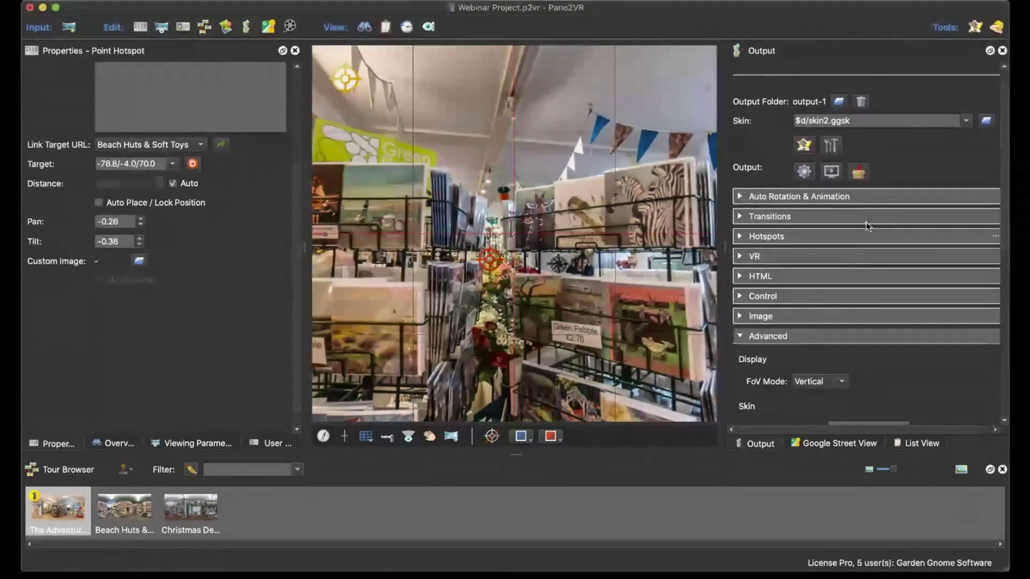
{"action": "left_click", "coordinate": [803, 172]}
{"action": "left_click", "coordinate": [619, 285]}
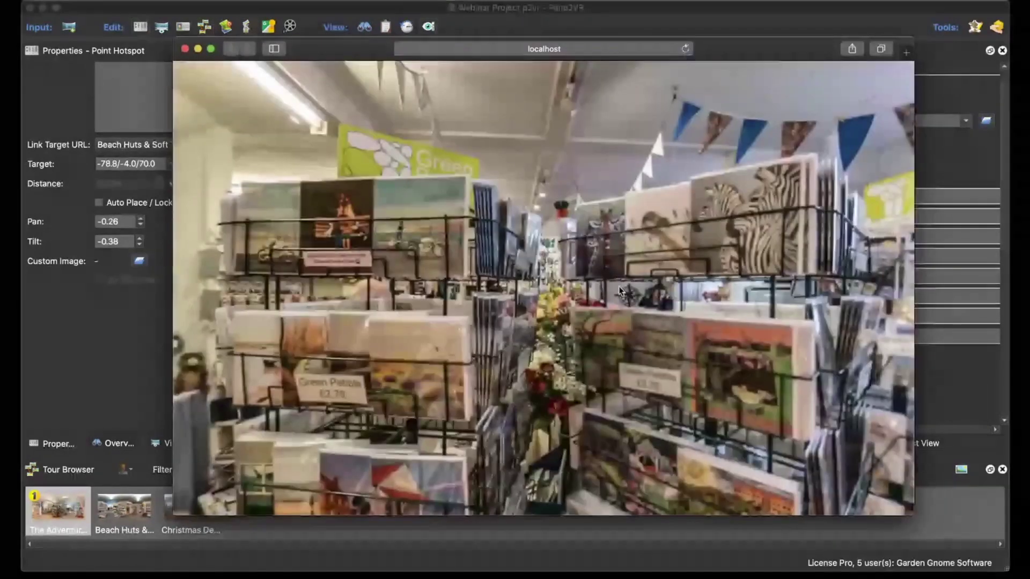
{"action": "left_click", "coordinate": [185, 49]}
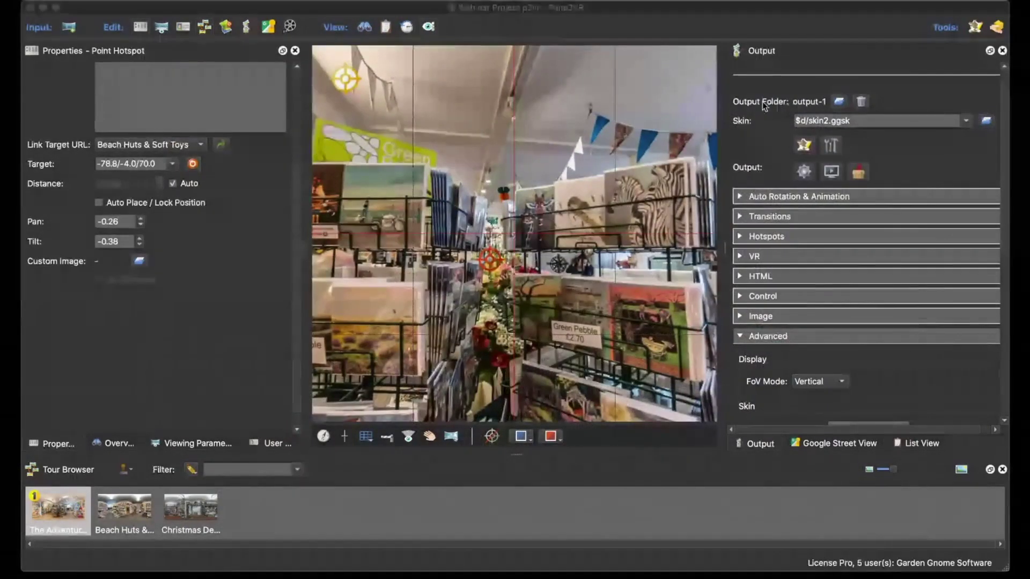
Inspect the assets folder inside output-1 in Finder for the exported GIF, and close the Finder window.
{"action": "right_click", "coordinate": [808, 100]}
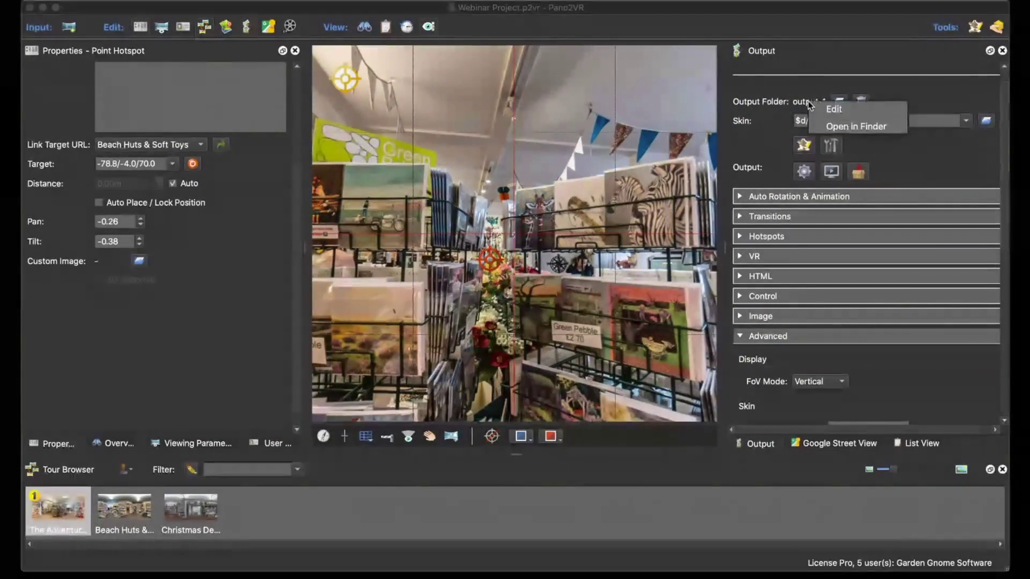
{"action": "left_click", "coordinate": [841, 128]}
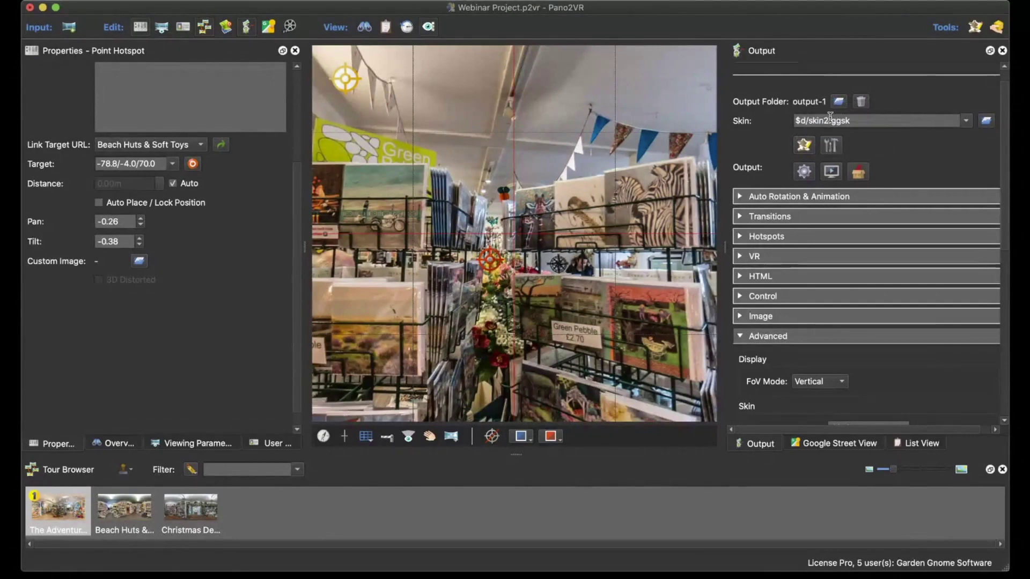
{"action": "right_click", "coordinate": [824, 121]}
{"action": "left_click", "coordinate": [848, 130]}
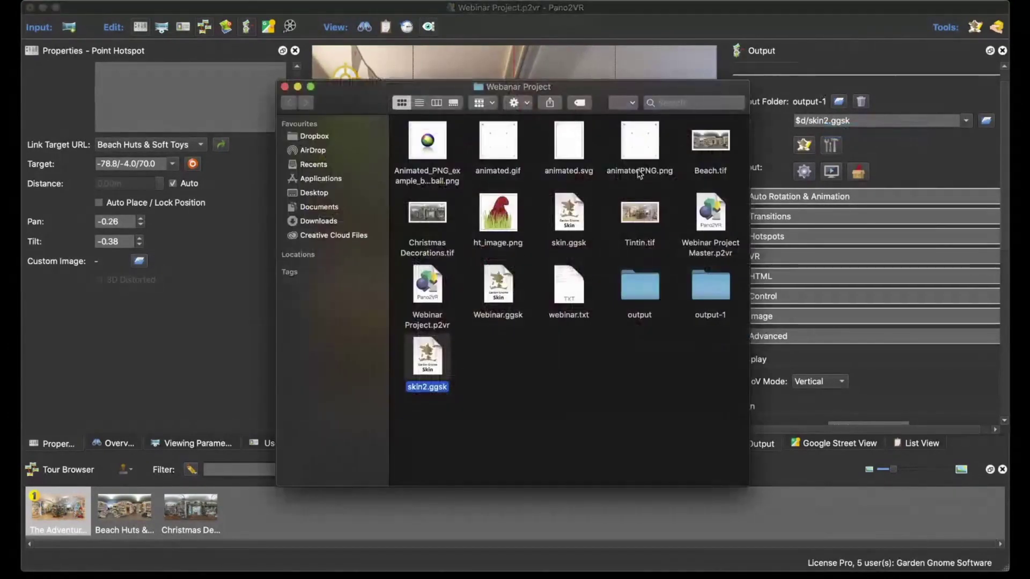
{"action": "left_click", "coordinate": [715, 294]}
{"action": "double_click", "coordinate": [715, 294]}
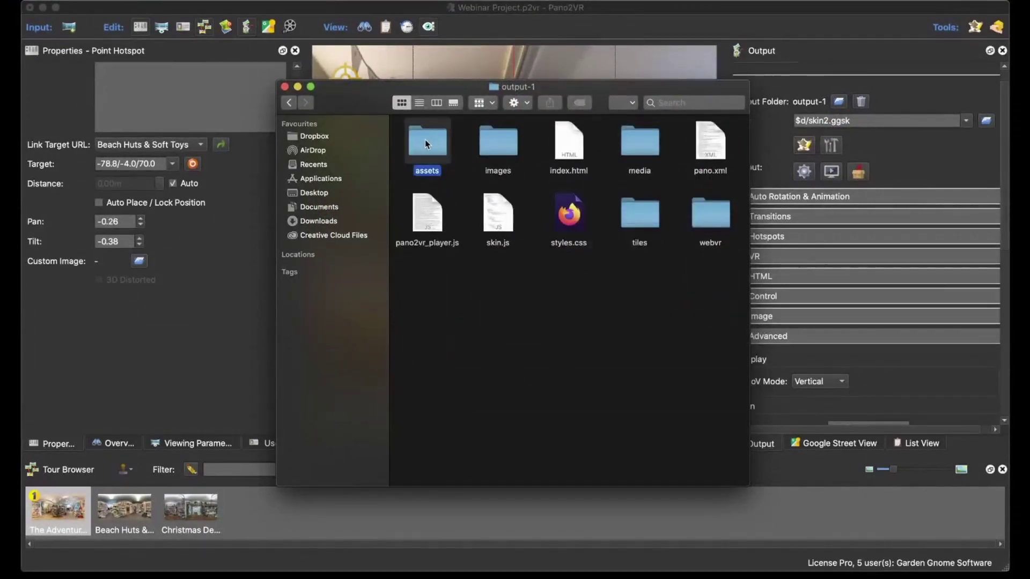
{"action": "double_click", "coordinate": [425, 139]}
{"action": "left_click", "coordinate": [290, 102]}
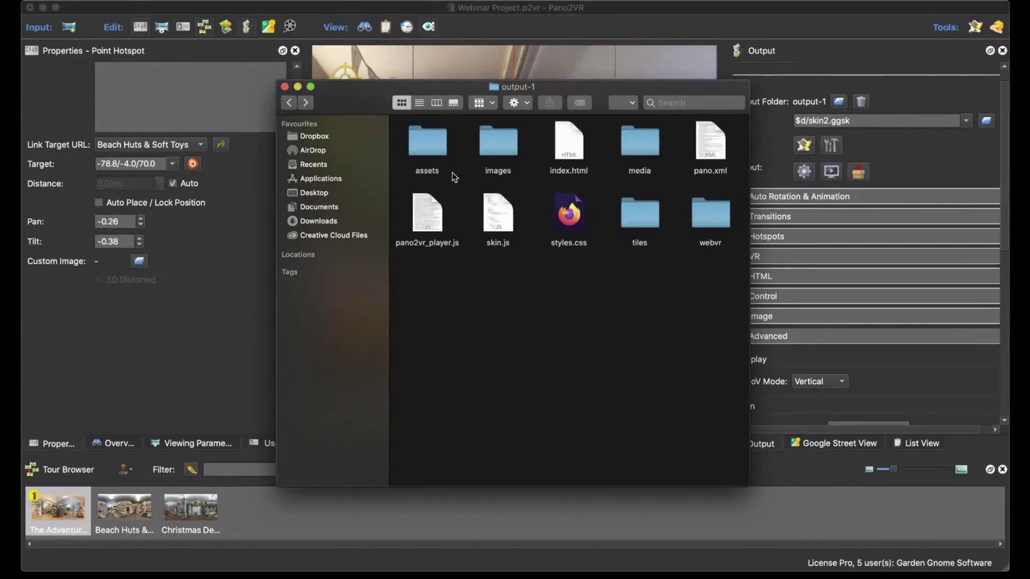
{"action": "double_click", "coordinate": [418, 173]}
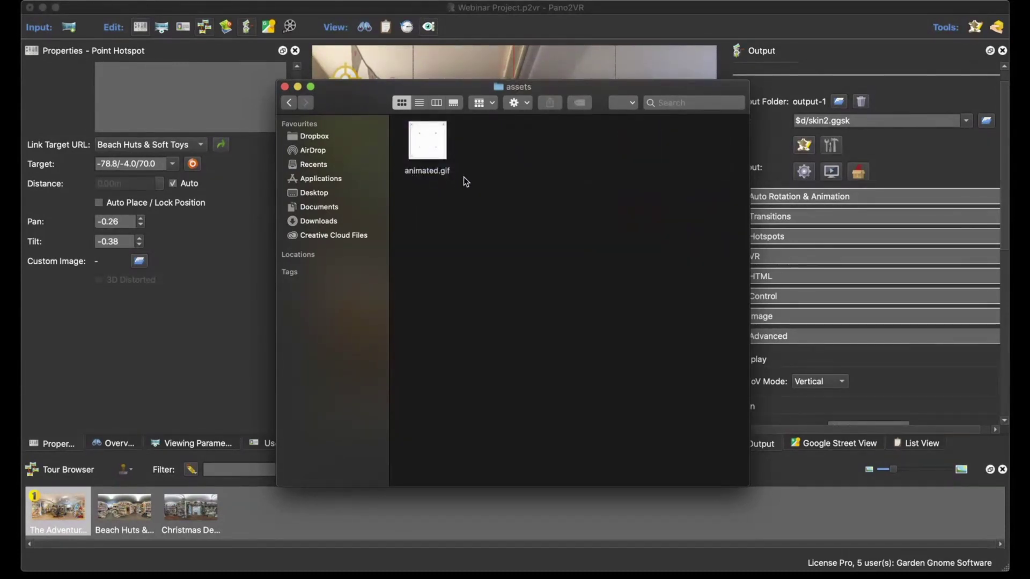
{"action": "left_click", "coordinate": [284, 87]}
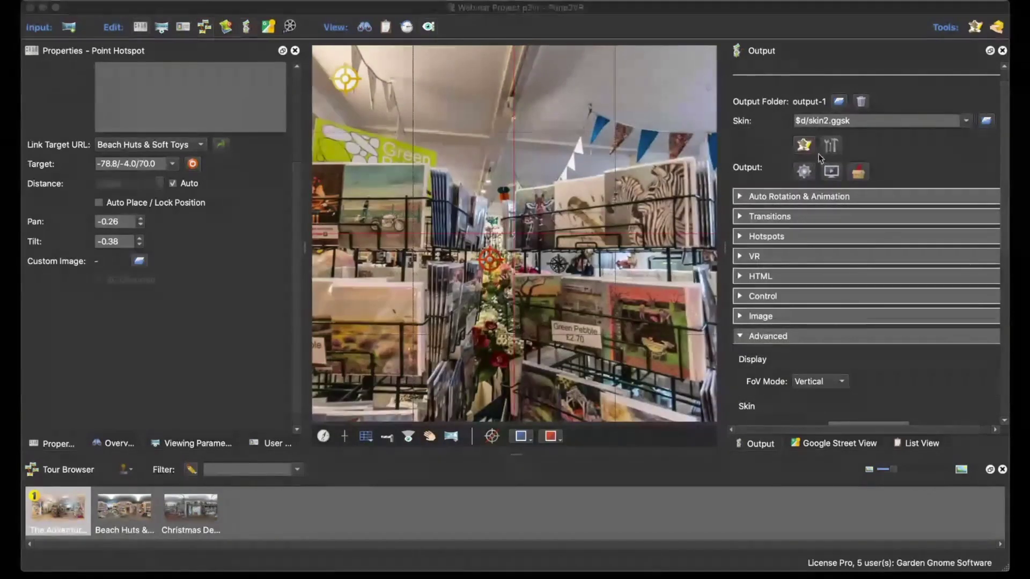
Draw an external image element on the skin canvas at about X 97, Y 211 and set its ID to ht_node_image.
{"action": "left_click", "coordinate": [803, 144]}
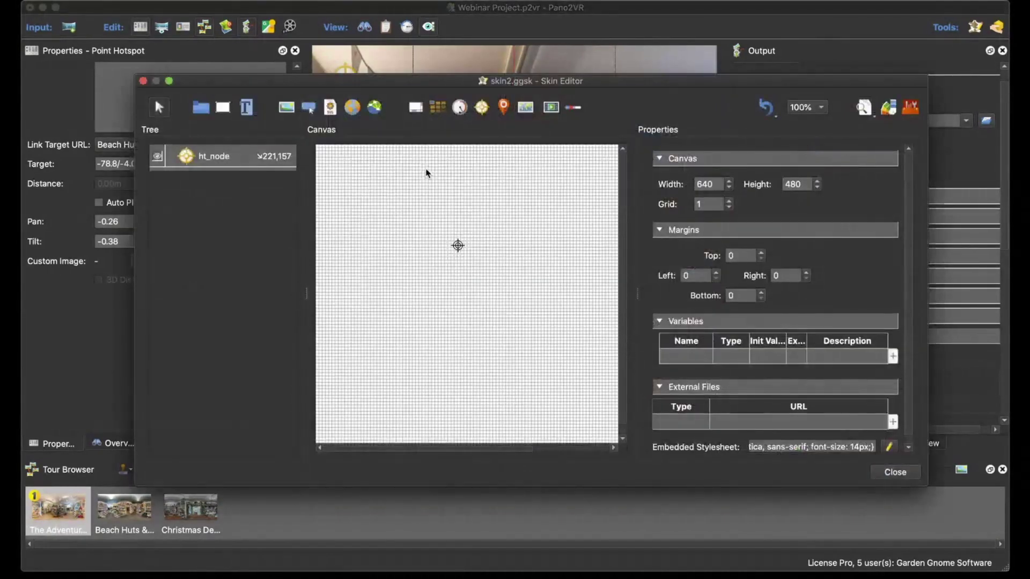
{"action": "left_click", "coordinate": [354, 107]}
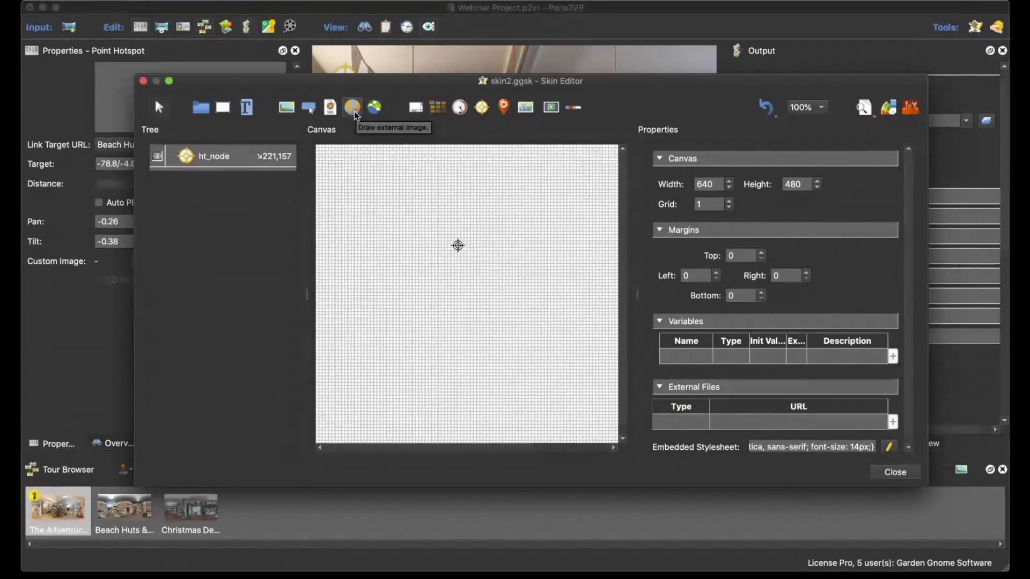
{"action": "left_click", "coordinate": [410, 219]}
{"action": "left_click_drag", "start_coordinate": [431, 228], "coordinate": [398, 288]}
{"action": "left_click_drag", "start_coordinate": [768, 184], "coordinate": [683, 186]}
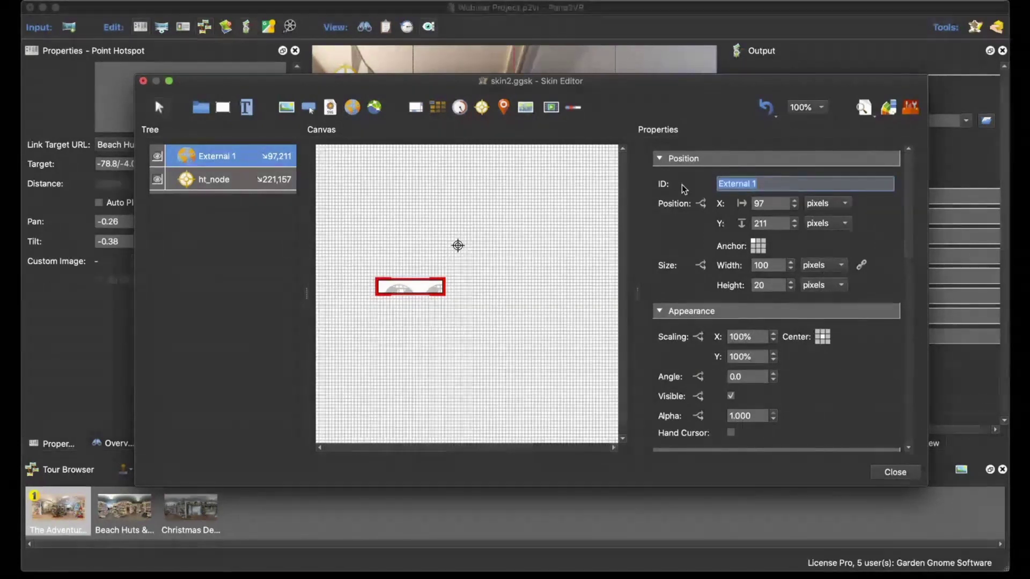
{"action": "type", "text": "ht"}
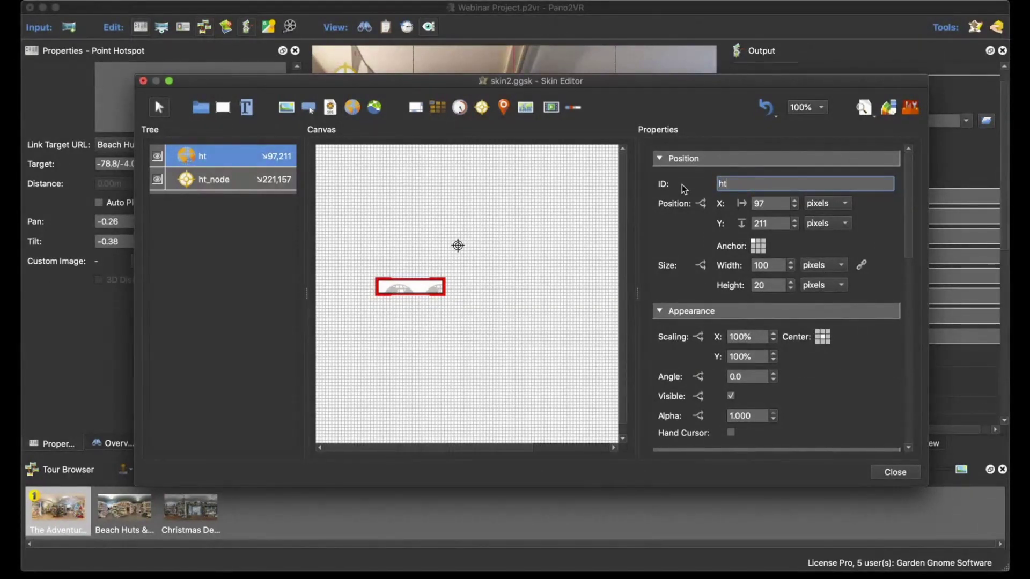
{"action": "type", "text": "_node_image"}
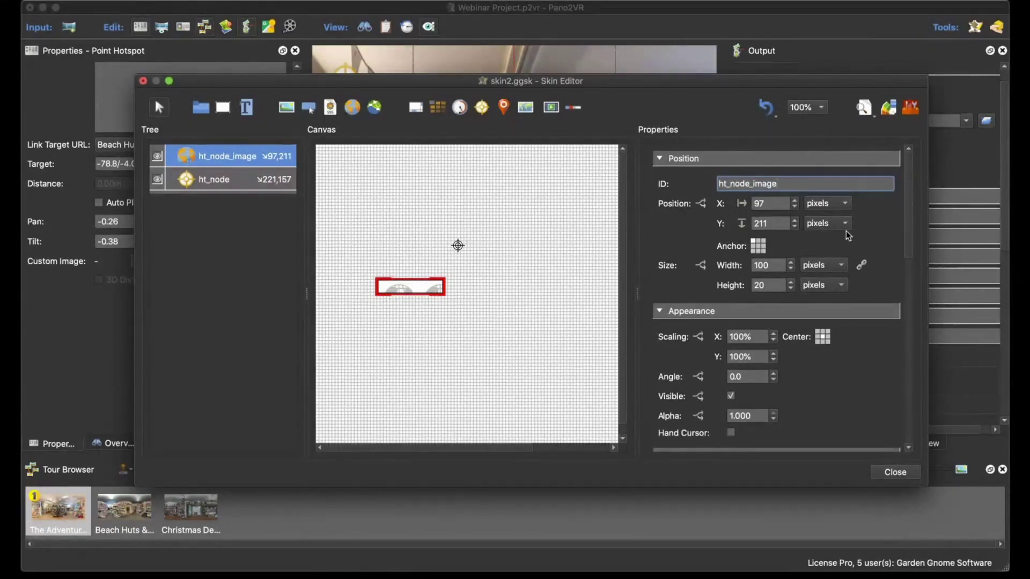
Set the ht_node_image element's width and height to 32 pixels each.
{"action": "scroll", "coordinate": [793, 229], "scroll_direction": "down", "scroll_amount": 2}
{"action": "left_click_drag", "start_coordinate": [782, 225], "coordinate": [734, 230]}
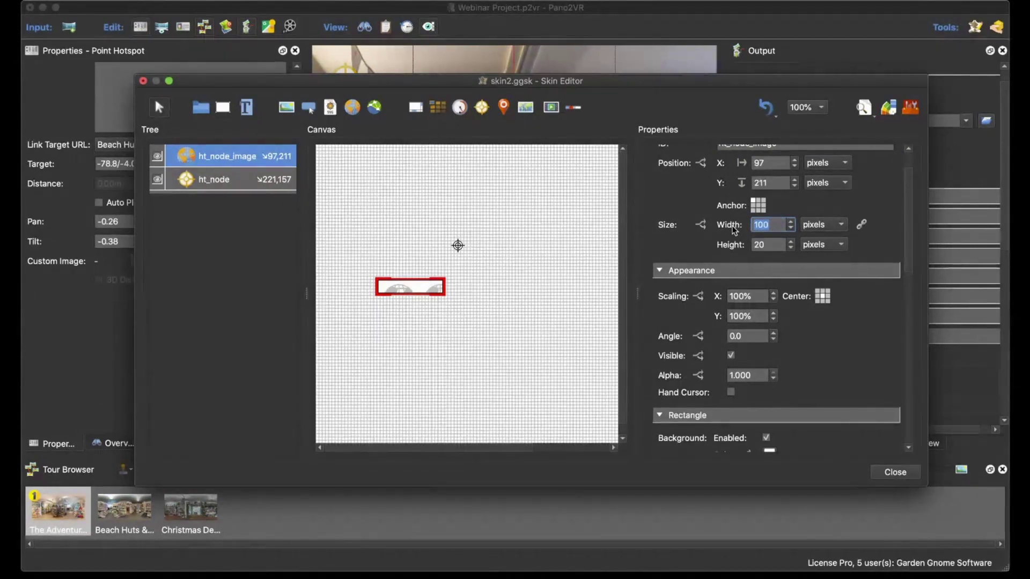
{"action": "type", "text": "32"}
{"action": "key", "text": "Tab"}
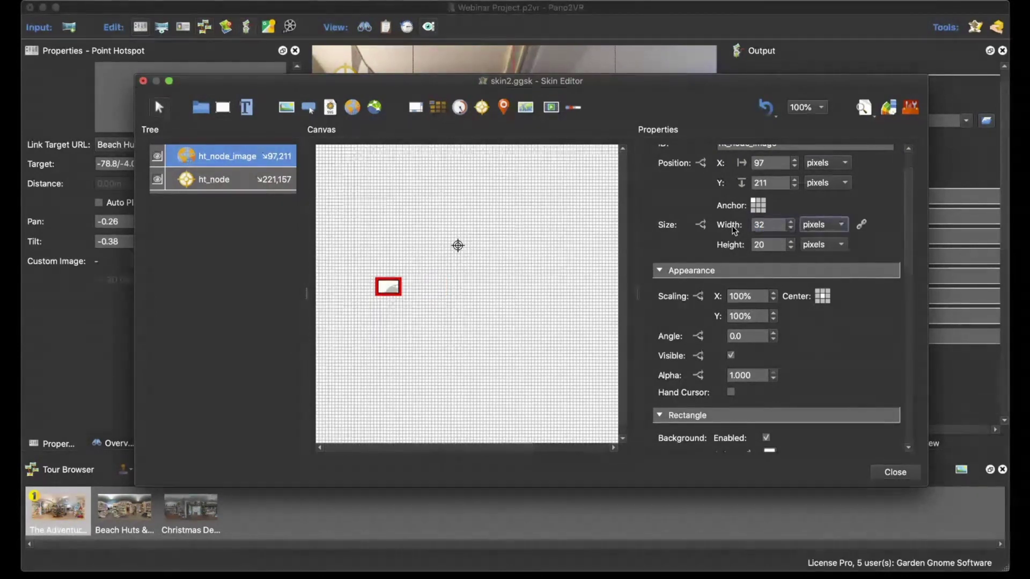
{"action": "key", "text": "Tab"}
{"action": "type", "text": "32"}
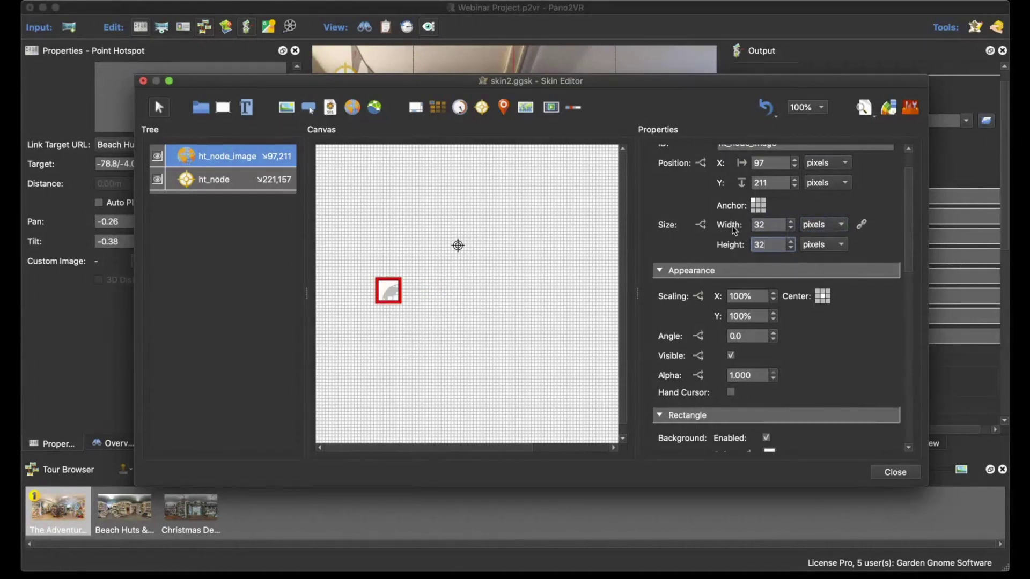
{"action": "key", "text": "Tab"}
Enable the hand cursor for ht_node_image and set its external URL to assets/animated.gif.
{"action": "scroll", "coordinate": [850, 339], "scroll_direction": "down", "scroll_amount": 5}
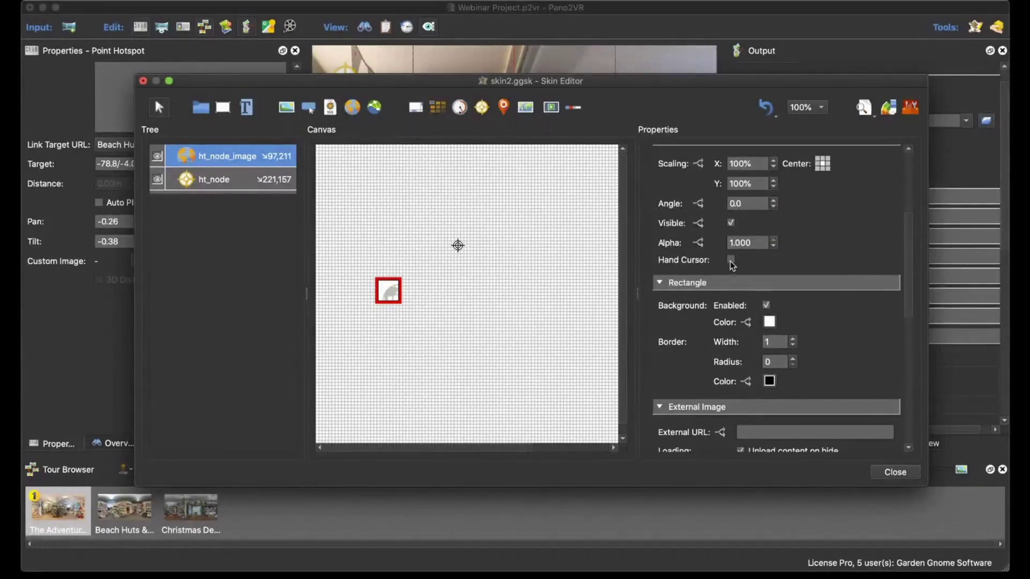
{"action": "scroll", "coordinate": [851, 260], "scroll_direction": "down", "scroll_amount": 6}
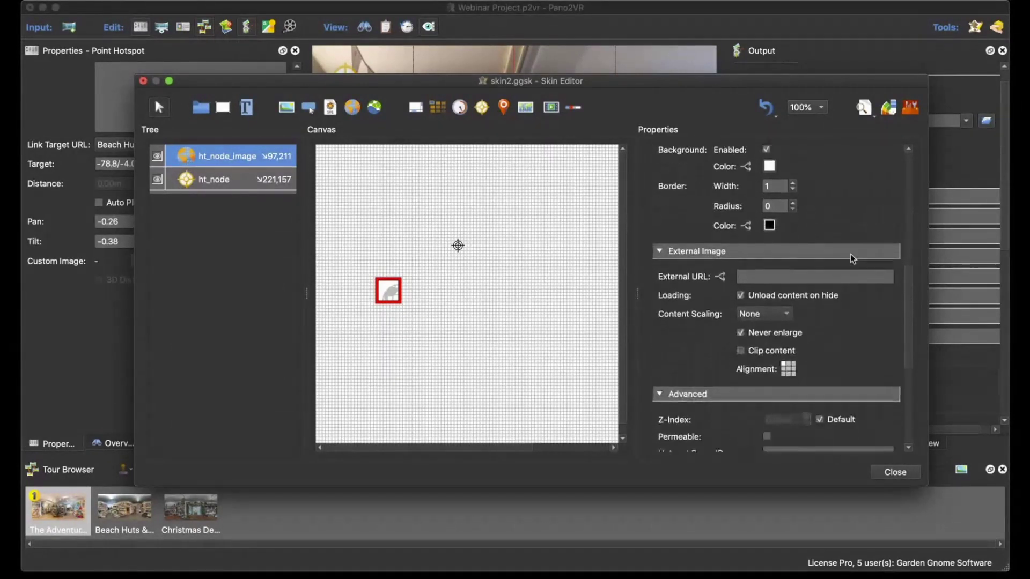
{"action": "left_click", "coordinate": [391, 295]}
{"action": "left_click", "coordinate": [756, 275]}
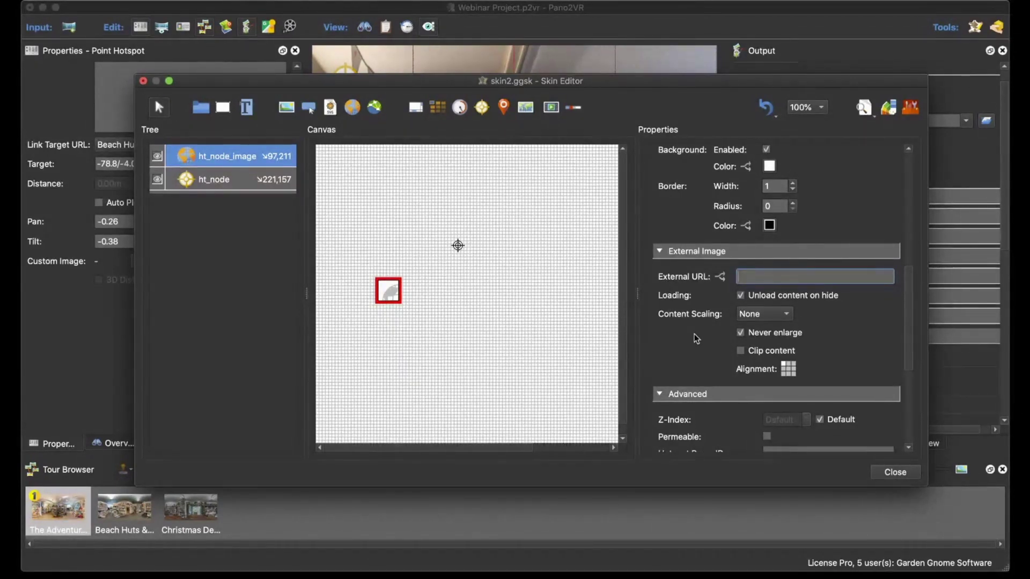
{"action": "type", "text": "ssets/"}
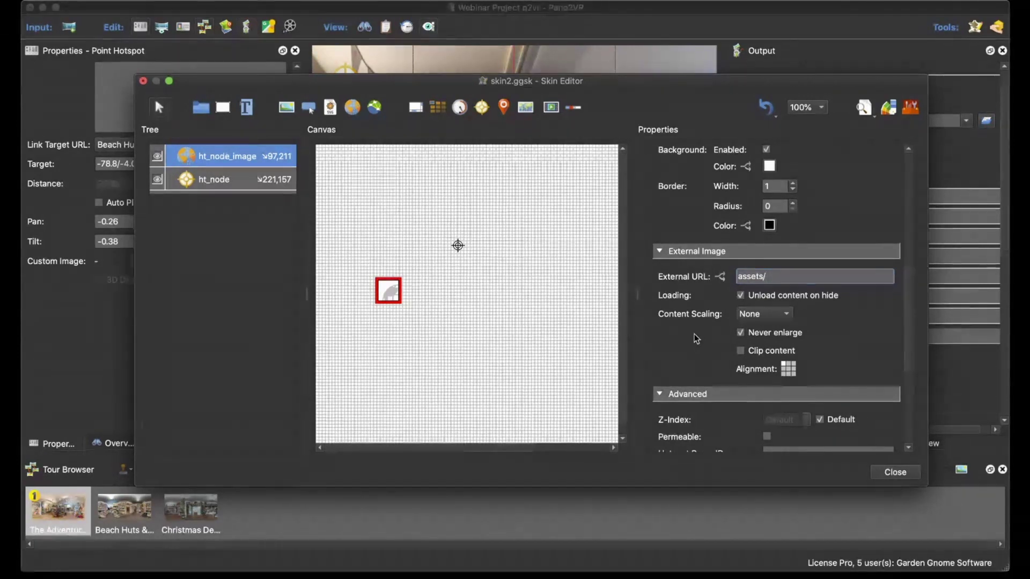
{"action": "type", "text": "an"}
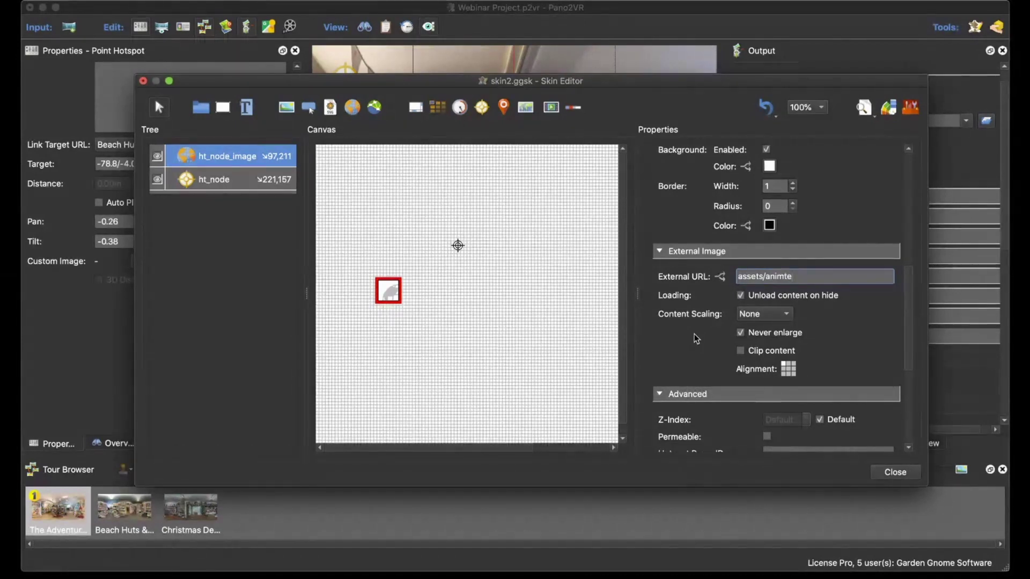
{"action": "type", "text": "imated.gif"}
Save the skin, regenerate the output overwriting pano.xml, and check the animated hotspot in the tour preview before closing it.
{"action": "left_click", "coordinate": [894, 472]}
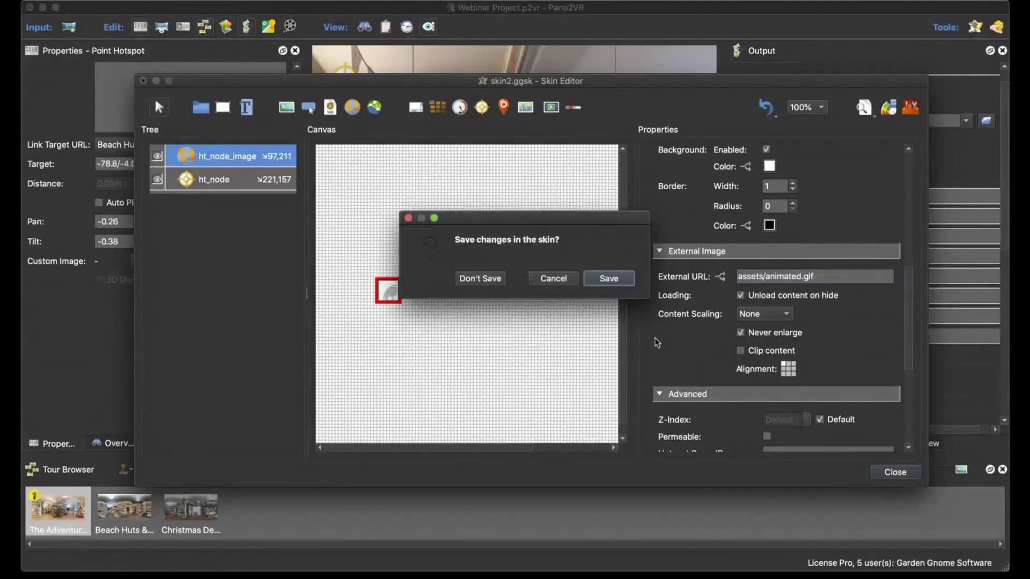
{"action": "left_click", "coordinate": [600, 280]}
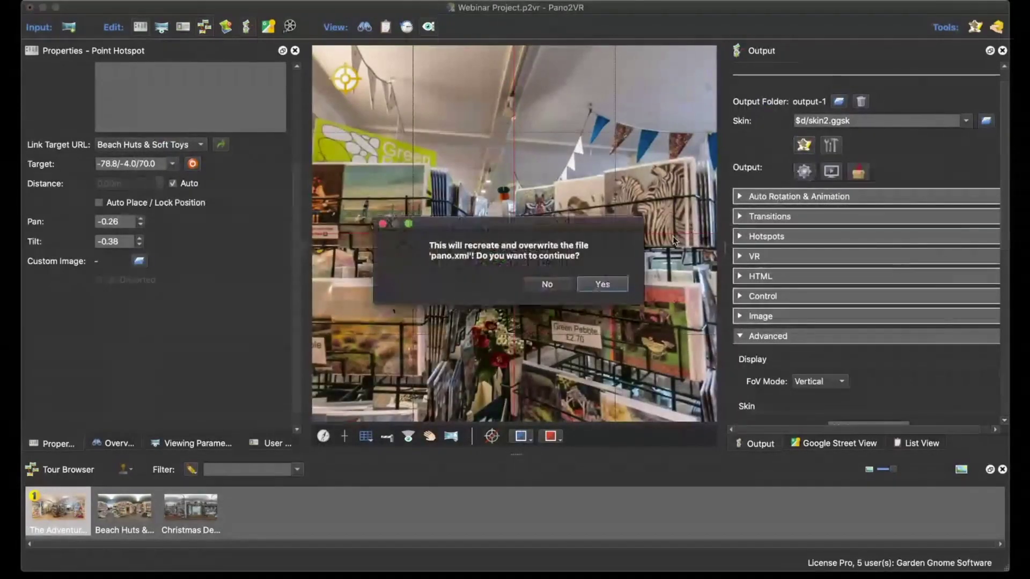
{"action": "left_click", "coordinate": [583, 285]}
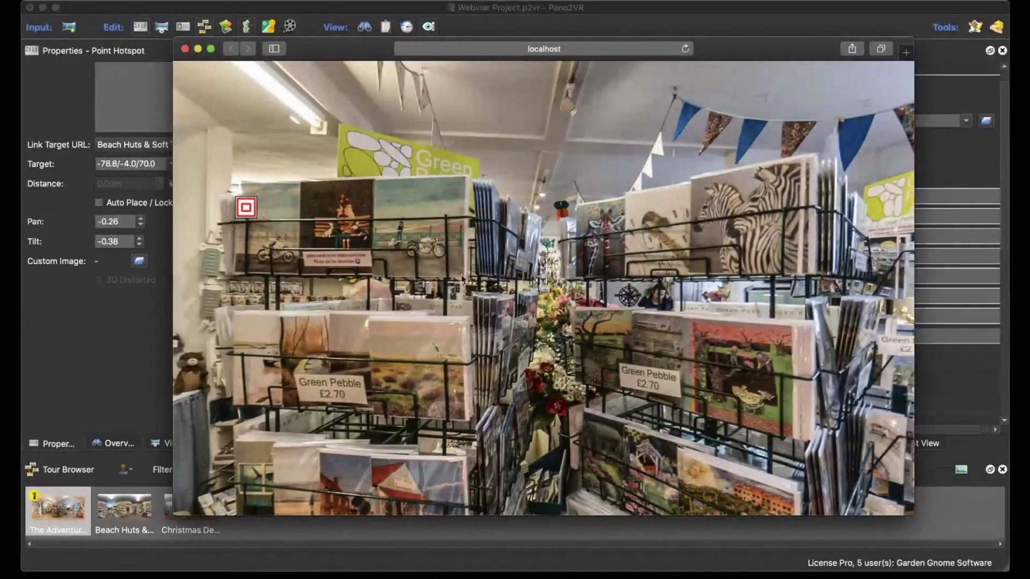
{"action": "mouse_move", "coordinate": [444, 301]}
{"action": "left_mouse_down"}
{"action": "mouse_move", "coordinate": [379, 307]}
{"action": "mouse_move", "coordinate": [518, 299]}
{"action": "left_mouse_up"}
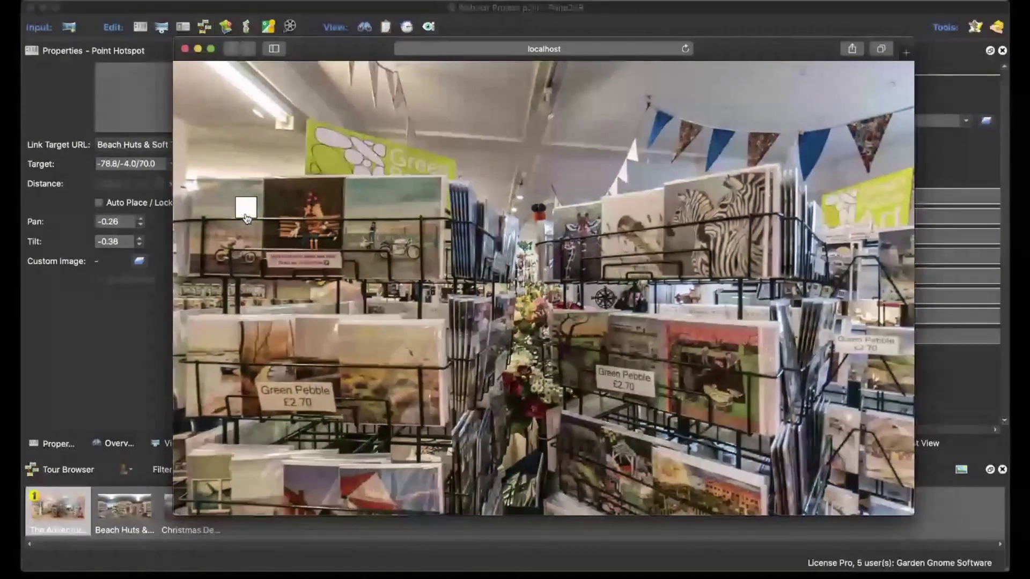
{"action": "left_click", "coordinate": [185, 51]}
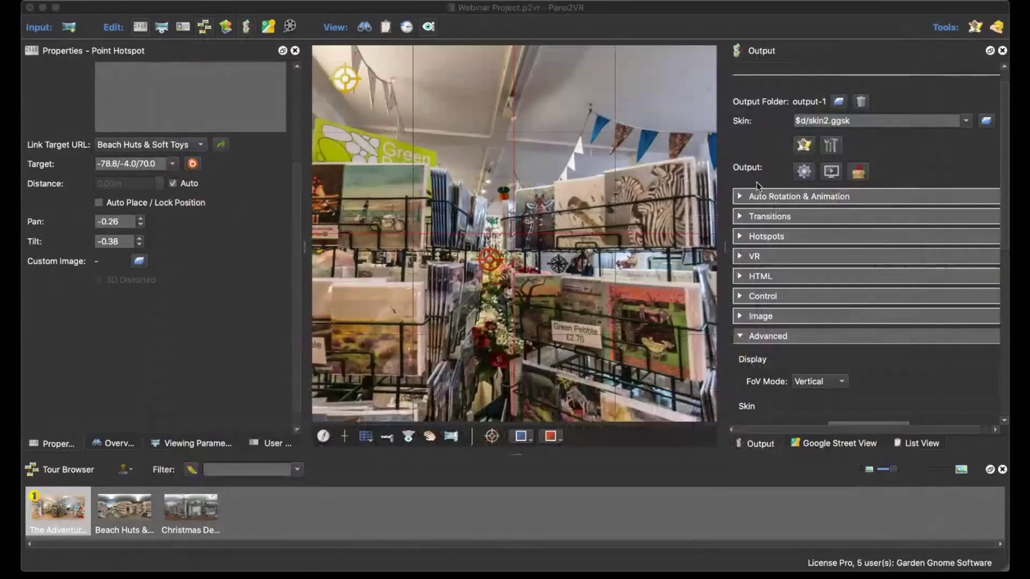
Reopen the skin for editing, disable the background of ht_node_image, and set its border width to 0.
{"action": "left_click", "coordinate": [803, 146]}
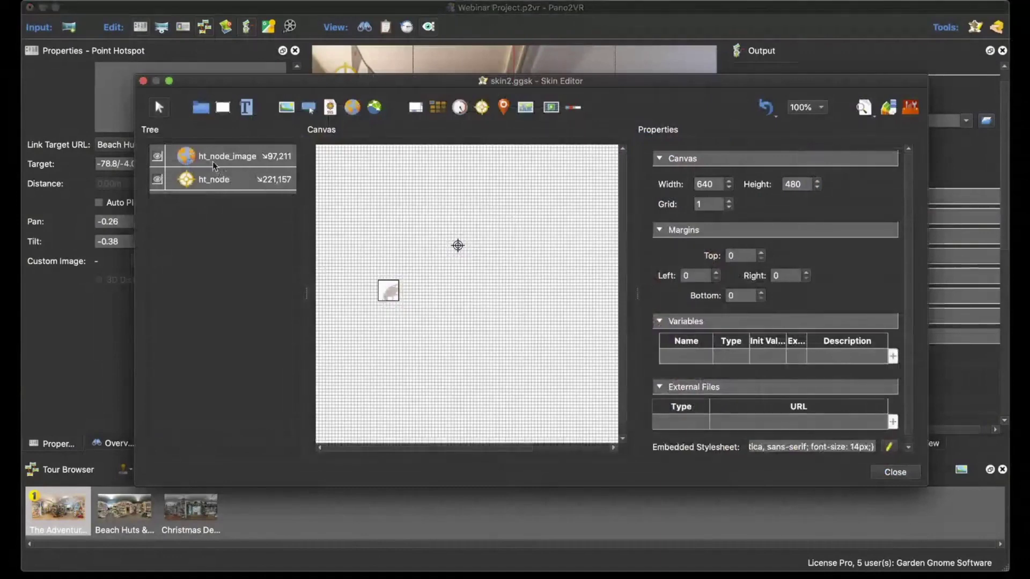
{"action": "left_click", "coordinate": [212, 161]}
{"action": "scroll", "coordinate": [839, 369], "scroll_direction": "down", "scroll_amount": 5}
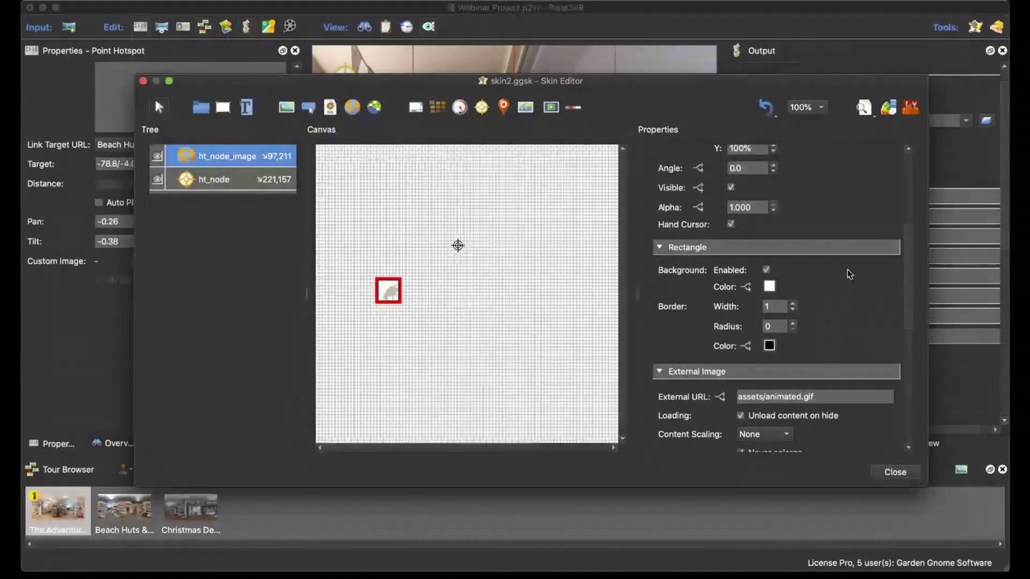
{"action": "left_click", "coordinate": [767, 272]}
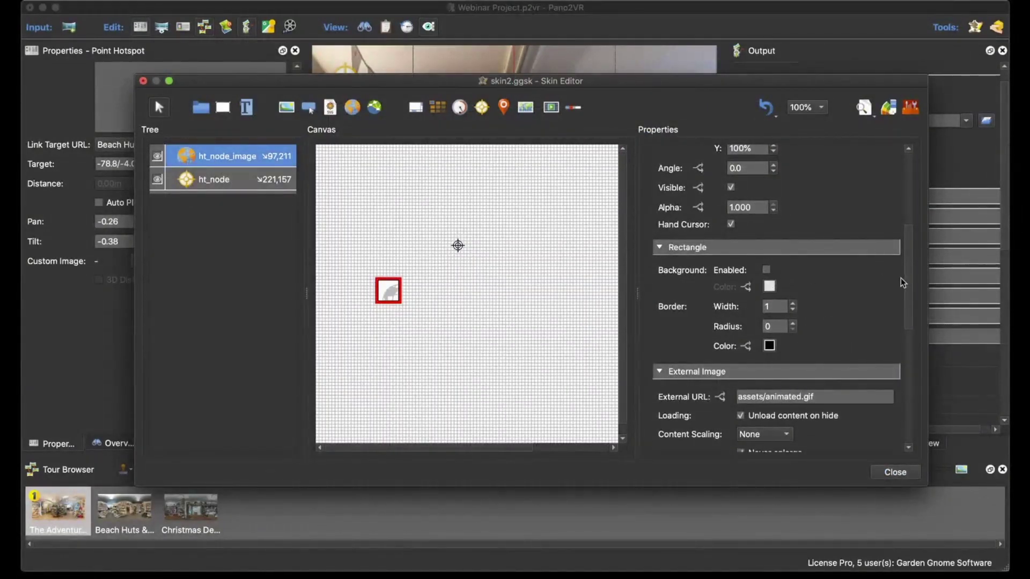
{"action": "scroll", "coordinate": [900, 278], "scroll_direction": "down", "scroll_amount": 1}
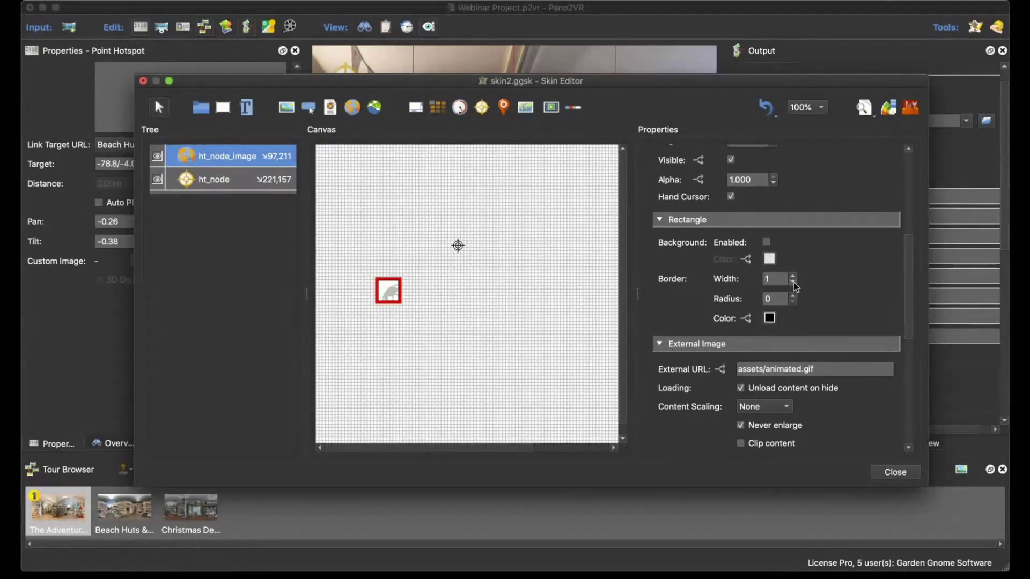
{"action": "left_click", "coordinate": [793, 282]}
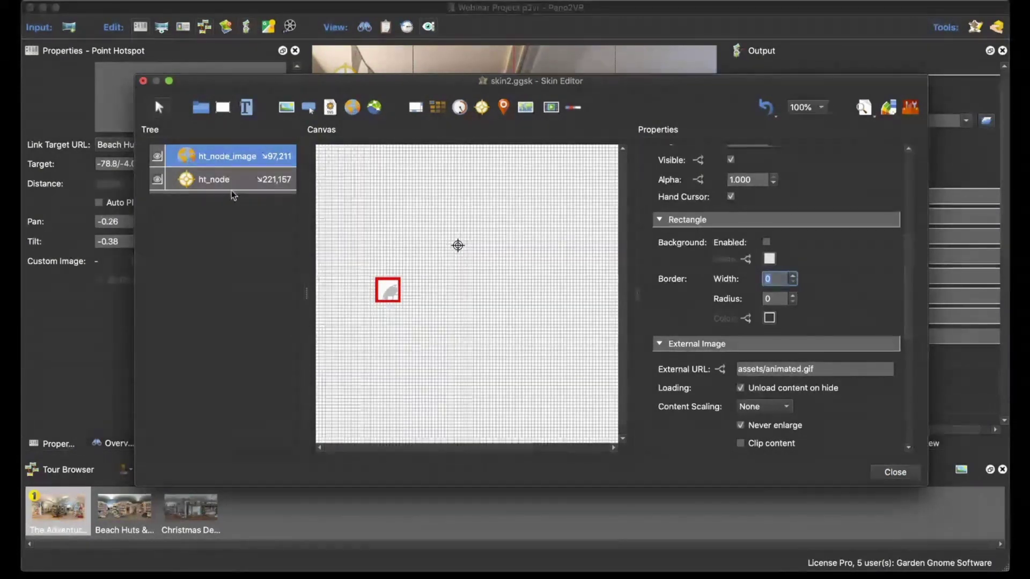
Nest ht_node_image inside the ht_node hotspot template and position it at X 0, Y 0 with a centre anchor.
{"action": "left_click", "coordinate": [225, 156]}
{"action": "left_click_drag", "start_coordinate": [226, 165], "coordinate": [228, 177]}
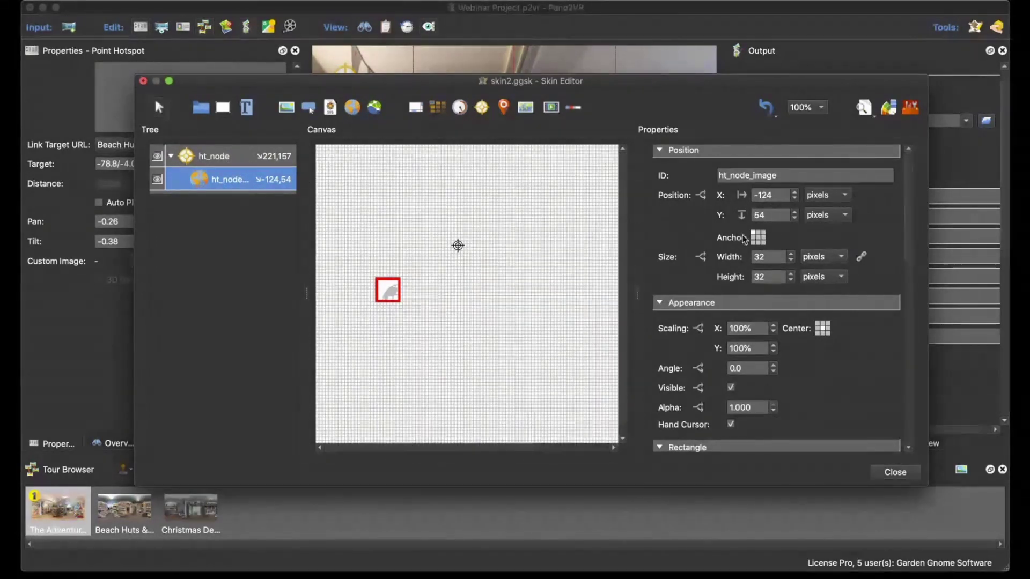
{"action": "left_click", "coordinate": [758, 238]}
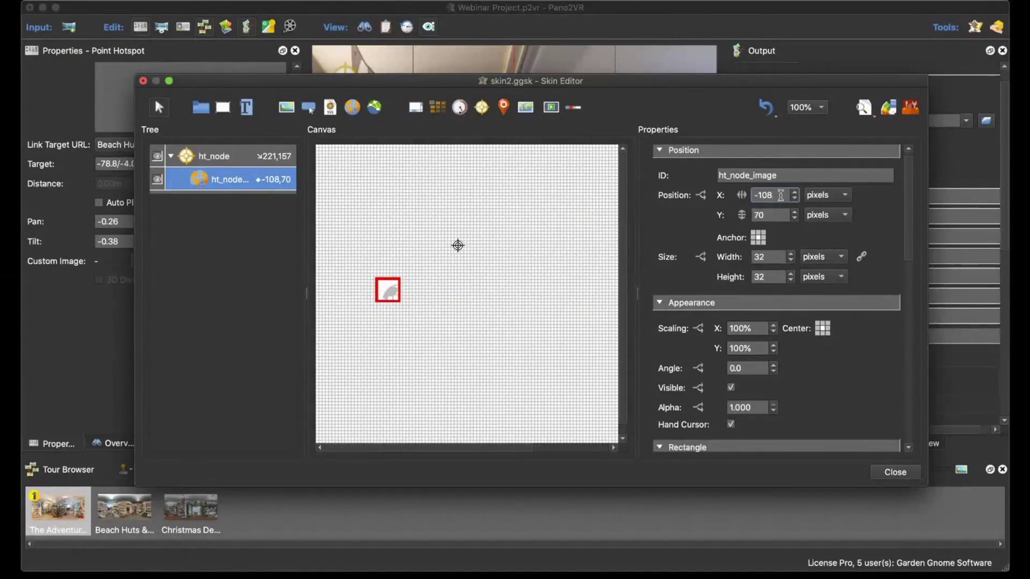
{"action": "double_click", "coordinate": [764, 195]}
{"action": "type", "text": "0"}
{"action": "left_click", "coordinate": [757, 215]}
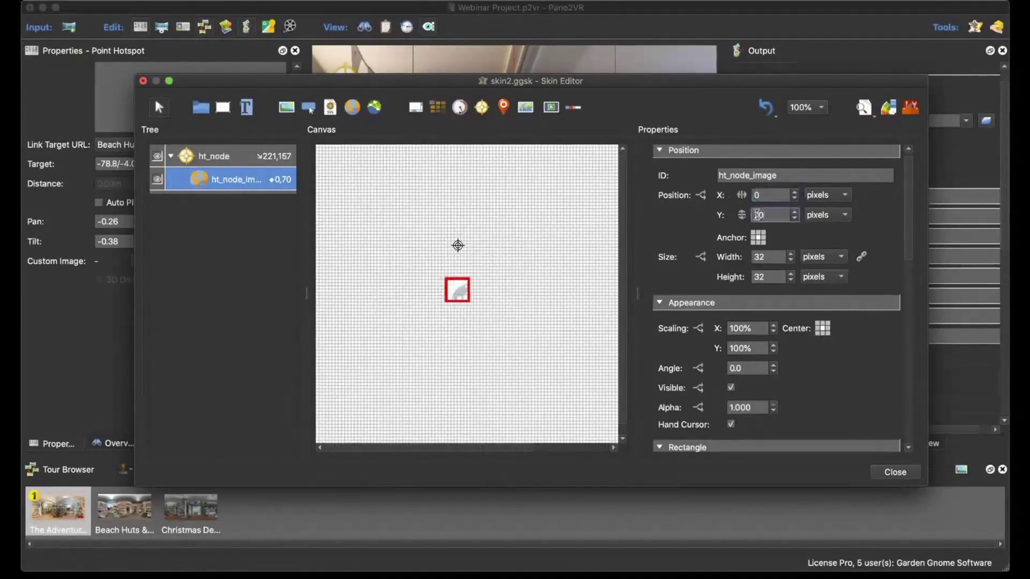
{"action": "type", "text": "0"}
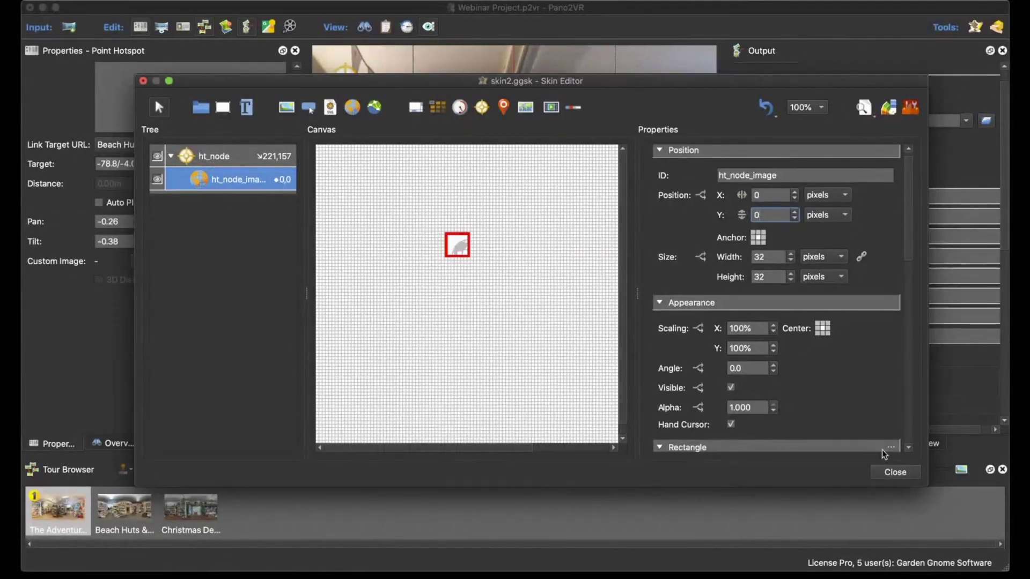
Save the skin changes and regenerate the tour output, overwriting the existing files.
{"action": "left_click", "coordinate": [897, 473]}
{"action": "left_click", "coordinate": [607, 276]}
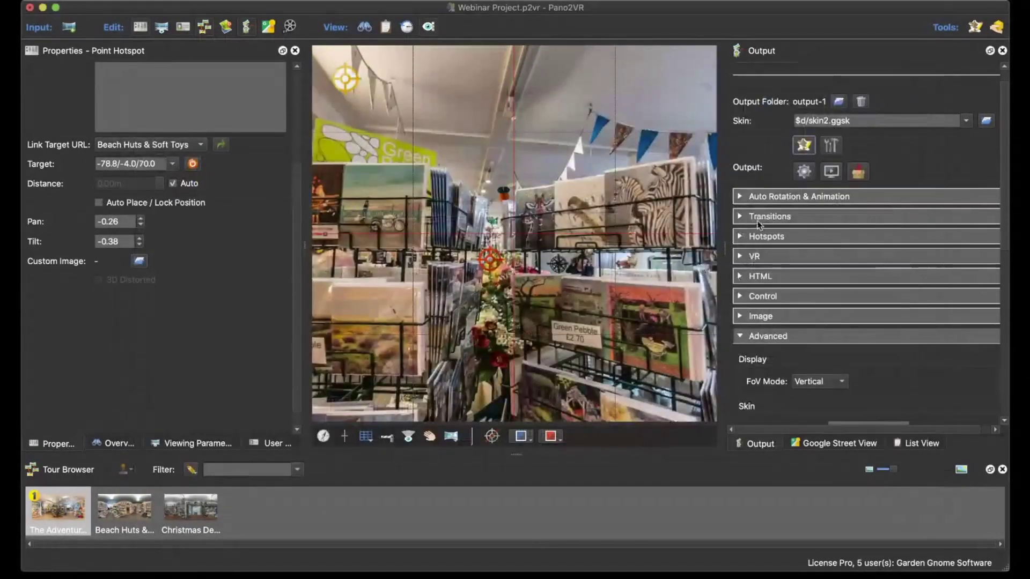
{"action": "left_click", "coordinate": [805, 173]}
{"action": "left_click", "coordinate": [600, 280]}
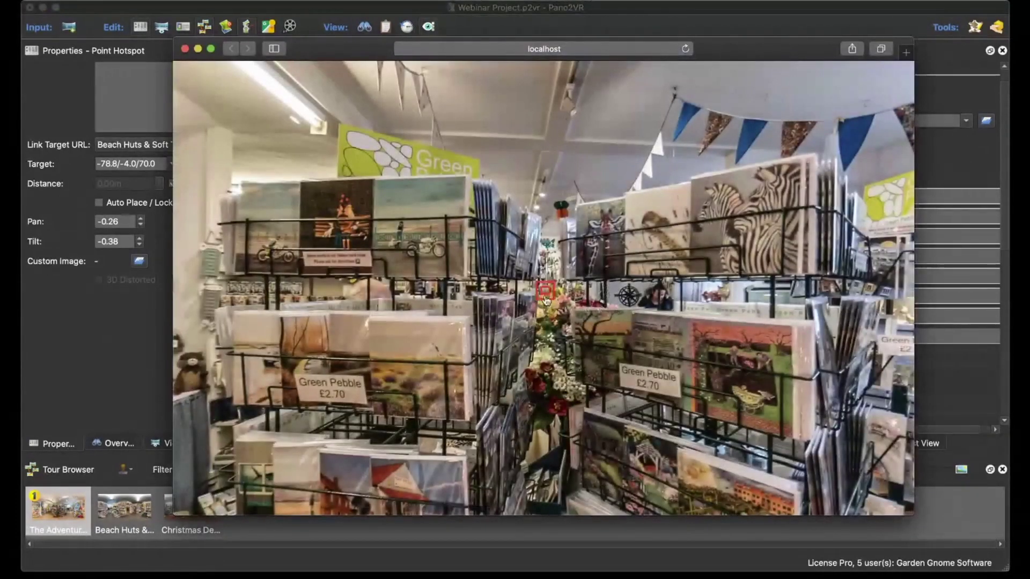
Follow the animated hotspots between panoramas in the tour preview to test the links, and close the preview.
{"action": "left_click", "coordinate": [543, 298]}
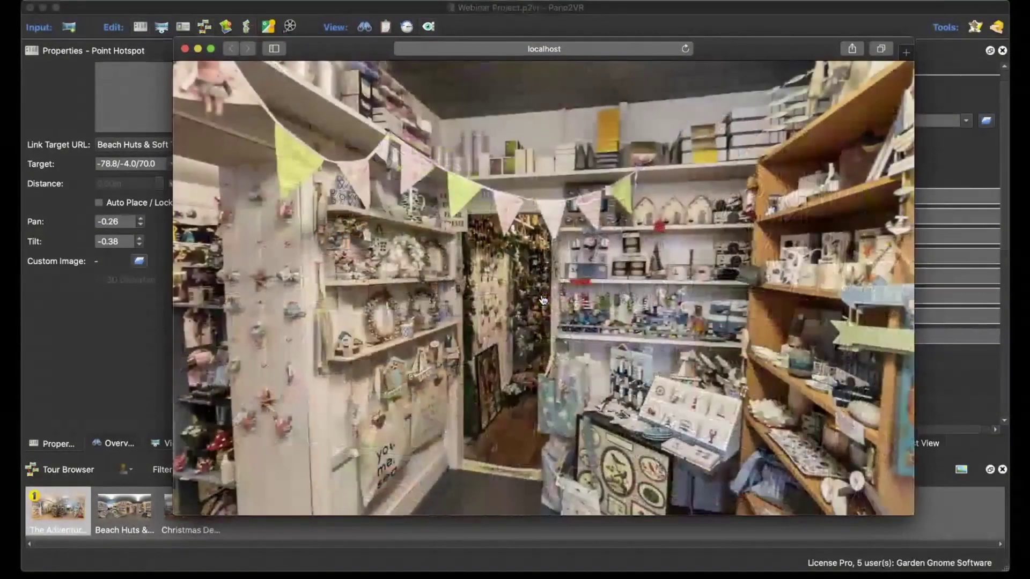
{"action": "left_click", "coordinate": [543, 289]}
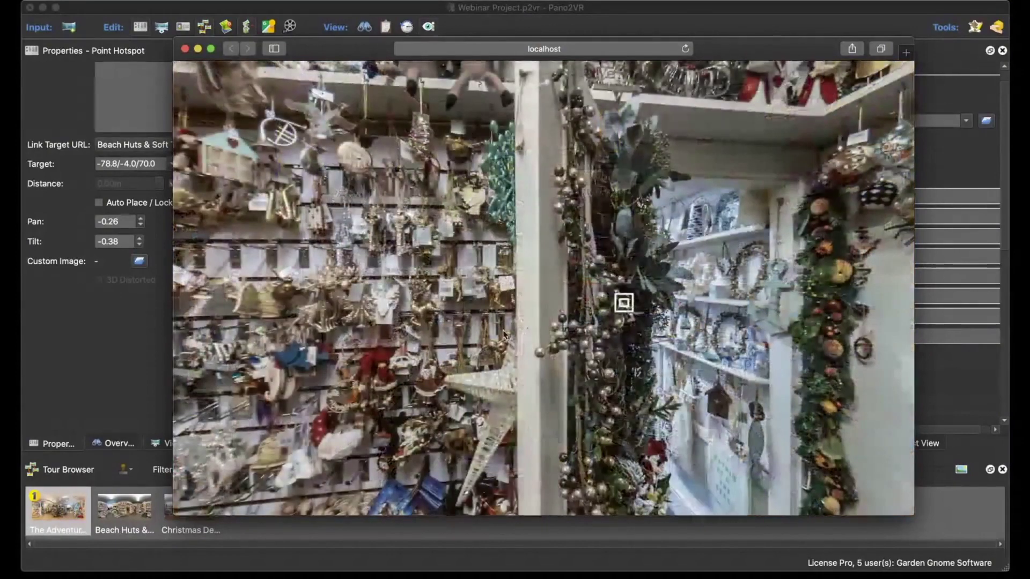
{"action": "left_click", "coordinate": [628, 307]}
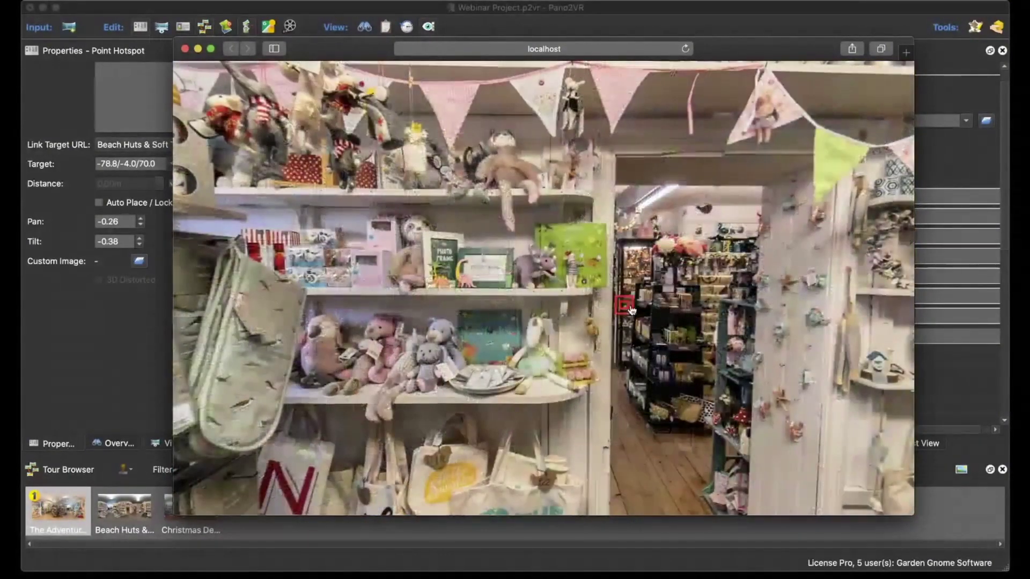
{"action": "left_click", "coordinate": [184, 48]}
Reopen the skin, add a text element above the hotspot image at about X 174, Y 100, and set its ID to ht_node_tt.
{"action": "left_click", "coordinate": [804, 145]}
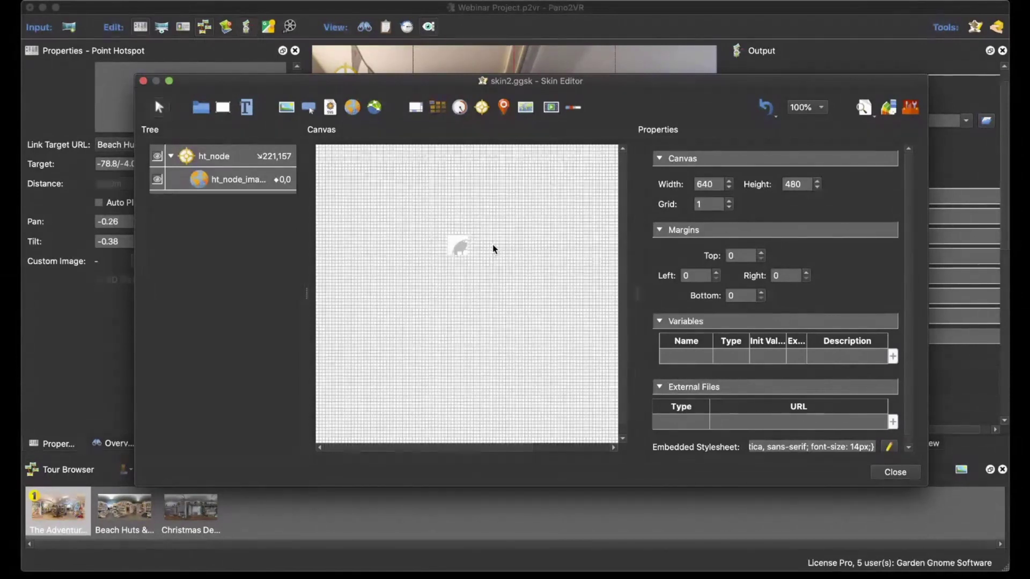
{"action": "left_click", "coordinate": [245, 109]}
{"action": "left_click", "coordinate": [430, 208]}
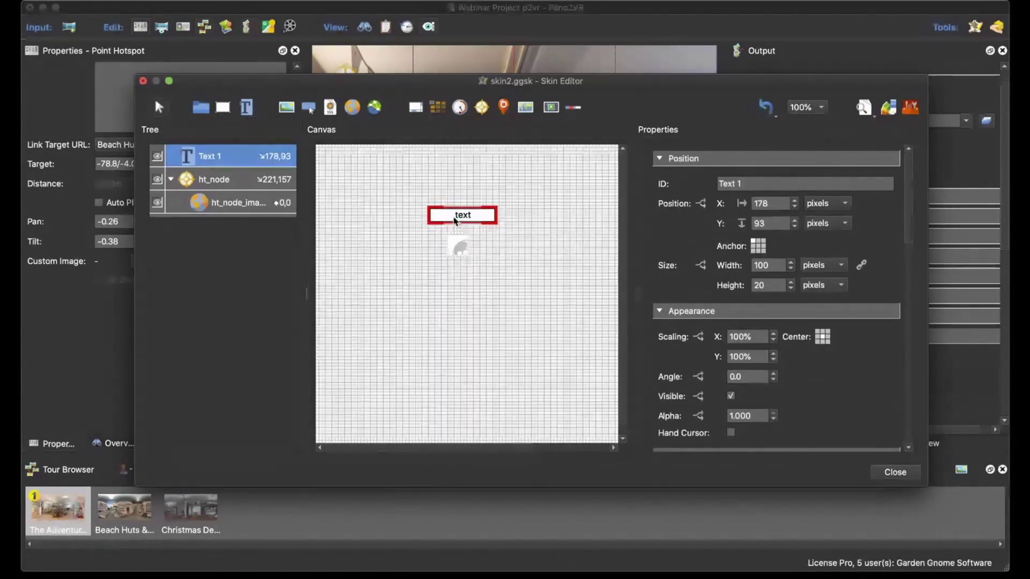
{"action": "left_click_drag", "start_coordinate": [454, 220], "coordinate": [452, 224]}
{"action": "left_click_drag", "start_coordinate": [773, 190], "coordinate": [691, 182]}
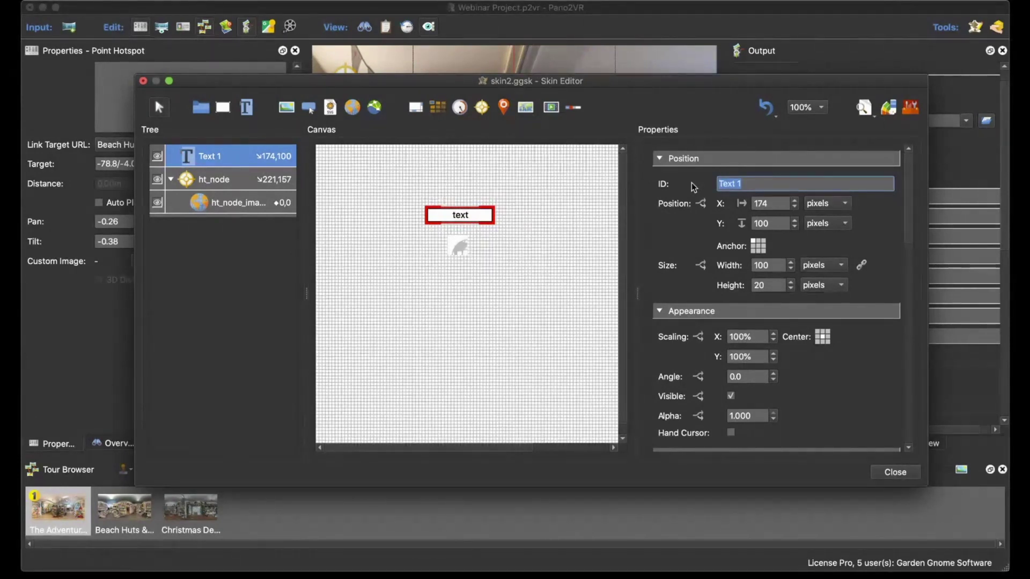
{"action": "type", "text": "ht_"}
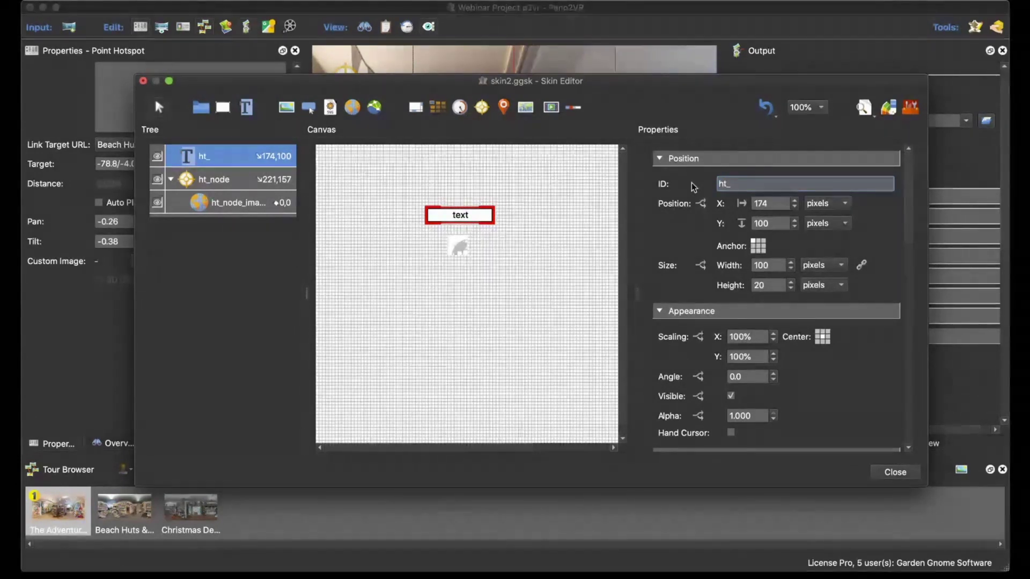
{"action": "type", "text": "node_tt"}
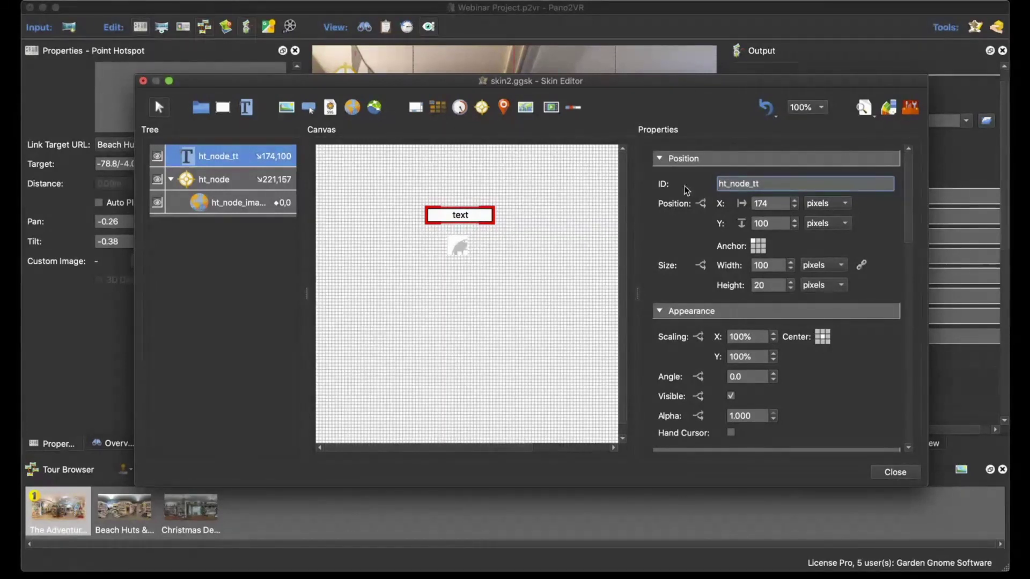
Nest ht_node_tt inside the ht_node hotspot template and position it at X 0, Y -56 with a top-centre anchor.
{"action": "left_click_drag", "start_coordinate": [217, 155], "coordinate": [170, 179]}
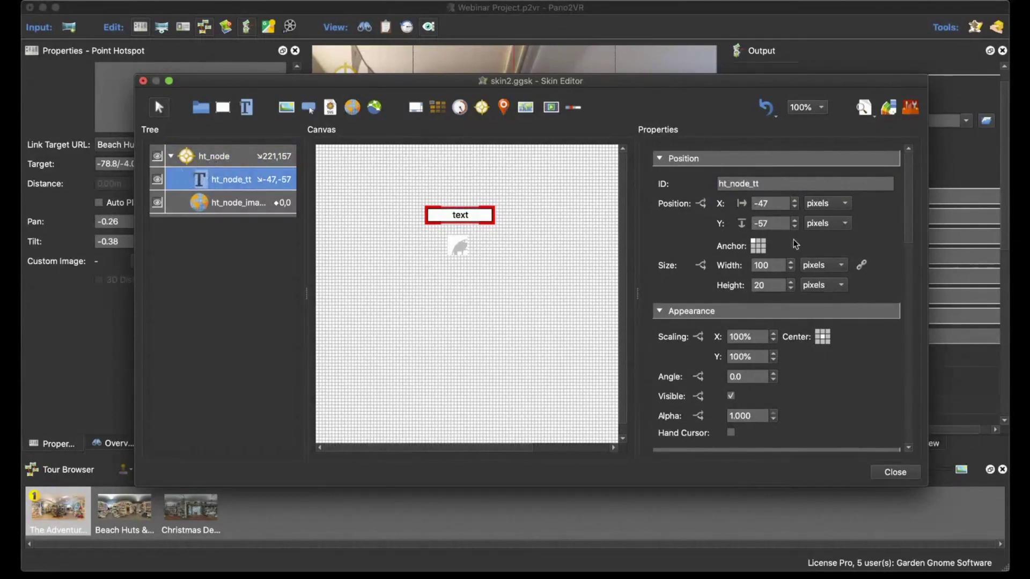
{"action": "scroll", "coordinate": [793, 239], "scroll_direction": "down", "scroll_amount": 3}
{"action": "scroll", "coordinate": [806, 208], "scroll_direction": "up", "scroll_amount": 1}
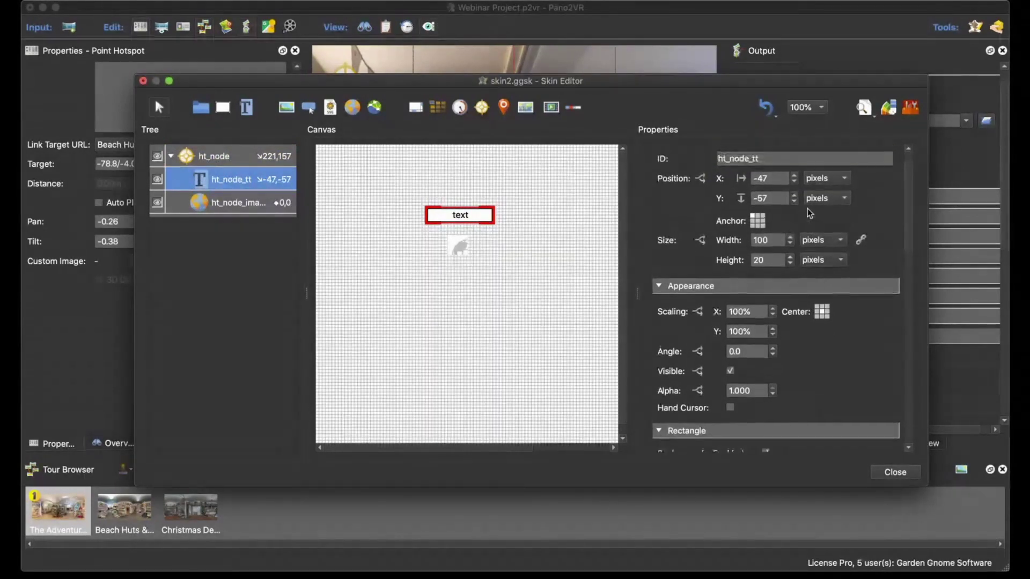
{"action": "left_click", "coordinate": [758, 219]}
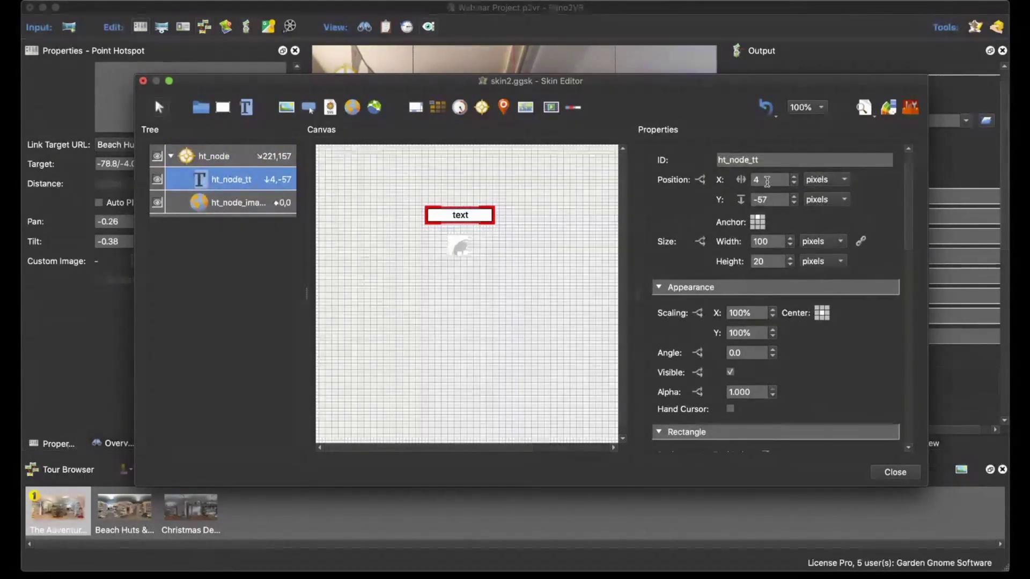
{"action": "left_click", "coordinate": [739, 183]}
{"action": "left_click_drag", "start_coordinate": [739, 184], "coordinate": [728, 188]}
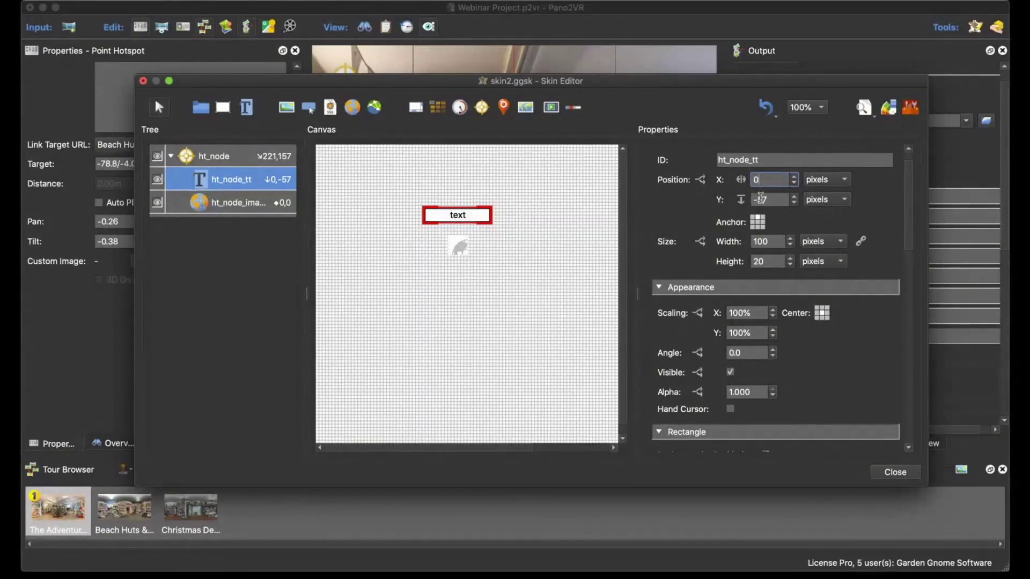
{"action": "left_click", "coordinate": [793, 197]}
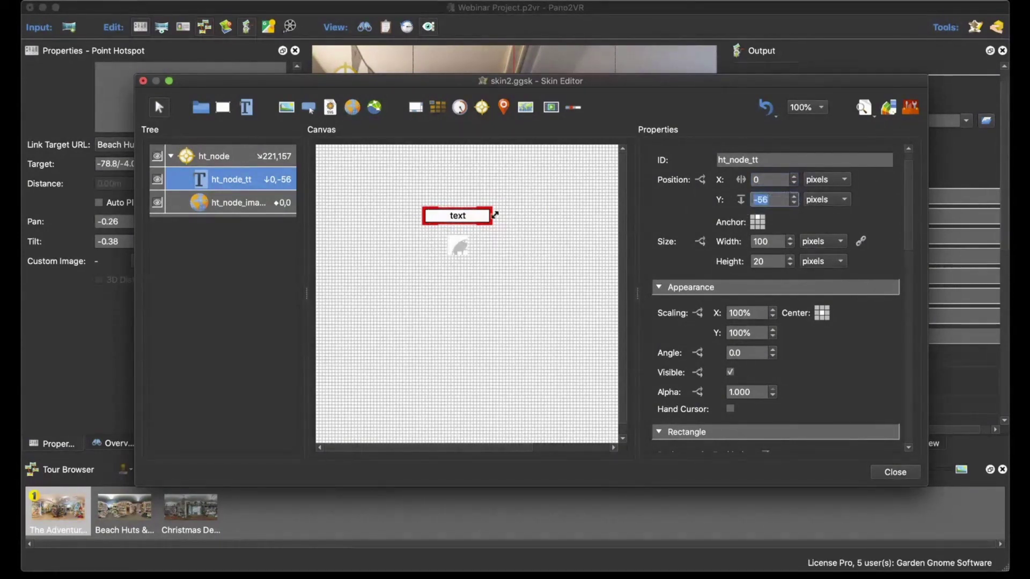
Save the skin and regenerate the tour output over the existing files, testing a text-labelled hotspot link in the preview.
{"action": "left_click", "coordinate": [902, 474]}
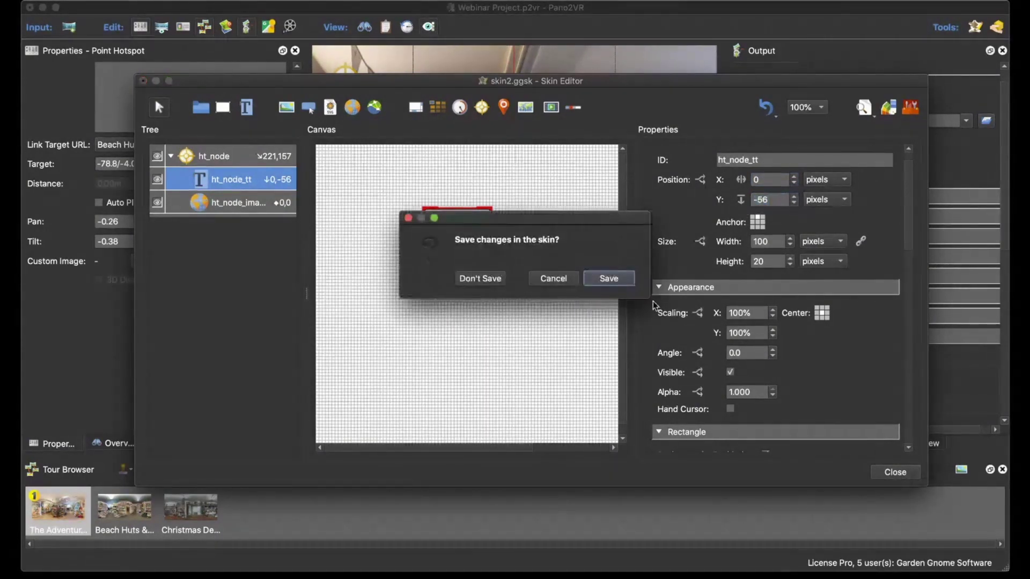
{"action": "left_click", "coordinate": [607, 276]}
{"action": "left_click", "coordinate": [803, 171]}
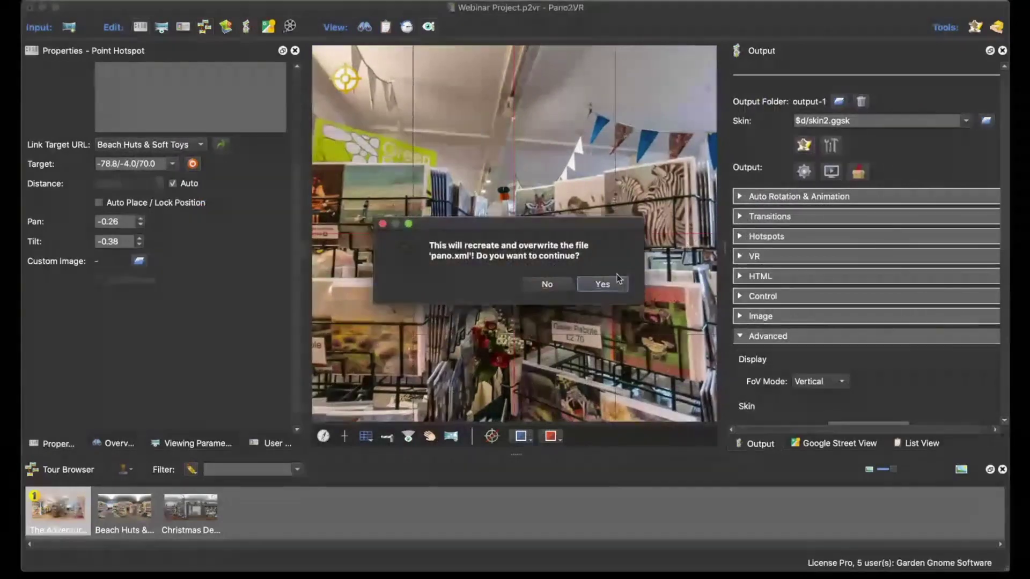
{"action": "left_click", "coordinate": [607, 281]}
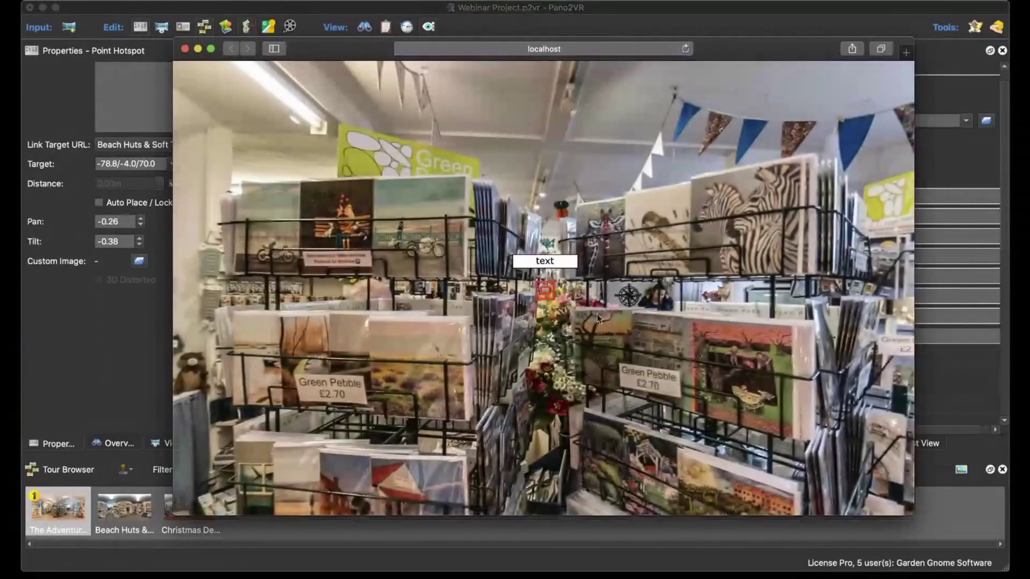
{"action": "left_click", "coordinate": [552, 304]}
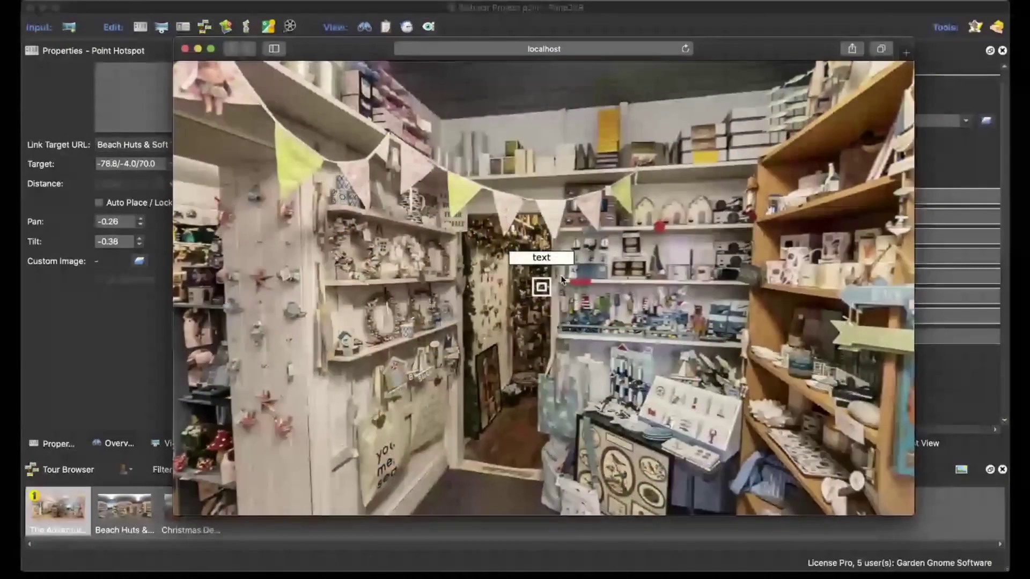
{"action": "key", "text": "super+Tab"}
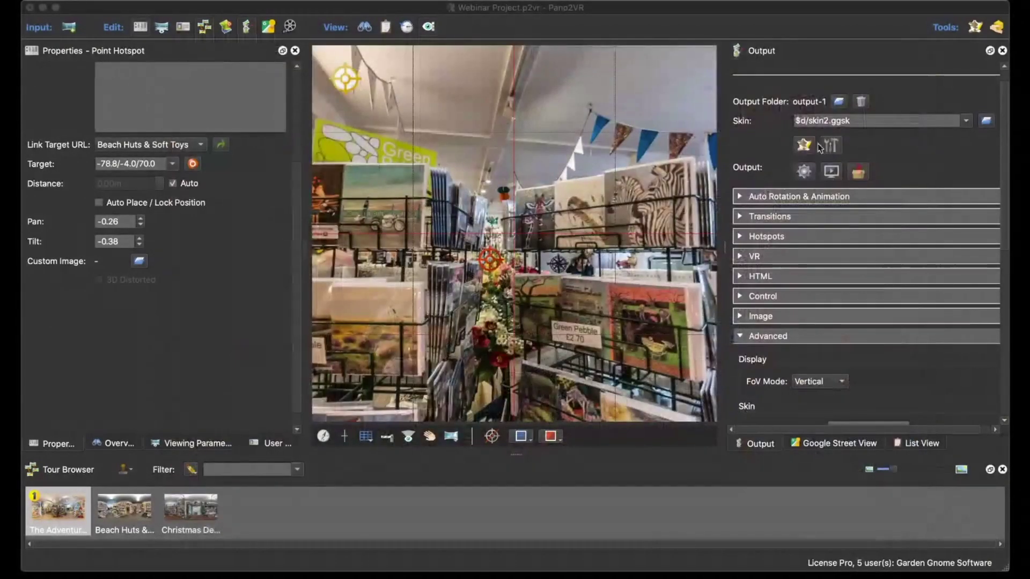
Reopen the skin and replace the placeholder text of ht_node_tt with the hotspot title placeholder $(hs).
{"action": "left_click", "coordinate": [802, 145]}
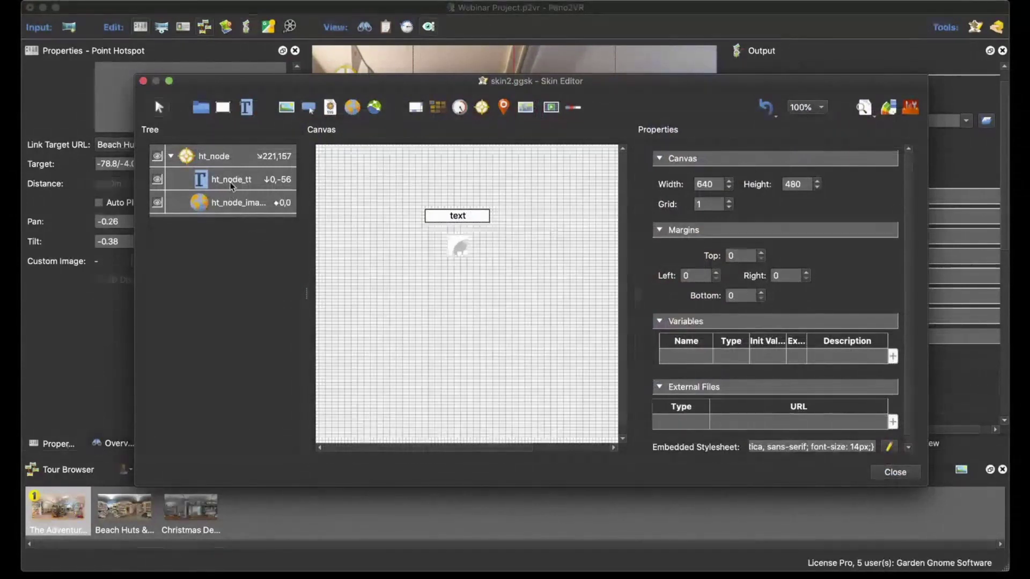
{"action": "left_click", "coordinate": [248, 182]}
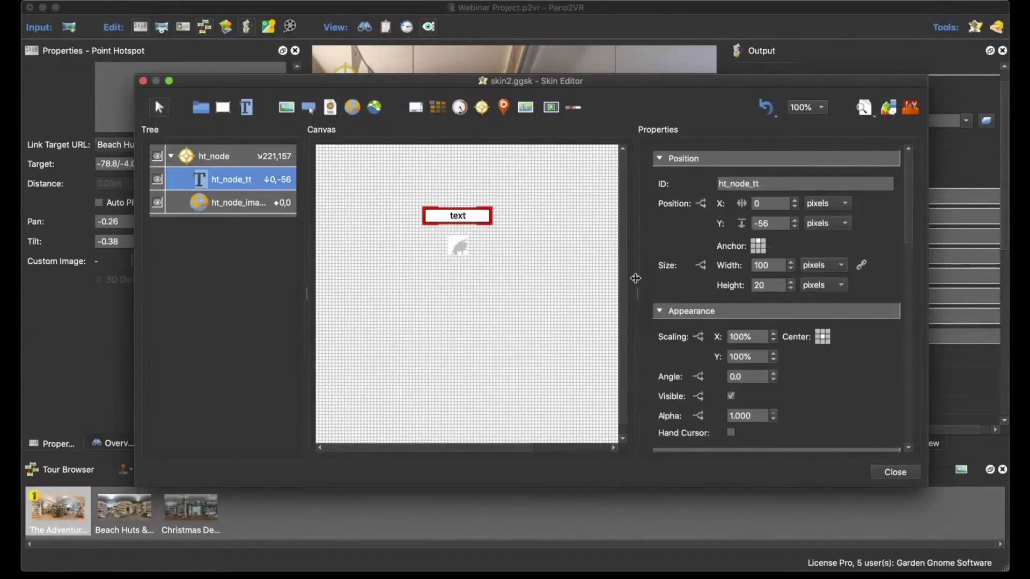
{"action": "scroll", "coordinate": [821, 336], "scroll_direction": "down", "scroll_amount": 5}
{"action": "left_click_drag", "start_coordinate": [734, 384], "coordinate": [695, 387]}
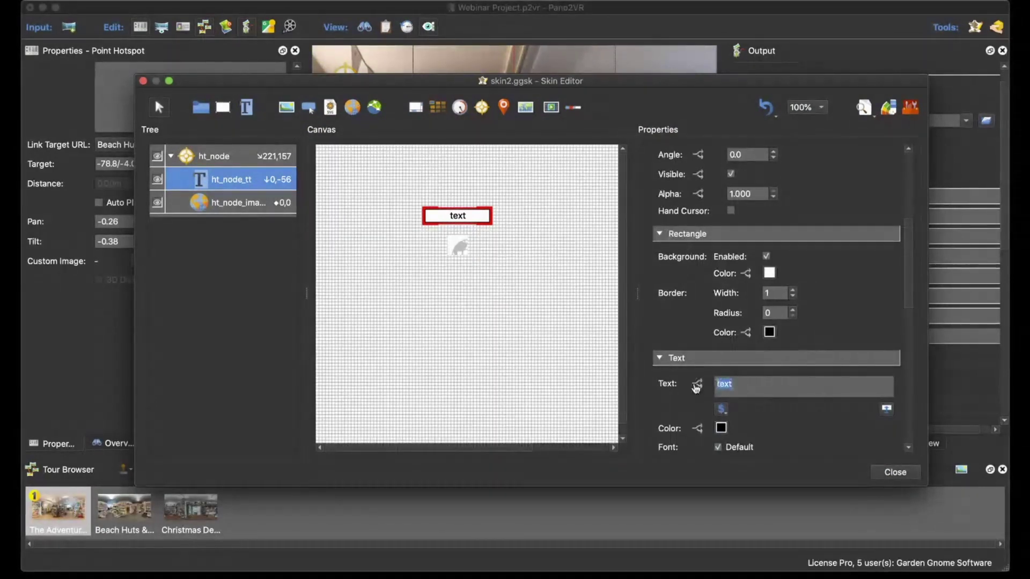
{"action": "key", "text": "BackSpace"}
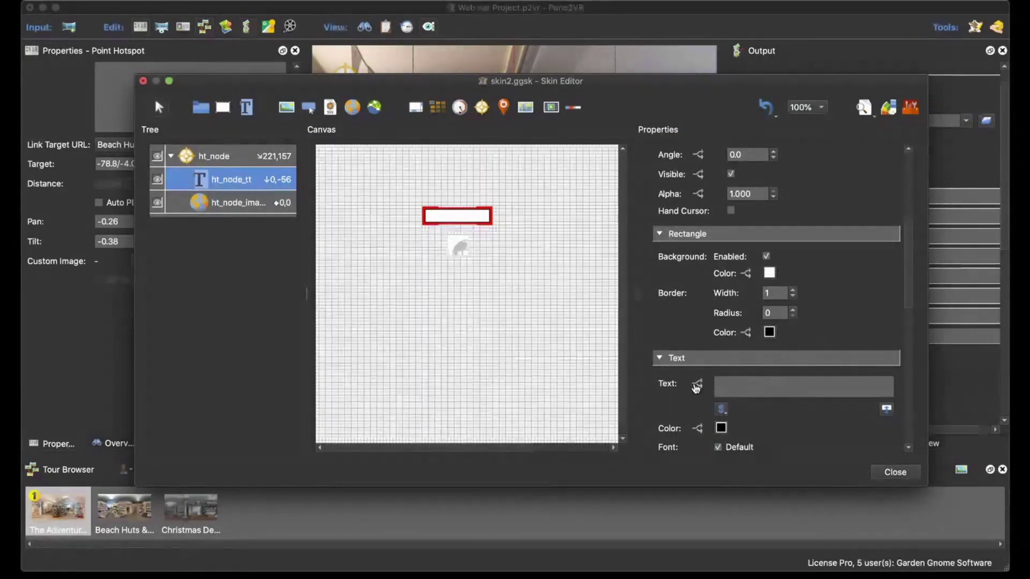
{"action": "scroll", "coordinate": [810, 311], "scroll_direction": "down", "scroll_amount": 3}
{"action": "scroll", "coordinate": [808, 311], "scroll_direction": "down", "scroll_amount": 1}
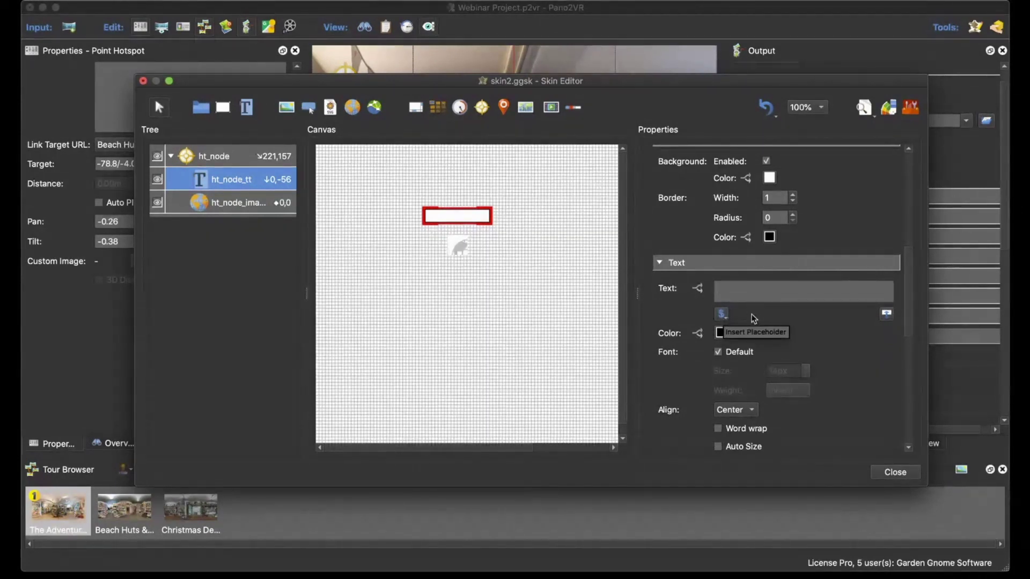
{"action": "left_click", "coordinate": [722, 314]}
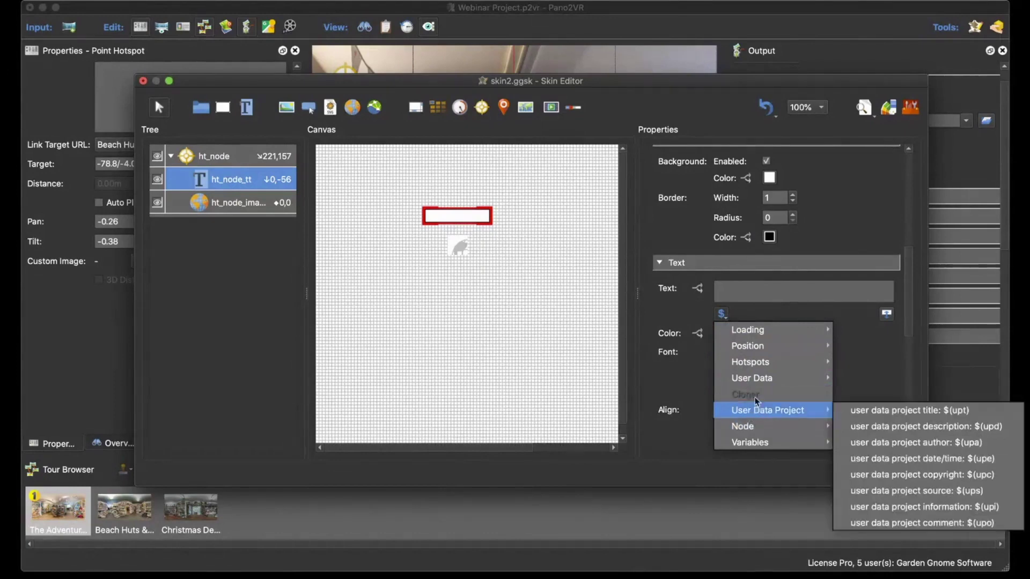
{"action": "mouse_move", "coordinate": [762, 366]}
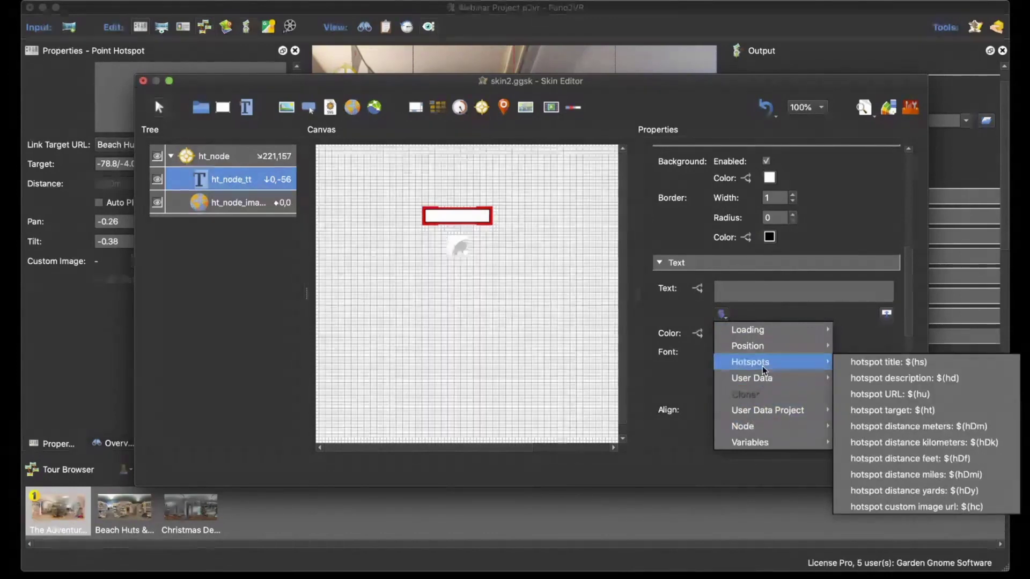
{"action": "left_click", "coordinate": [876, 364]}
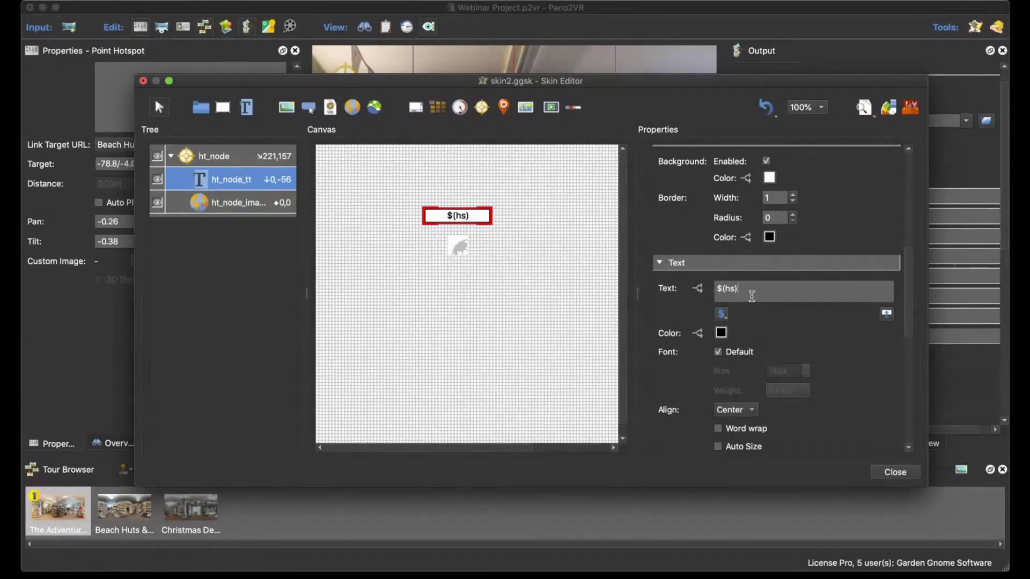
Save the skin and regenerate the tour output over the existing files, checking the hotspot title in the preview before closing it.
{"action": "left_click", "coordinate": [891, 472]}
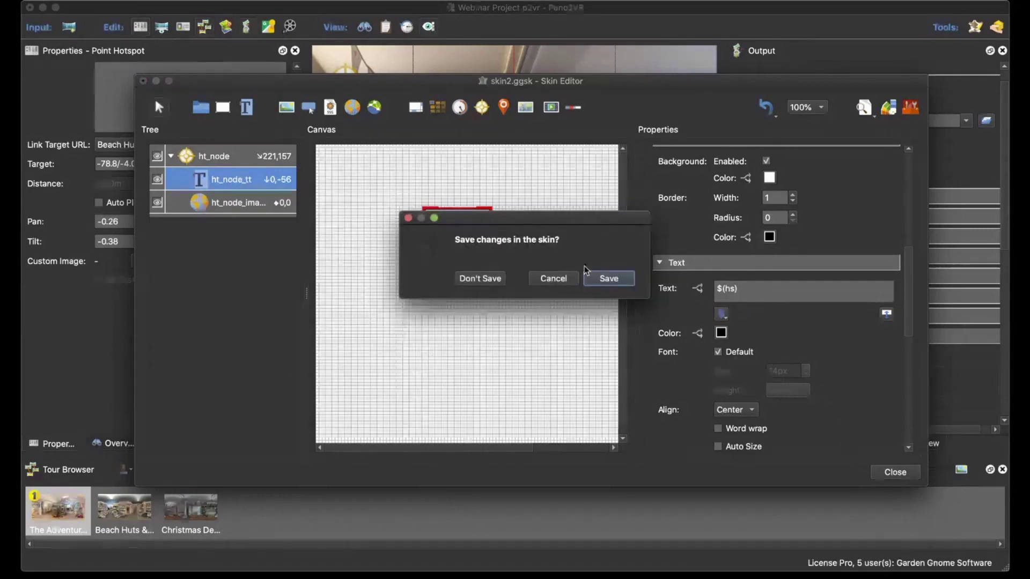
{"action": "key", "text": "Return"}
{"action": "left_click", "coordinate": [803, 172]}
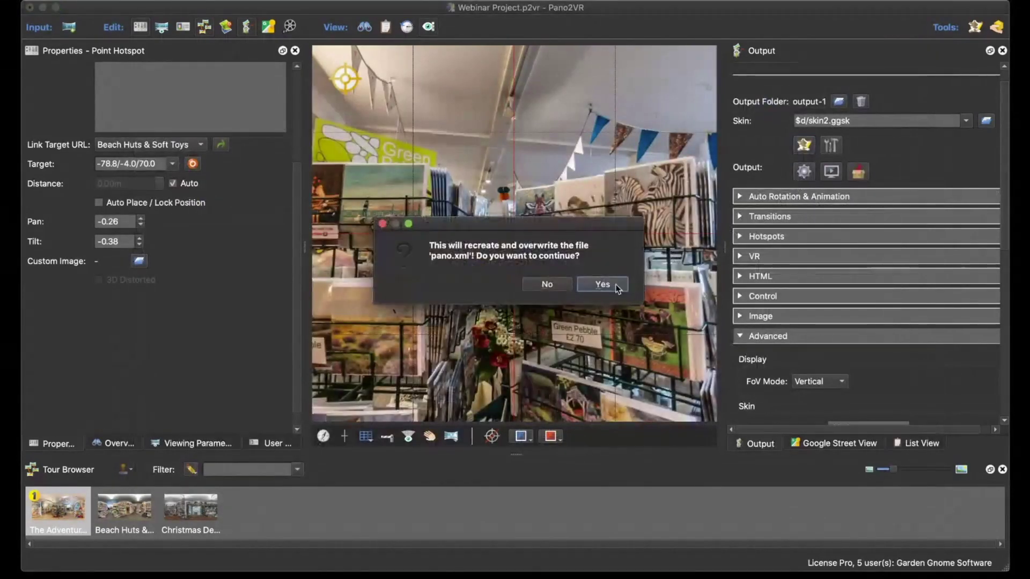
{"action": "left_click", "coordinate": [615, 284]}
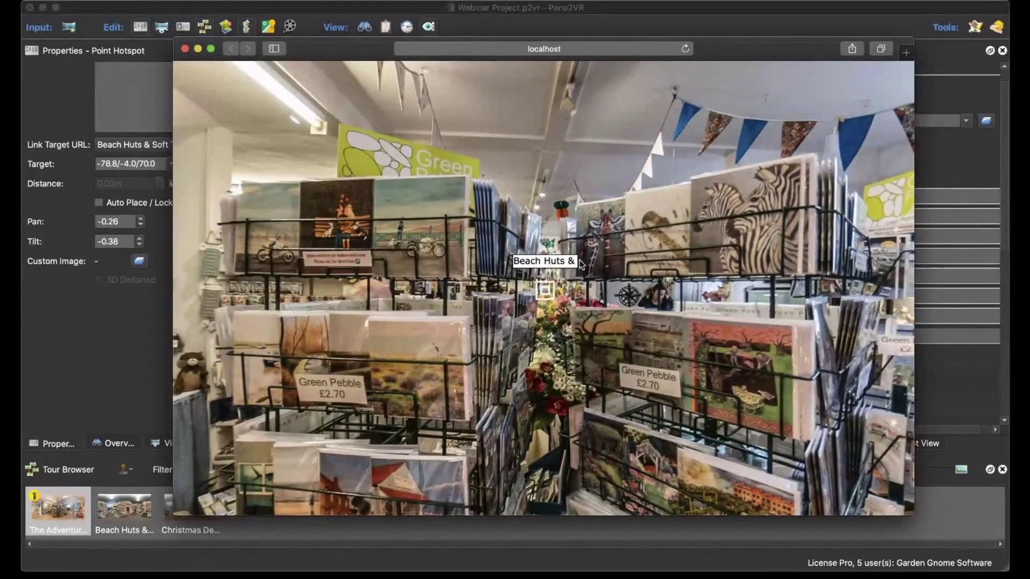
{"action": "left_click", "coordinate": [184, 49]}
Reopen the skin and enable Auto Size for the ht_node_tt text element.
{"action": "left_click", "coordinate": [804, 144]}
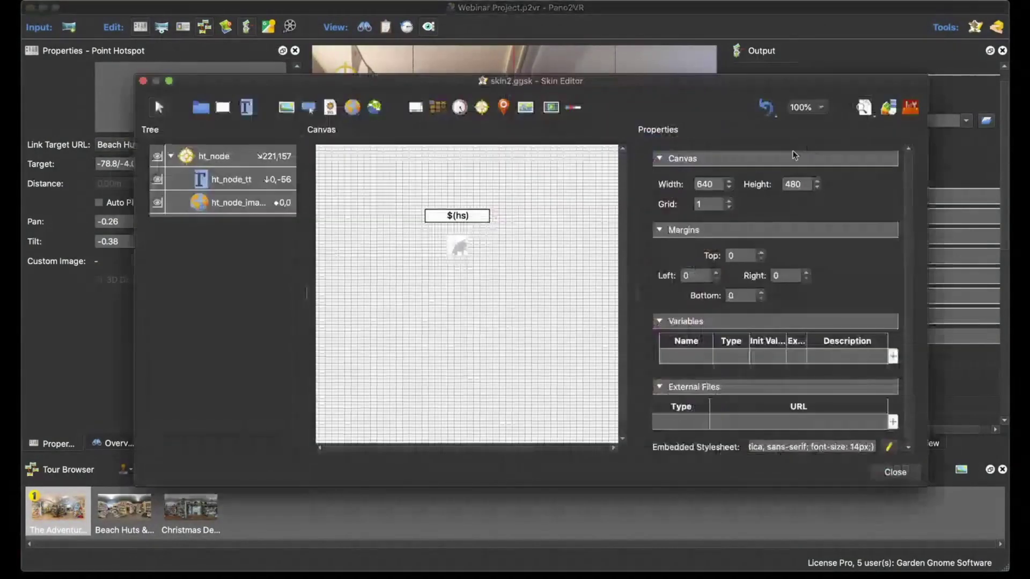
{"action": "left_click", "coordinate": [468, 220]}
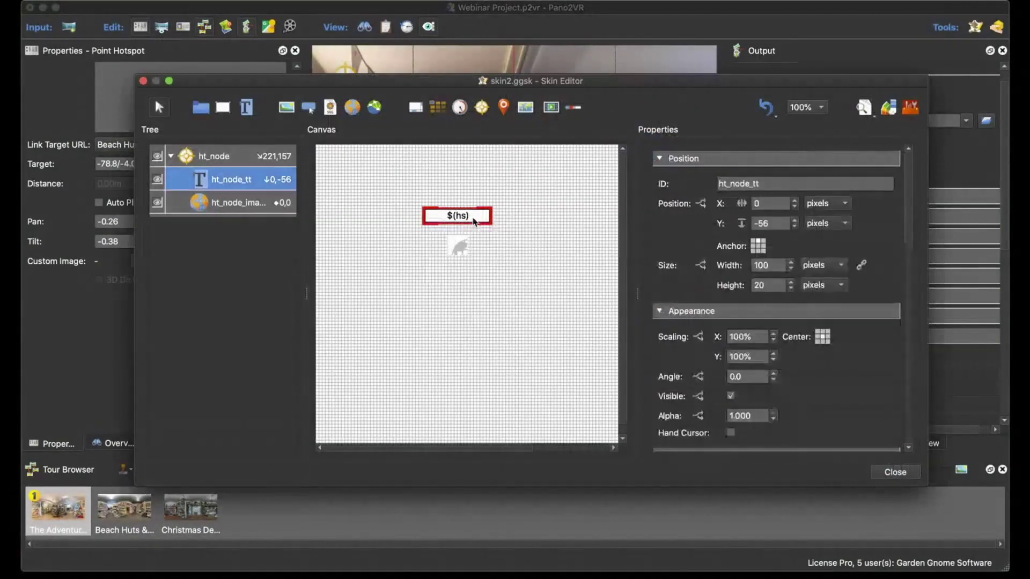
{"action": "scroll", "coordinate": [765, 336], "scroll_direction": "down", "scroll_amount": 10}
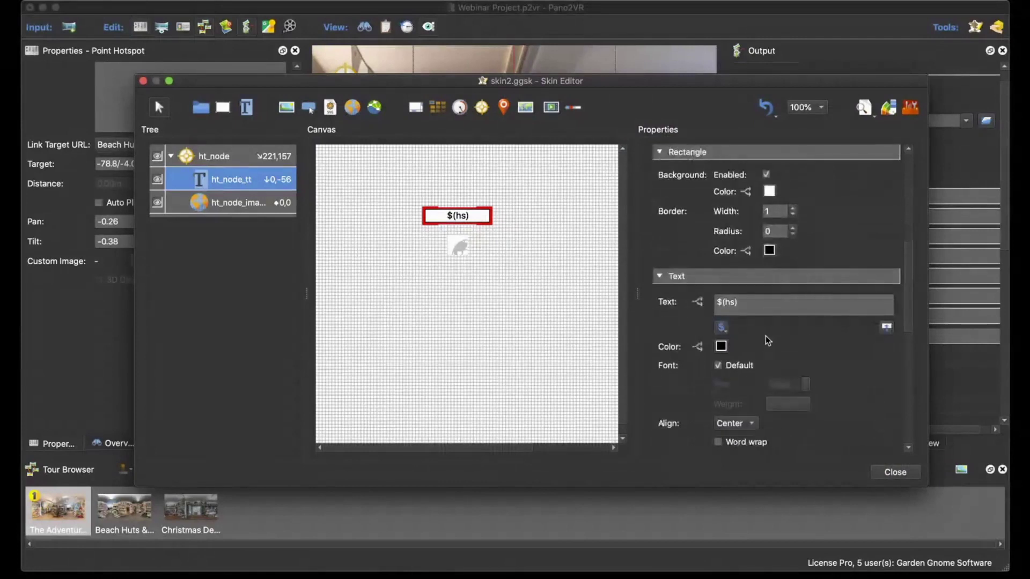
{"action": "left_click", "coordinate": [717, 337]}
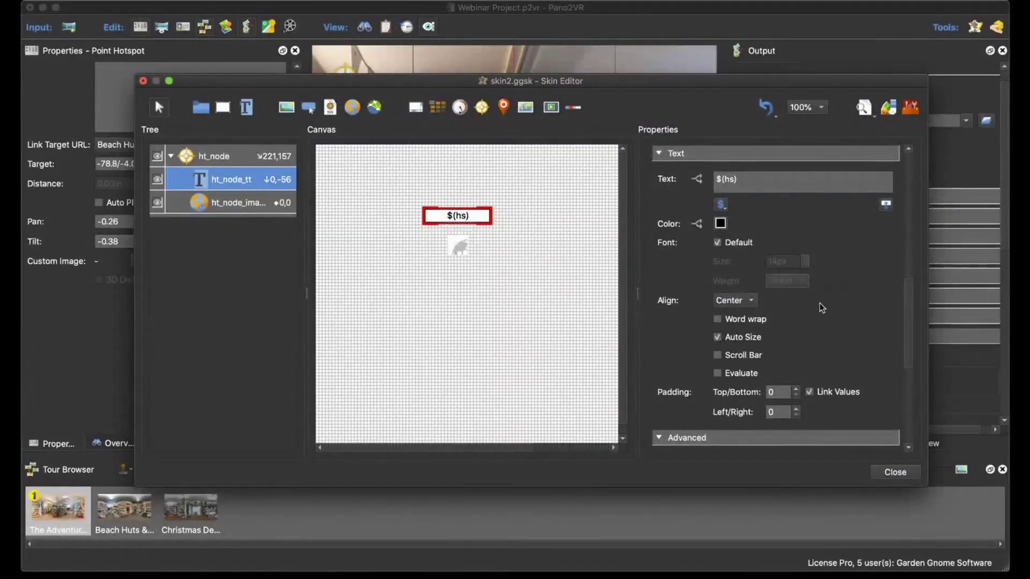
Set the ht_node_tt background colour to black (#000000) with an alpha channel of 175.
{"action": "scroll", "coordinate": [820, 304], "scroll_direction": "up", "scroll_amount": 5}
{"action": "scroll", "coordinate": [820, 304], "scroll_direction": "up", "scroll_amount": 2}
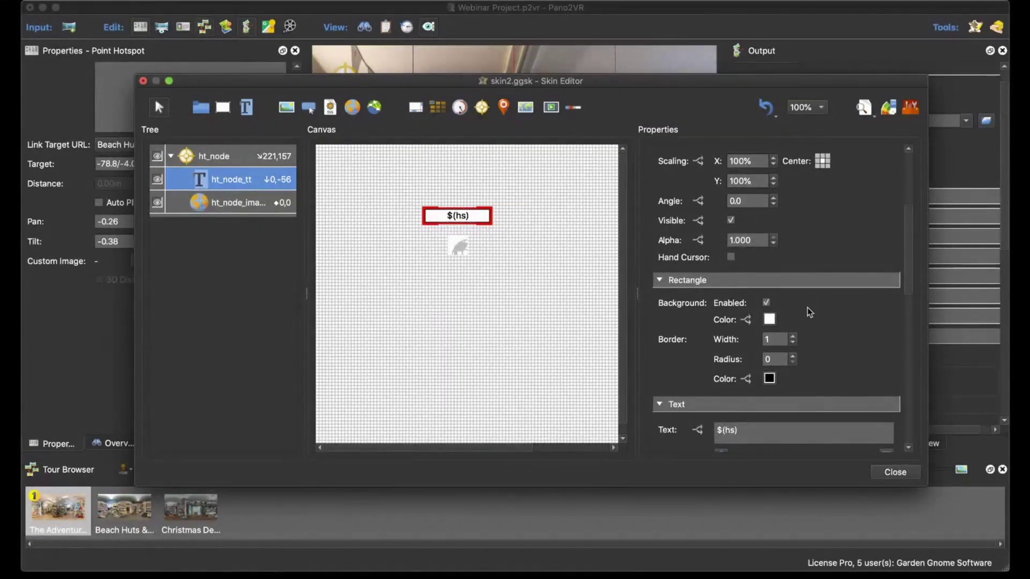
{"action": "left_click", "coordinate": [769, 319]}
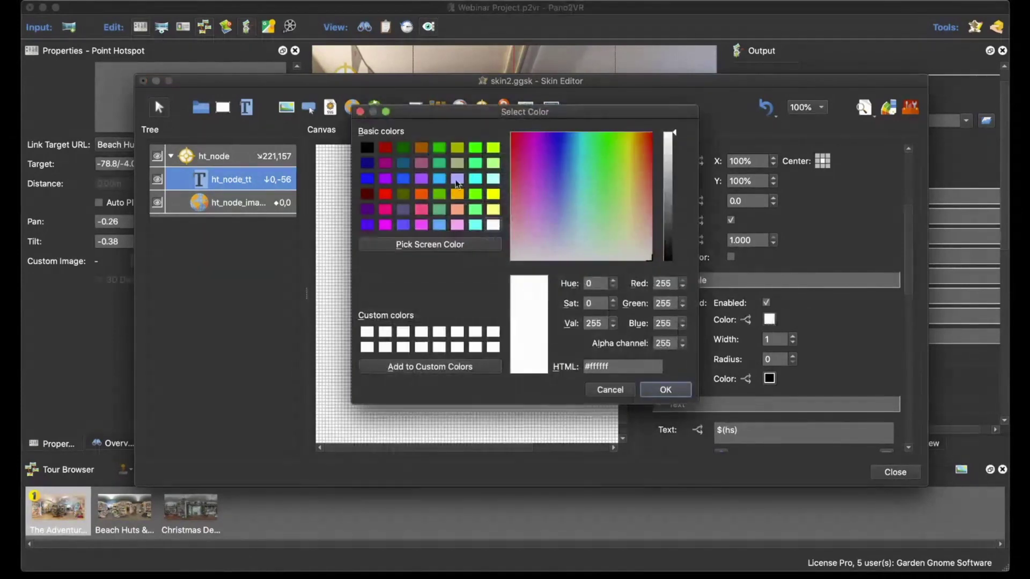
{"action": "left_click", "coordinate": [365, 148]}
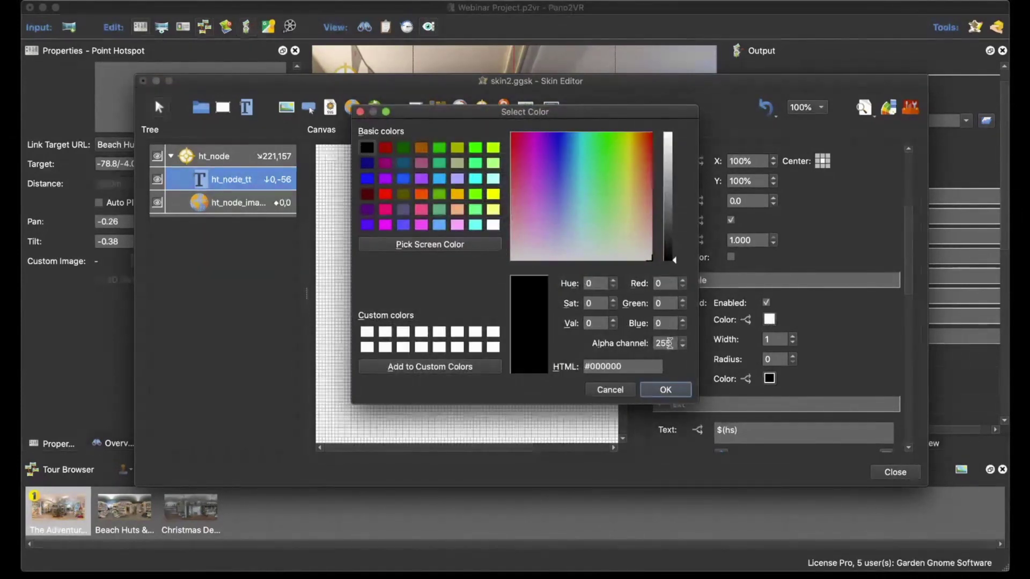
{"action": "key", "text": "Tab"}
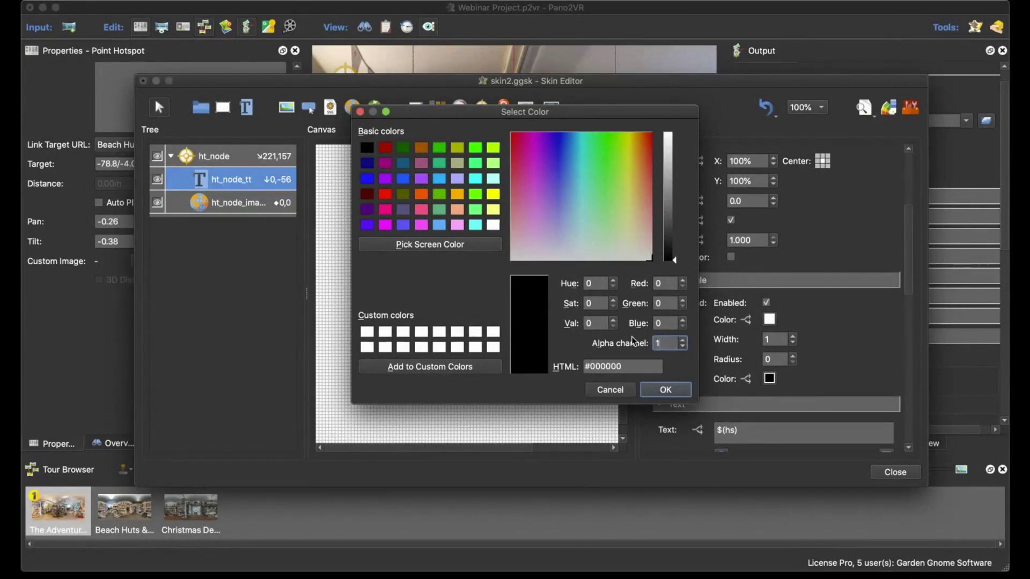
{"action": "type", "text": "175"}
{"action": "left_click", "coordinate": [680, 390]}
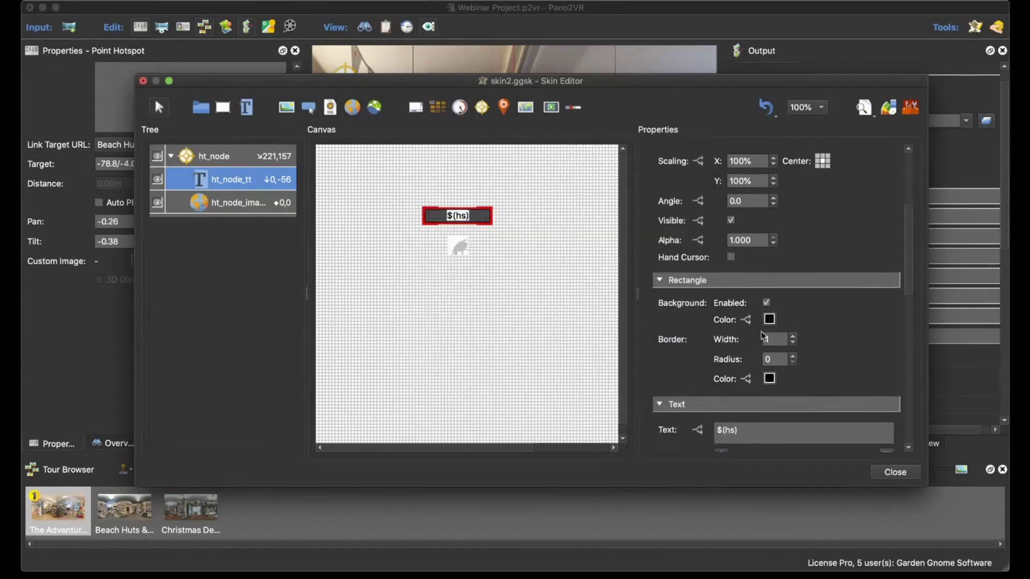
Give ht_node_tt a border of width 1 in white (#ffffff).
{"action": "left_click", "coordinate": [793, 342]}
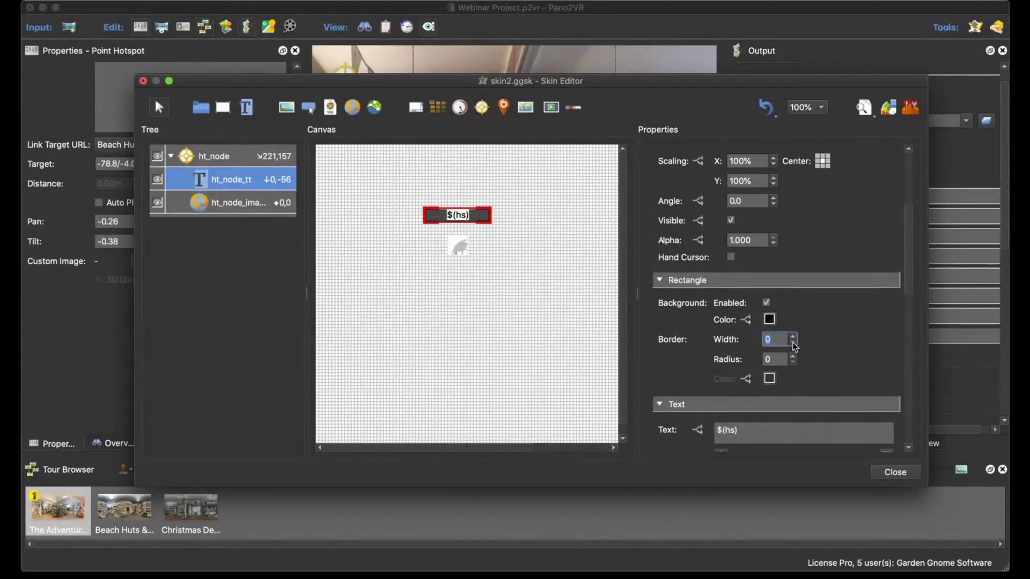
{"action": "scroll", "coordinate": [822, 339], "scroll_direction": "down", "scroll_amount": 1}
{"action": "left_click", "coordinate": [792, 325]}
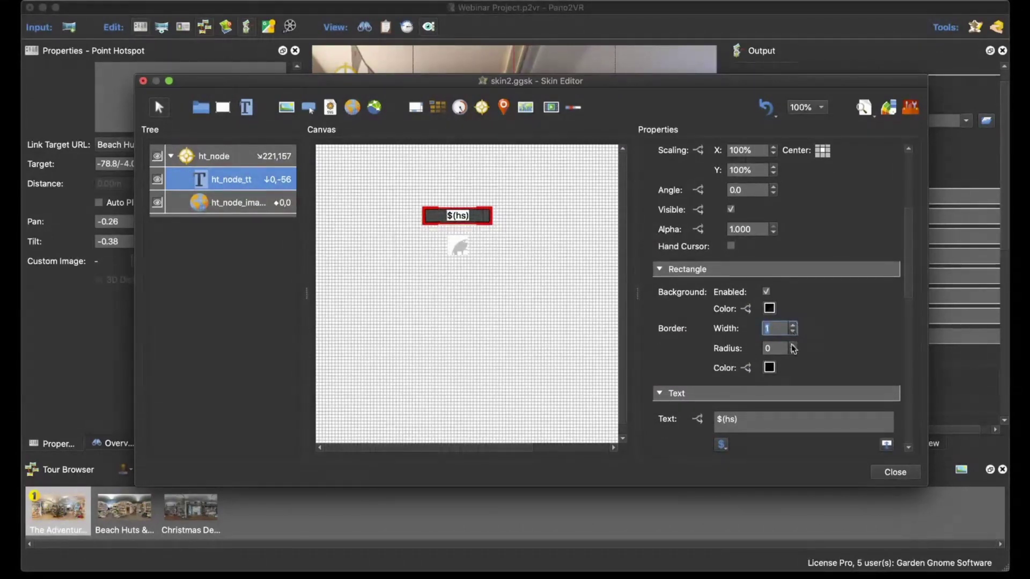
{"action": "left_click", "coordinate": [770, 368]}
{"action": "left_click", "coordinate": [493, 225]}
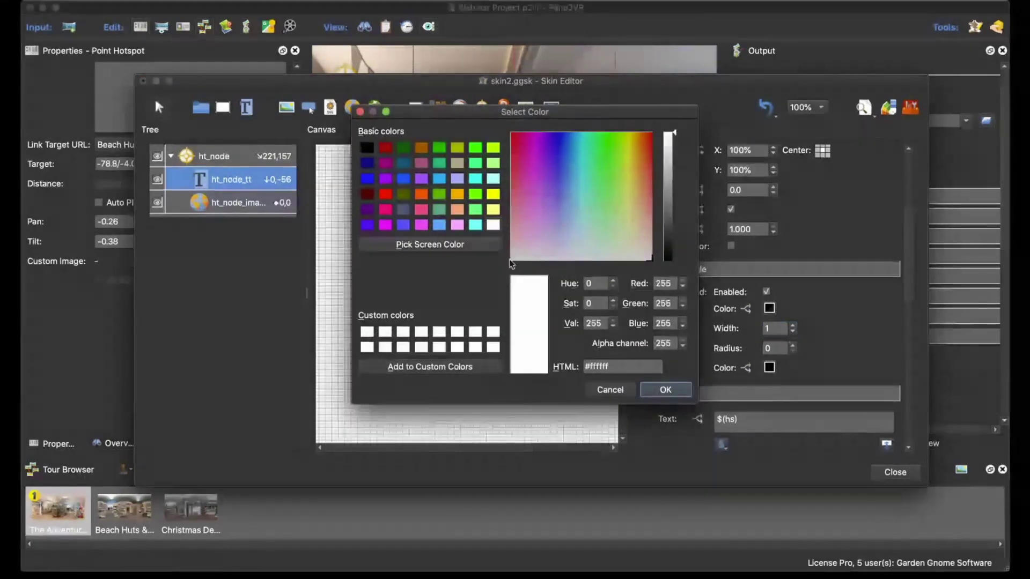
{"action": "left_click", "coordinate": [679, 394]}
Set the text colour of ht_node_tt to white and review its remaining text settings down to the padding.
{"action": "scroll", "coordinate": [832, 318], "scroll_direction": "down", "scroll_amount": 3}
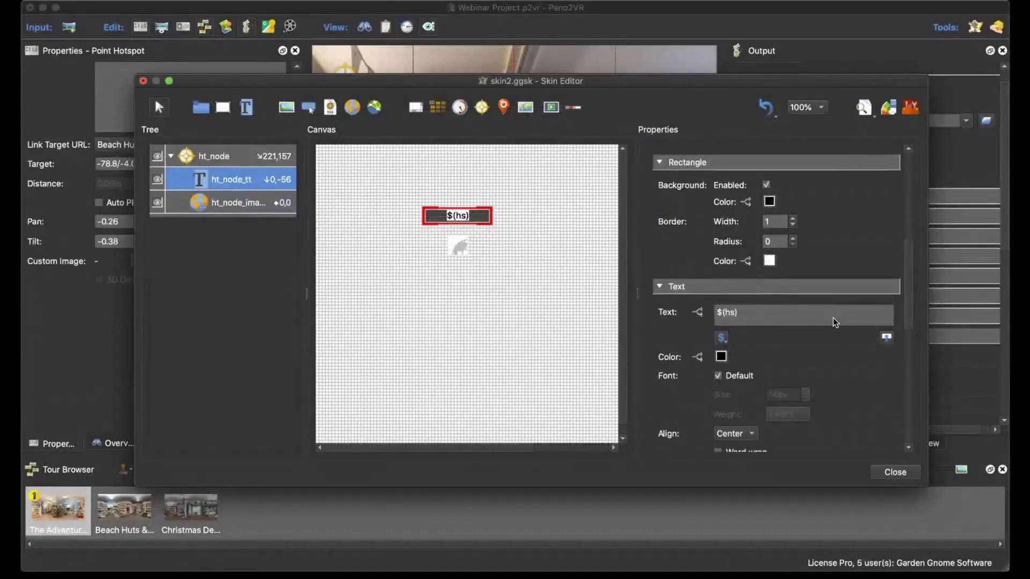
{"action": "left_click", "coordinate": [721, 357]}
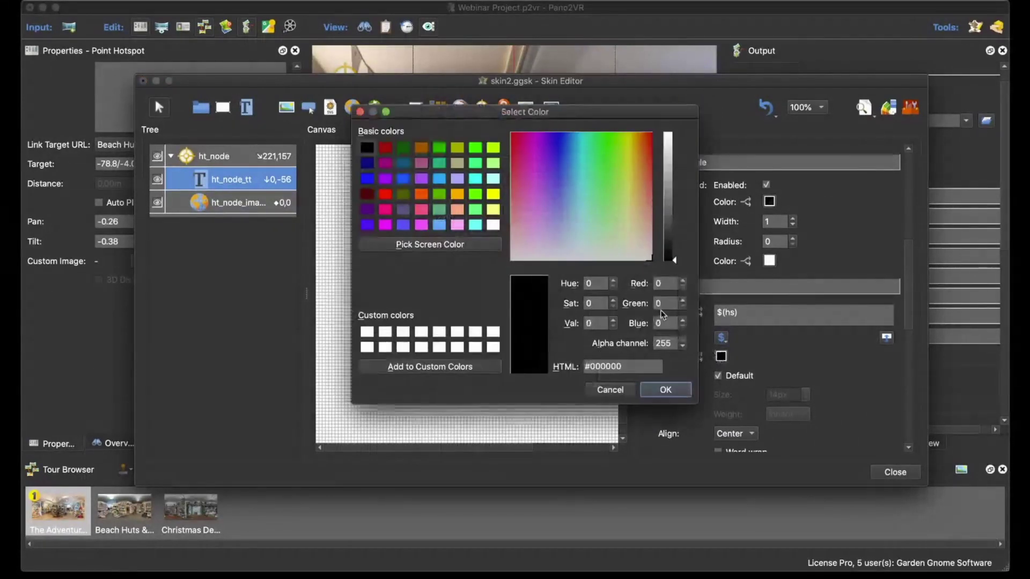
{"action": "left_click", "coordinate": [491, 223]}
{"action": "left_click", "coordinate": [664, 390]}
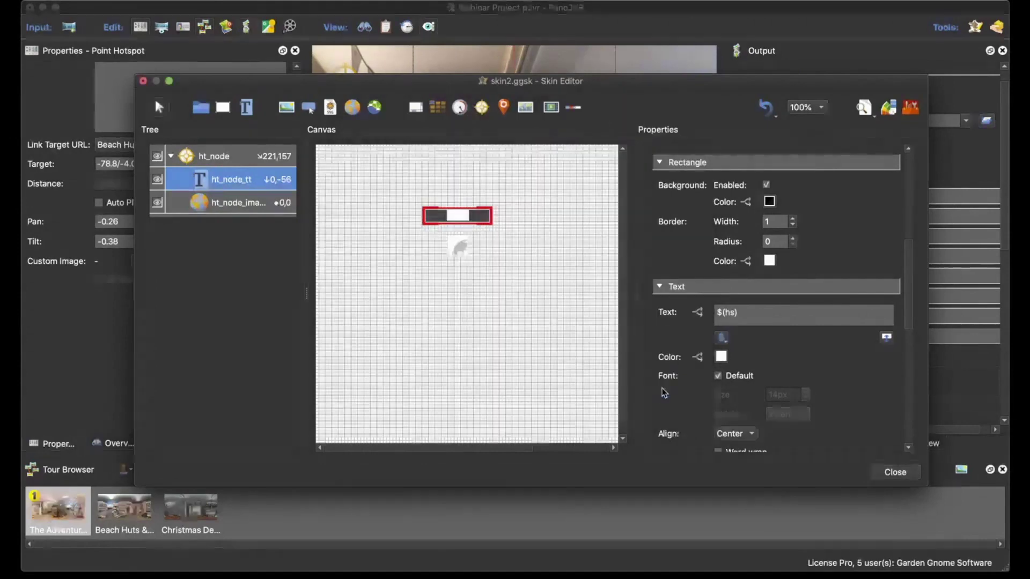
{"action": "scroll", "coordinate": [849, 357], "scroll_direction": "down", "scroll_amount": 4}
{"action": "scroll", "coordinate": [848, 358], "scroll_direction": "down", "scroll_amount": 3}
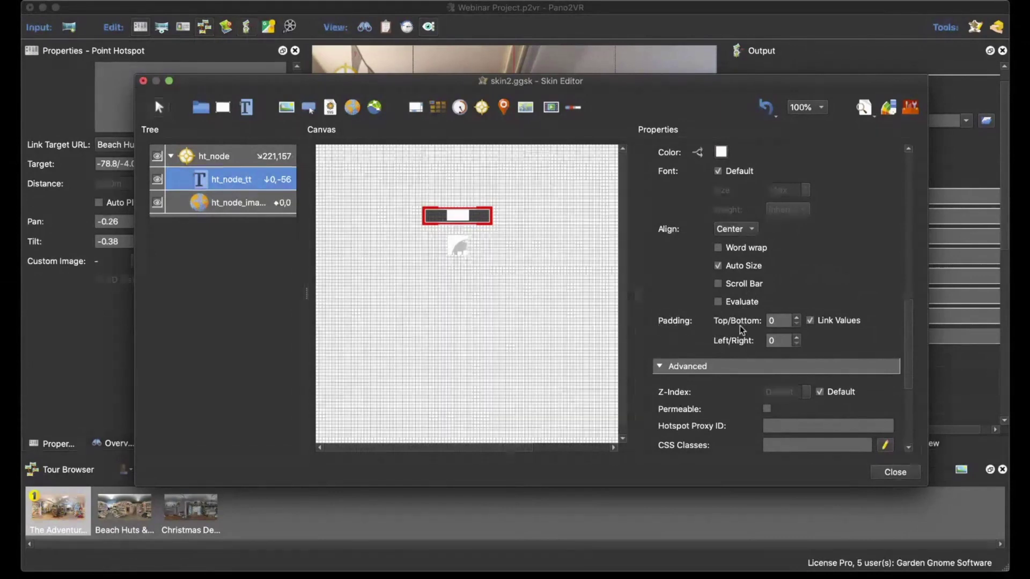
Save the skin, regenerate the output over the existing files, and check the tooltip's colours in the preview before closing it.
{"action": "left_click", "coordinate": [896, 472]}
{"action": "left_click", "coordinate": [609, 279]}
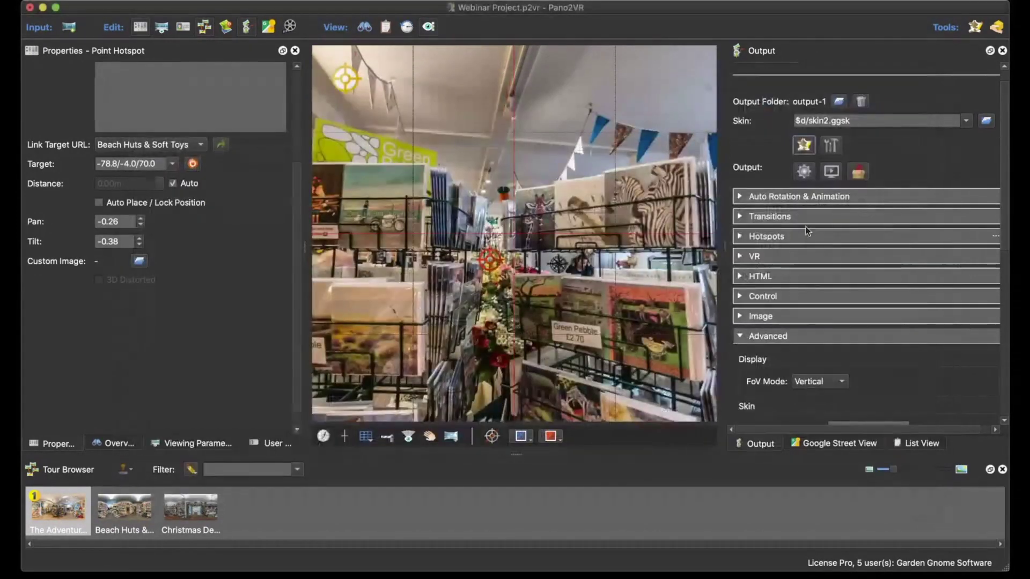
{"action": "left_click", "coordinate": [803, 171]}
{"action": "left_click", "coordinate": [602, 283]}
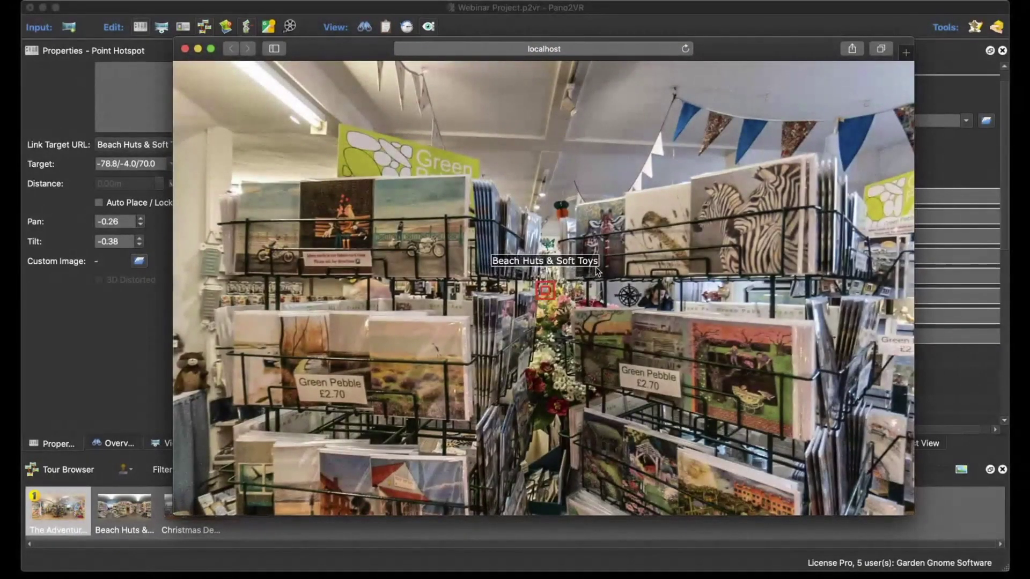
{"action": "left_click", "coordinate": [185, 48]}
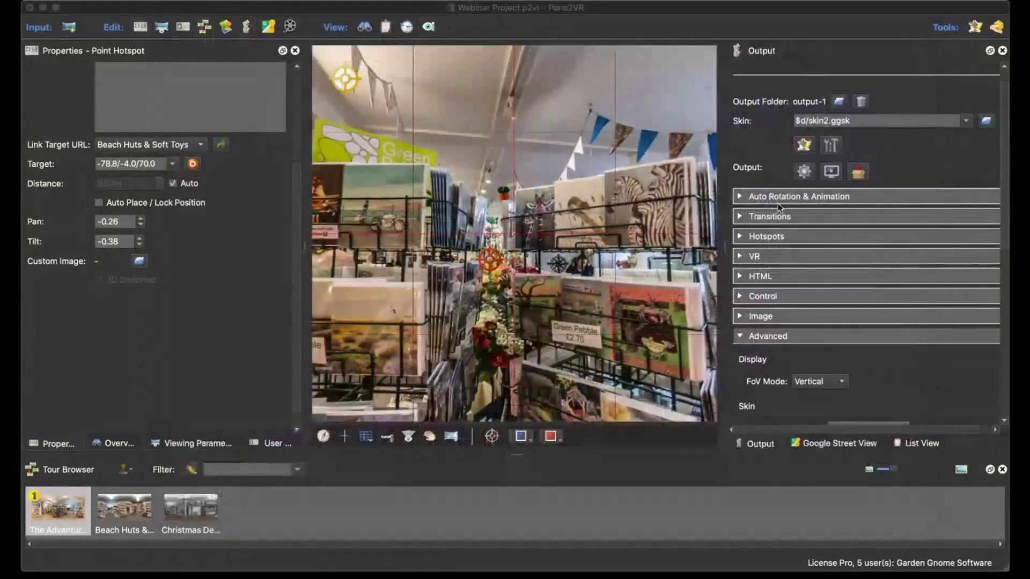
Reopen the skin and give ht_node_tt a padding of 2 for top/bottom and 4 for left/right.
{"action": "left_click", "coordinate": [803, 145]}
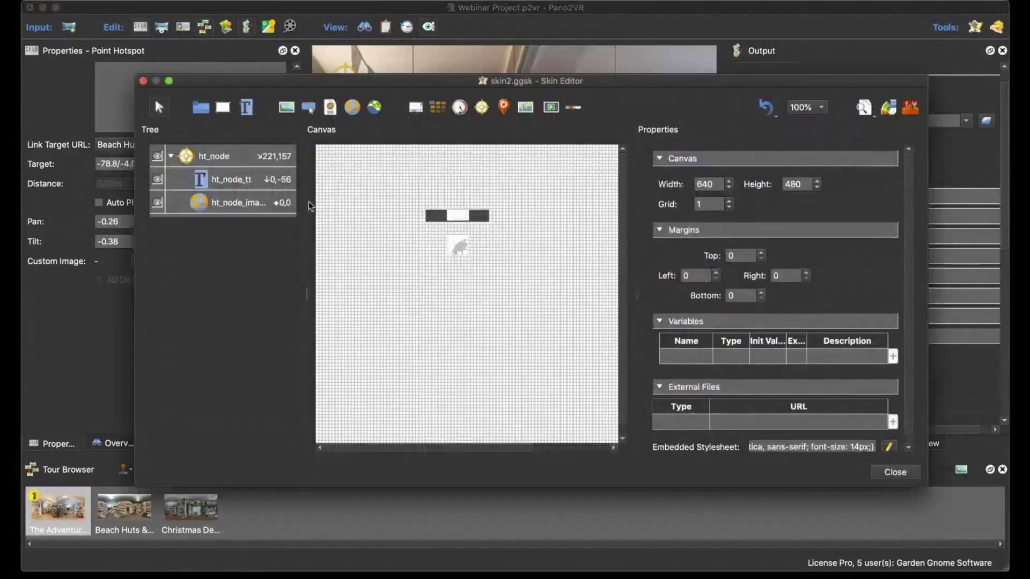
{"action": "left_click", "coordinate": [268, 180]}
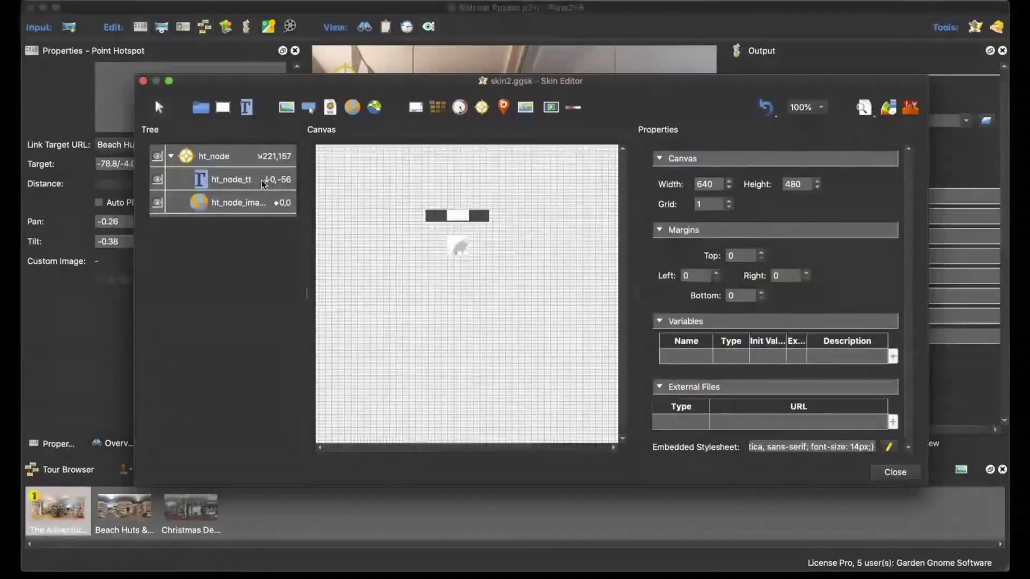
{"action": "scroll", "coordinate": [847, 359], "scroll_direction": "down", "scroll_amount": 10}
{"action": "scroll", "coordinate": [856, 366], "scroll_direction": "down", "scroll_amount": 5}
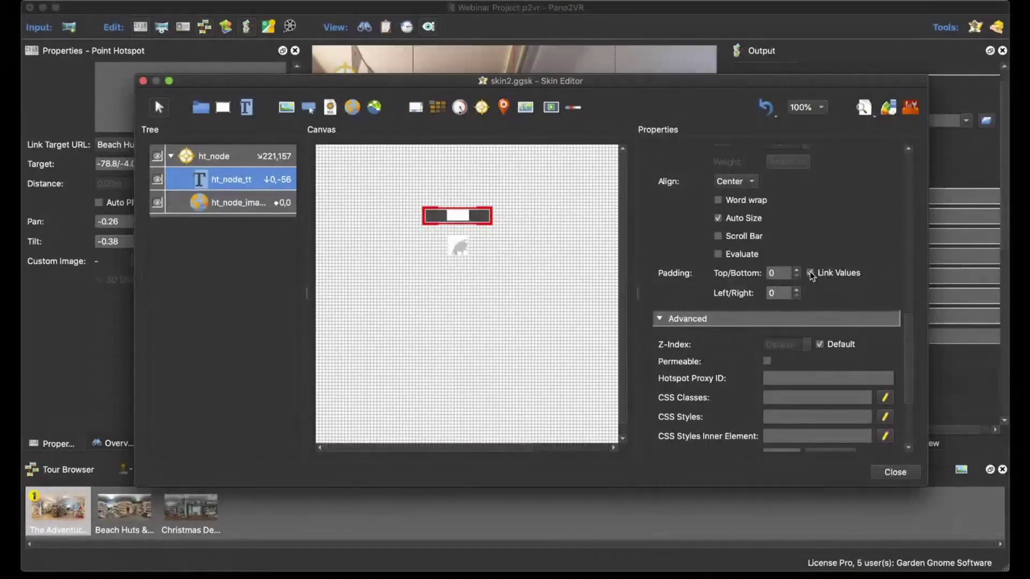
{"action": "double_click", "coordinate": [777, 273]}
{"action": "type", "text": "2"}
{"action": "key", "text": "Tab"}
{"action": "type", "text": "4"}
{"action": "key", "text": "Return"}
Save the skin, regenerate the output over the existing files, and check the tooltip's padding in the preview before closing it.
{"action": "left_click", "coordinate": [886, 471]}
{"action": "left_click", "coordinate": [611, 278]}
{"action": "left_click", "coordinate": [804, 172]}
{"action": "left_click", "coordinate": [602, 282]}
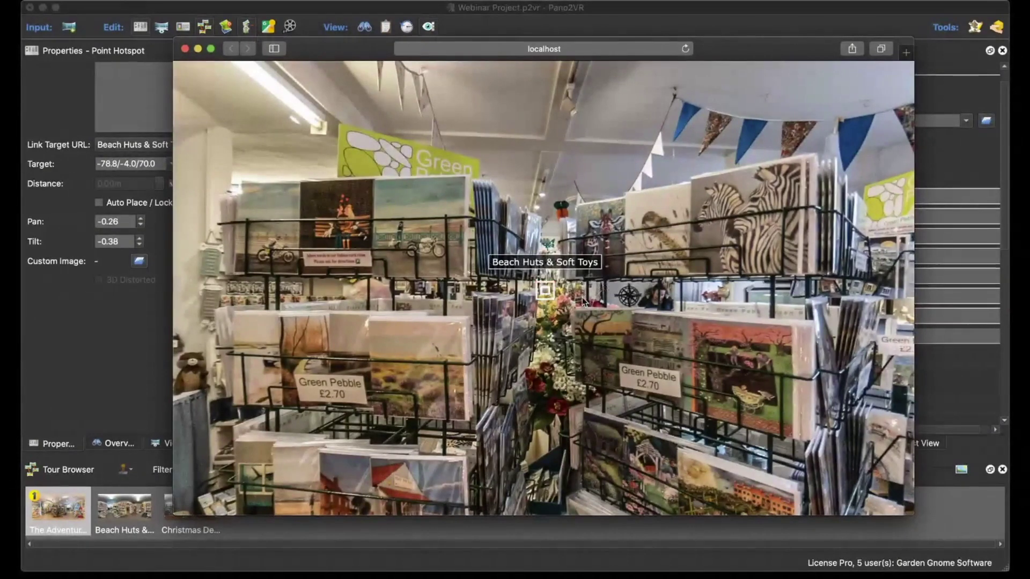
{"action": "left_click", "coordinate": [184, 51]}
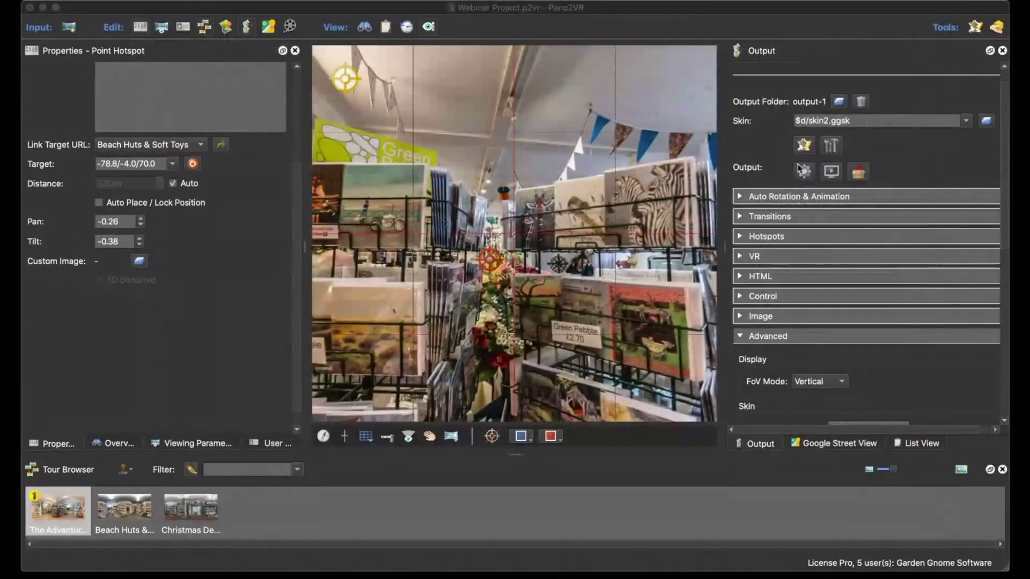
Reopen the skin and set the border radius of ht_node_tt to 10.
{"action": "left_click", "coordinate": [803, 145]}
{"action": "left_click", "coordinate": [238, 182]}
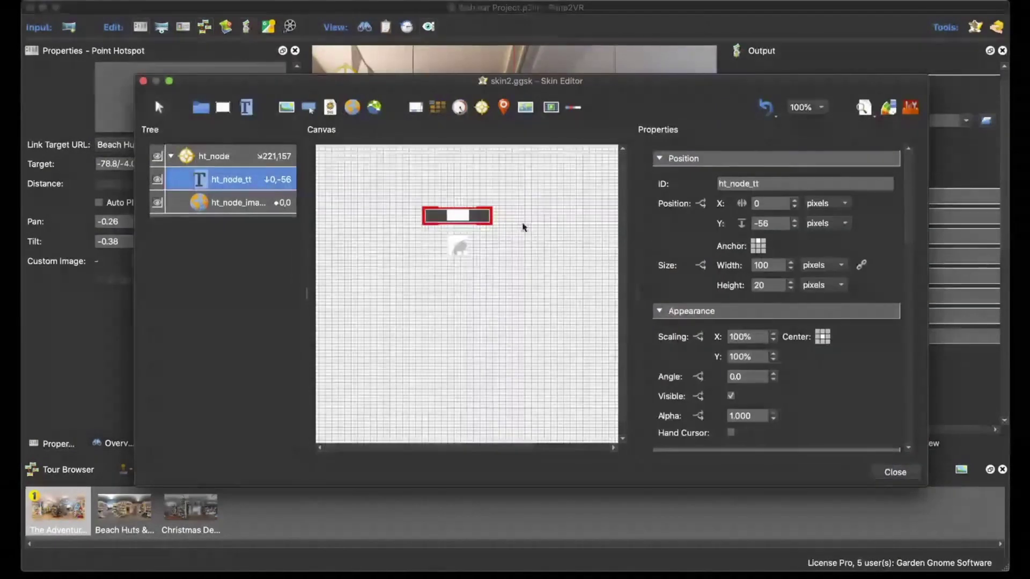
{"action": "scroll", "coordinate": [853, 358], "scroll_direction": "down", "scroll_amount": 5}
{"action": "scroll", "coordinate": [852, 358], "scroll_direction": "down", "scroll_amount": 3}
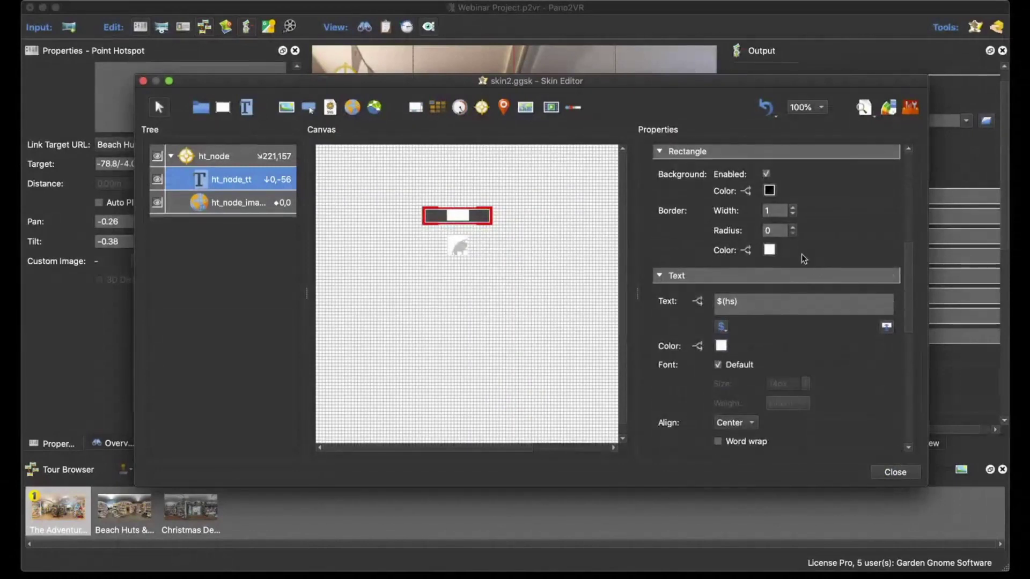
{"action": "left_click", "coordinate": [793, 228]}
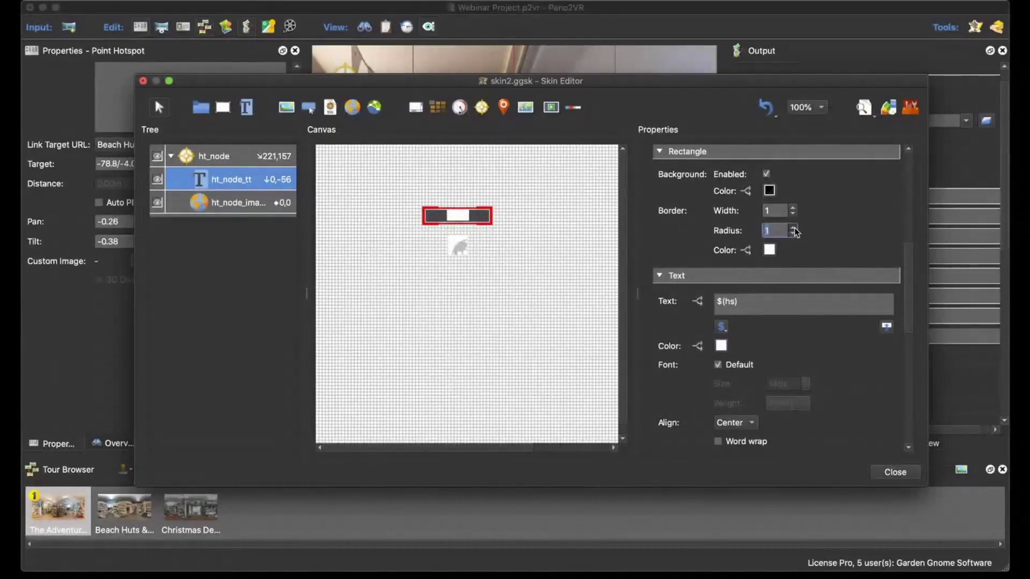
{"action": "left_click", "coordinate": [792, 228]}
{"action": "left_click", "coordinate": [792, 228]}
{"action": "left_click", "coordinate": [793, 227]}
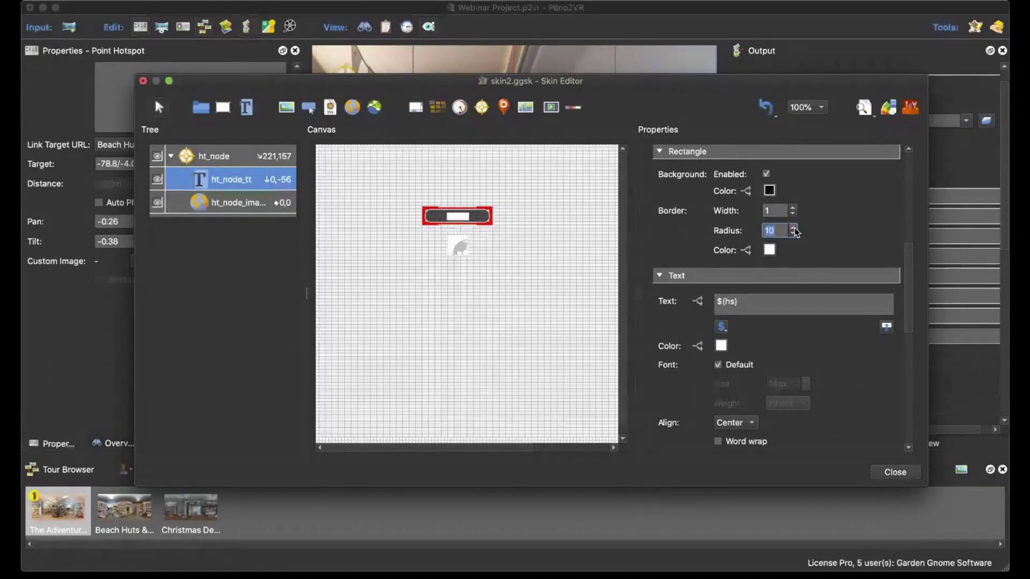
Save the skin and regenerate the output over the existing files to preview the tooltip with rounded corners.
{"action": "left_click", "coordinate": [900, 473]}
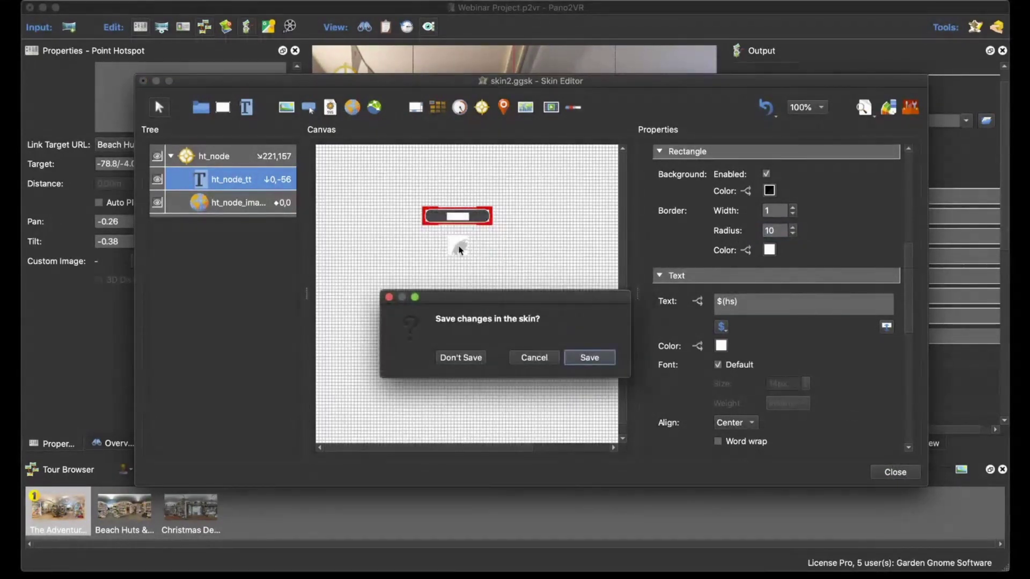
{"action": "left_click", "coordinate": [568, 362]}
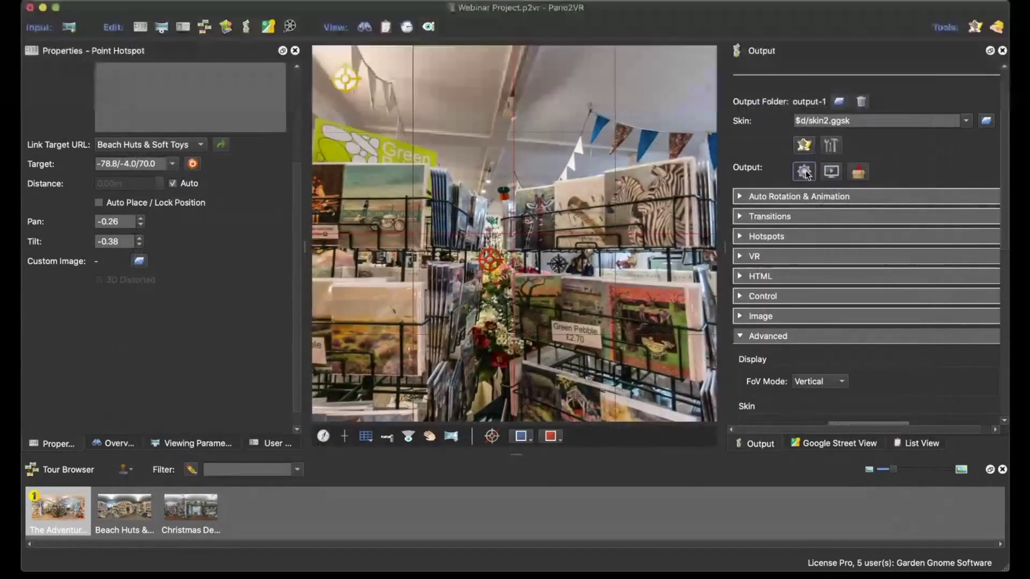
{"action": "left_click", "coordinate": [804, 172]}
{"action": "left_click", "coordinate": [604, 286]}
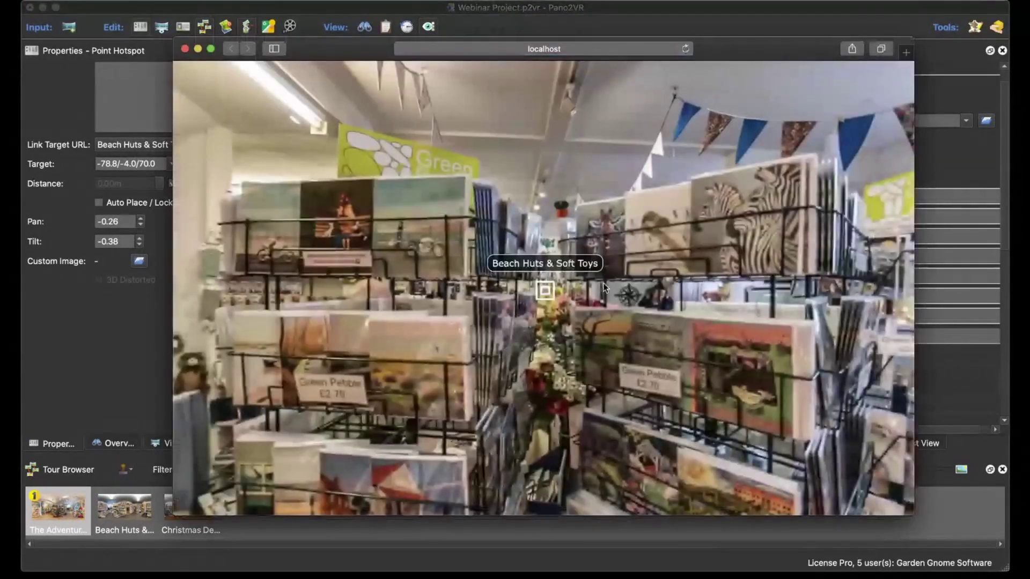
Follow the Beach Huts & Soft Toys hotspot in the preview, look around and return to the first panorama, and close the preview.
{"action": "left_click", "coordinate": [544, 290]}
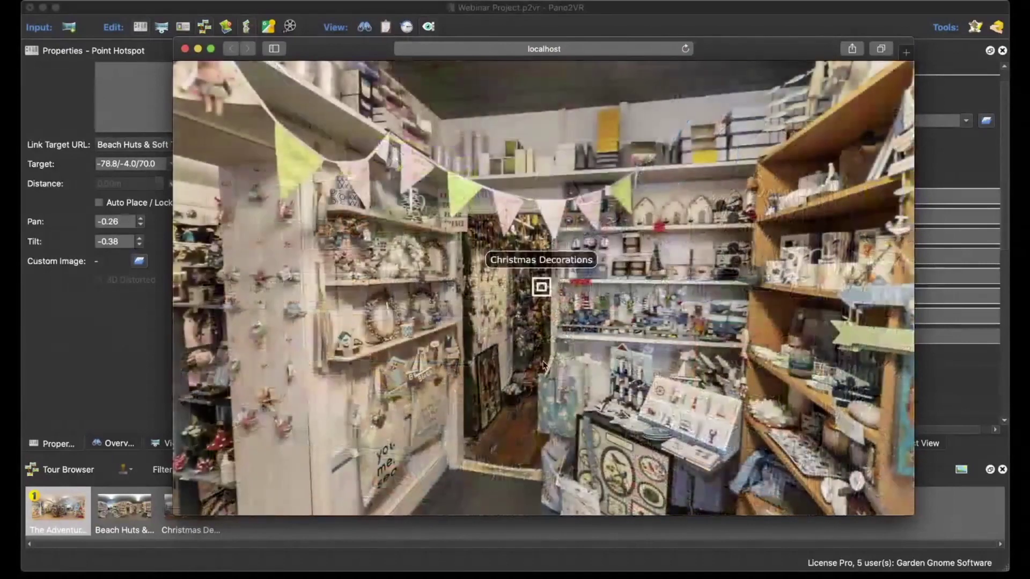
{"action": "left_click_drag", "start_coordinate": [550, 369], "coordinate": [298, 304]}
{"action": "left_click", "coordinate": [298, 304]}
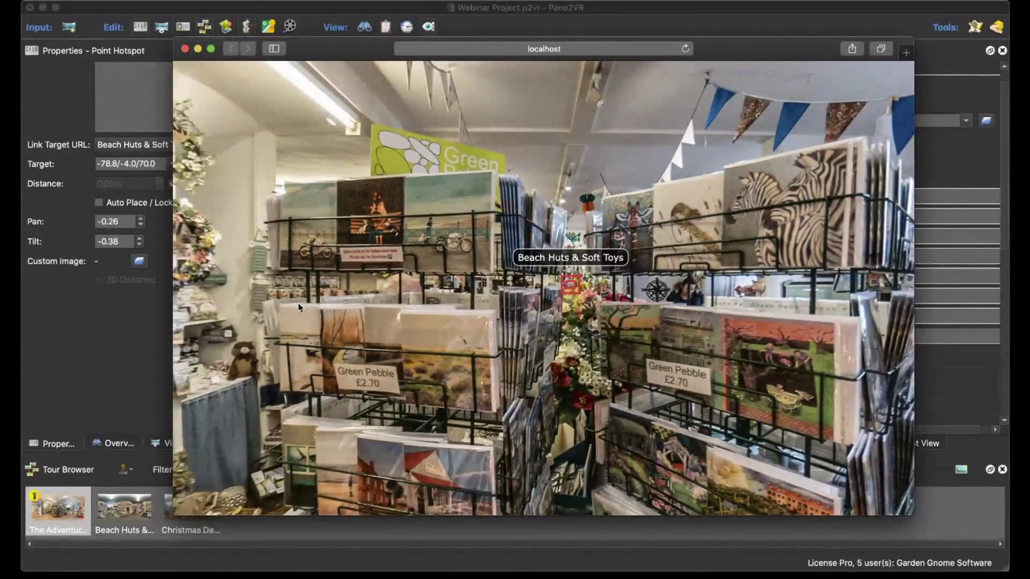
{"action": "left_click", "coordinate": [185, 49]}
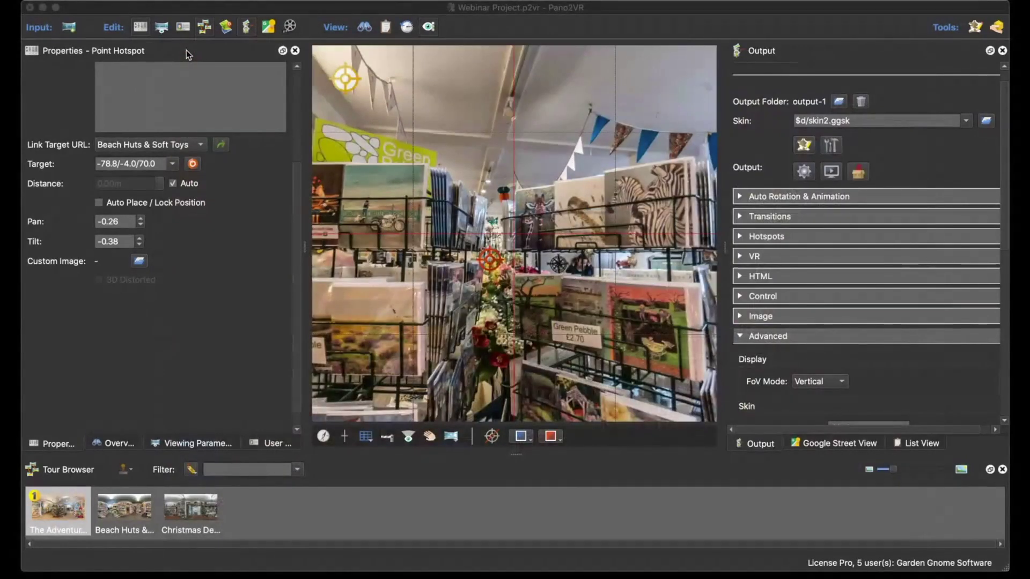
Reopen the skin and turn off the default visibility of the ht_node_tt text element.
{"action": "left_click", "coordinate": [803, 145]}
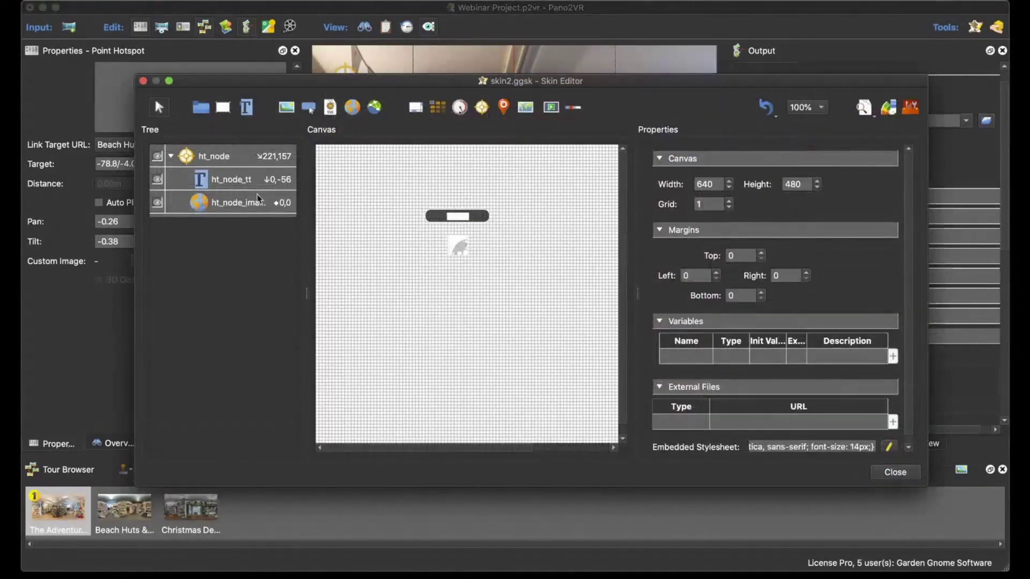
{"action": "left_click", "coordinate": [219, 183]}
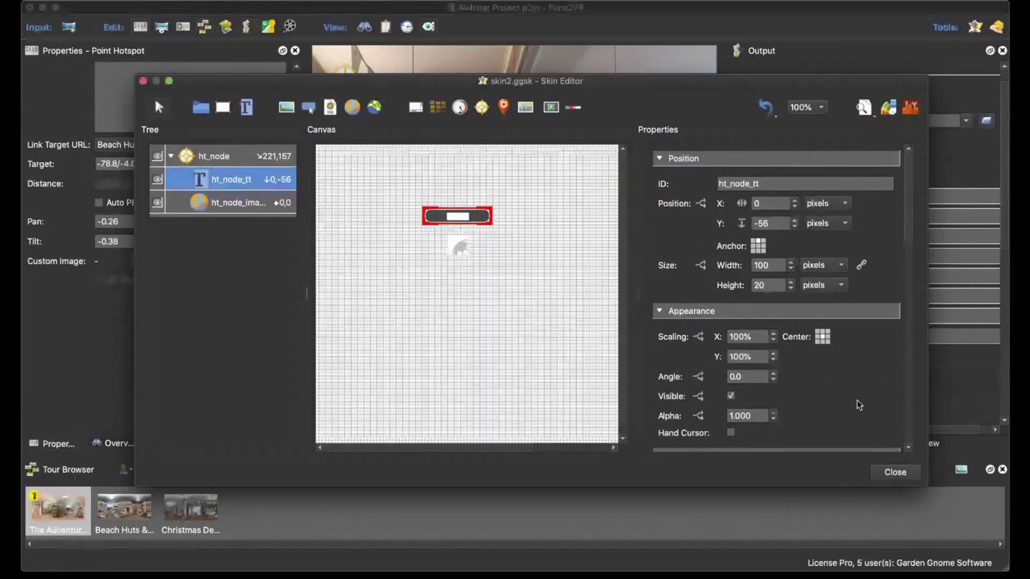
{"action": "scroll", "coordinate": [859, 405], "scroll_direction": "down", "scroll_amount": 5}
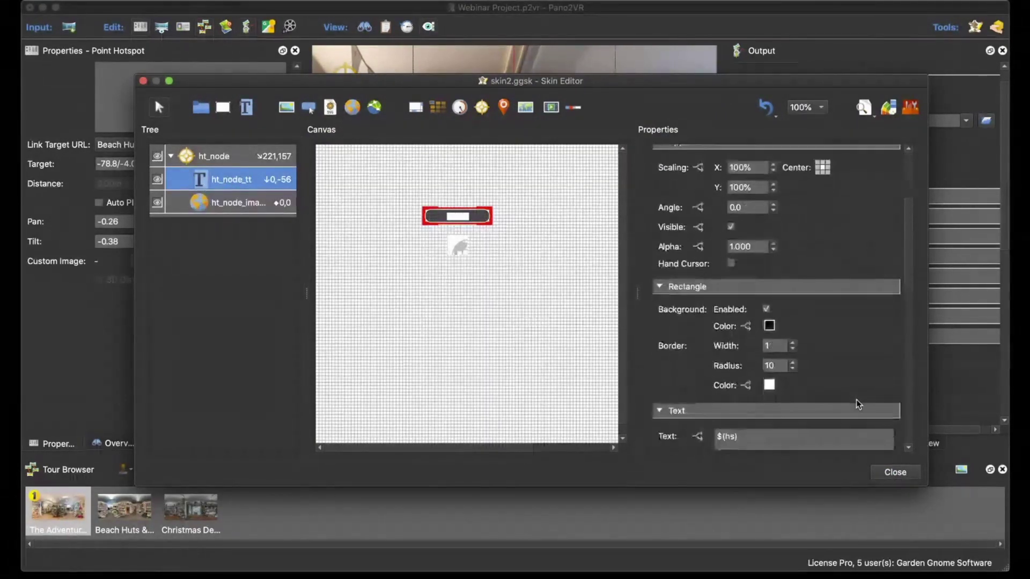
{"action": "left_click", "coordinate": [731, 228]}
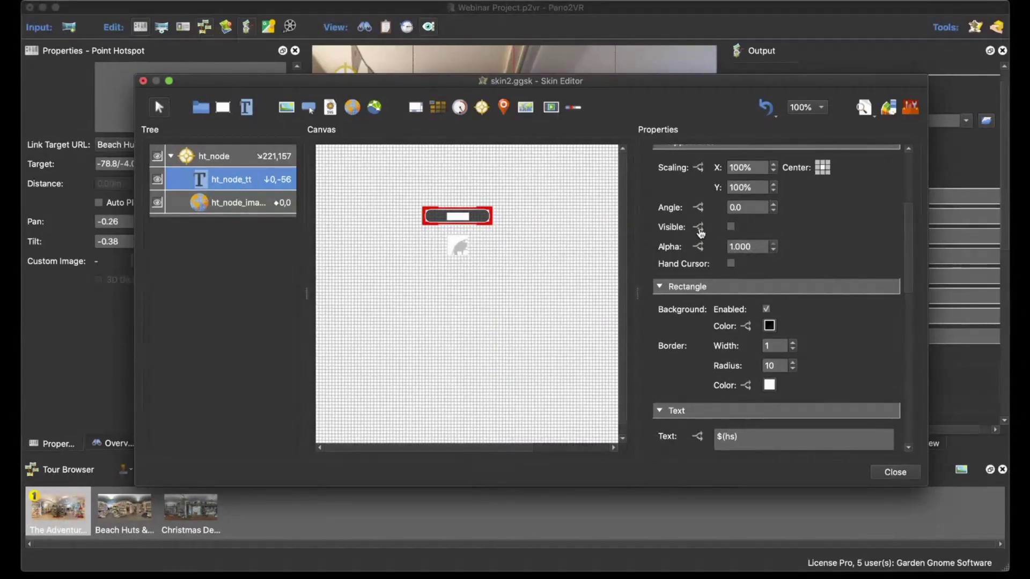
Add a logic block to ht_node_tt's visibility that sets Visible to true when Mouse Over Parent = true.
{"action": "left_click", "coordinate": [698, 230]}
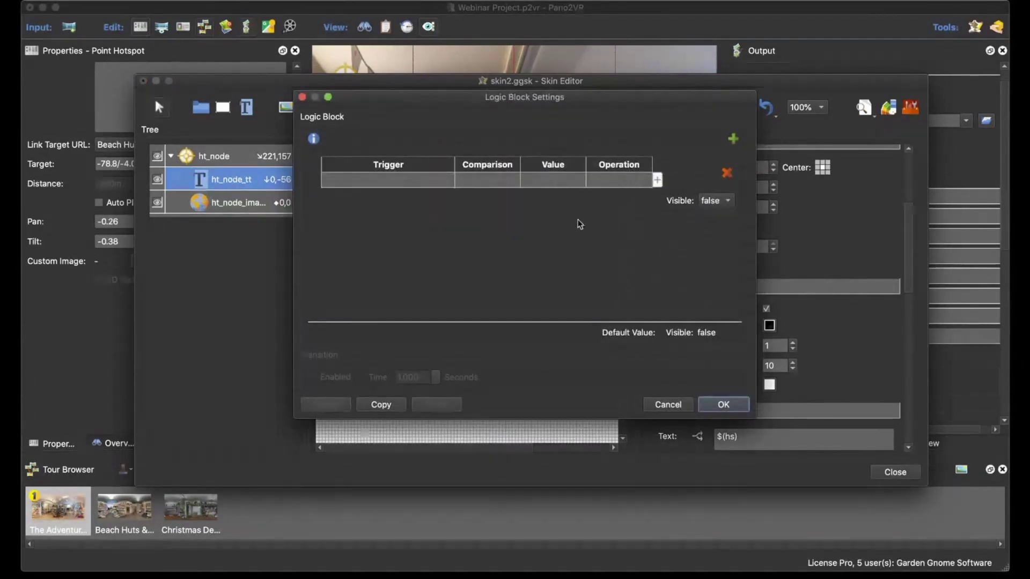
{"action": "left_click", "coordinate": [394, 181]}
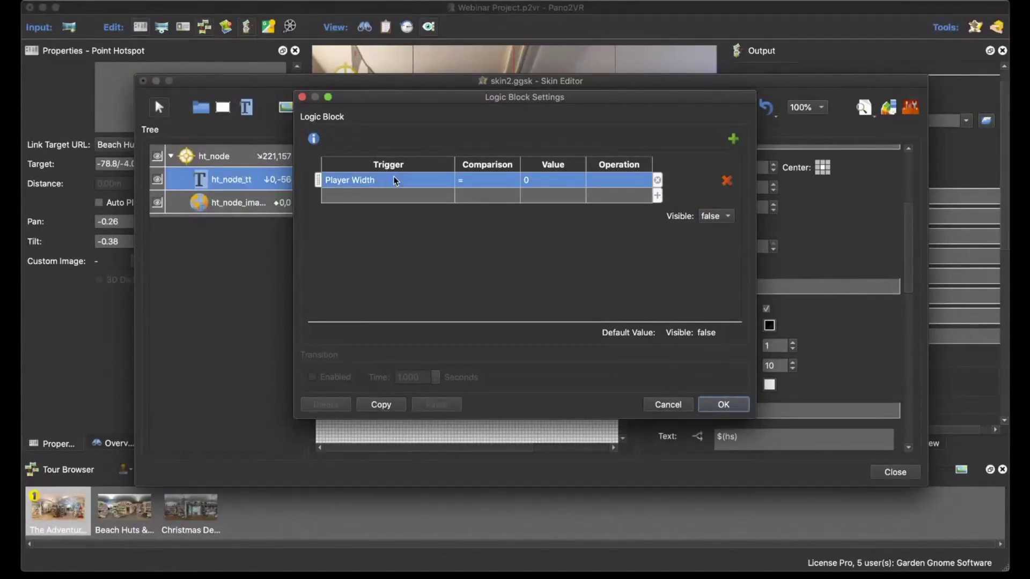
{"action": "left_click", "coordinate": [396, 184]}
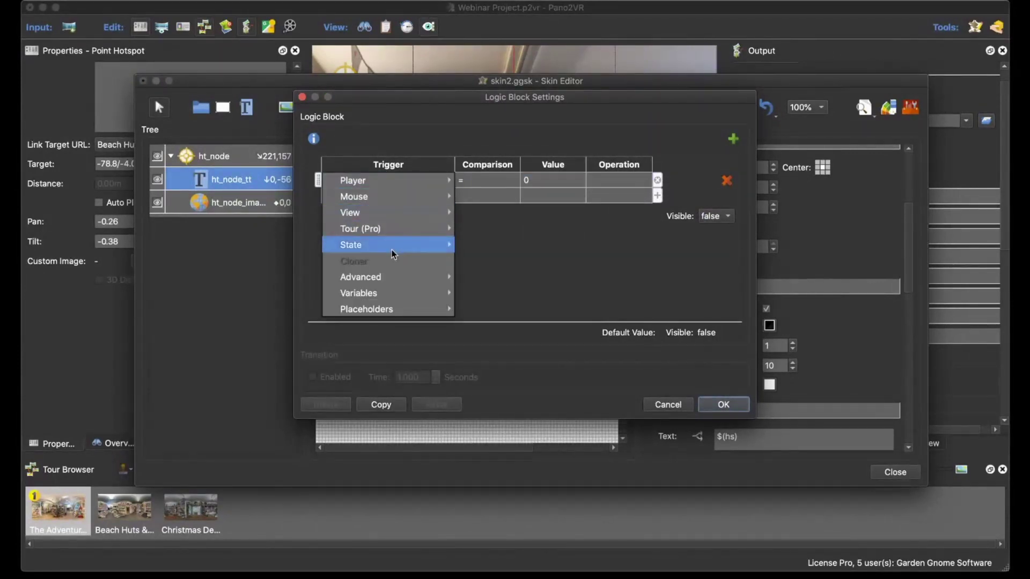
{"action": "mouse_move", "coordinate": [396, 197]}
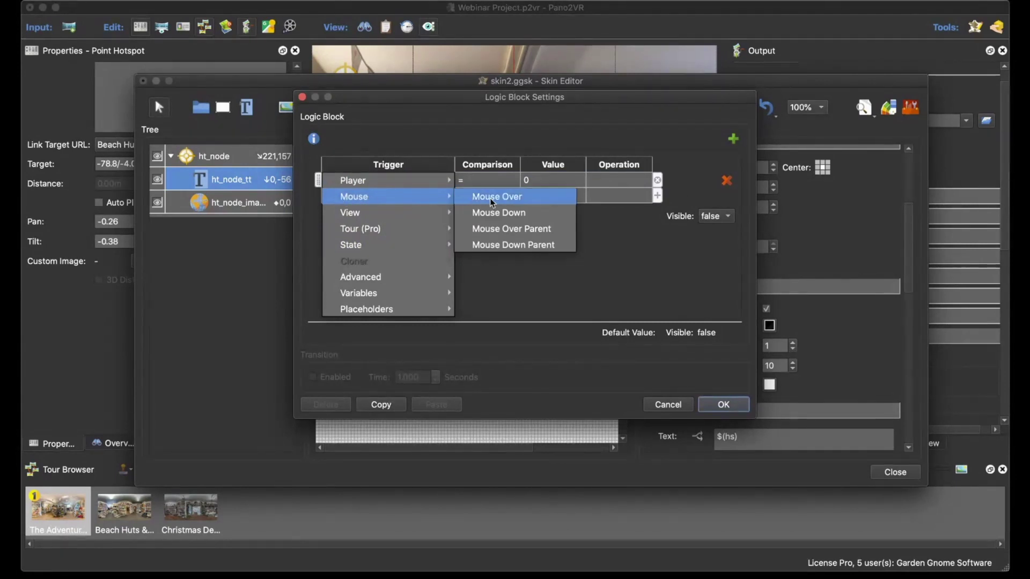
{"action": "left_click", "coordinate": [511, 230]}
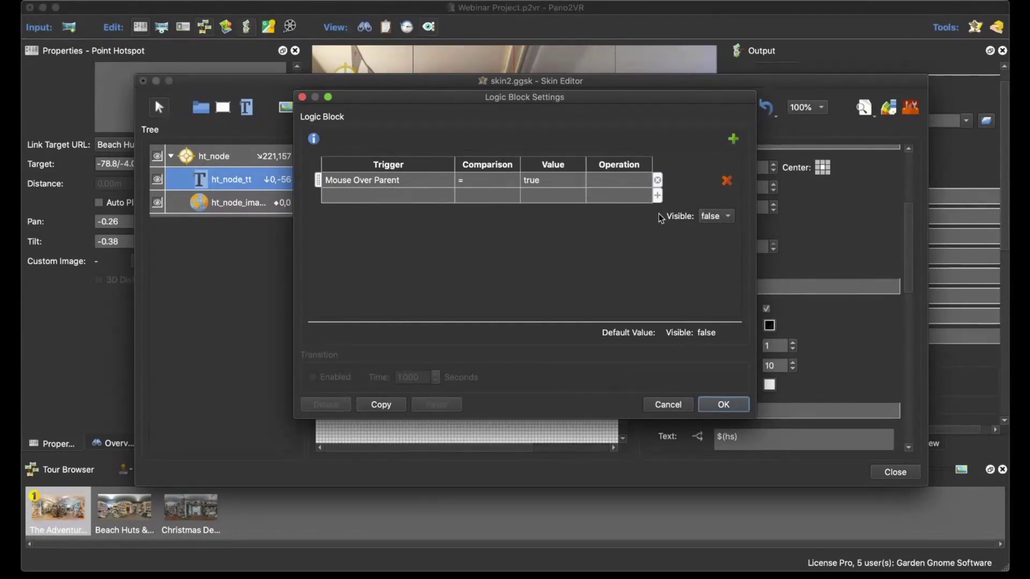
{"action": "left_click", "coordinate": [722, 216]}
{"action": "left_click", "coordinate": [721, 208]}
{"action": "left_click", "coordinate": [723, 404]}
Save the skin, regenerate the output, and test the hover tooltip by following the hotspots through to the Christmas Decorations panorama.
{"action": "left_click", "coordinate": [901, 472]}
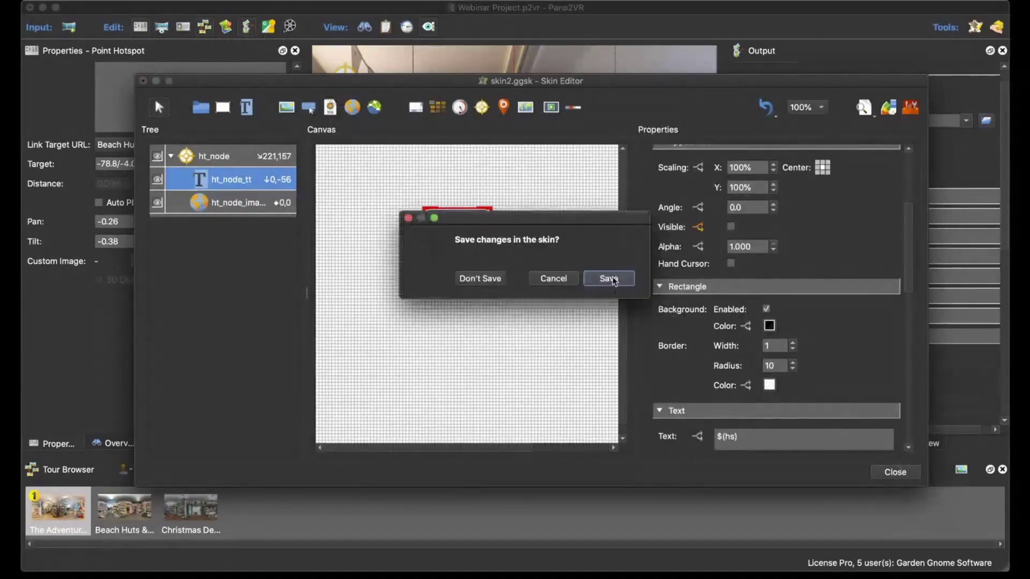
{"action": "left_click", "coordinate": [605, 278]}
{"action": "left_click", "coordinate": [614, 280]}
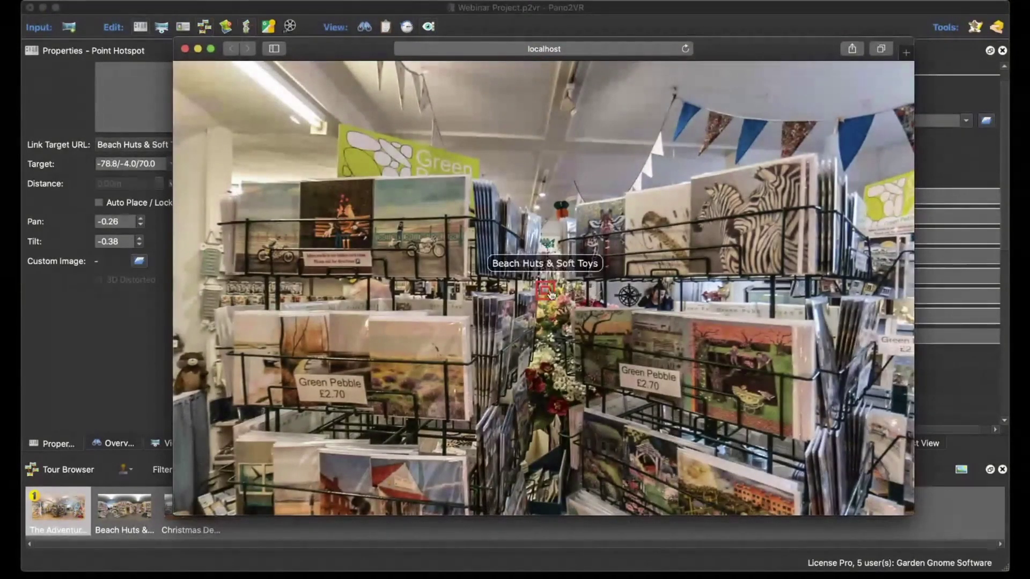
{"action": "left_click", "coordinate": [546, 290]}
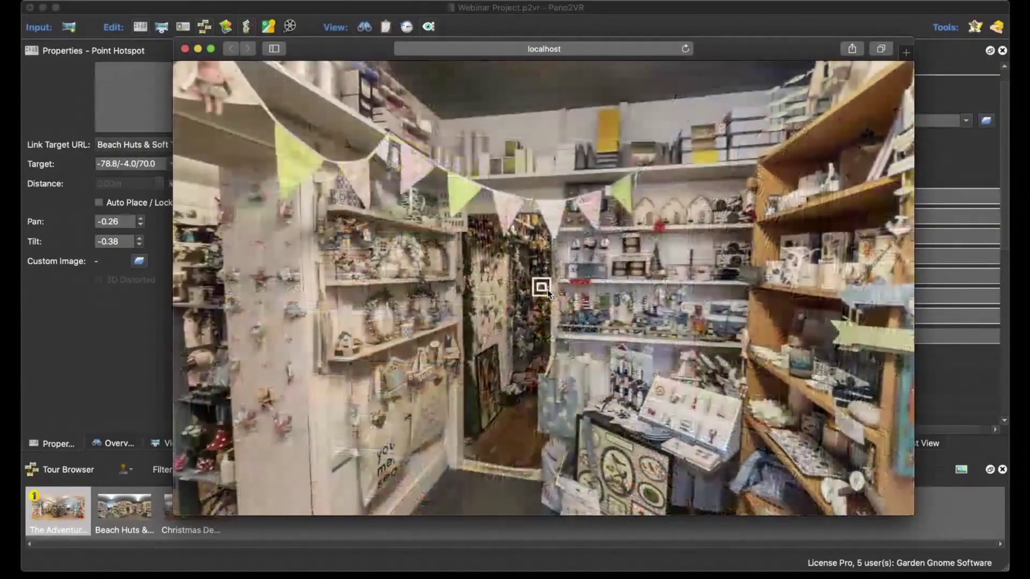
{"action": "left_click", "coordinate": [543, 288]}
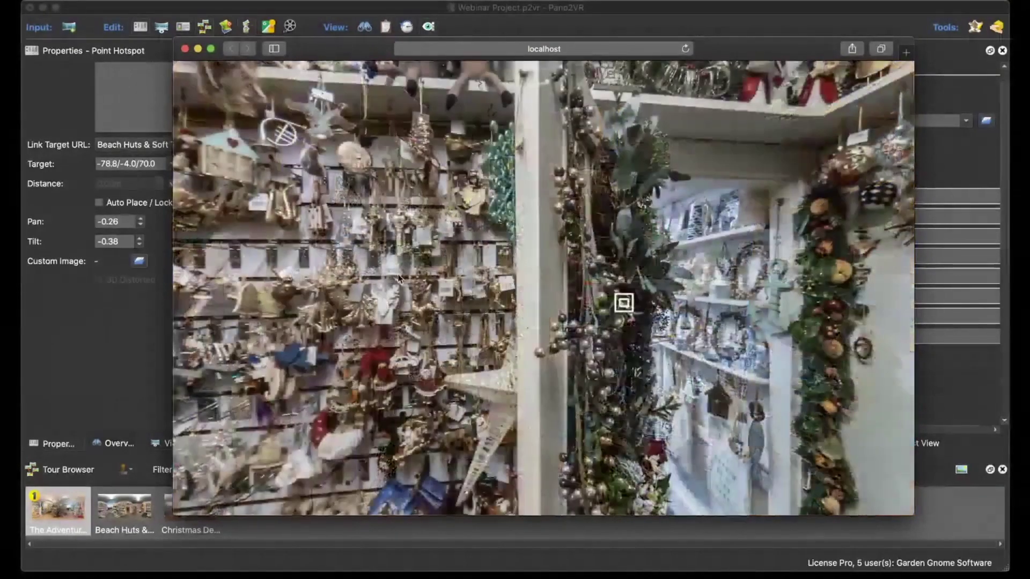
Look around the Christmas Decorations panorama, close the preview, and check the ht_node elements in the skin before closing it.
{"action": "left_click_drag", "start_coordinate": [397, 278], "coordinate": [545, 279]}
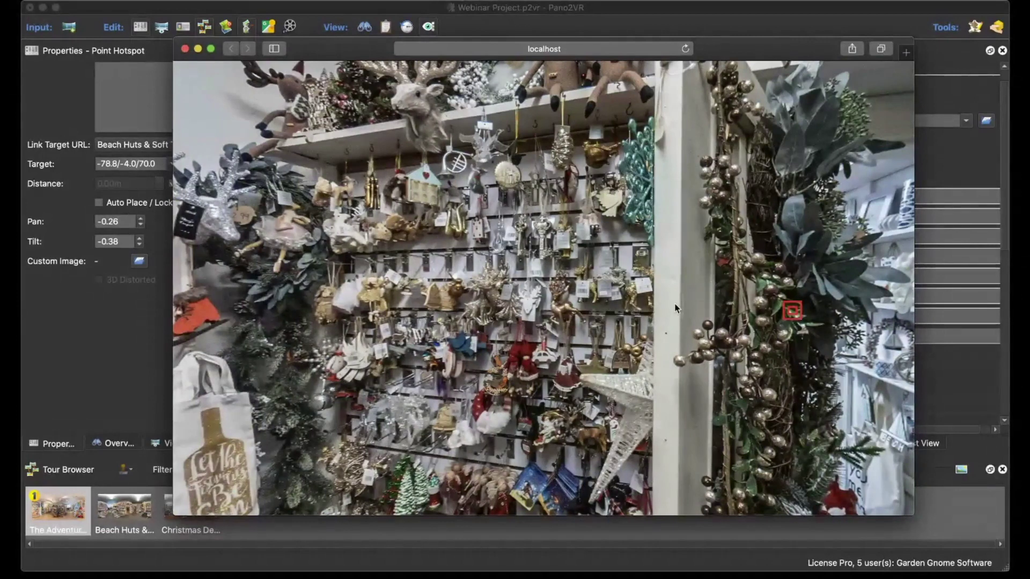
{"action": "left_click", "coordinate": [185, 50]}
{"action": "left_click", "coordinate": [811, 148]}
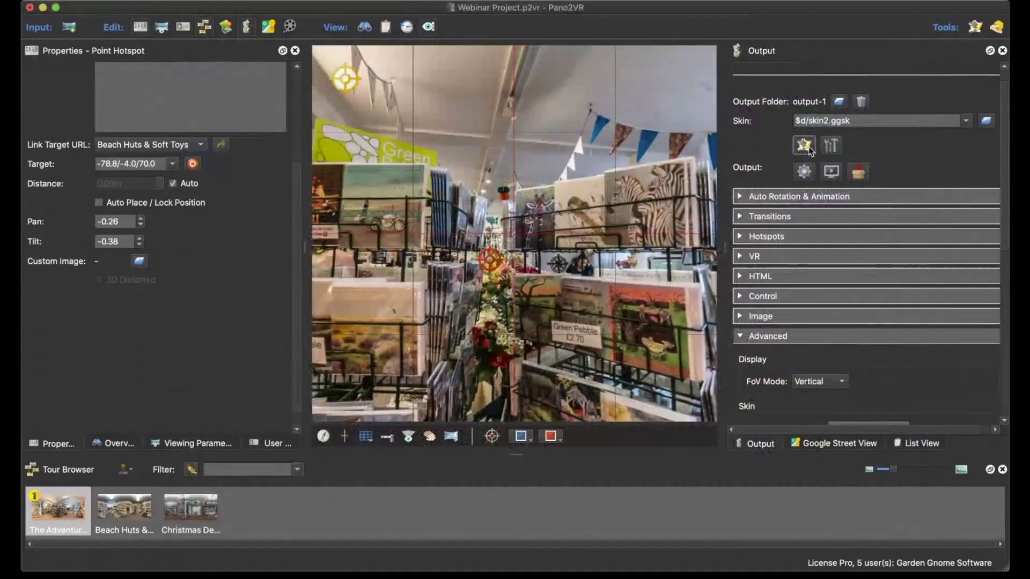
{"action": "left_click_drag", "start_coordinate": [410, 46], "coordinate": [664, 49]}
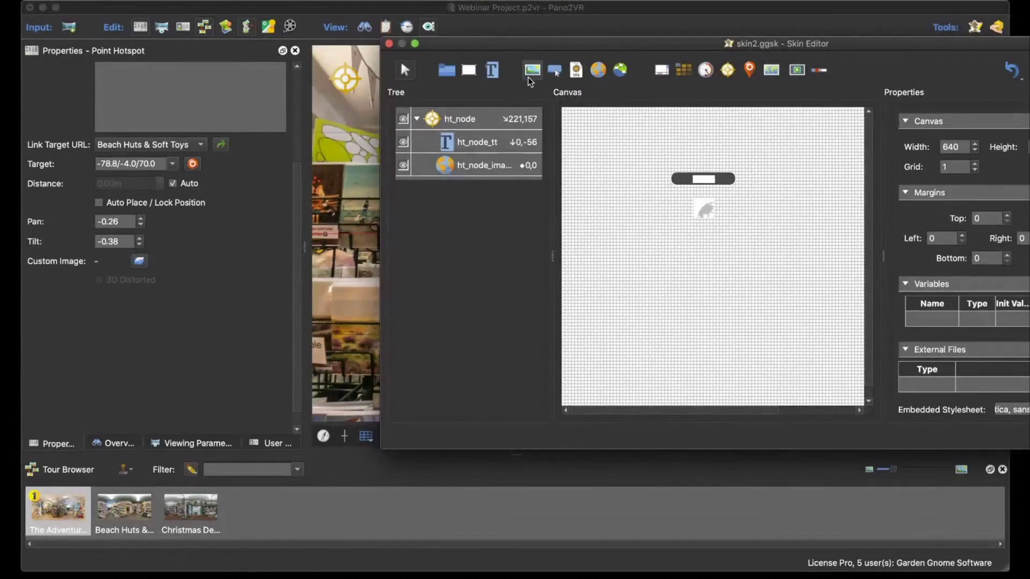
{"action": "double_click", "coordinate": [580, 45]}
{"action": "left_click", "coordinate": [950, 433]}
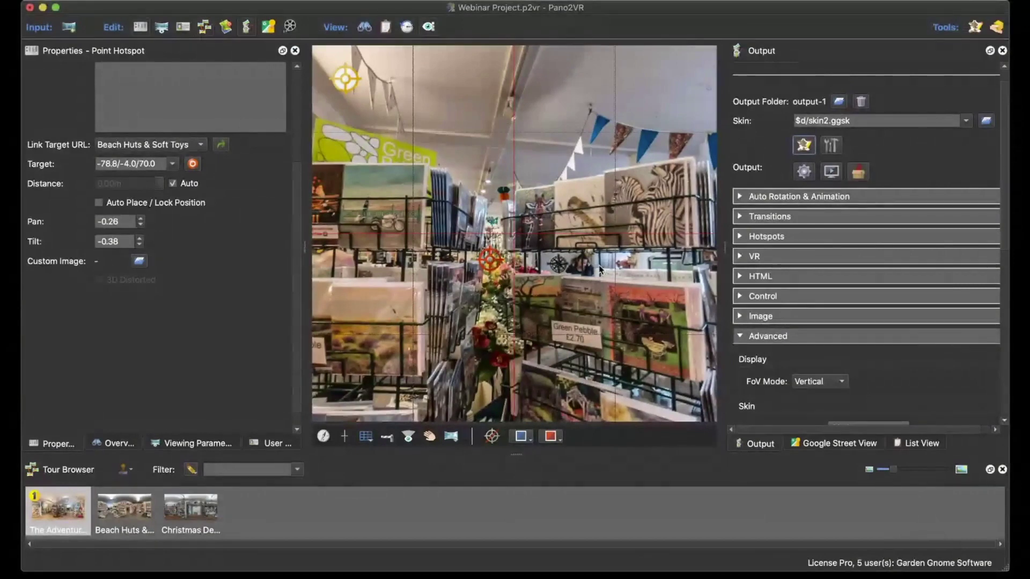
Try the URL type on the Point01 hotspot and set it back to Tour Node.
{"action": "scroll", "coordinate": [510, 245], "scroll_direction": "down", "scroll_amount": 2}
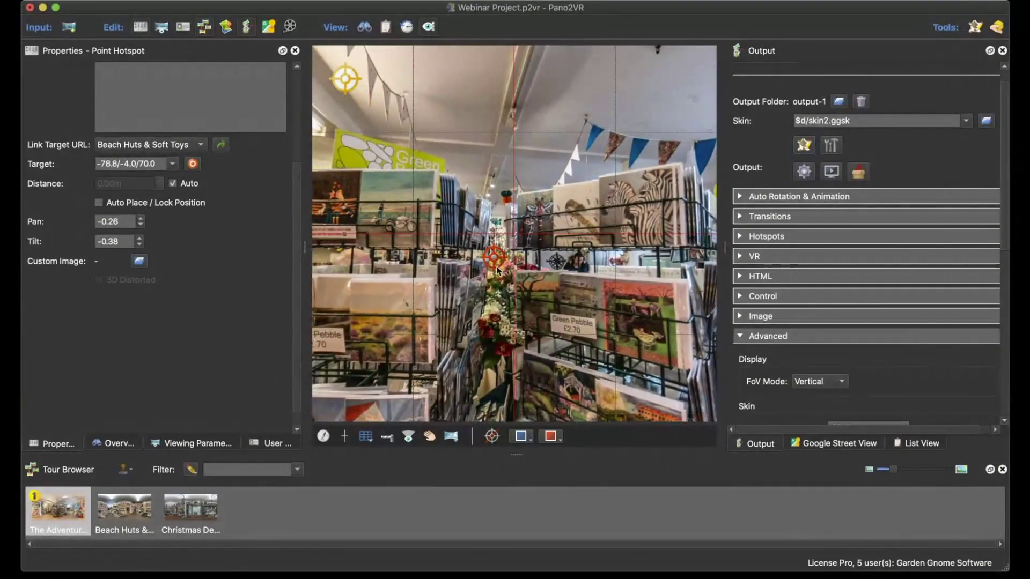
{"action": "scroll", "coordinate": [234, 246], "scroll_direction": "up", "scroll_amount": 3}
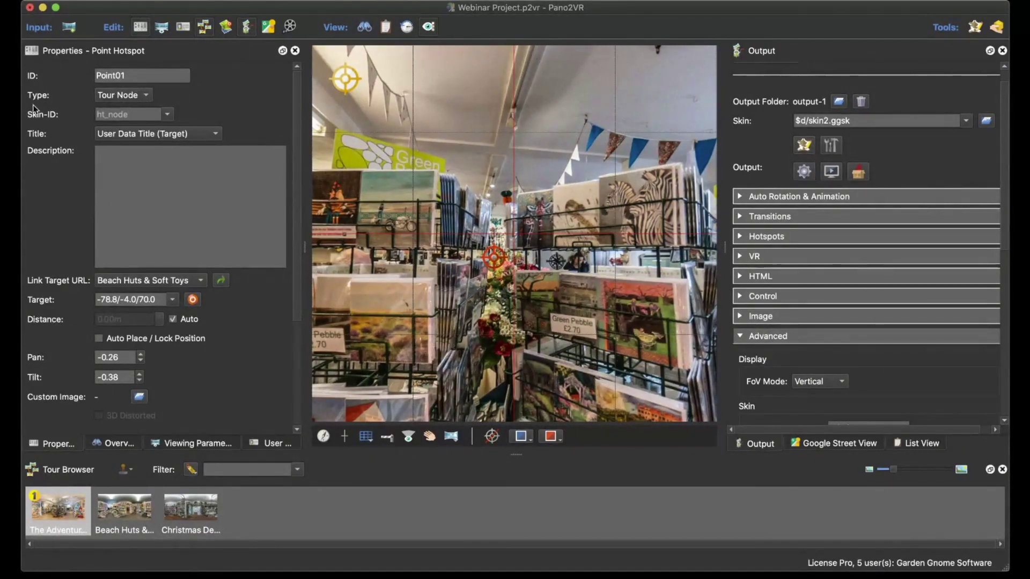
{"action": "left_click", "coordinate": [135, 98]}
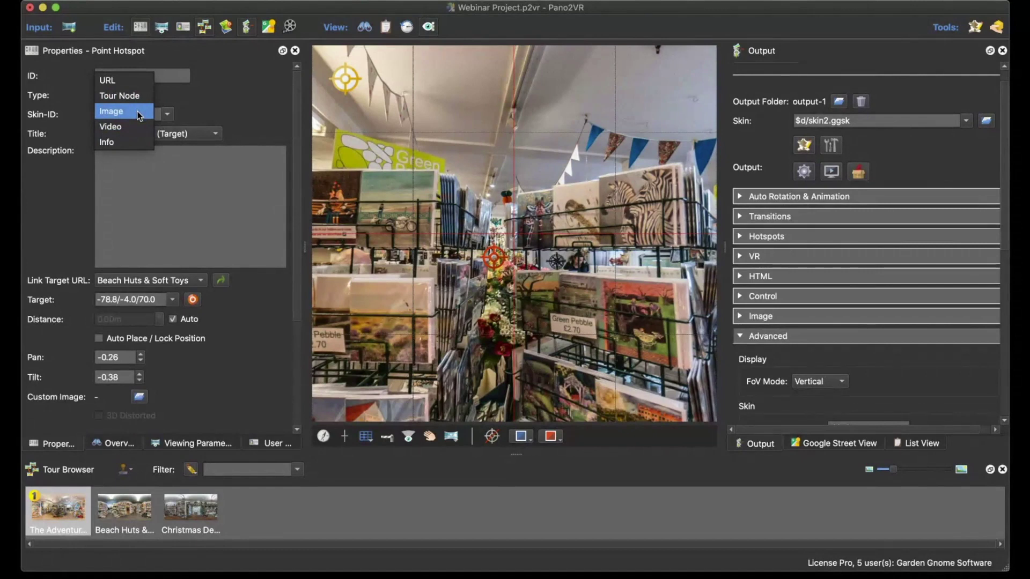
{"action": "left_click", "coordinate": [128, 83]}
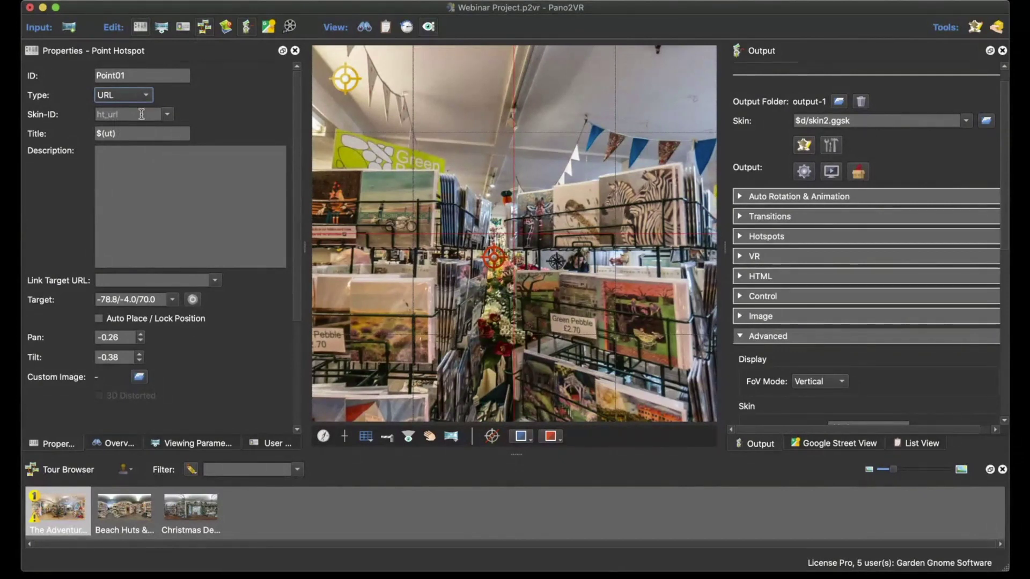
{"action": "left_click", "coordinate": [137, 98]}
{"action": "left_click", "coordinate": [129, 111]}
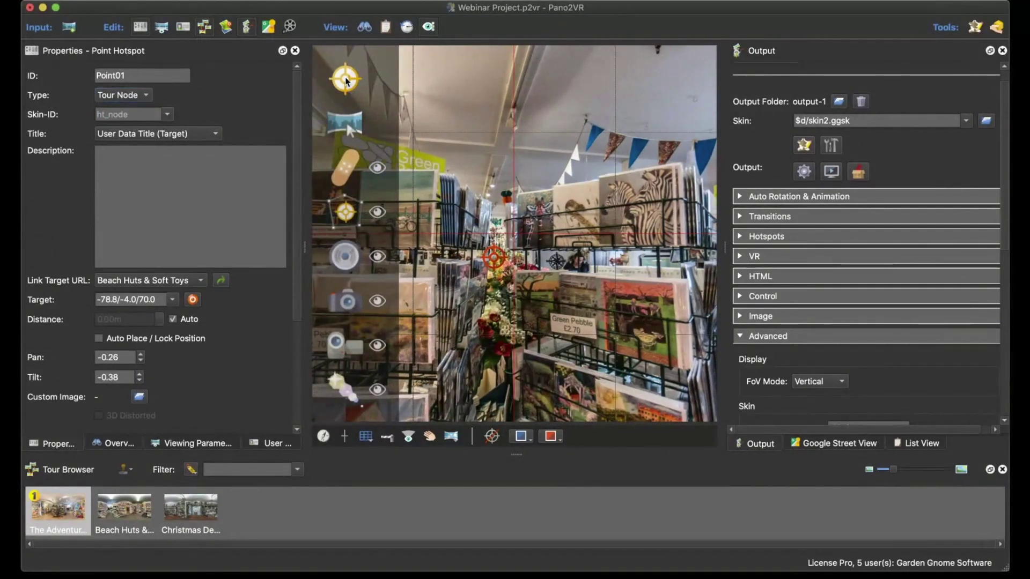
Add a URL point hotspot on the card rack above the existing hotspot and title it Website.
{"action": "left_click", "coordinate": [445, 187]}
{"action": "double_click", "coordinate": [445, 188]}
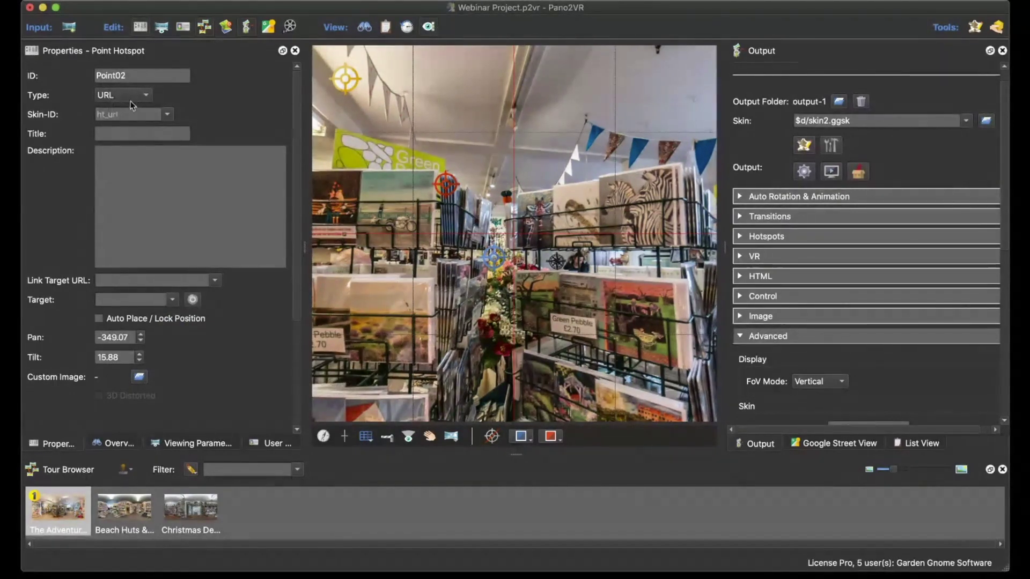
{"action": "left_click", "coordinate": [132, 135]}
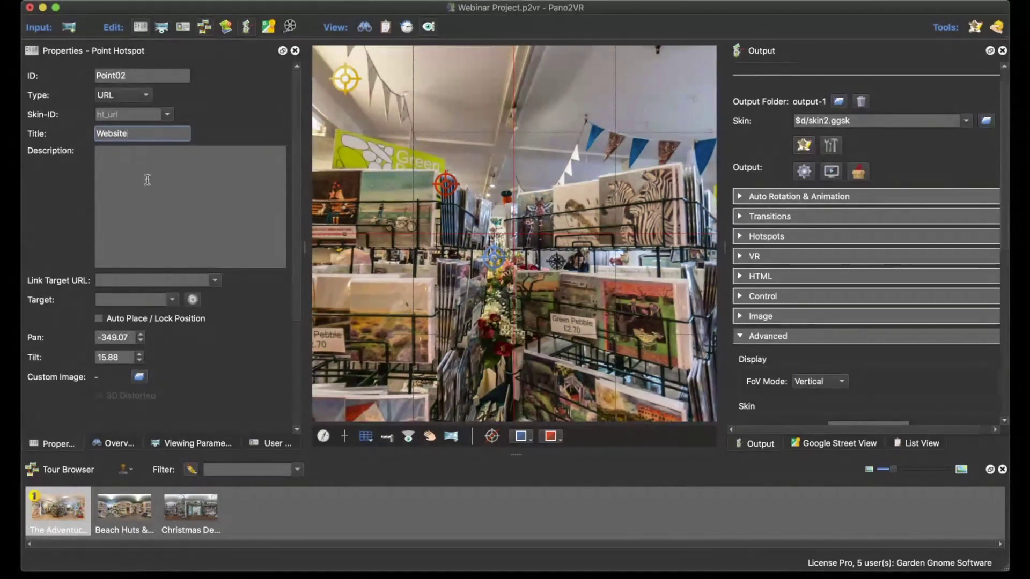
Regenerate the output, check how the new Website hotspot appears without its own template, and close the preview.
{"action": "left_click", "coordinate": [802, 172]}
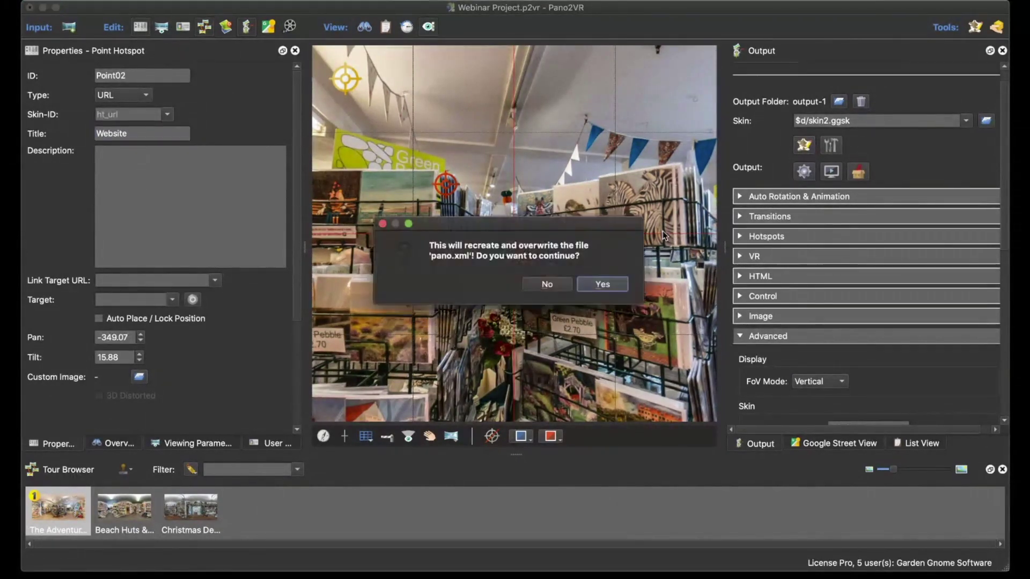
{"action": "left_click", "coordinate": [597, 287]}
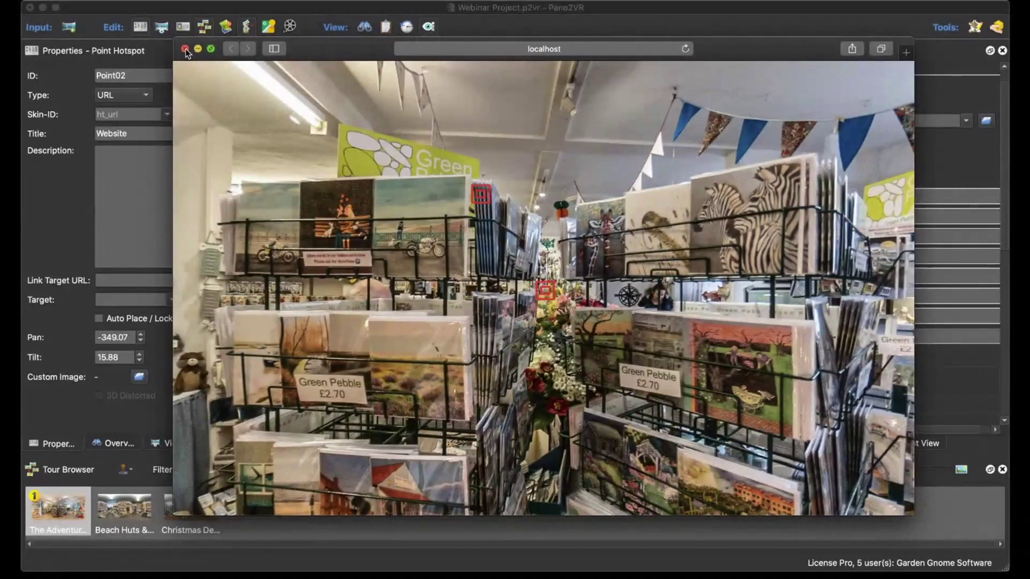
{"action": "left_click", "coordinate": [109, 125]}
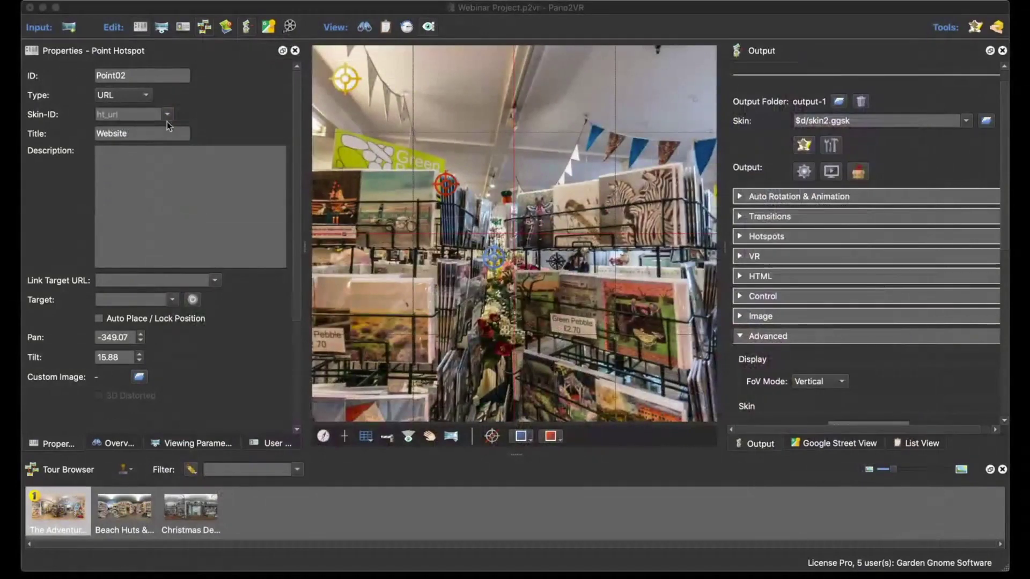
Add the built-in Web Link Silhouette component to the skin and save the skin.
{"action": "left_click", "coordinate": [803, 146]}
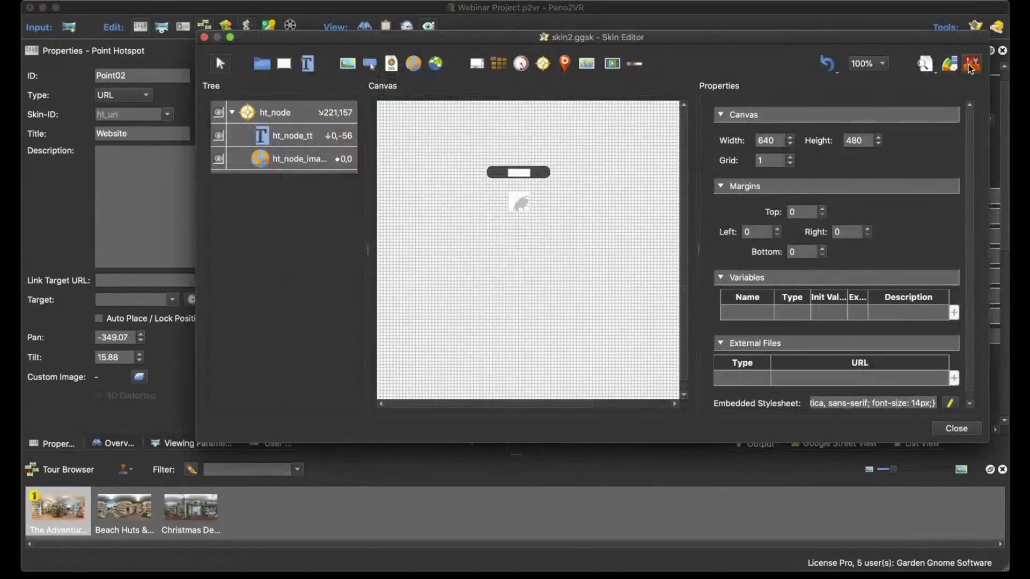
{"action": "left_click", "coordinate": [971, 65]}
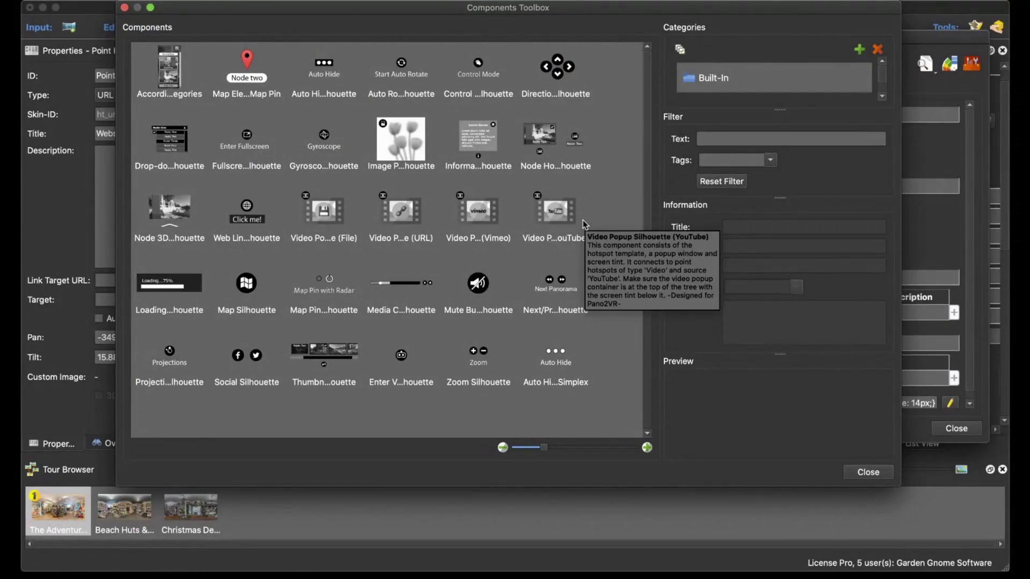
{"action": "scroll", "coordinate": [297, 220], "scroll_direction": "down", "scroll_amount": 5}
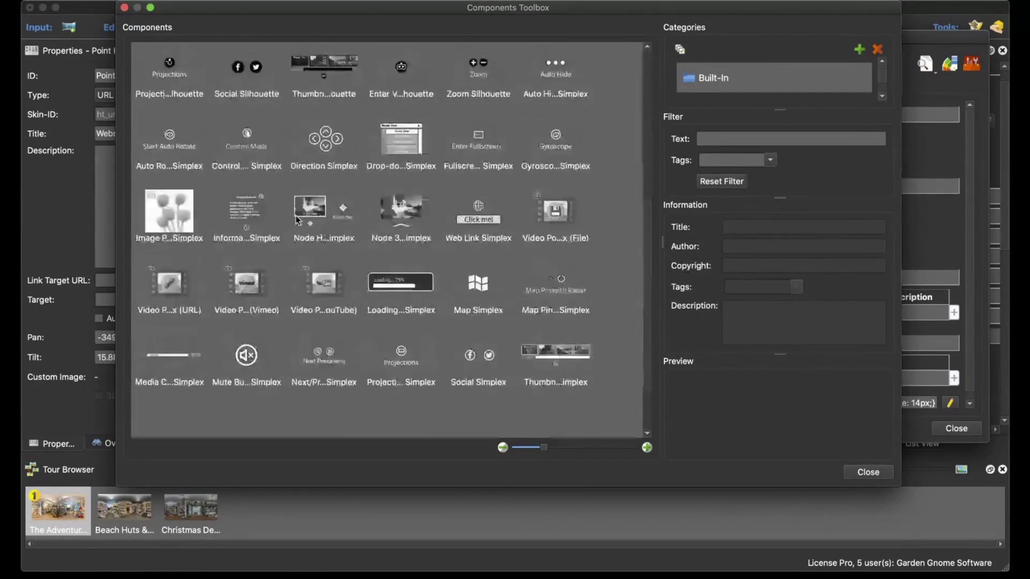
{"action": "scroll", "coordinate": [296, 220], "scroll_direction": "down", "scroll_amount": 1}
{"action": "scroll", "coordinate": [247, 213], "scroll_direction": "up", "scroll_amount": 6}
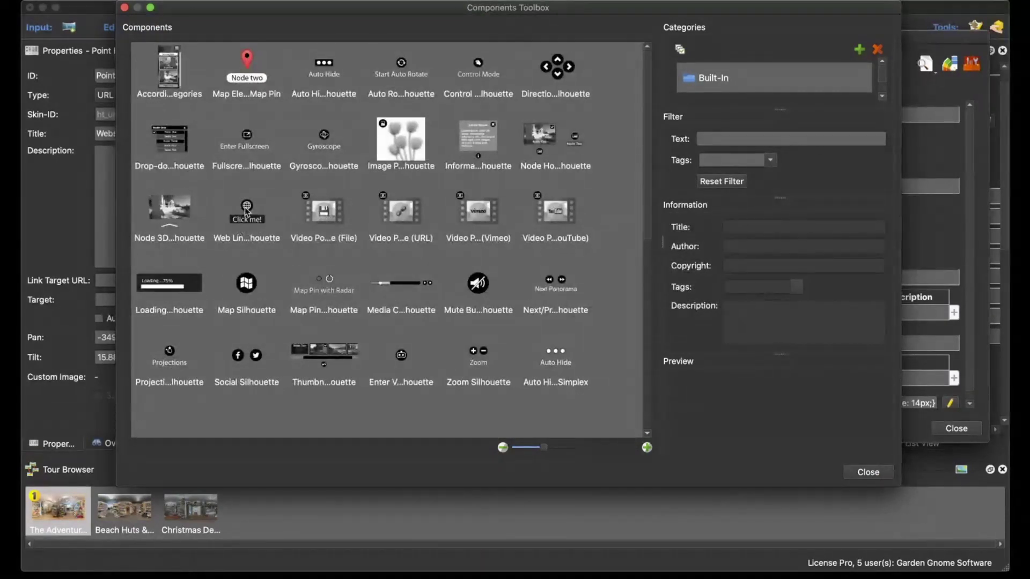
{"action": "left_click", "coordinate": [247, 213]}
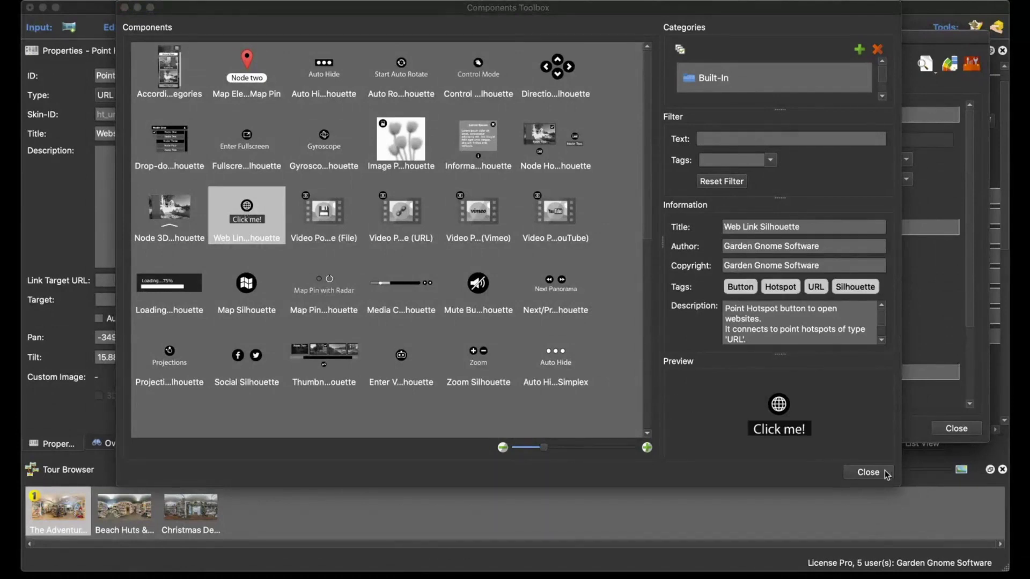
{"action": "left_click", "coordinate": [868, 472]}
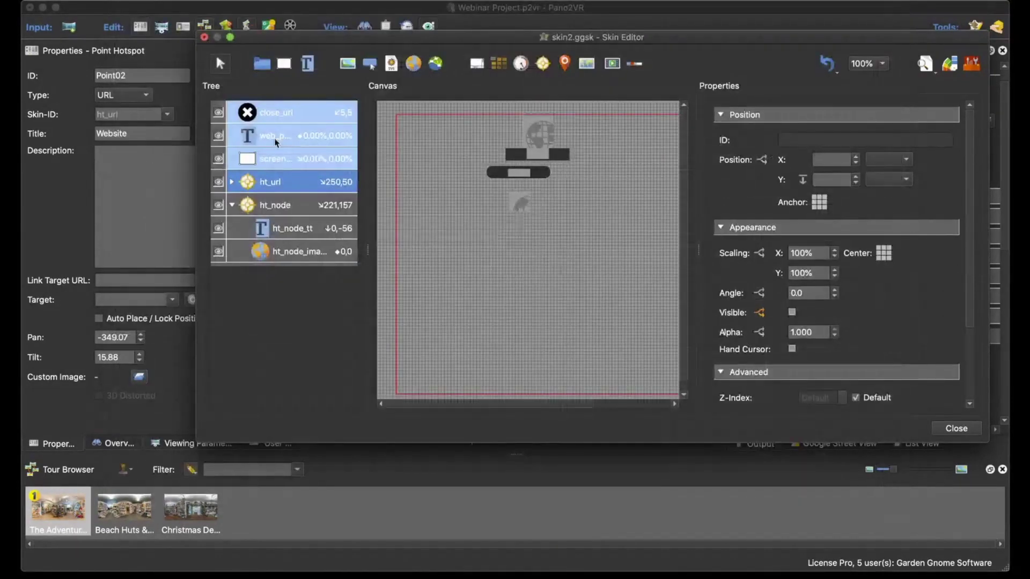
{"action": "left_click", "coordinate": [270, 116]}
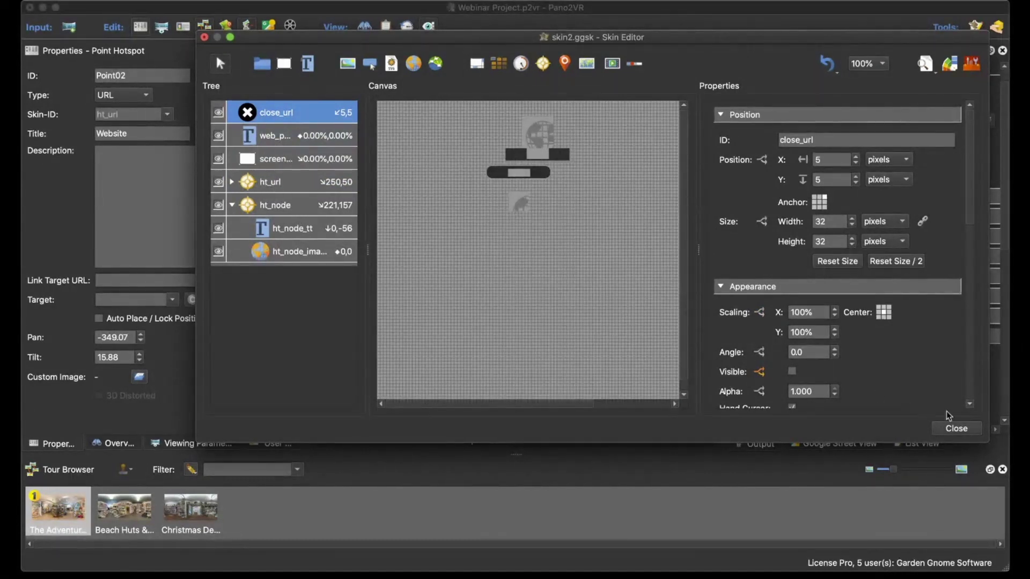
{"action": "left_click", "coordinate": [959, 428]}
{"action": "left_click", "coordinate": [677, 235]}
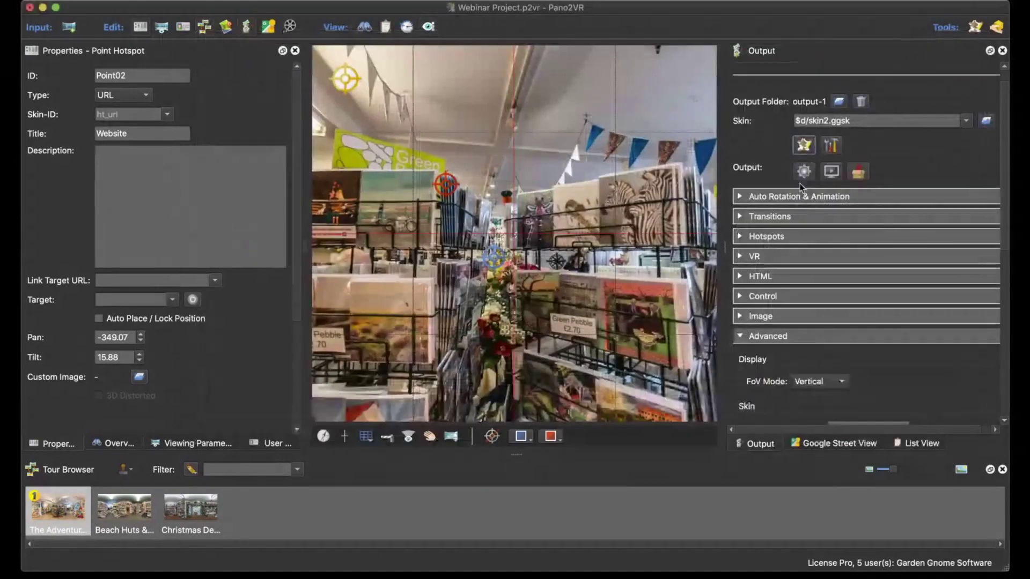
Regenerate the output, compare the Website hotspot with the tour node hotspot, and close the preview.
{"action": "left_click", "coordinate": [803, 171]}
{"action": "left_click", "coordinate": [593, 282]}
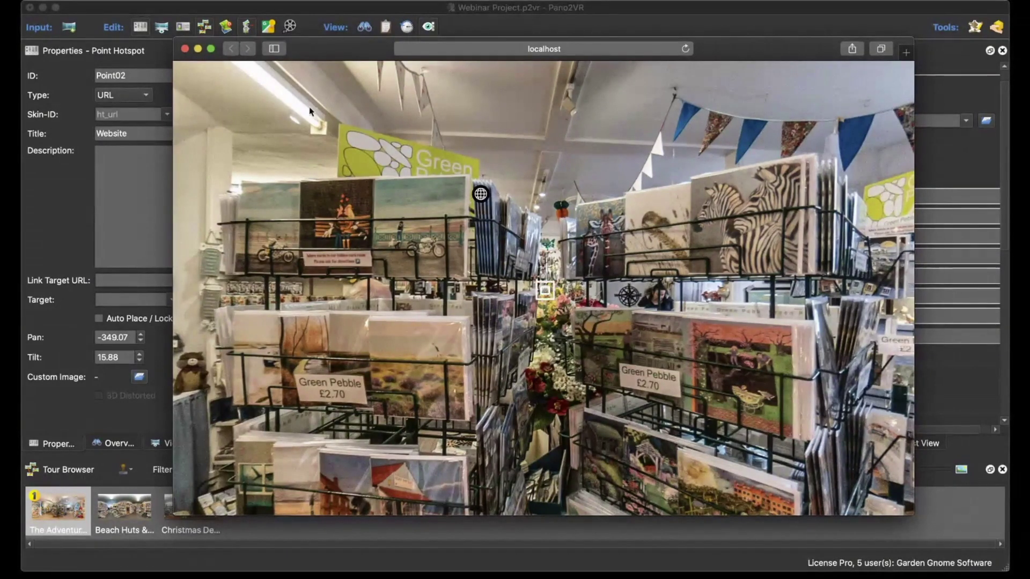
{"action": "left_click", "coordinate": [184, 49]}
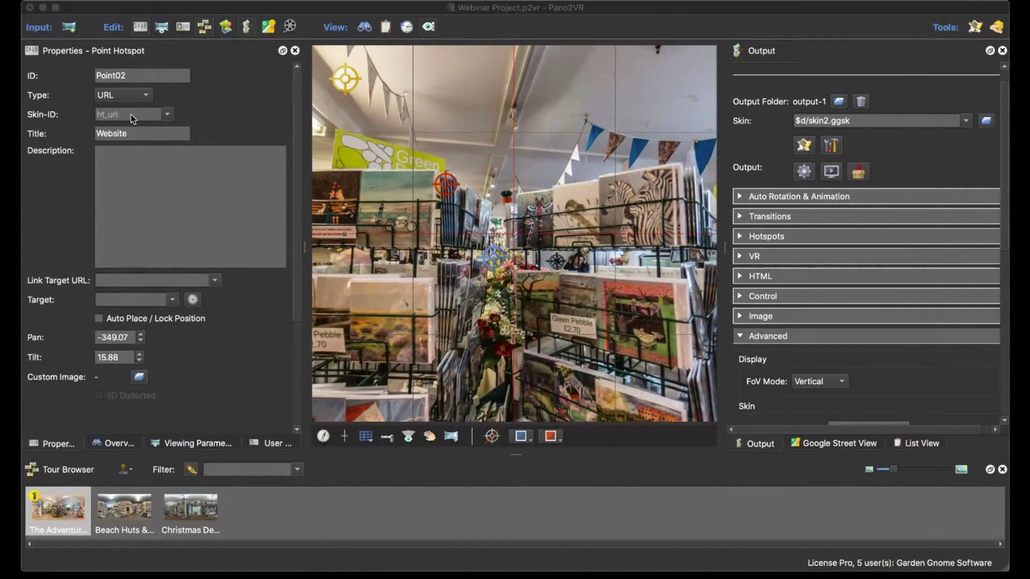
Change the ID of the ht_node hotspot template to ht_node_2 and save the skin.
{"action": "left_click", "coordinate": [804, 146]}
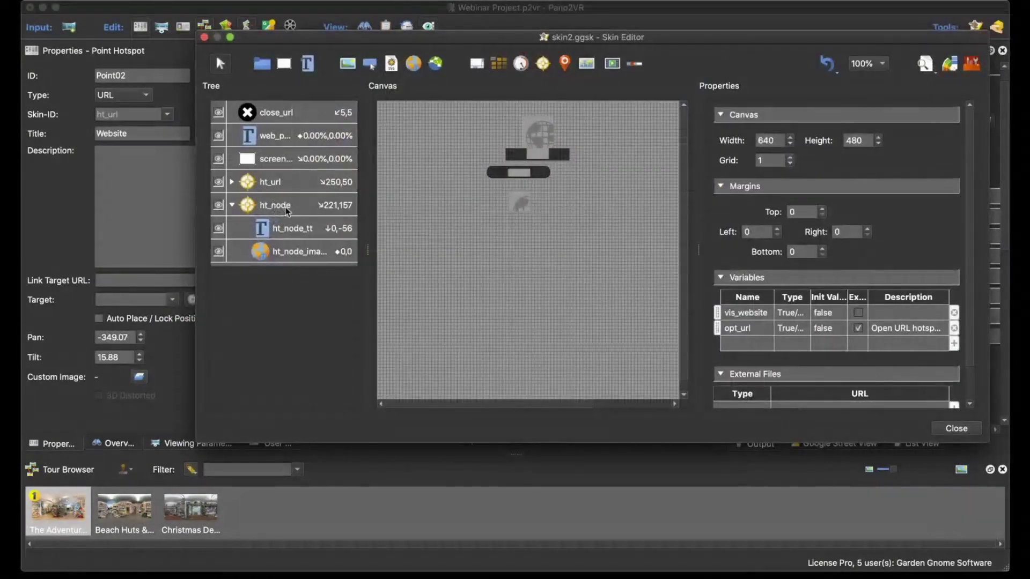
{"action": "left_click", "coordinate": [285, 207]}
{"action": "left_click", "coordinate": [824, 140]}
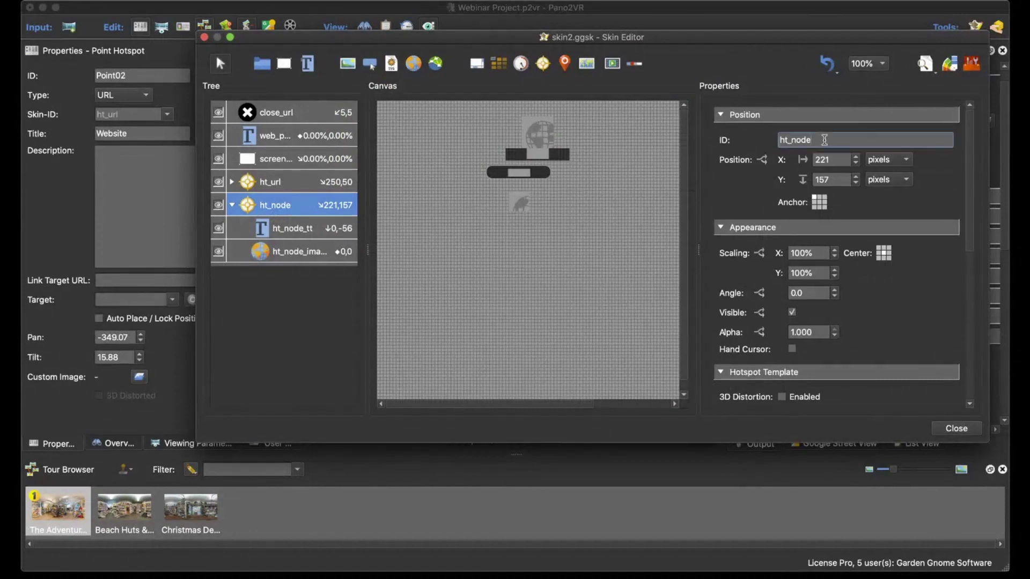
{"action": "type", "text": "_2"}
{"action": "left_click", "coordinate": [958, 429]}
{"action": "left_click", "coordinate": [670, 233]}
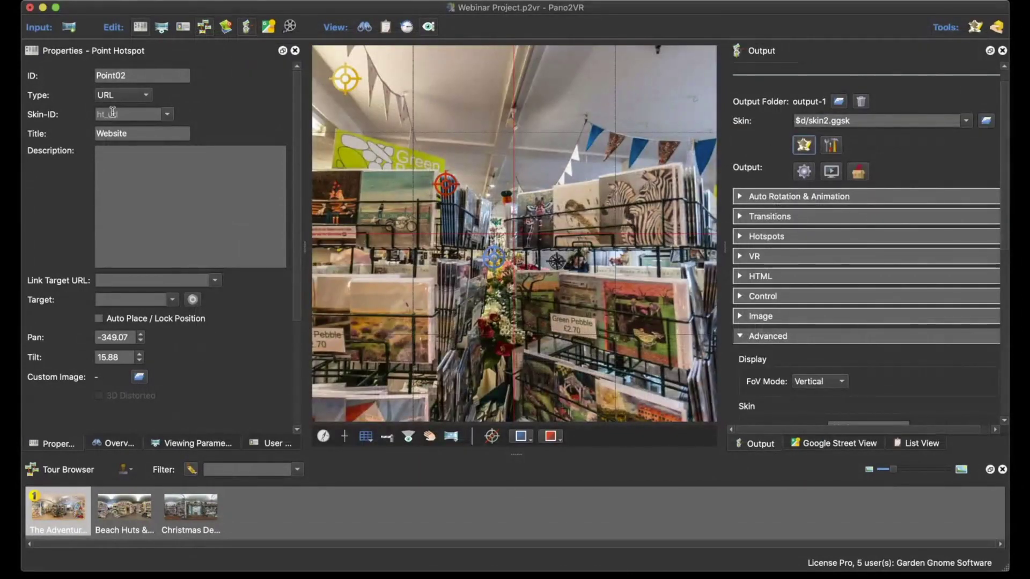
Set the Website hotspot's Skin-ID to ht_node_2 and regenerate the output.
{"action": "left_click", "coordinate": [168, 115]}
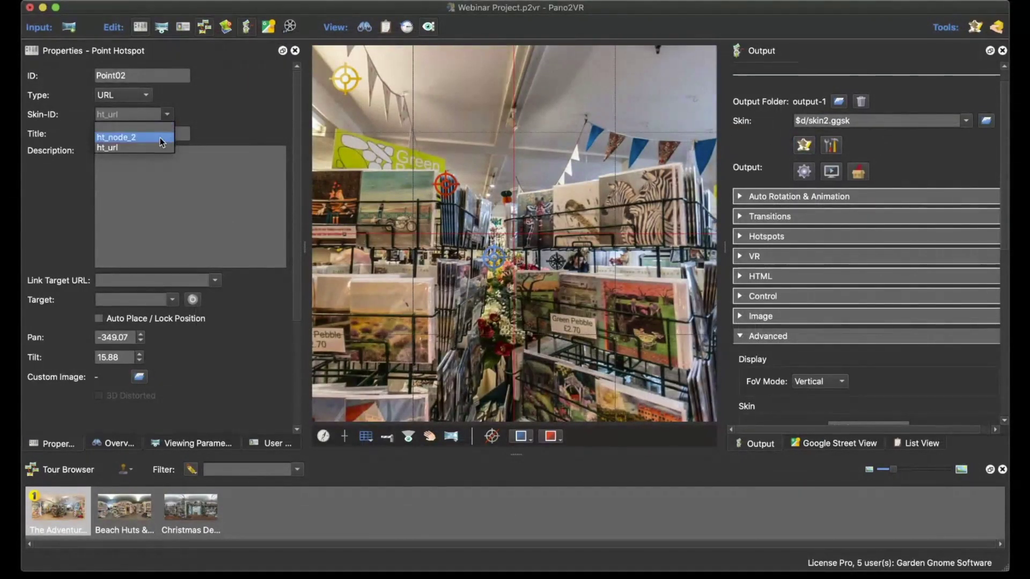
{"action": "left_click", "coordinate": [160, 138]}
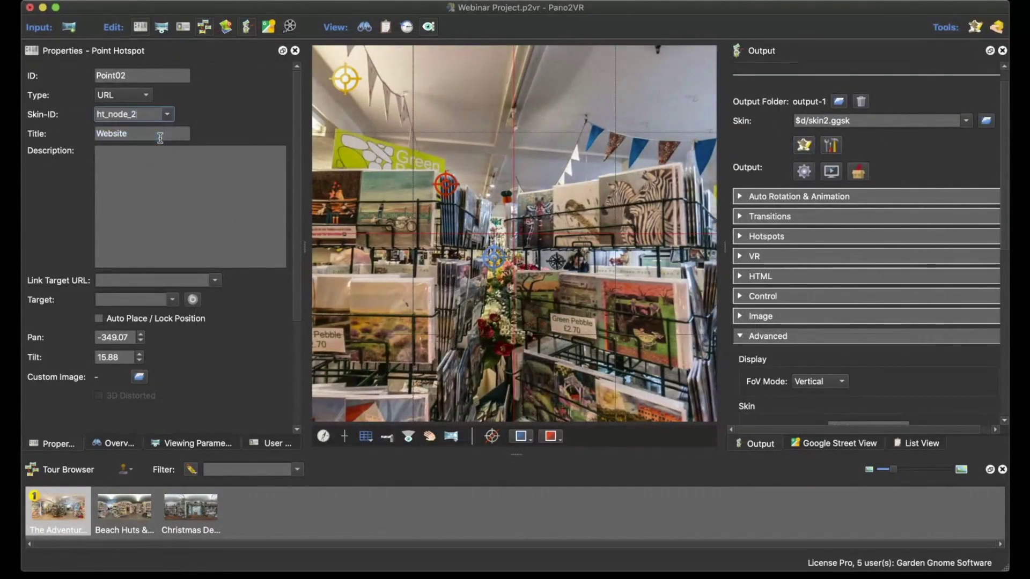
{"action": "left_click", "coordinate": [803, 172]}
{"action": "left_click", "coordinate": [613, 285]}
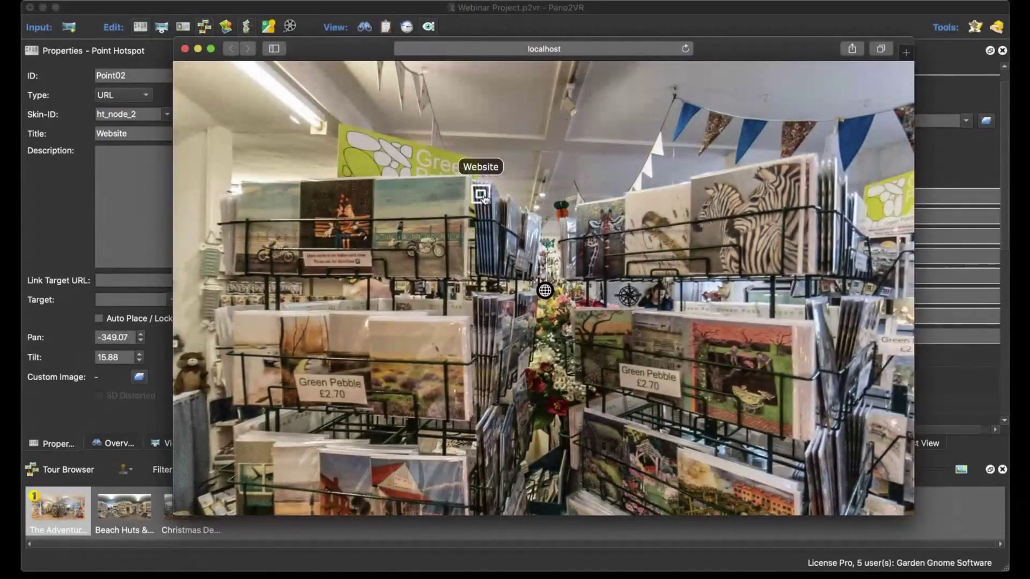
Test the Website hotspot with its assigned template in the preview and close the preview.
{"action": "left_click", "coordinate": [480, 198]}
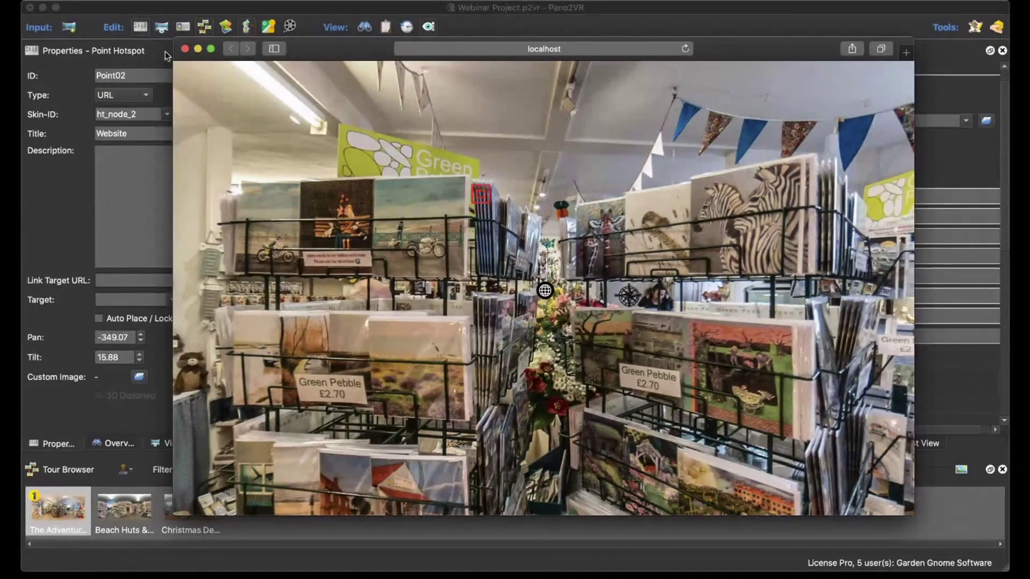
{"action": "left_click", "coordinate": [185, 49]}
{"action": "left_click", "coordinate": [277, 11]}
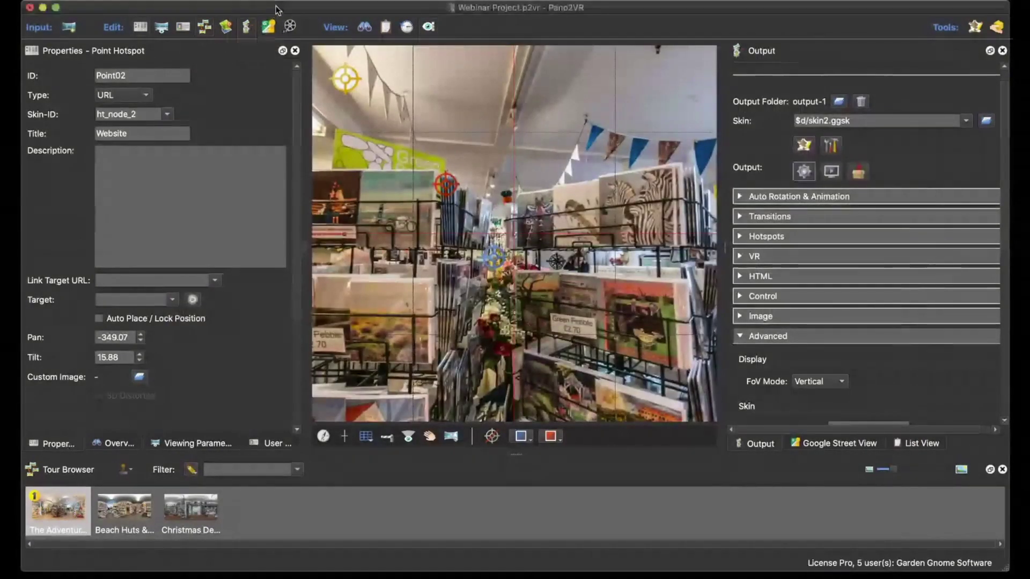
{"action": "left_click_drag", "start_coordinate": [277, 10], "coordinate": [287, 7]}
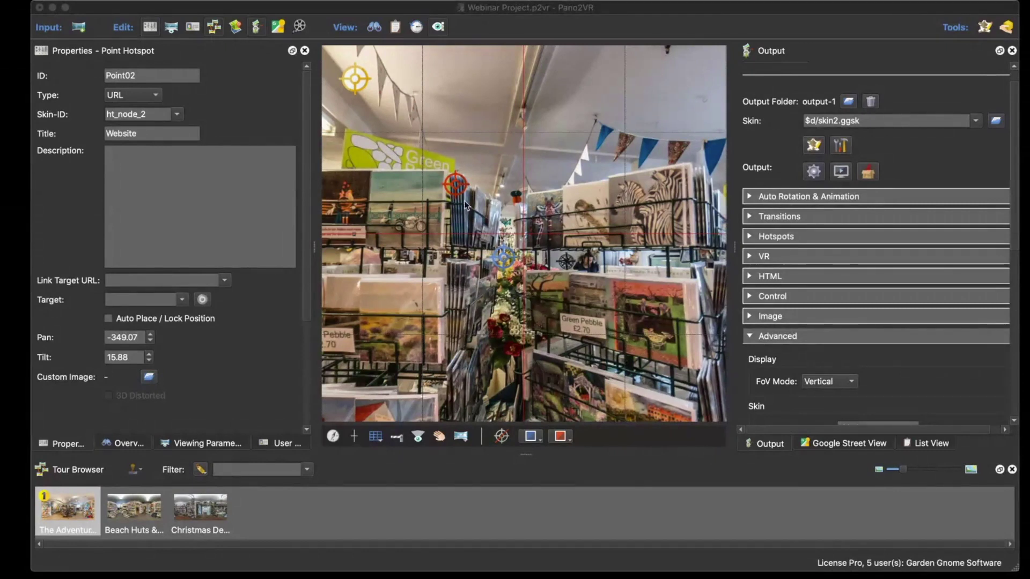
Delete the Website hotspot and select the remaining Beach Huts & Soft Toys hotspot to review its properties.
{"action": "left_click", "coordinate": [456, 188]}
{"action": "key", "text": "Delete"}
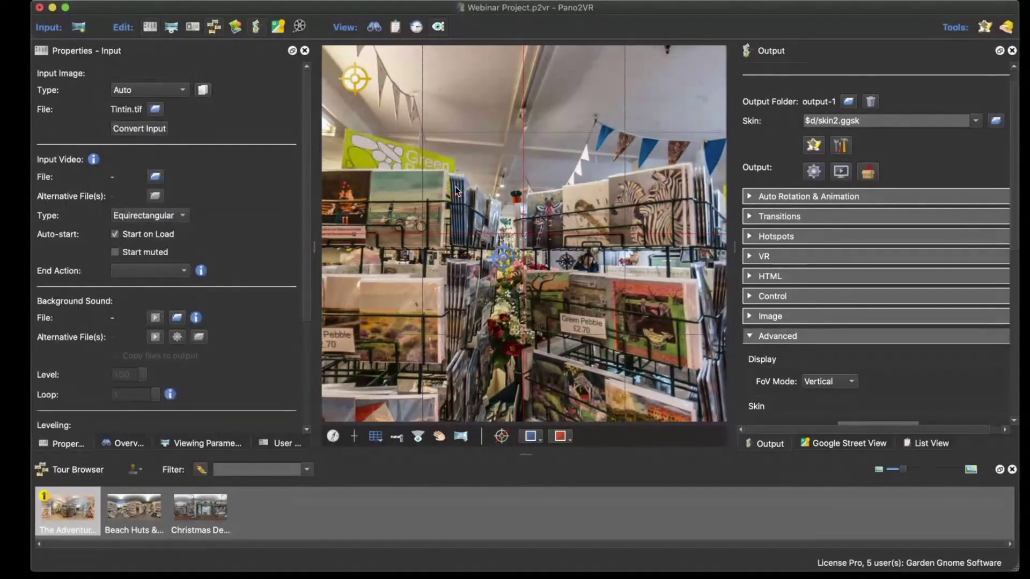
{"action": "left_click", "coordinate": [503, 264]}
{"action": "scroll", "coordinate": [238, 299], "scroll_direction": "down", "scroll_amount": 3}
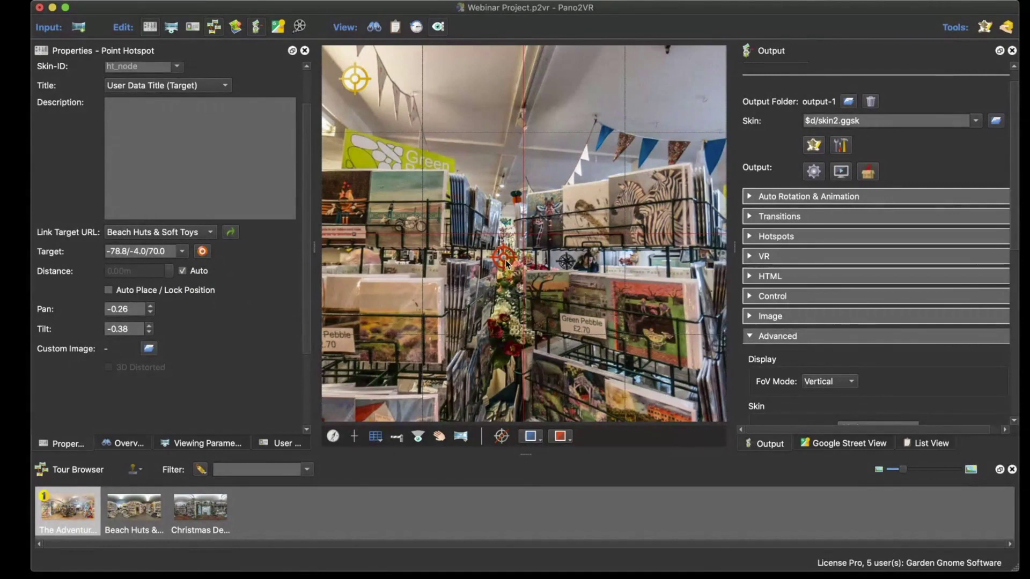
Adjust the Beach Huts & Soft Toys hotspot's target view in the target panorama to -79.8/-5.4/70.0.
{"action": "mouse_move", "coordinate": [506, 262]}
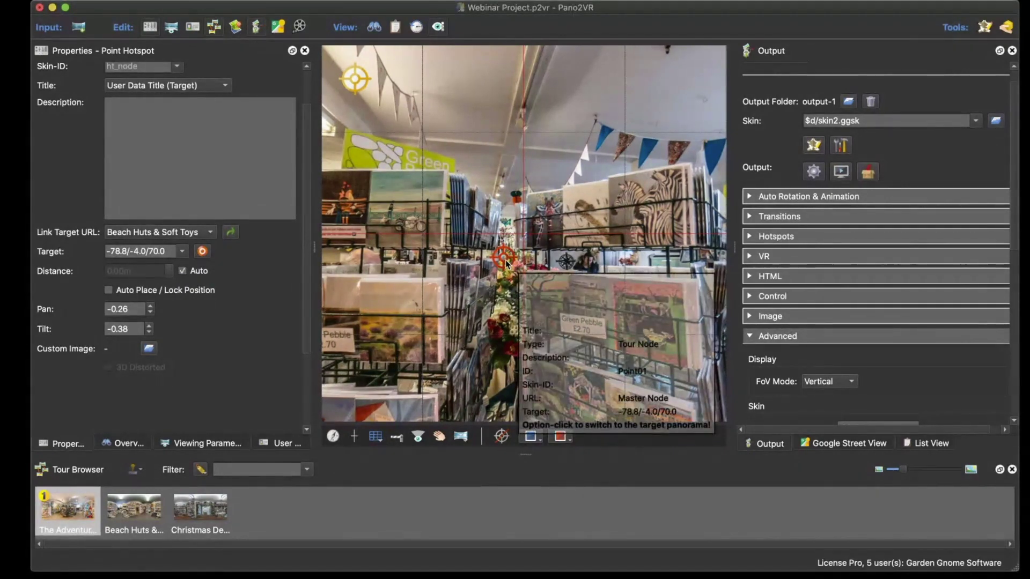
{"action": "double_click", "coordinate": [506, 263]}
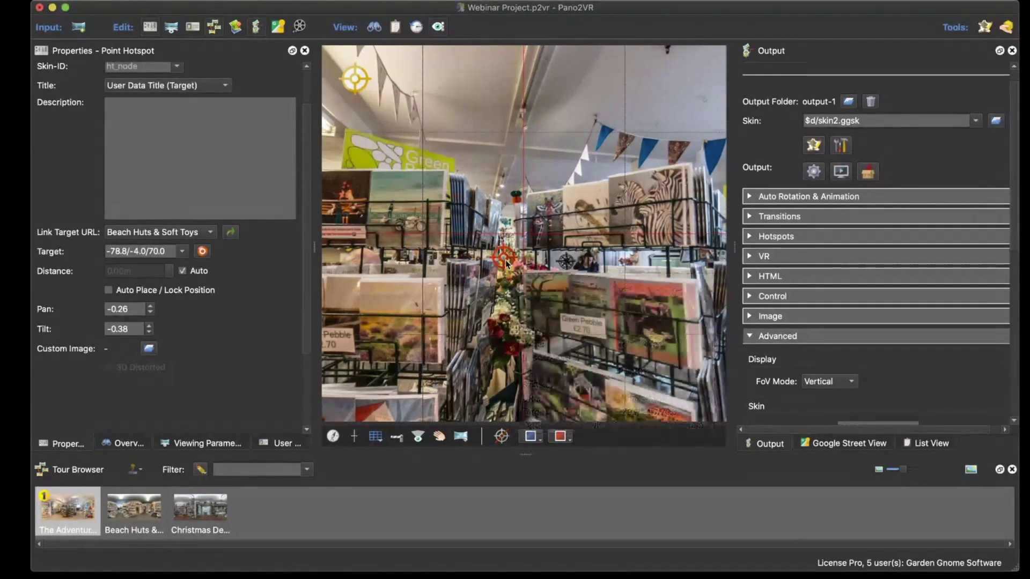
{"action": "left_click_drag", "start_coordinate": [528, 248], "coordinate": [534, 214]}
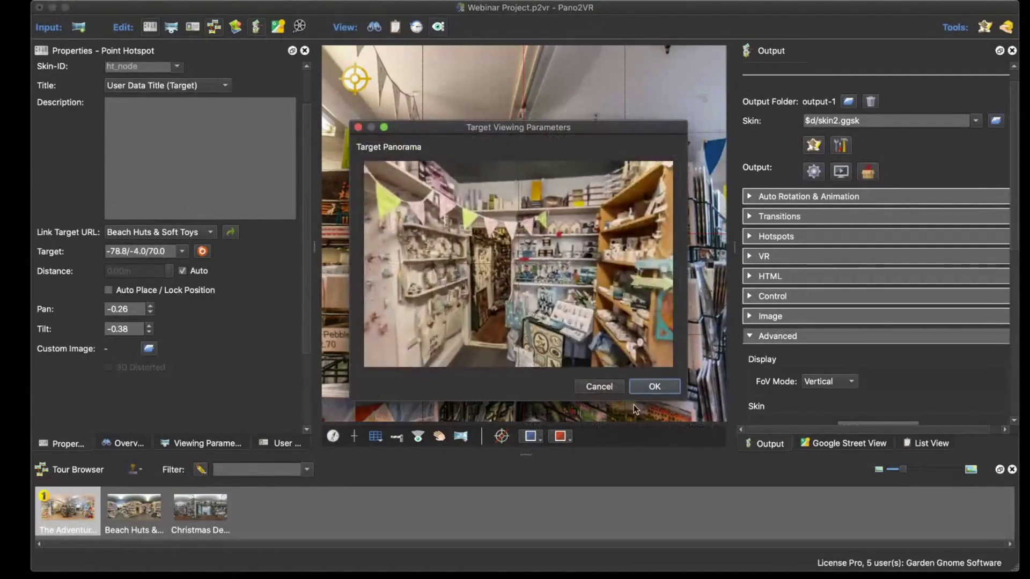
{"action": "key", "text": "Return"}
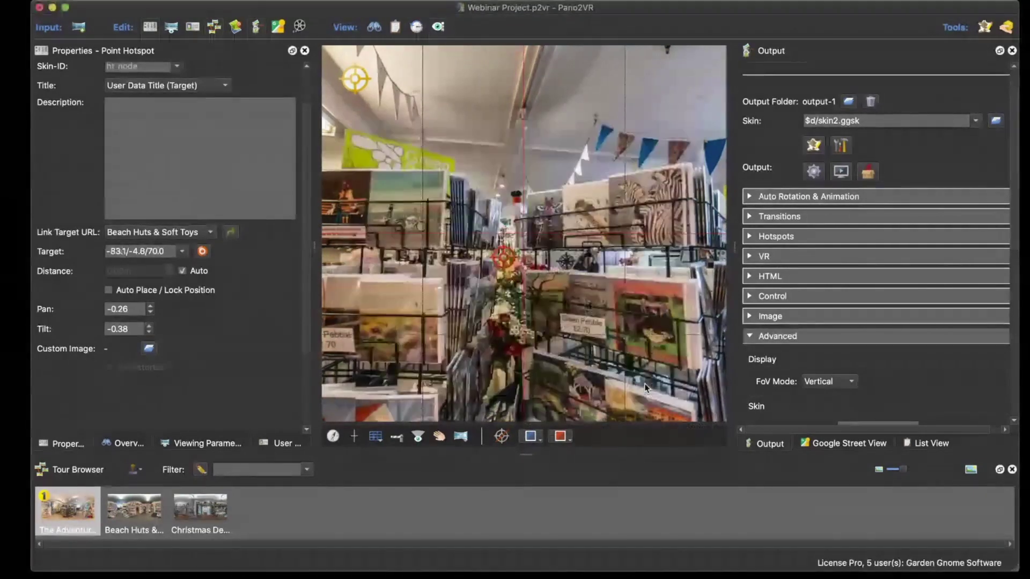
{"action": "left_click", "coordinate": [202, 251]}
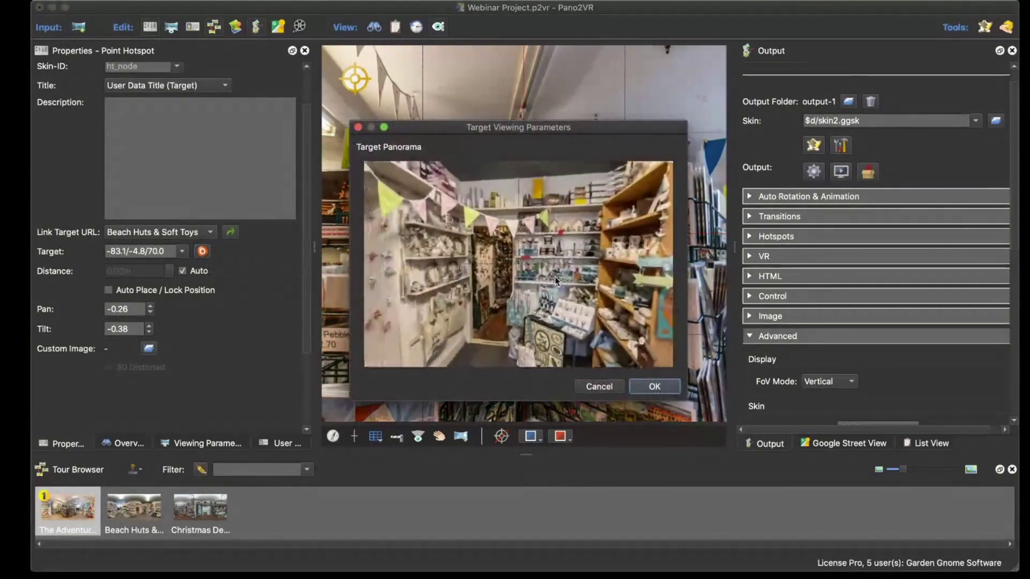
{"action": "key", "text": "Return"}
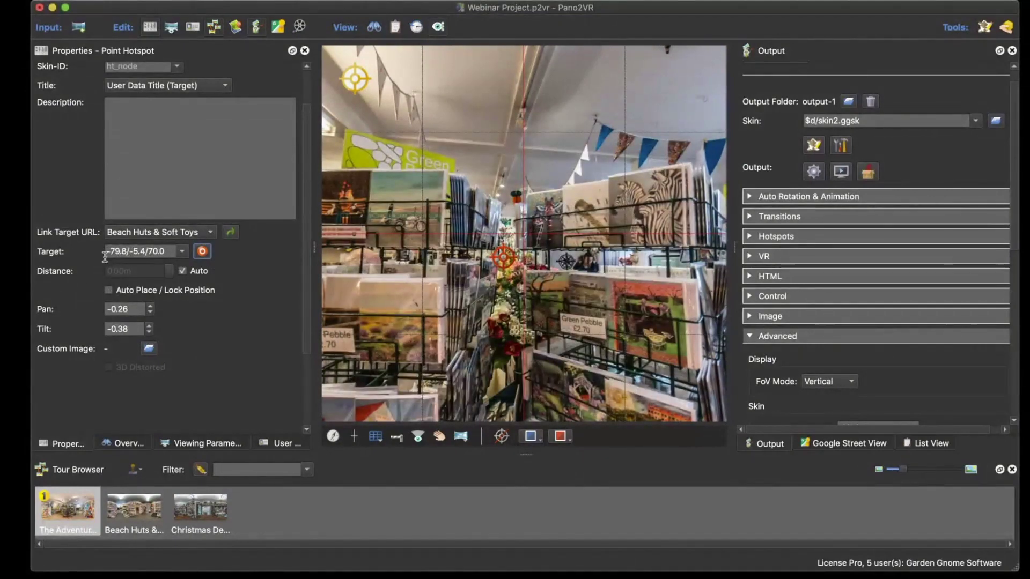
{"action": "left_click", "coordinate": [183, 252]}
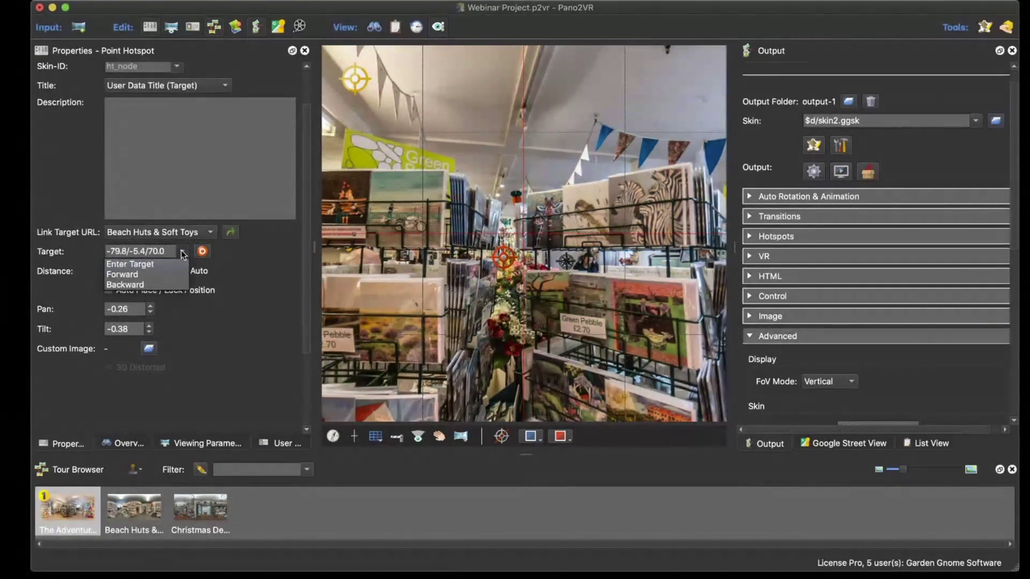
{"action": "left_click", "coordinate": [130, 264]}
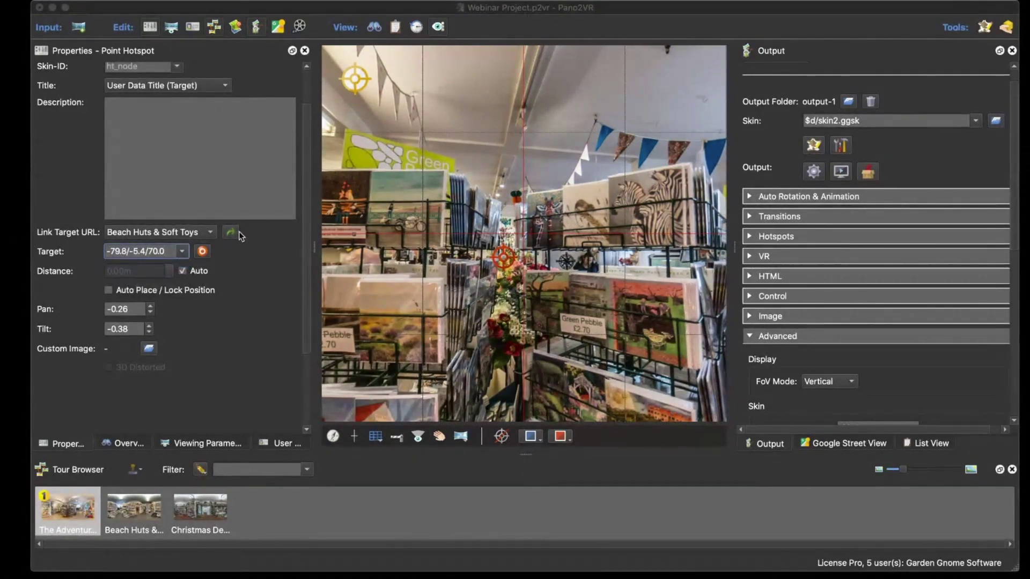
Set the Beach Huts & Soft Toys hotspot's target to Forward and go to its target panorama.
{"action": "left_click", "coordinate": [182, 251]}
{"action": "left_click", "coordinate": [129, 274]}
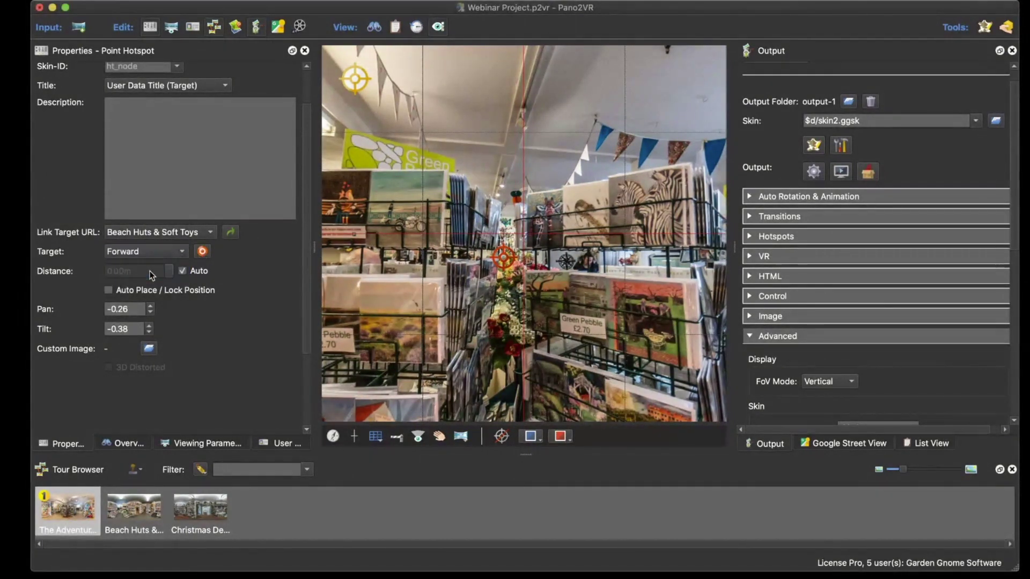
{"action": "double_click", "coordinate": [503, 266]}
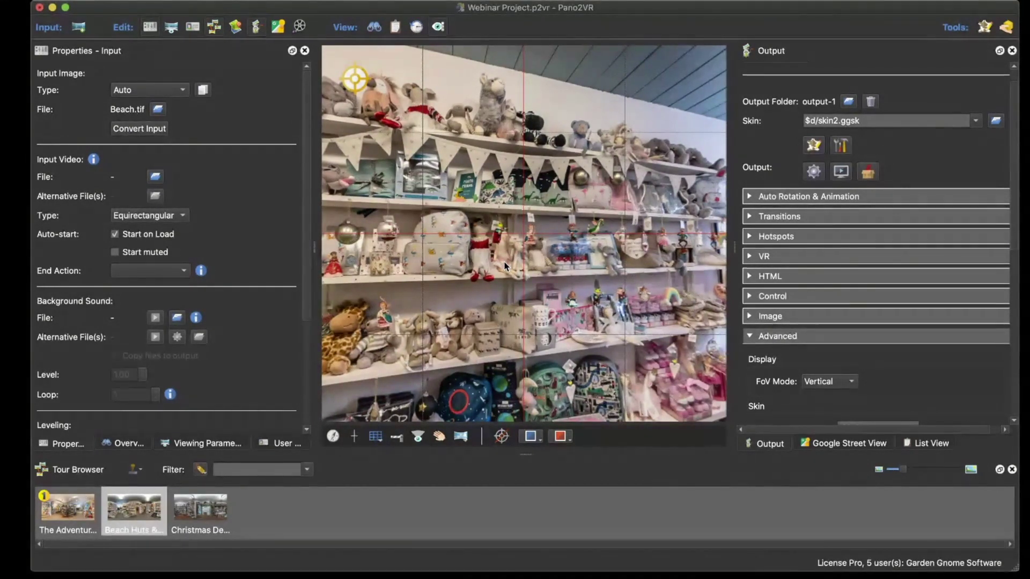
Set the target of the hotspot linking to The Adventures of Tintin to Forward and follow it back to that panorama.
{"action": "mouse_move", "coordinate": [478, 275]}
{"action": "left_mouse_down"}
{"action": "mouse_move", "coordinate": [555, 277]}
{"action": "mouse_move", "coordinate": [556, 268]}
{"action": "mouse_move", "coordinate": [504, 268]}
{"action": "mouse_move", "coordinate": [585, 320]}
{"action": "mouse_move", "coordinate": [483, 279]}
{"action": "left_mouse_up"}
{"action": "left_click", "coordinate": [464, 262]}
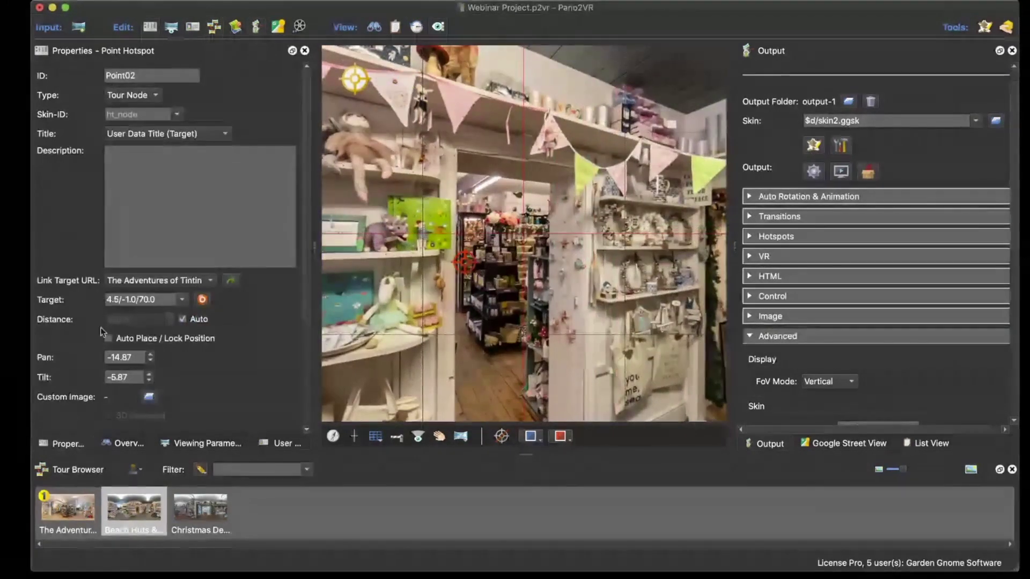
{"action": "left_click", "coordinate": [182, 300]}
{"action": "left_click", "coordinate": [163, 320]}
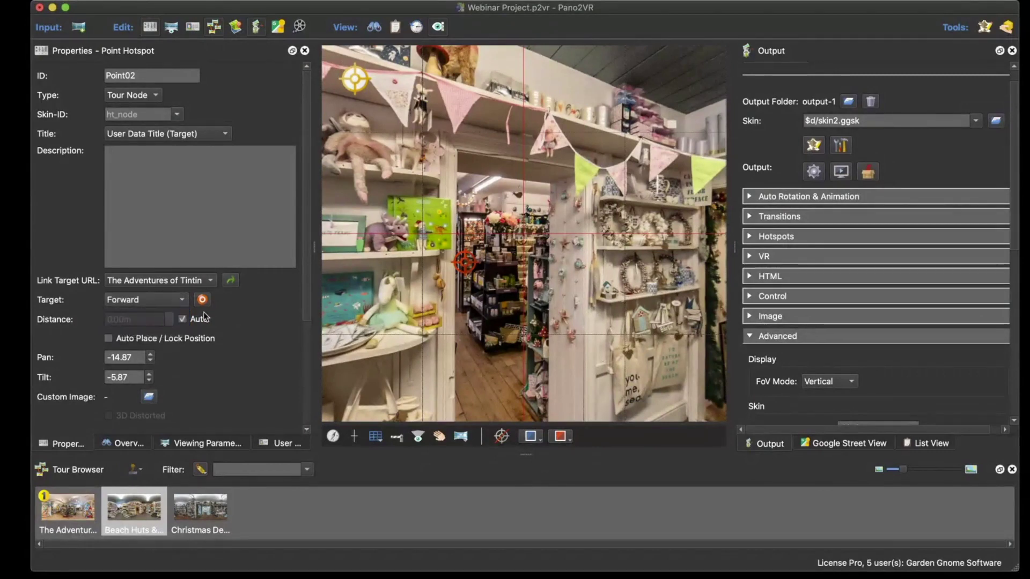
{"action": "left_click_drag", "start_coordinate": [502, 284], "coordinate": [577, 287]}
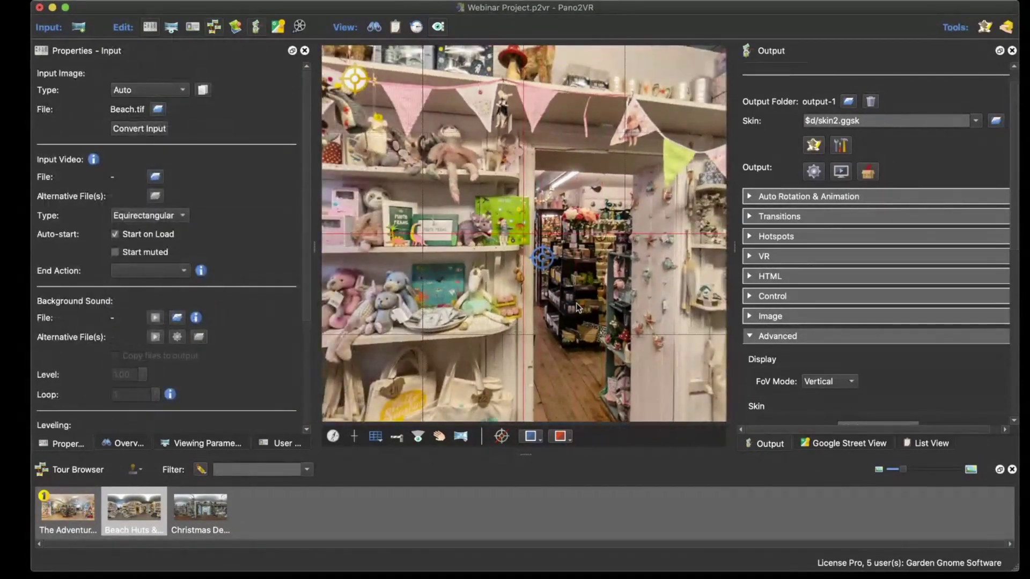
{"action": "double_click", "coordinate": [543, 258]}
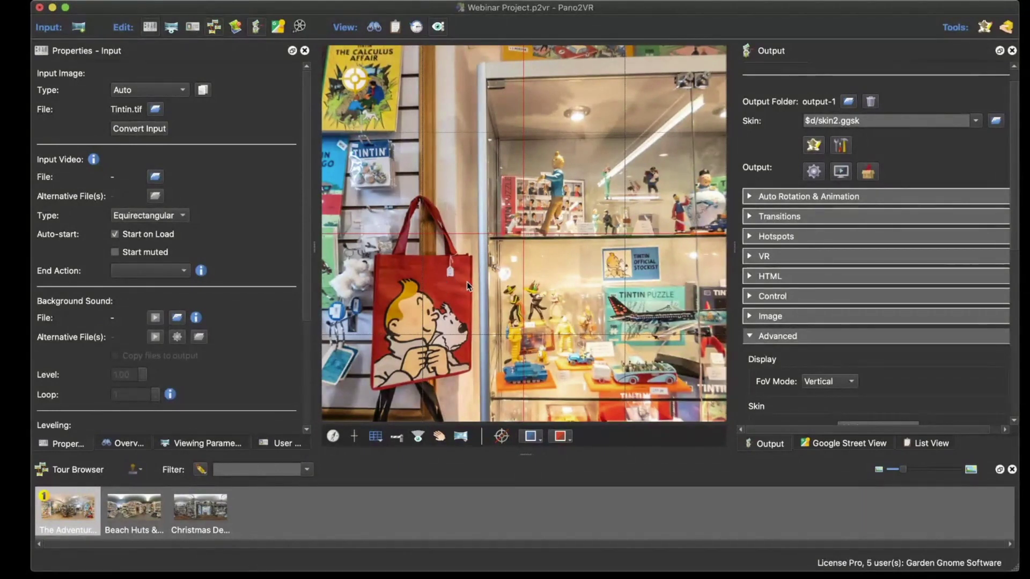
Open the skin and delete the ht_url template, the close_url image, the web page text box and the screen rectangle.
{"action": "left_click", "coordinate": [814, 146]}
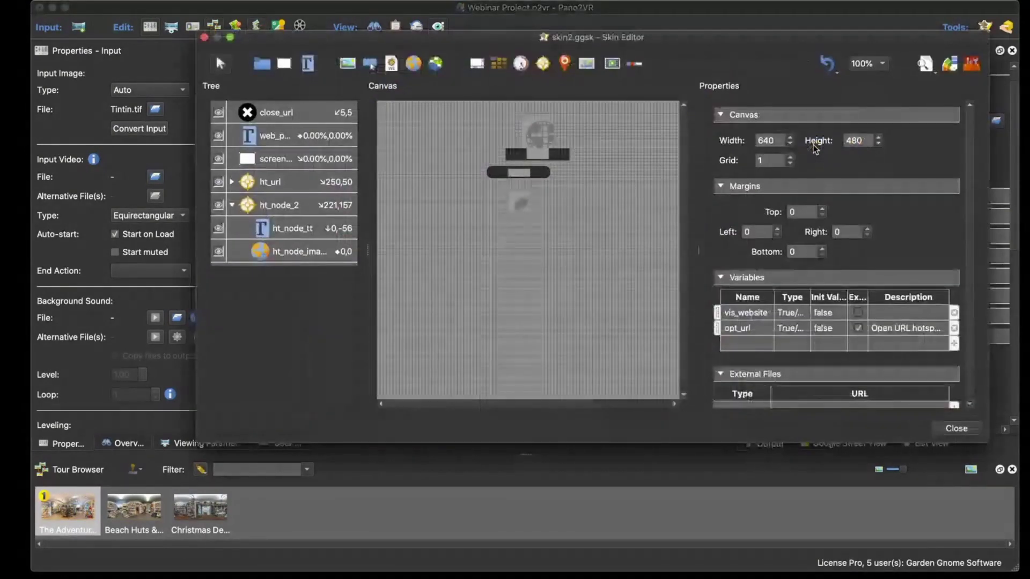
{"action": "left_click", "coordinate": [251, 183]}
{"action": "key", "text": "Delete"}
{"action": "left_click", "coordinate": [274, 114]}
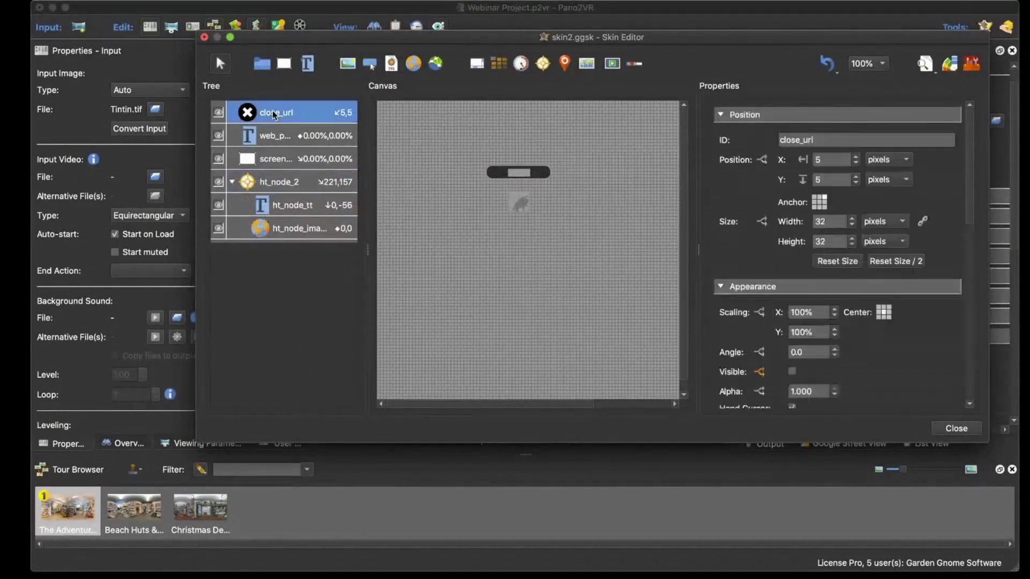
{"action": "left_click", "coordinate": [273, 161], "text": "shift"}
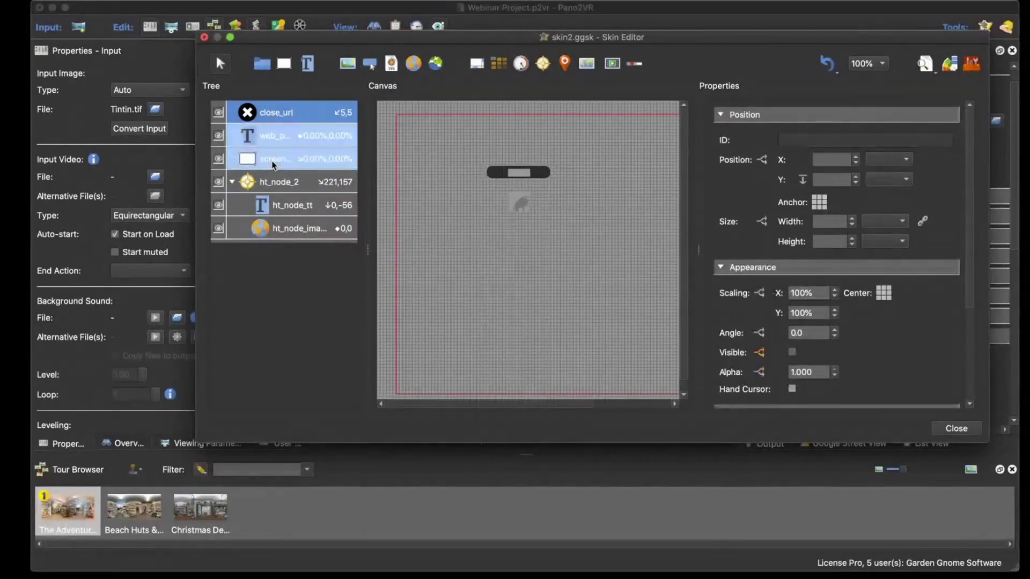
{"action": "key", "text": "Delete"}
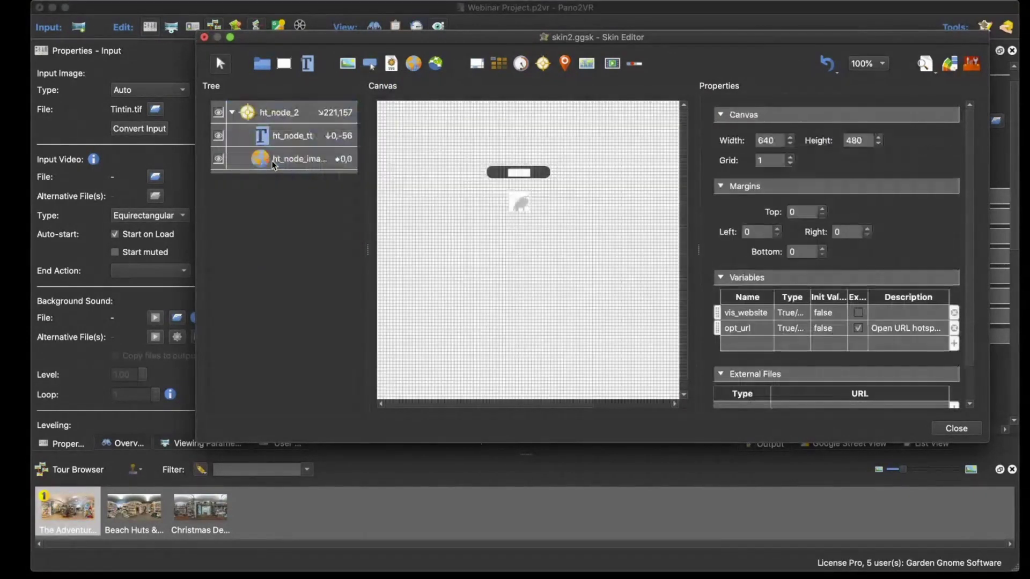
Change the View option of the ht_node_2 template's Open Next Panorama mouse-click action and save the skin.
{"action": "left_click", "coordinate": [262, 117]}
{"action": "scroll", "coordinate": [931, 288], "scroll_direction": "down", "scroll_amount": 10}
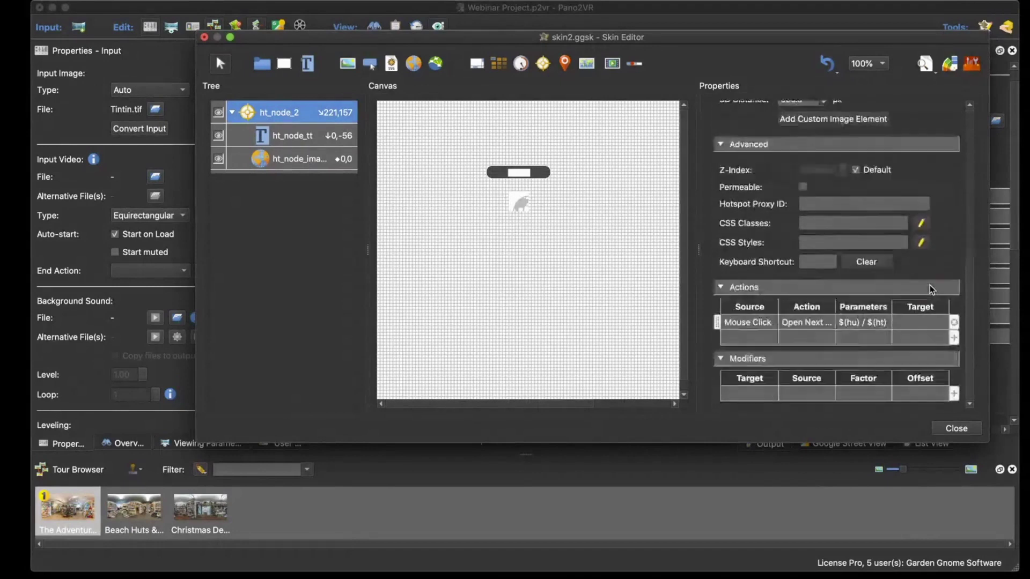
{"action": "double_click", "coordinate": [879, 323]}
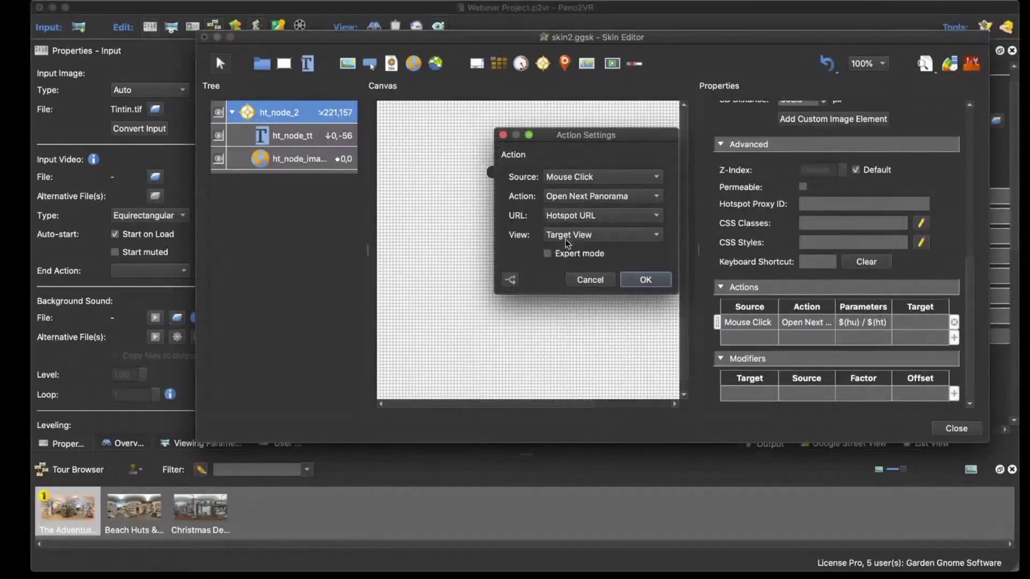
{"action": "left_click", "coordinate": [620, 240]}
{"action": "left_click", "coordinate": [621, 252]}
{"action": "left_click", "coordinate": [645, 280]}
{"action": "left_click", "coordinate": [936, 427]}
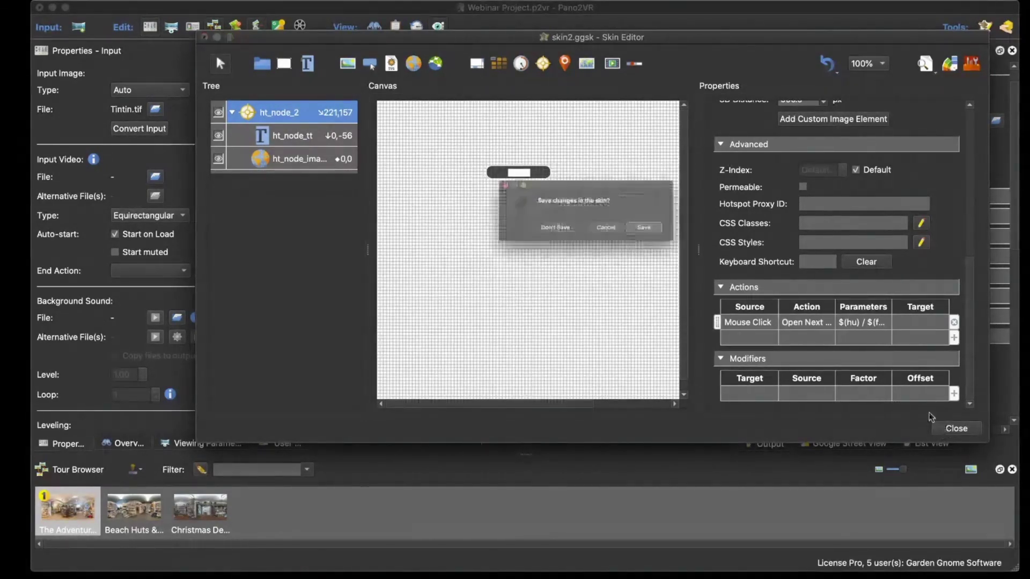
{"action": "left_click", "coordinate": [668, 234]}
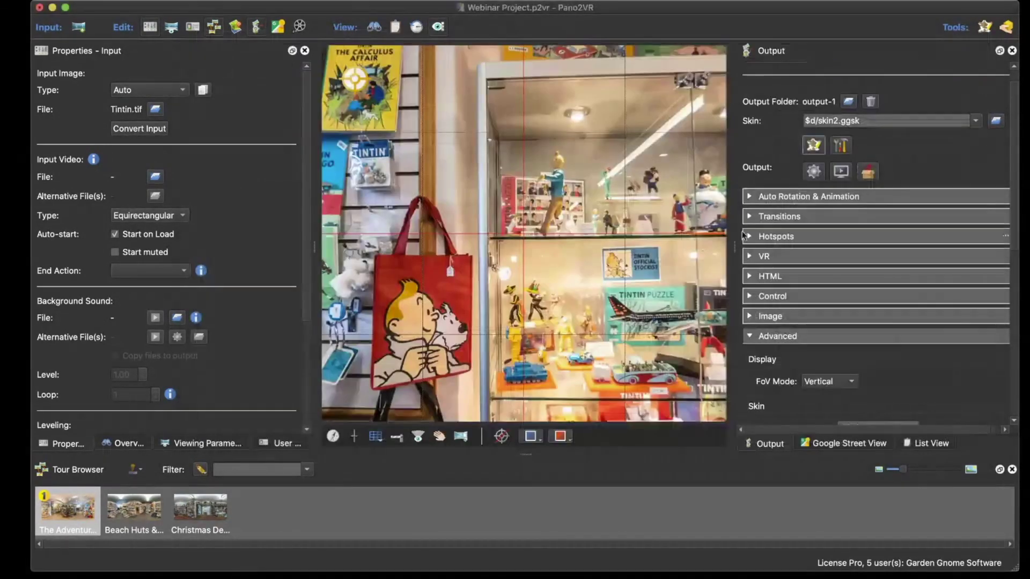
Regenerate the output, test the walk-through between the panoramas via their node hotspots, and close the preview.
{"action": "left_click", "coordinate": [813, 171]}
{"action": "left_click", "coordinate": [614, 282]}
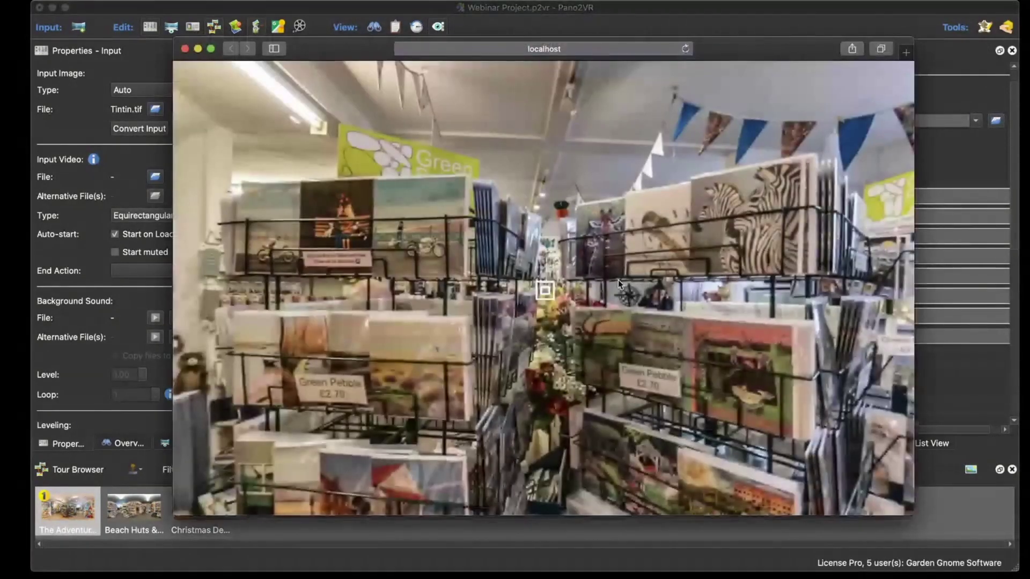
{"action": "left_click", "coordinate": [545, 290]}
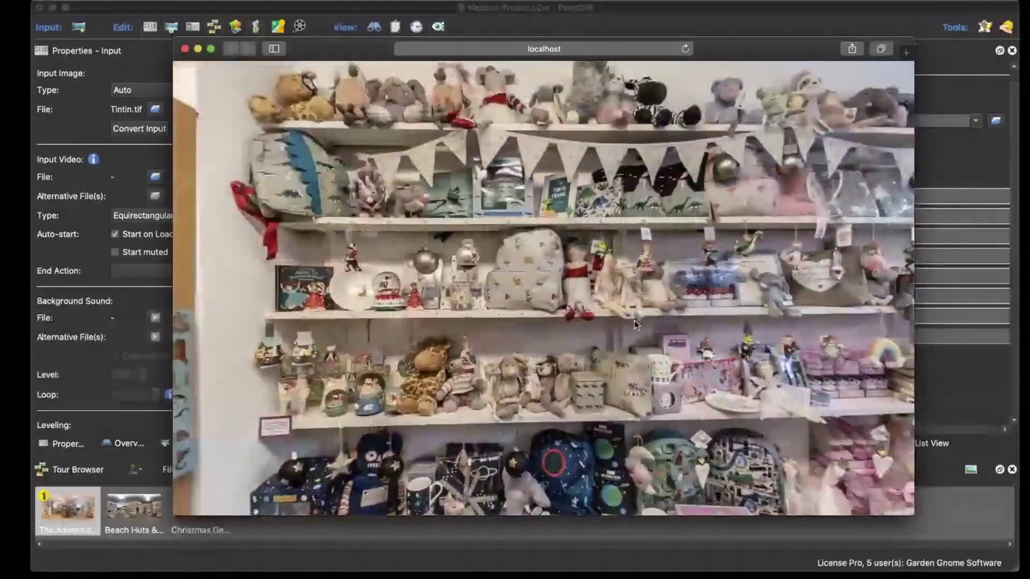
{"action": "left_click", "coordinate": [634, 320]}
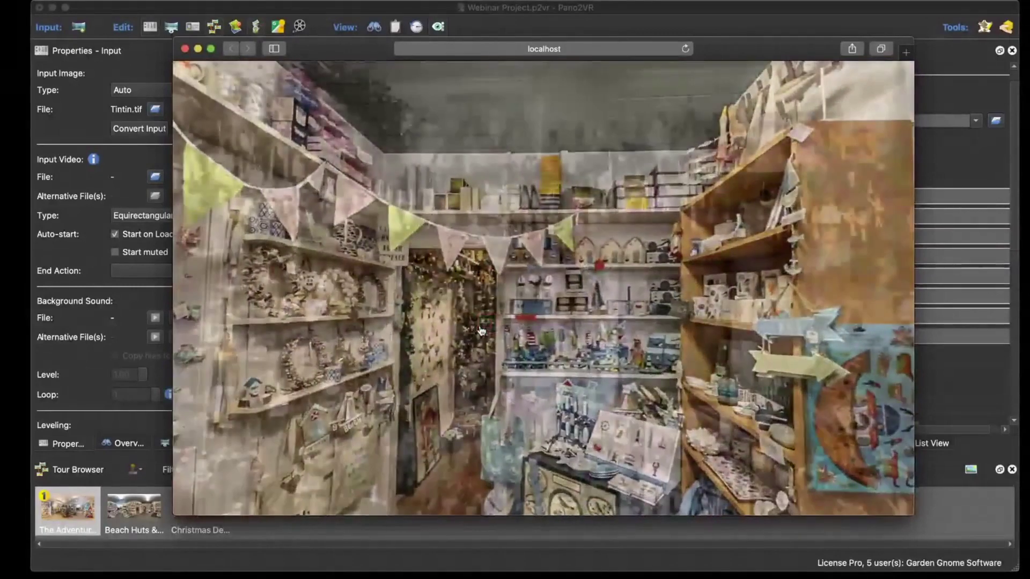
{"action": "left_click", "coordinate": [481, 331]}
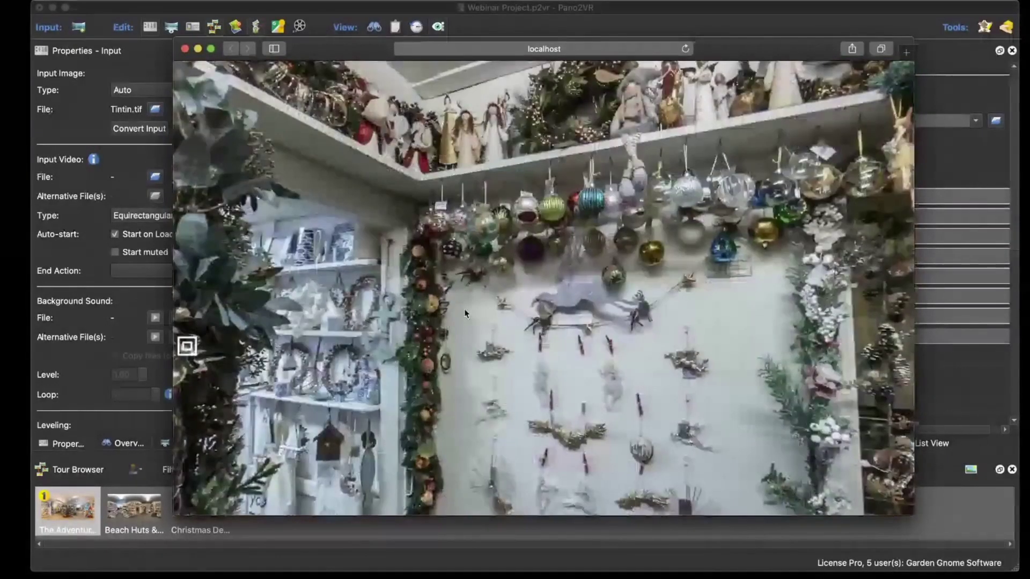
{"action": "left_click", "coordinate": [600, 348]}
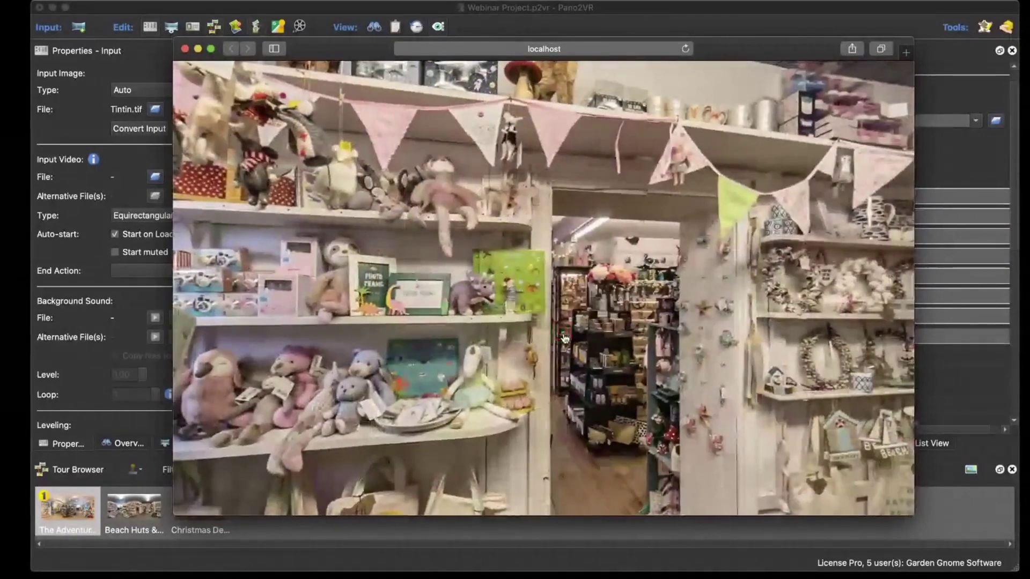
{"action": "left_click", "coordinate": [564, 337]}
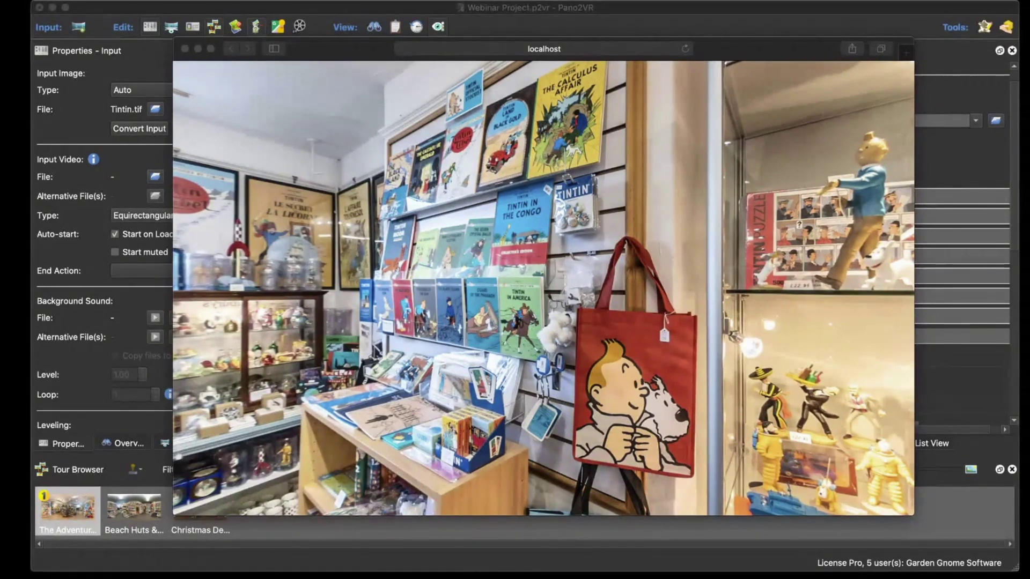
{"action": "left_click", "coordinate": [185, 49]}
Review the target viewing parameters of the Beach Huts & Soft Toys hotspot and dismiss them.
{"action": "left_click_drag", "start_coordinate": [530, 279], "coordinate": [477, 182]}
{"action": "left_click", "coordinate": [519, 247]}
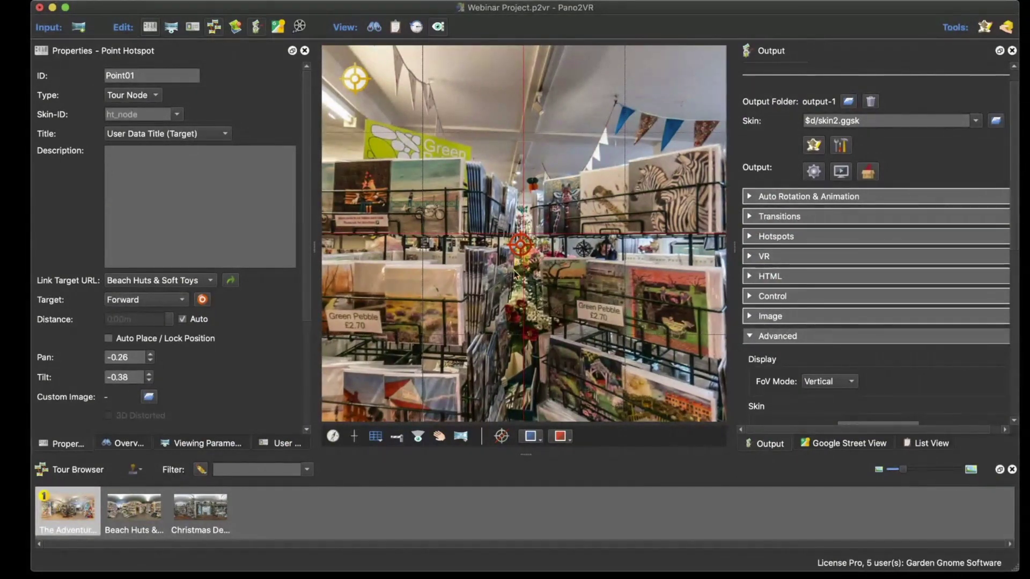
{"action": "double_click", "coordinate": [520, 247]}
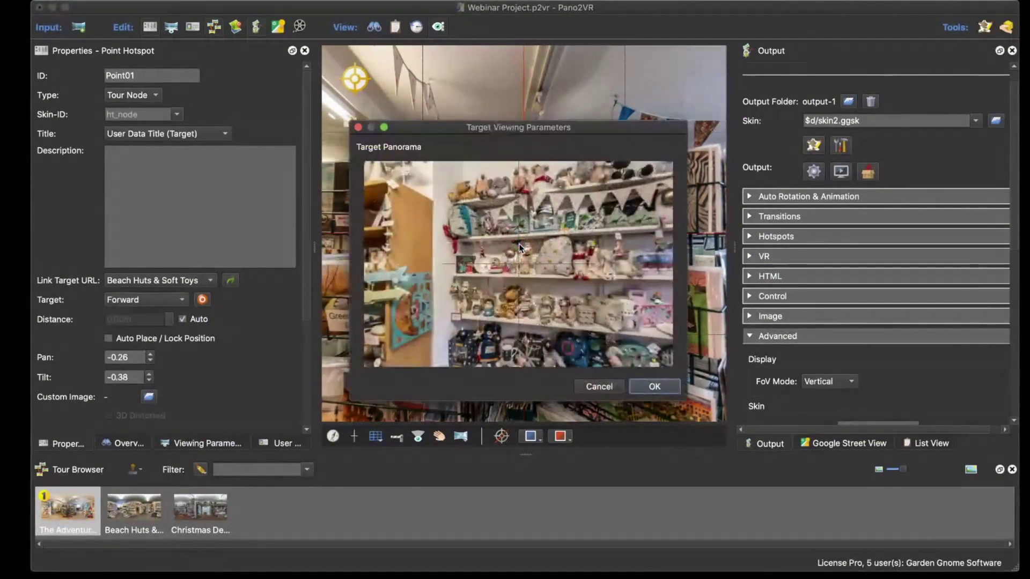
{"action": "left_click", "coordinate": [598, 378]}
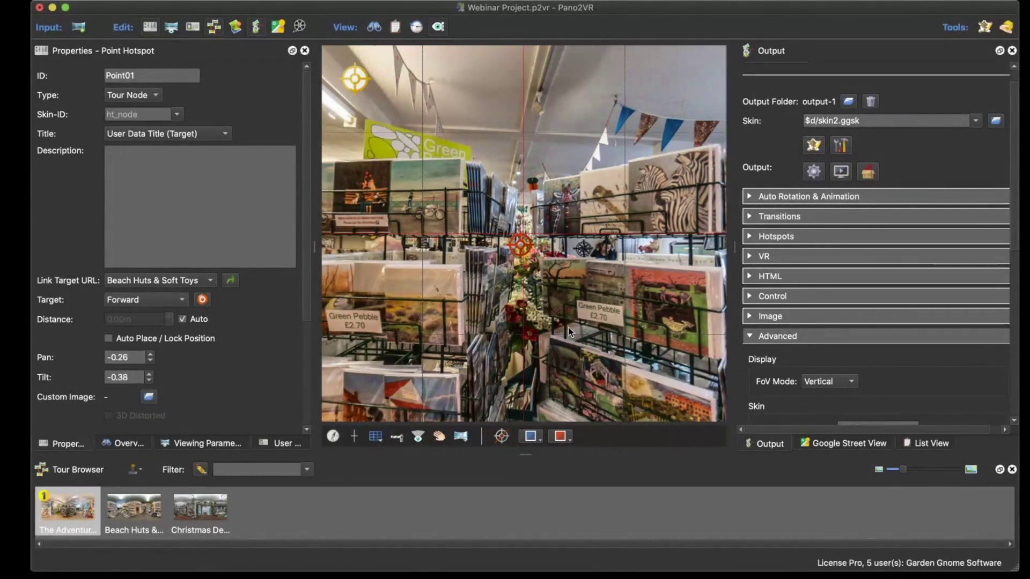
Enlarge the panorama viewer and test moving through the hotspots to Beach Huts & Soft Toys and back to The Adventures of Tintin.
{"action": "key", "text": "Tab"}
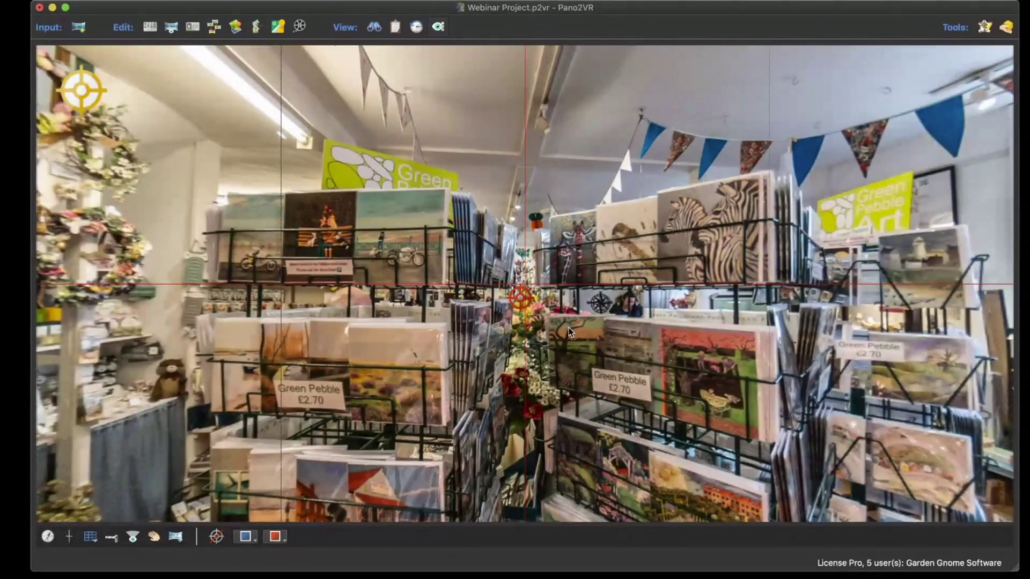
{"action": "left_click_drag", "start_coordinate": [601, 244], "coordinate": [543, 226]}
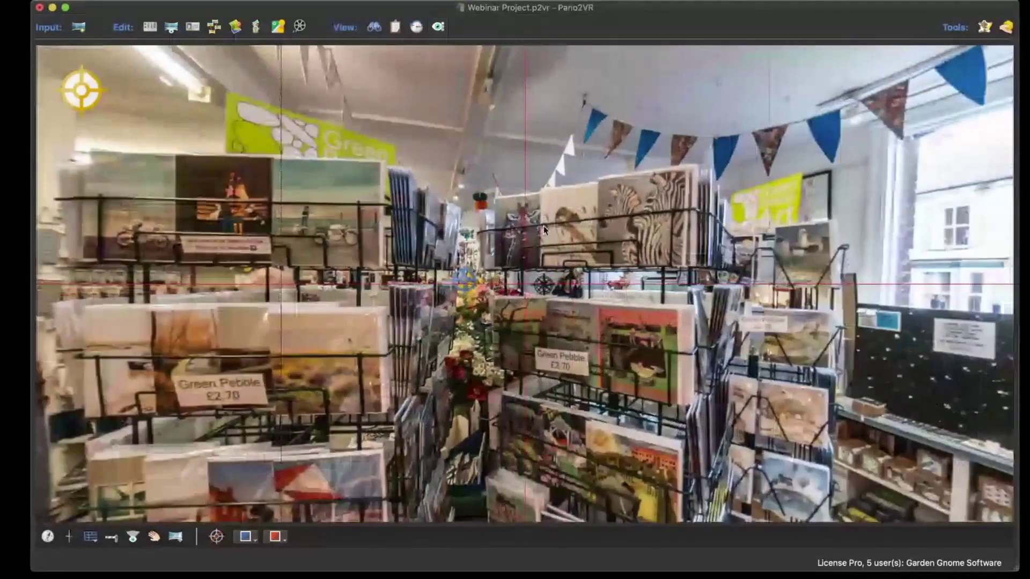
{"action": "double_click", "coordinate": [547, 284]}
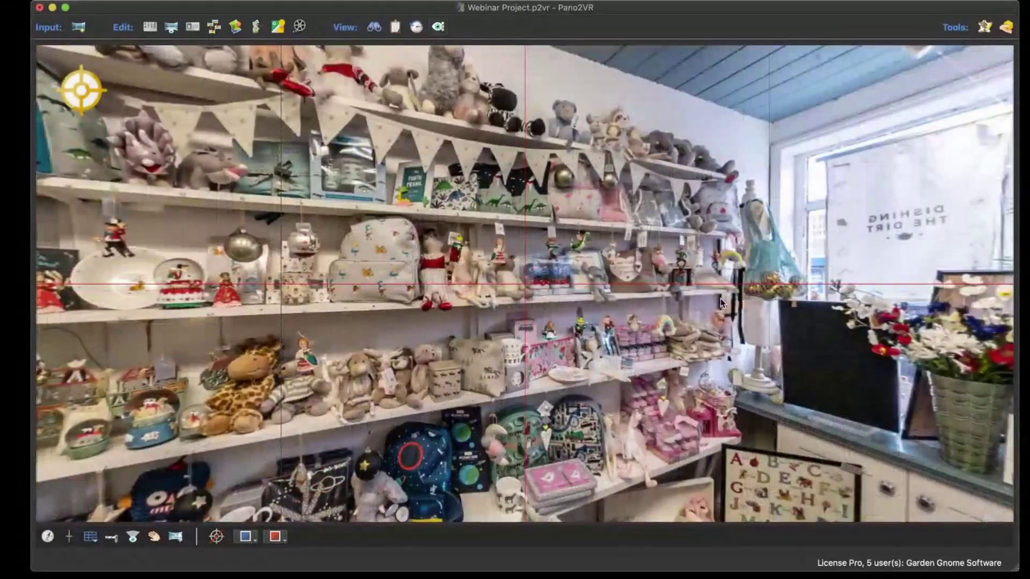
{"action": "left_click_drag", "start_coordinate": [719, 304], "coordinate": [413, 298]}
{"action": "double_click", "coordinate": [525, 315]}
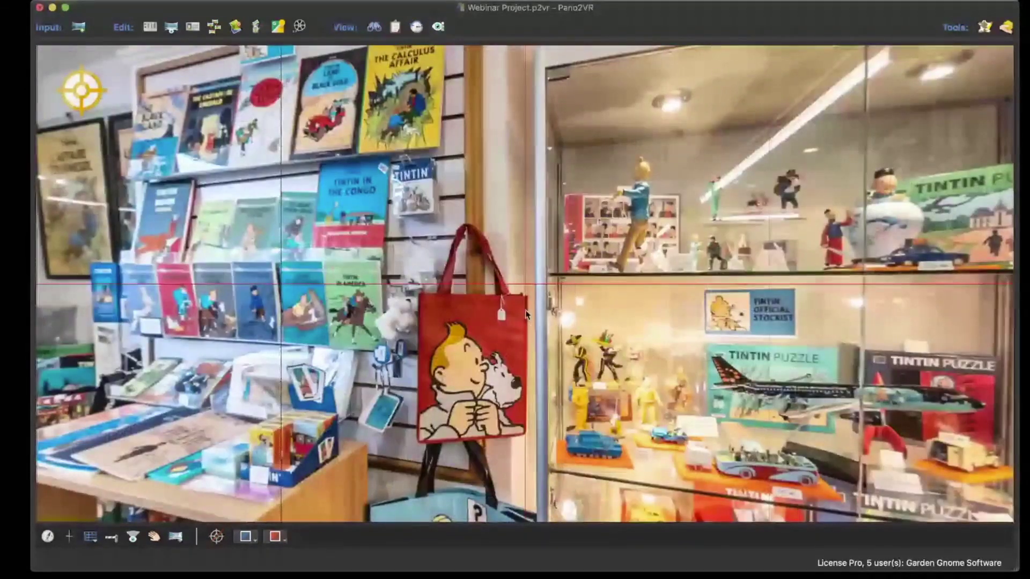
Test moving from The Adventures of Tintin to Beach Huts & Soft Toys in the enlarged viewer and restore the surrounding panels.
{"action": "left_click_drag", "start_coordinate": [1003, 317], "coordinate": [557, 279]}
{"action": "double_click", "coordinate": [557, 276]}
{"action": "double_click", "coordinate": [558, 276]}
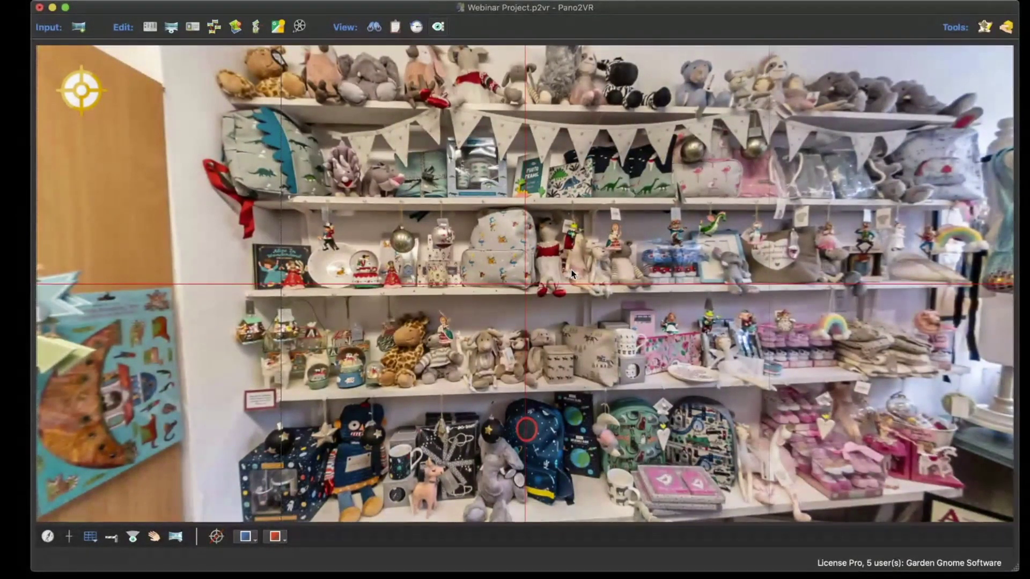
{"action": "key", "text": "Tab"}
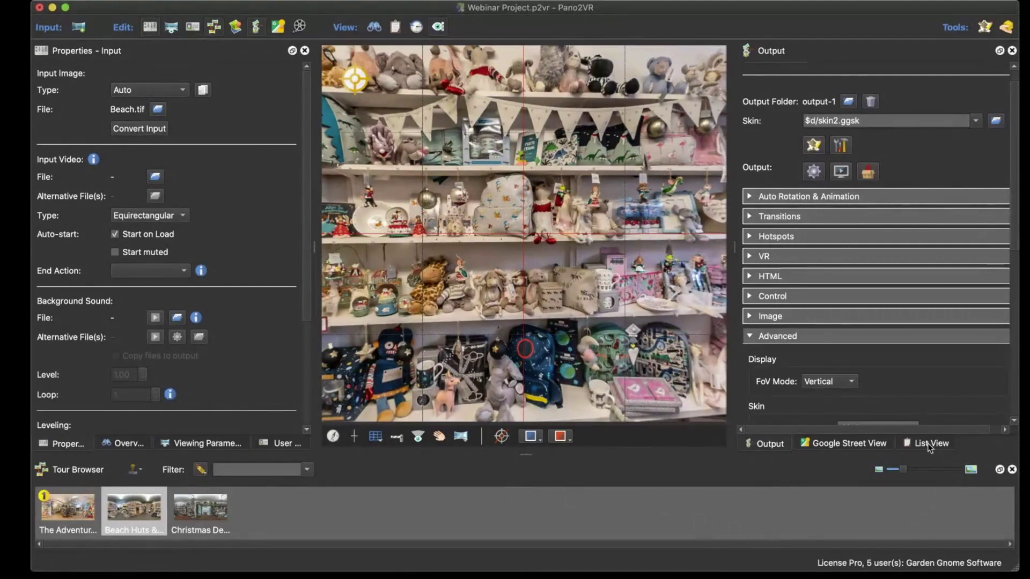
Copy the Point01 tour node hotspot from The Adventures of Tintin and paste it into the Beach Huts & Soft Toys panorama.
{"action": "left_click_drag", "start_coordinate": [617, 290], "coordinate": [585, 293]}
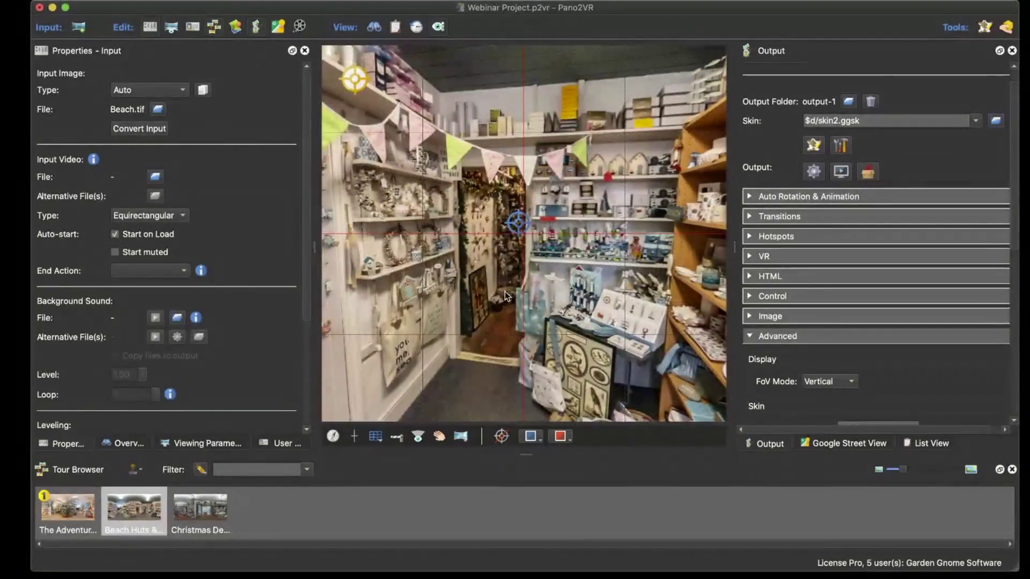
{"action": "left_click", "coordinate": [75, 509]}
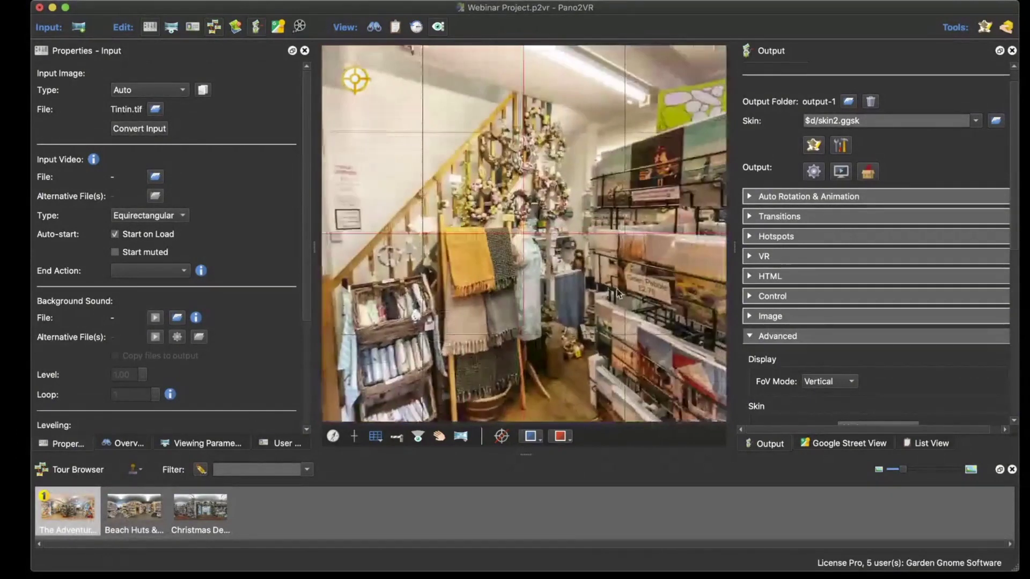
{"action": "left_click_drag", "start_coordinate": [616, 292], "coordinate": [530, 239]}
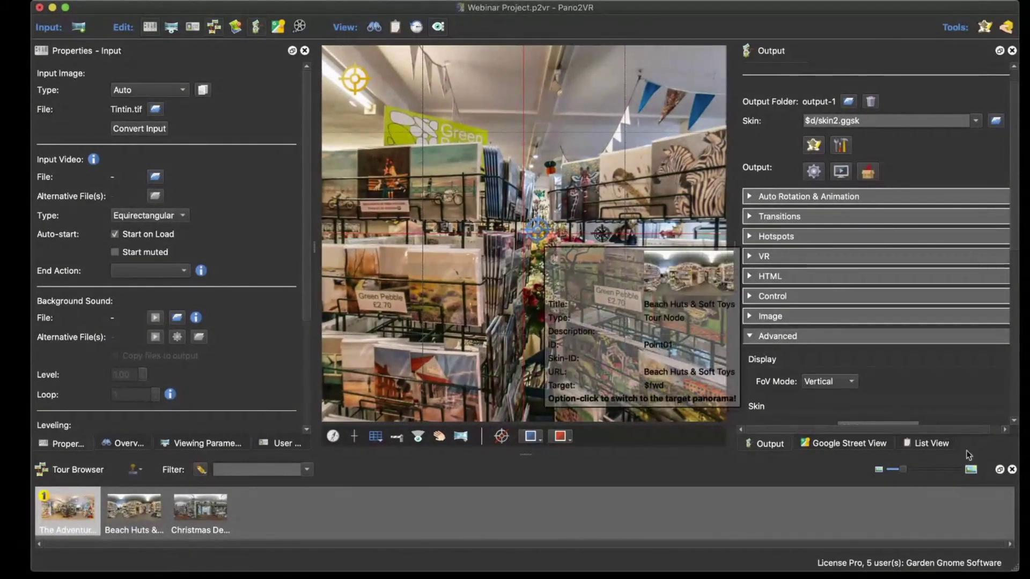
{"action": "left_click", "coordinate": [926, 444]}
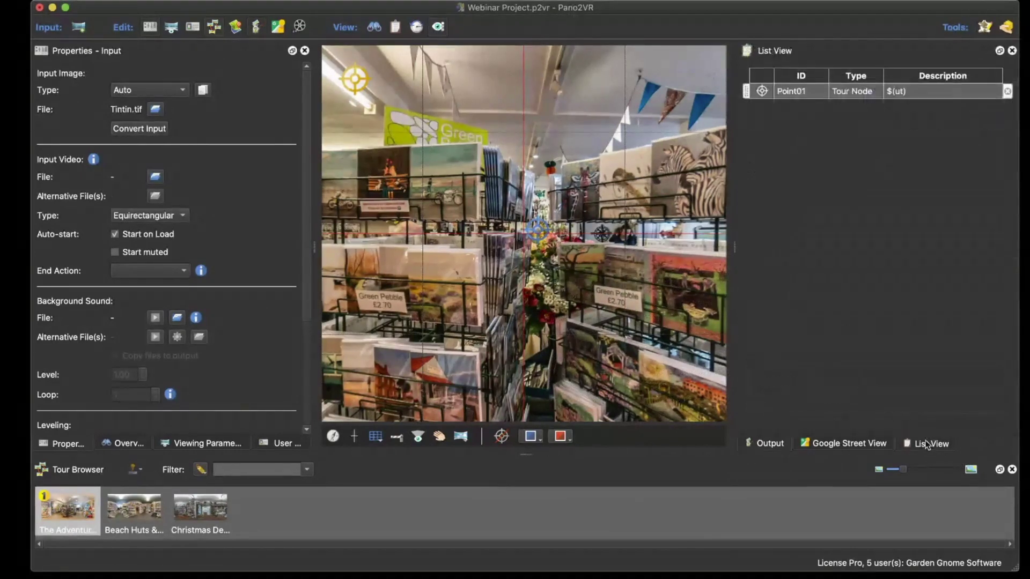
{"action": "right_click", "coordinate": [800, 92]}
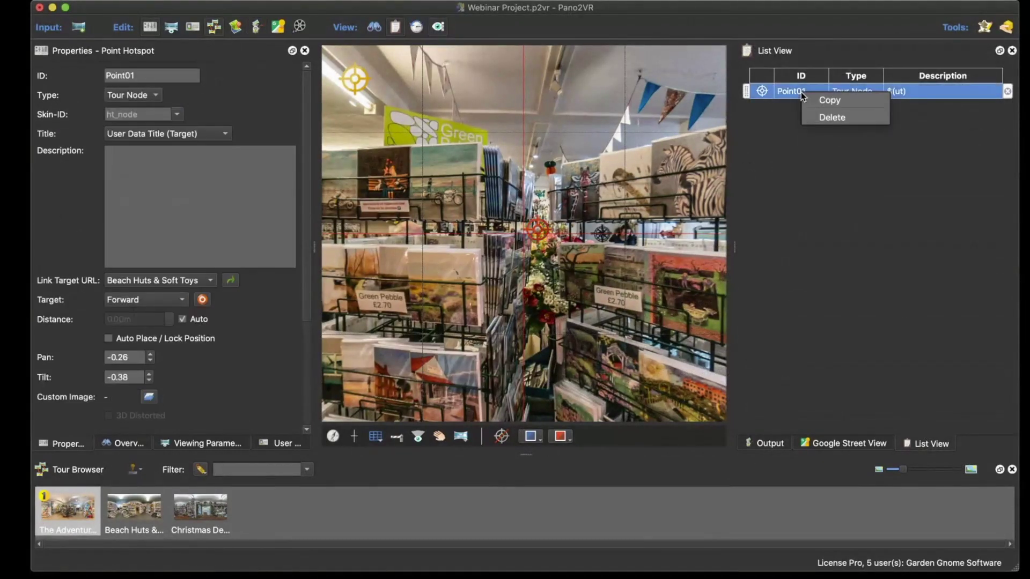
{"action": "left_click", "coordinate": [814, 100]}
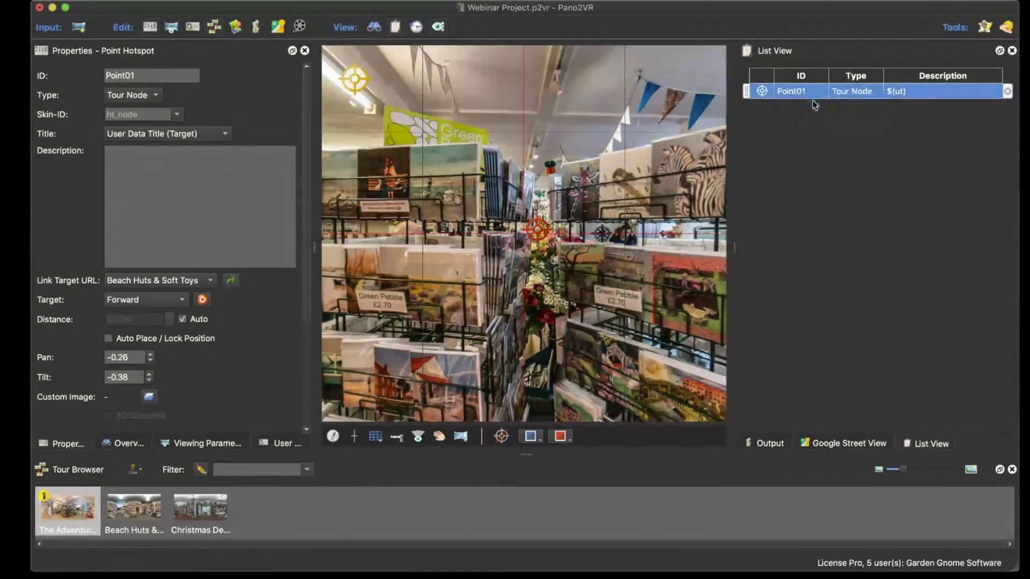
{"action": "left_click", "coordinate": [142, 515]}
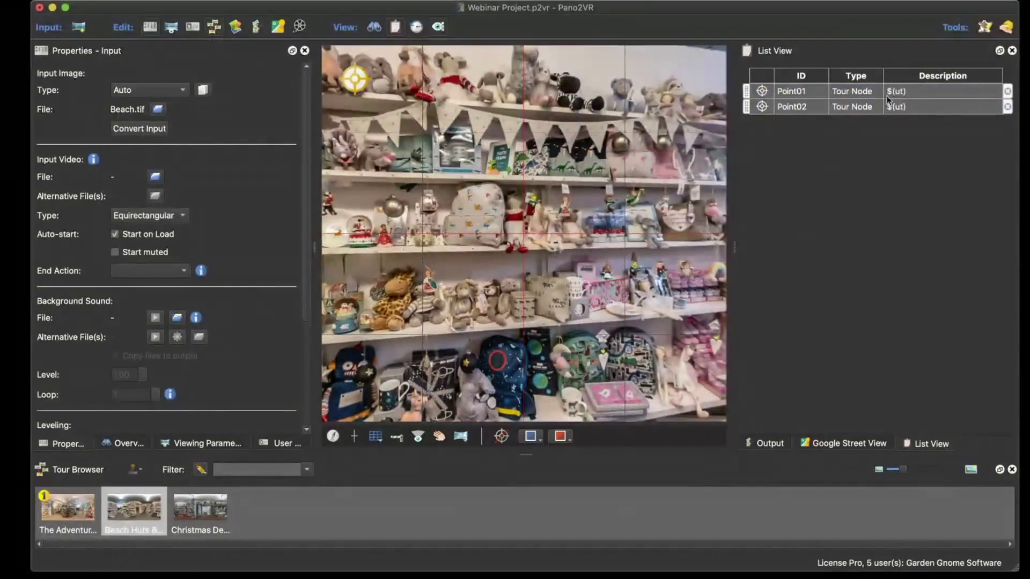
{"action": "right_click", "coordinate": [920, 107]}
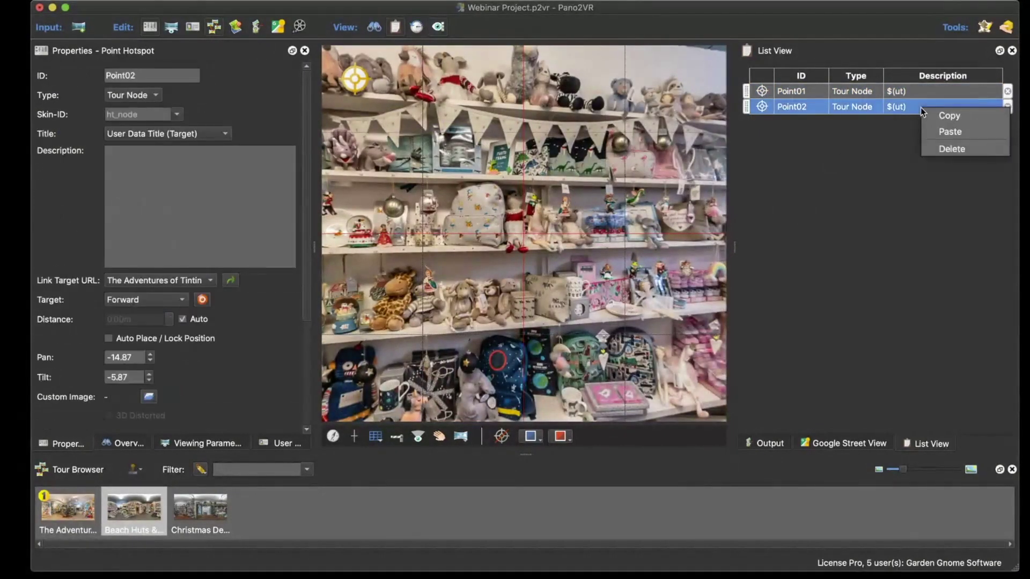
{"action": "left_click", "coordinate": [944, 133]}
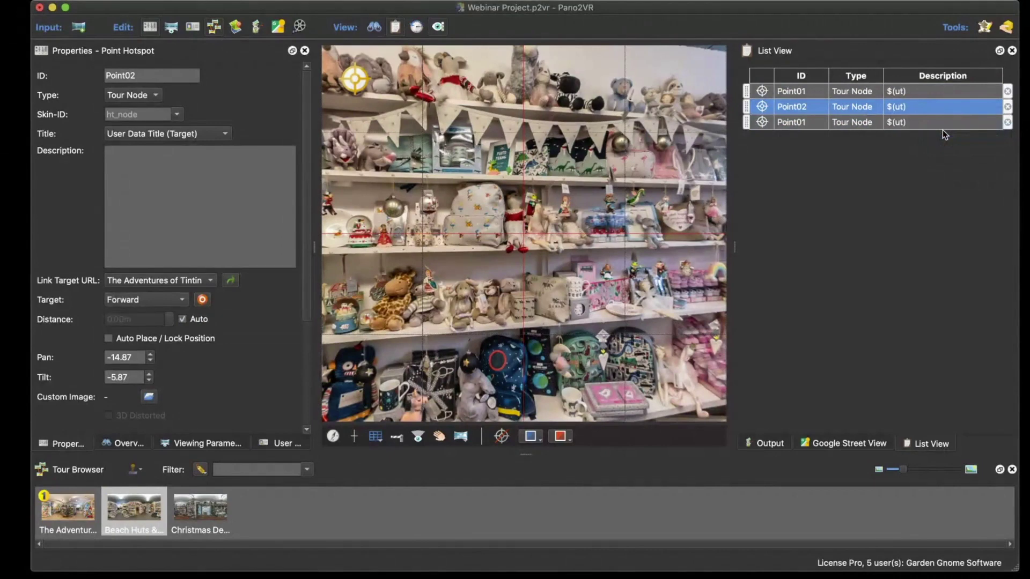
Check the pasted Point01 hotspot's position and link details in Beach Huts & Soft Toys, and delete that pasted copy.
{"action": "left_click_drag", "start_coordinate": [412, 313], "coordinate": [581, 313]}
{"action": "left_click_drag", "start_coordinate": [461, 320], "coordinate": [539, 228]}
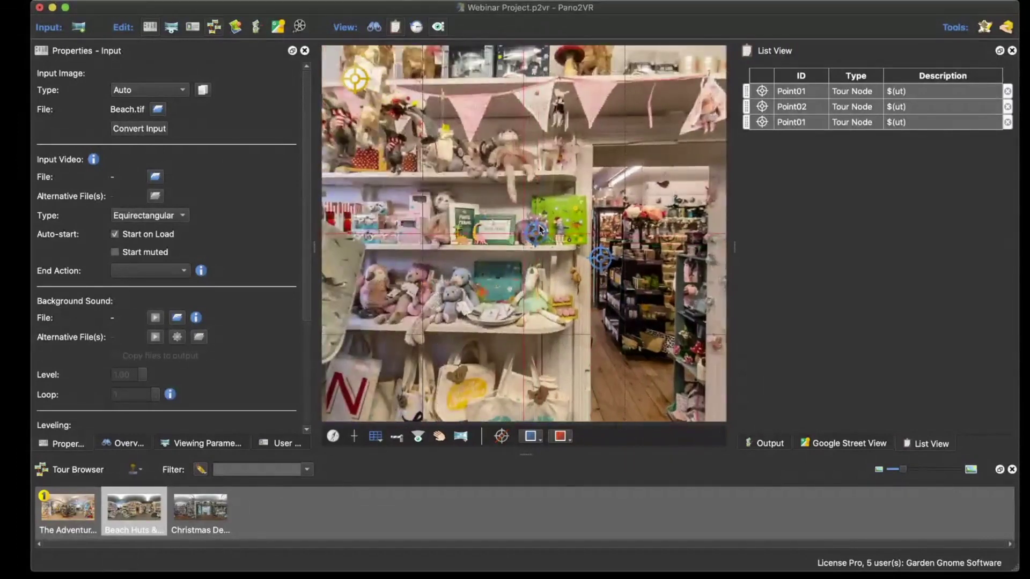
{"action": "mouse_move", "coordinate": [531, 240]}
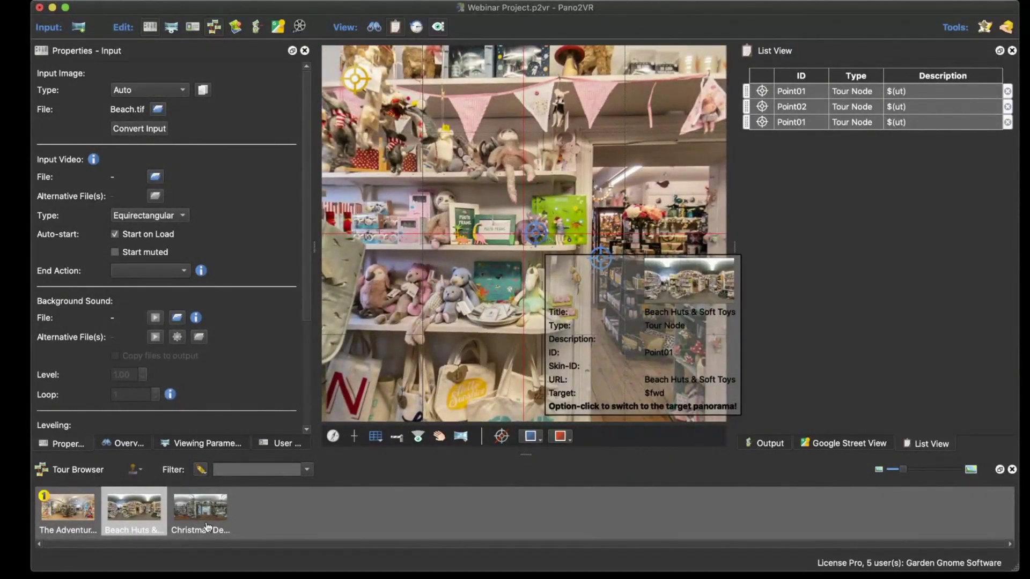
{"action": "left_click", "coordinate": [68, 507]}
{"action": "left_click", "coordinate": [134, 508]}
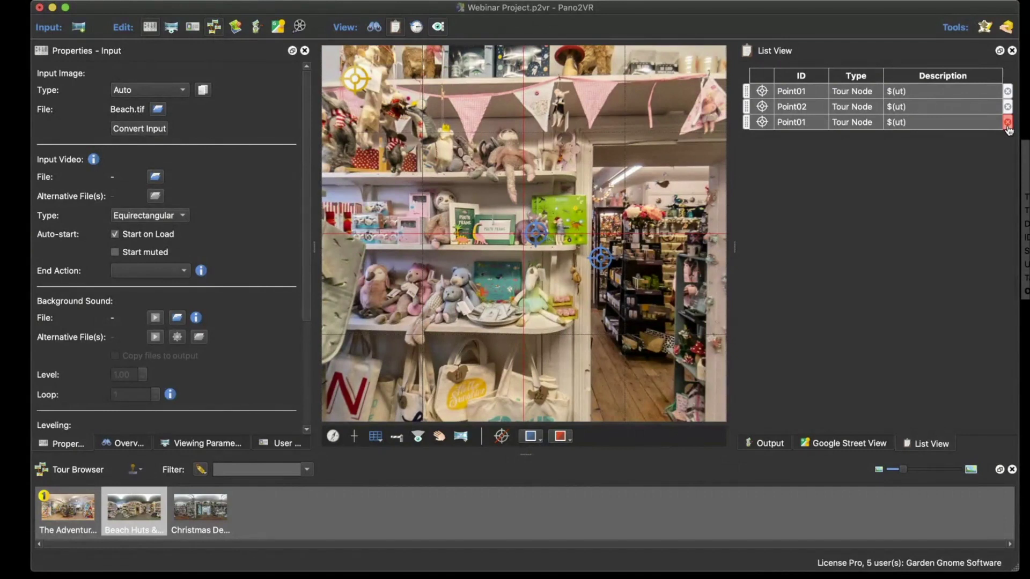
{"action": "left_click", "coordinate": [1008, 123]}
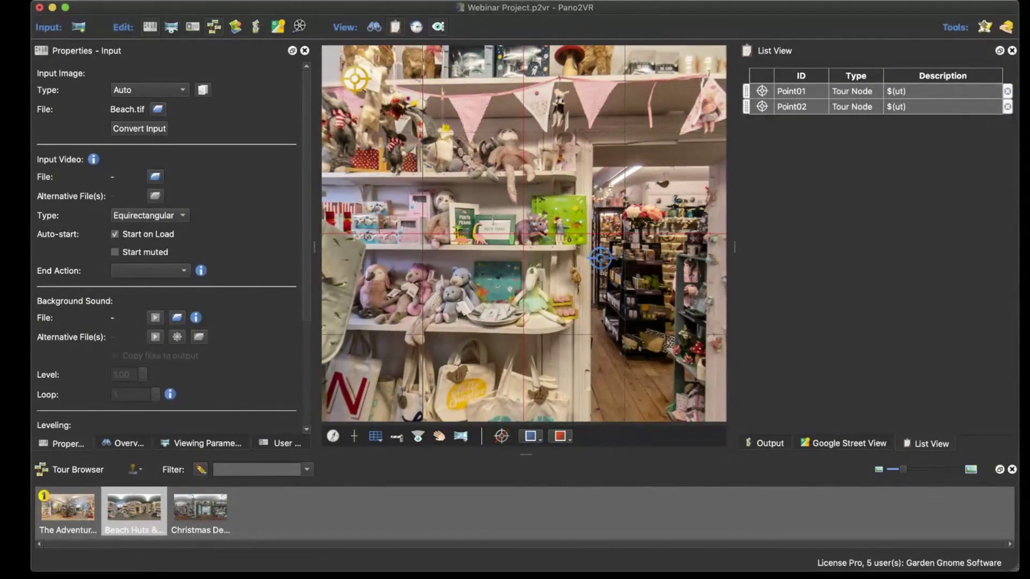